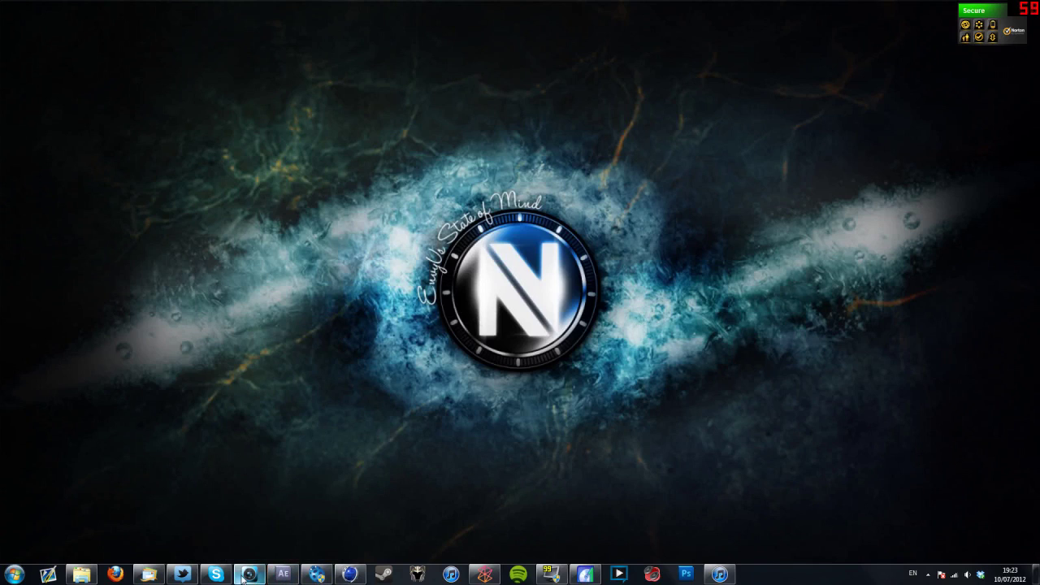
- Restore the untitled Vegas Movie Studio project window from the taskbar
mouse_move(249, 577)
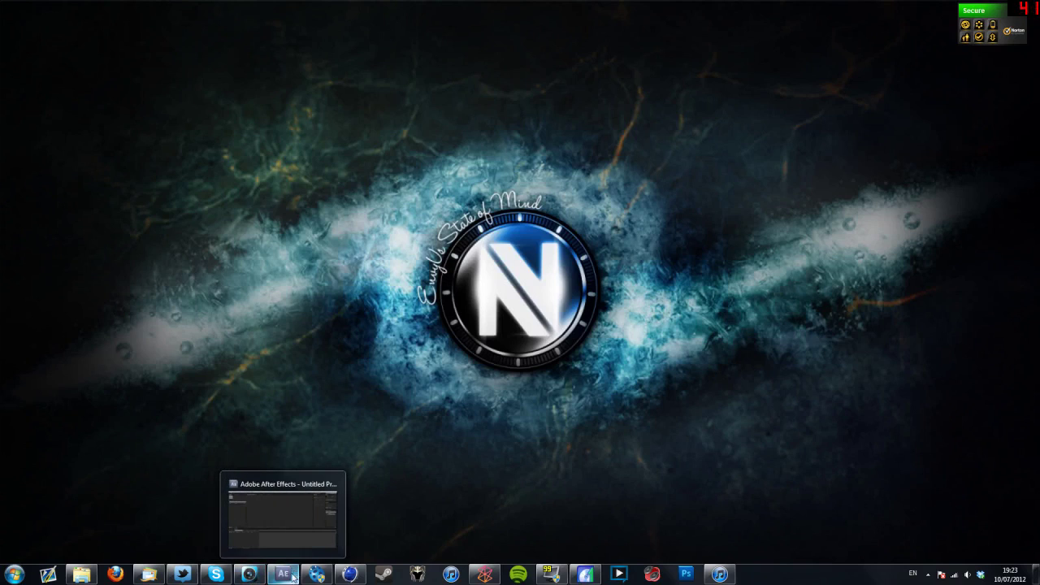
mouse_move(322, 578)
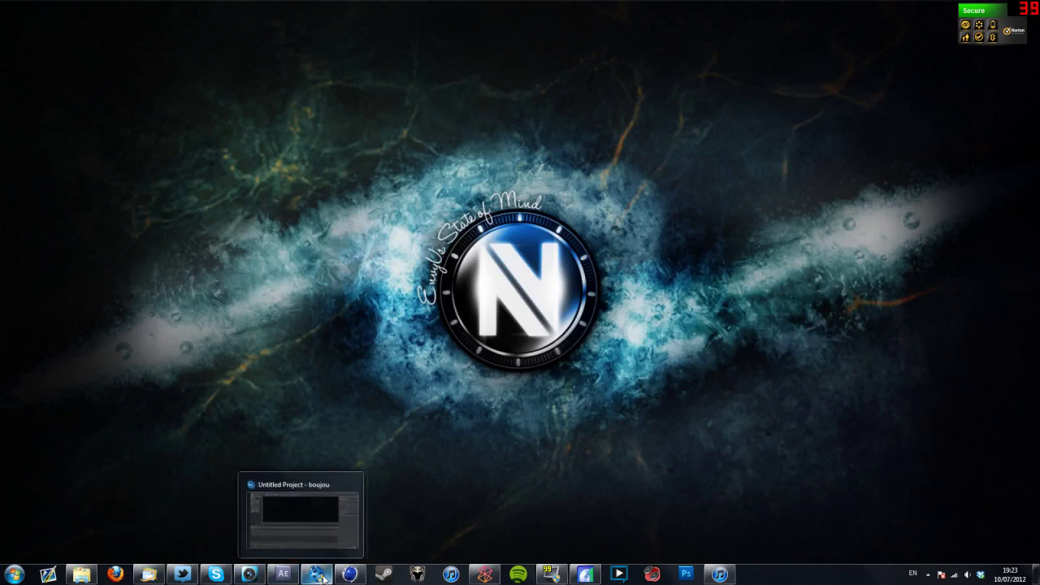
left_click(250, 576)
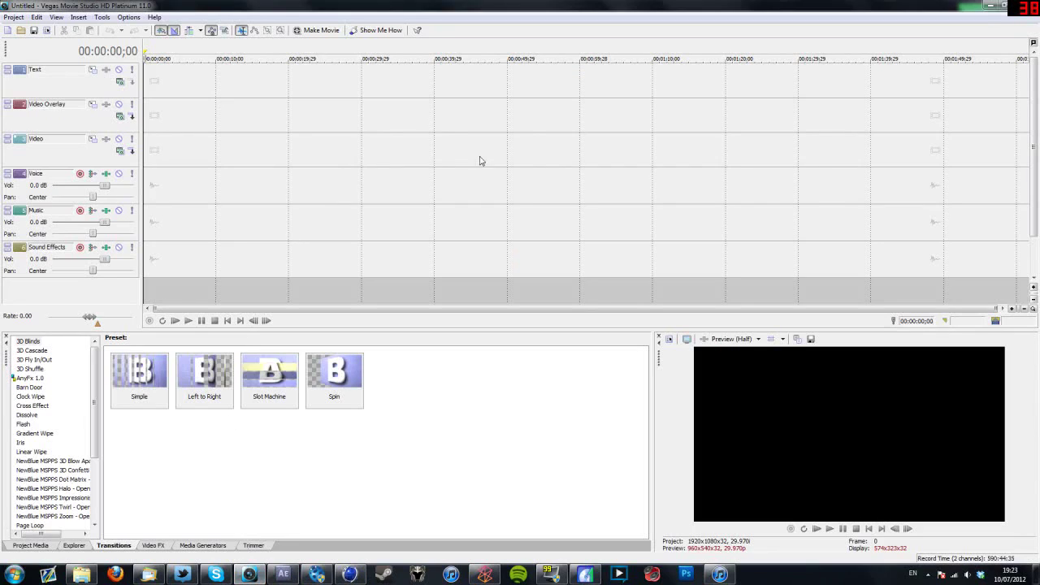
- Delete the default Text and Video Overlay tracks
left_click(75, 91)
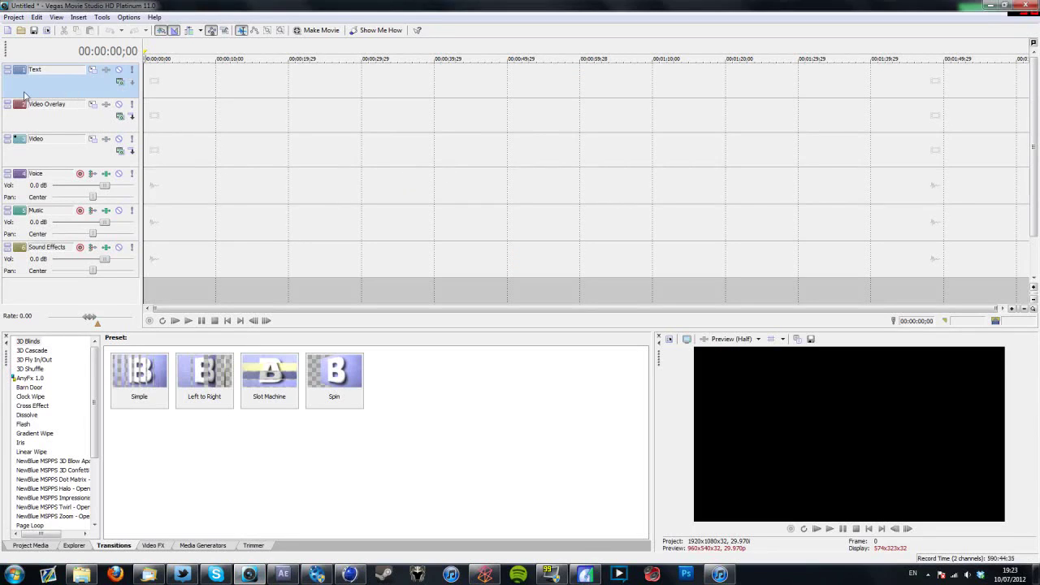
key("Delete")
key("Delete")
key("Delete")
key("Delete")
key("Delete")
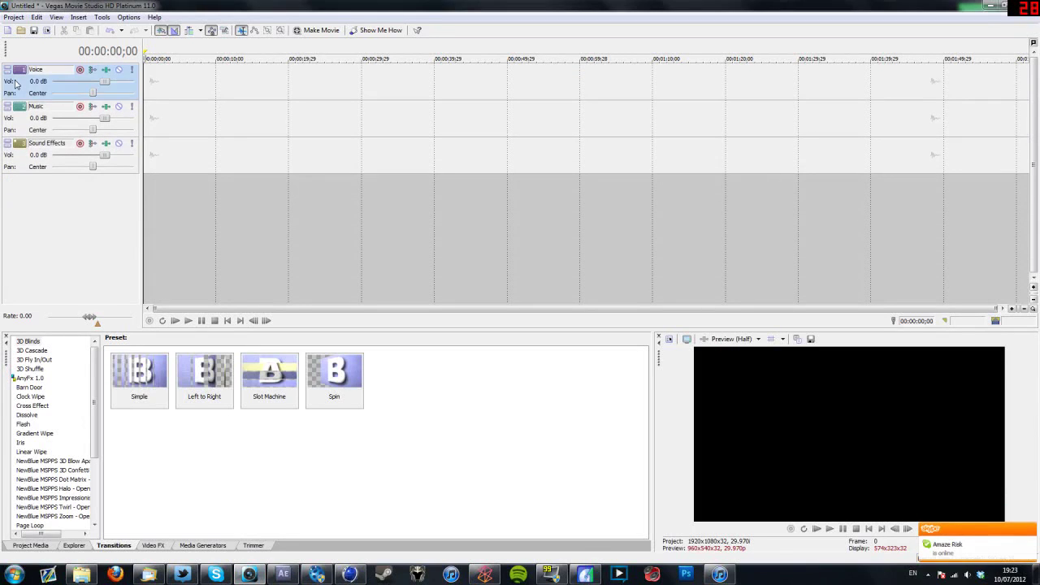
key("Delete")
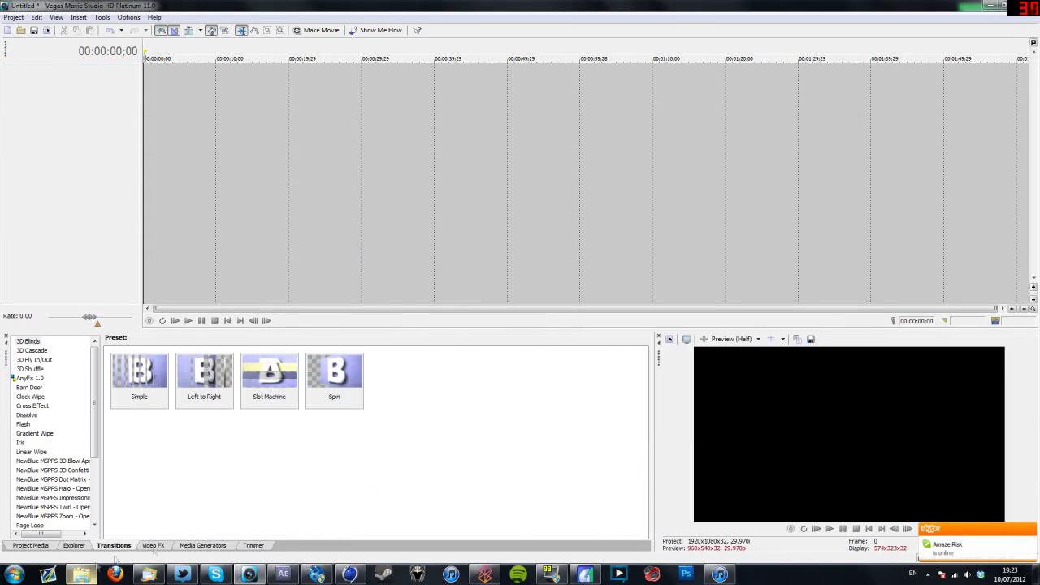
- Drag clip 6 from the desktop FiringRangeCinematics folder onto the timeline and play it
left_click(1035, 578)
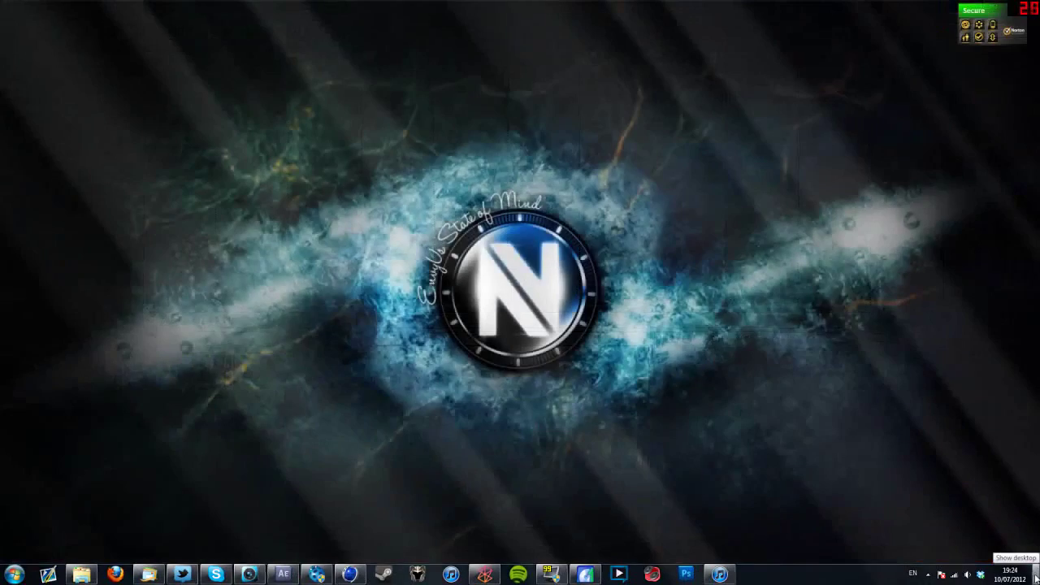
double_click(543, 388)
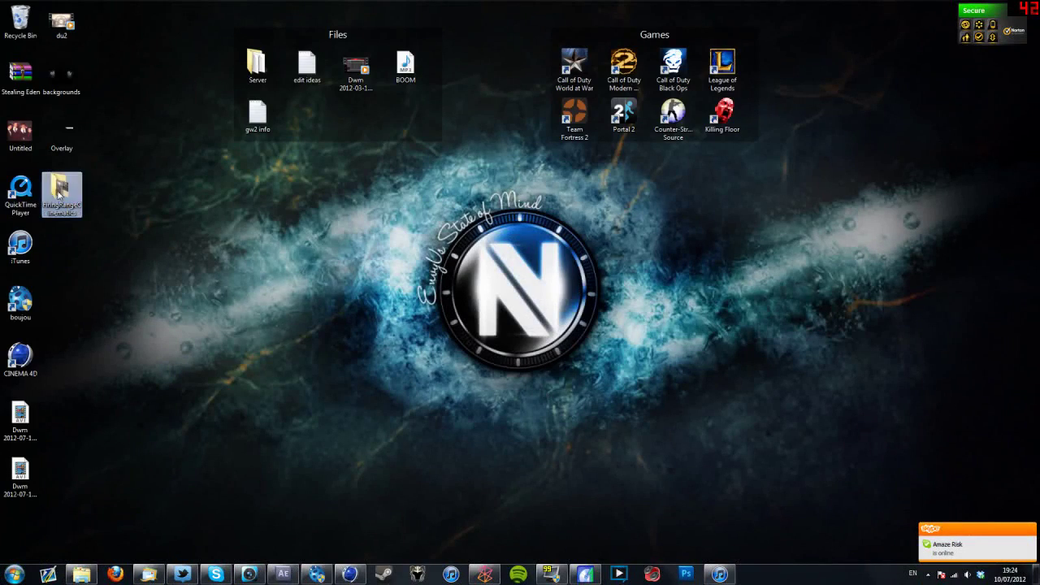
double_click(60, 188)
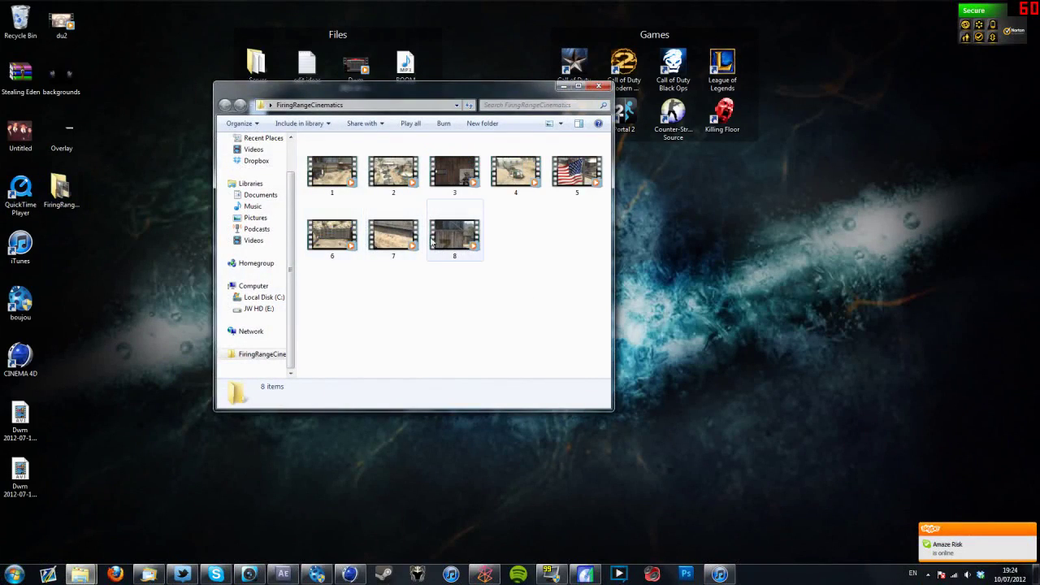
left_click(333, 238)
left_click_drag(333, 238, 146, 97)
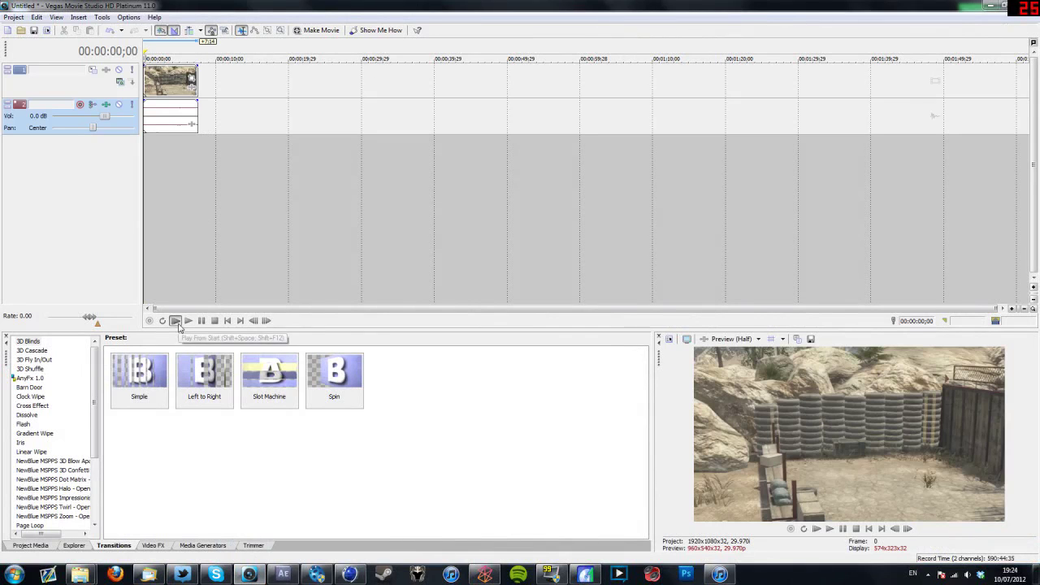
left_click(177, 322)
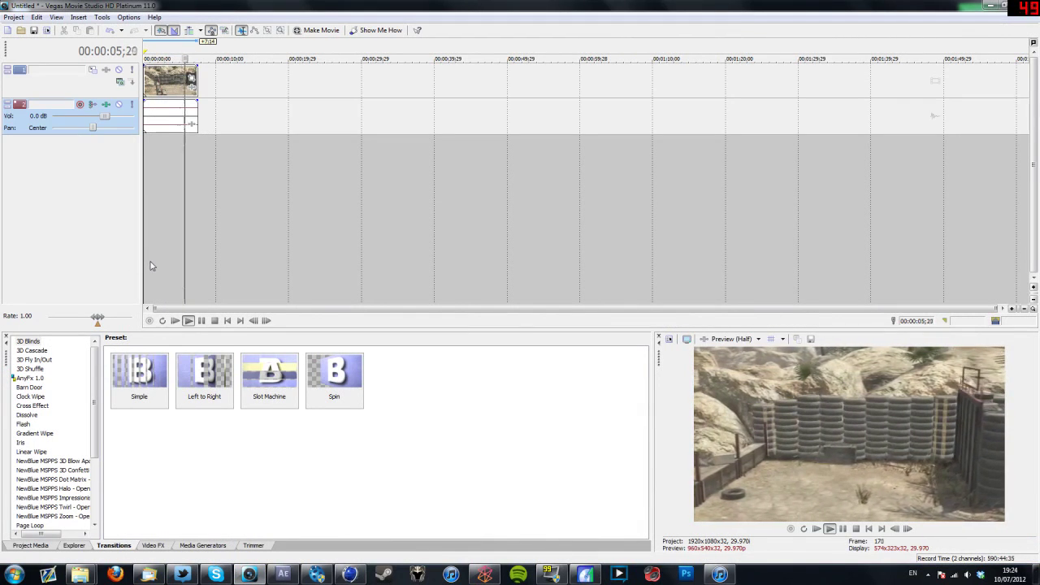
- Stop playback and locate the clip's end at 7;14 on the ruler
left_click(174, 125)
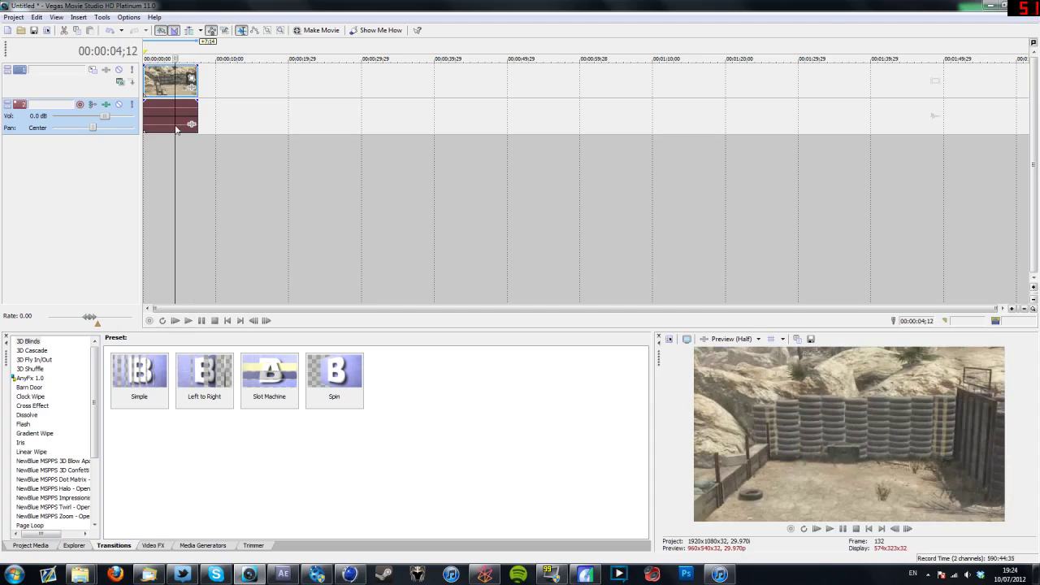
left_click(198, 81)
mouse_move(80, 575)
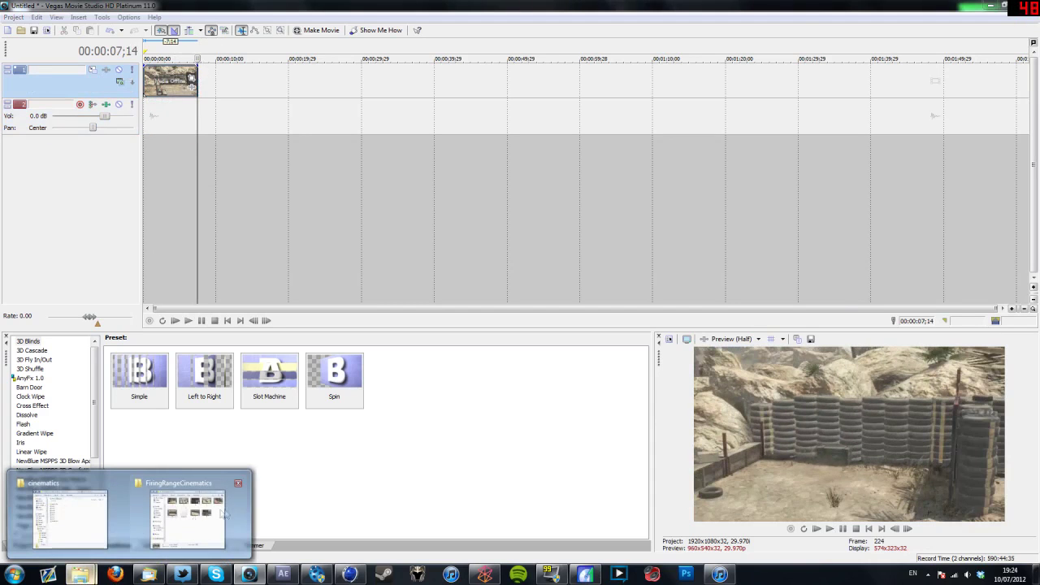
mouse_move(178, 524)
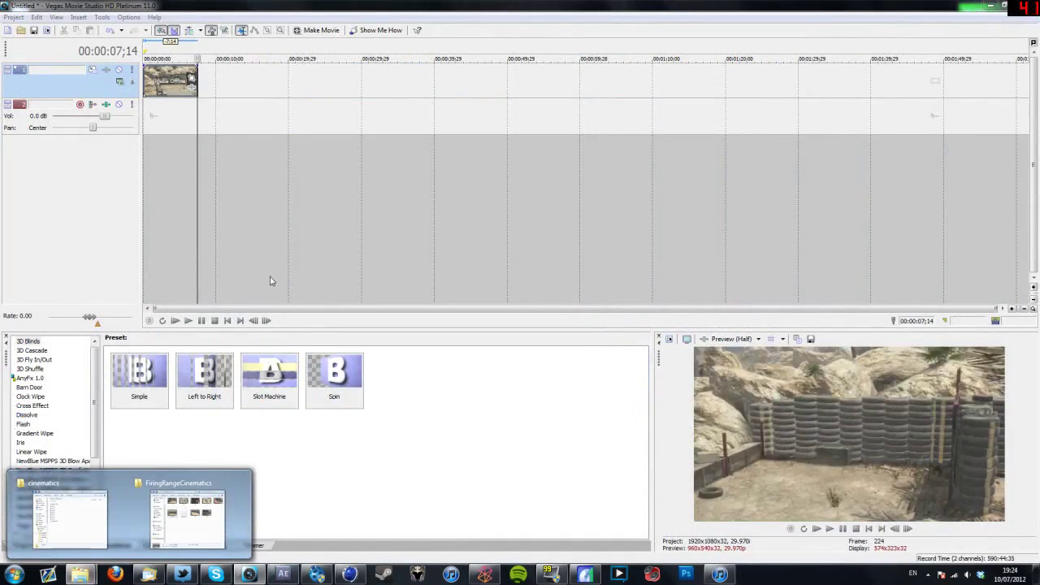
left_click(270, 281)
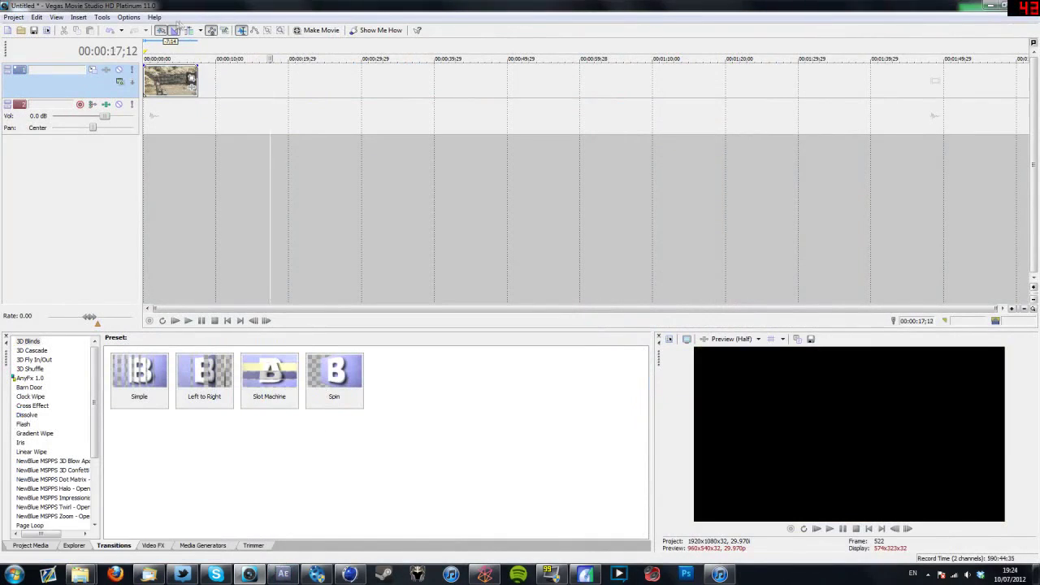
left_click(175, 82)
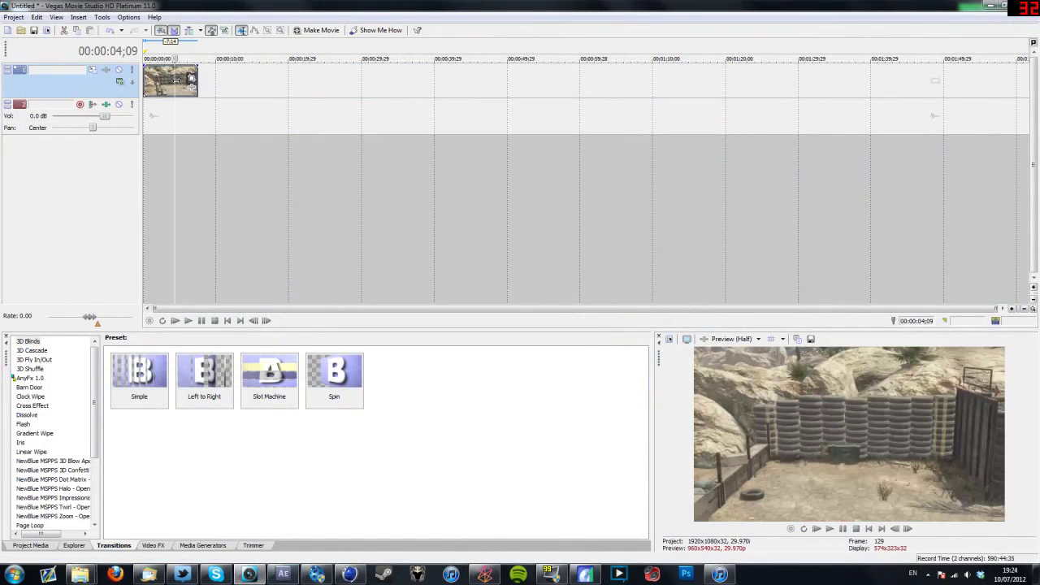
left_click(194, 74)
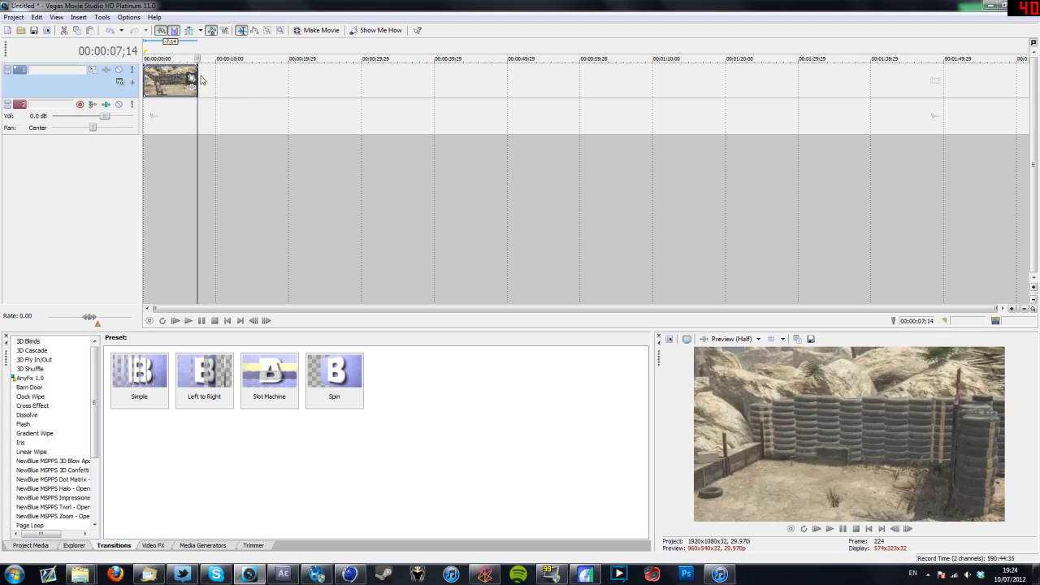
- Zoom the timeline and select the clip's latter part up to its end
scroll(213, 81, "up", 2)
key("Right")
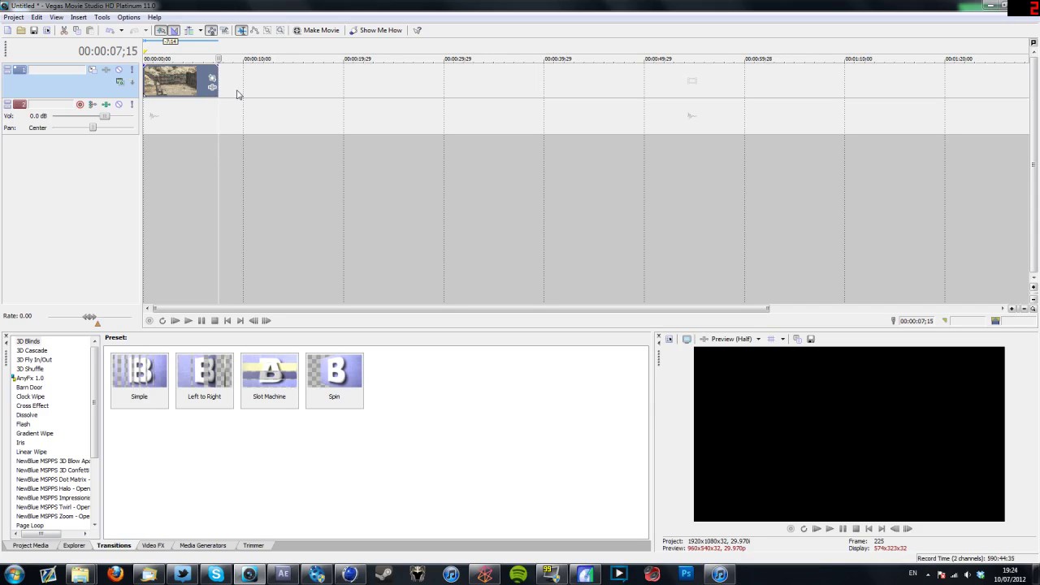
left_click_drag(218, 52, 140, 52)
- Open the Project menu's properties to match the 1280x720, 30 fps clip
left_click(11, 17)
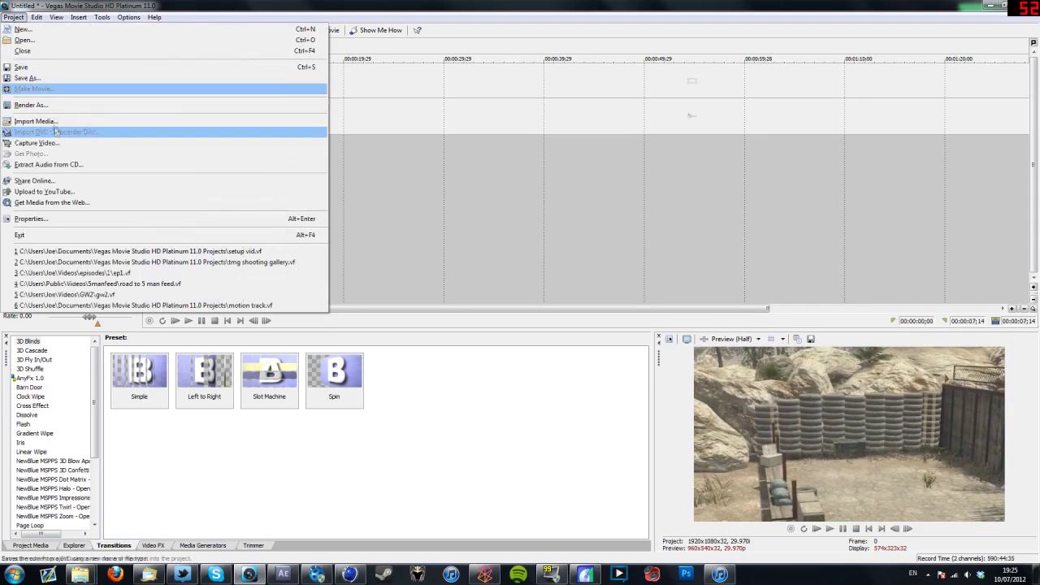
left_click(55, 111)
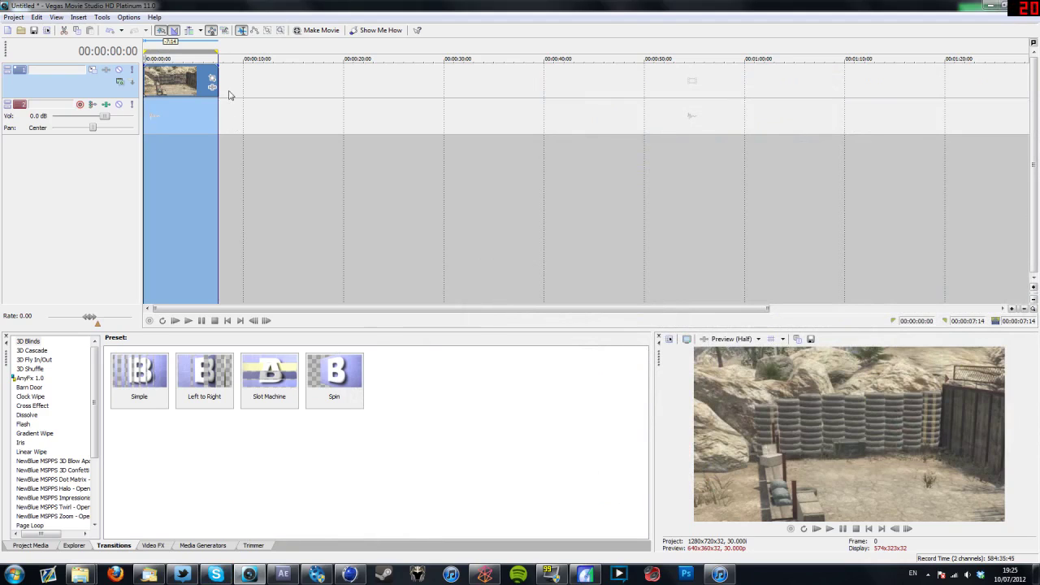
- Zoom in at the clip end and mark the final frames up to 7;15
scroll(228, 95, "up", 4)
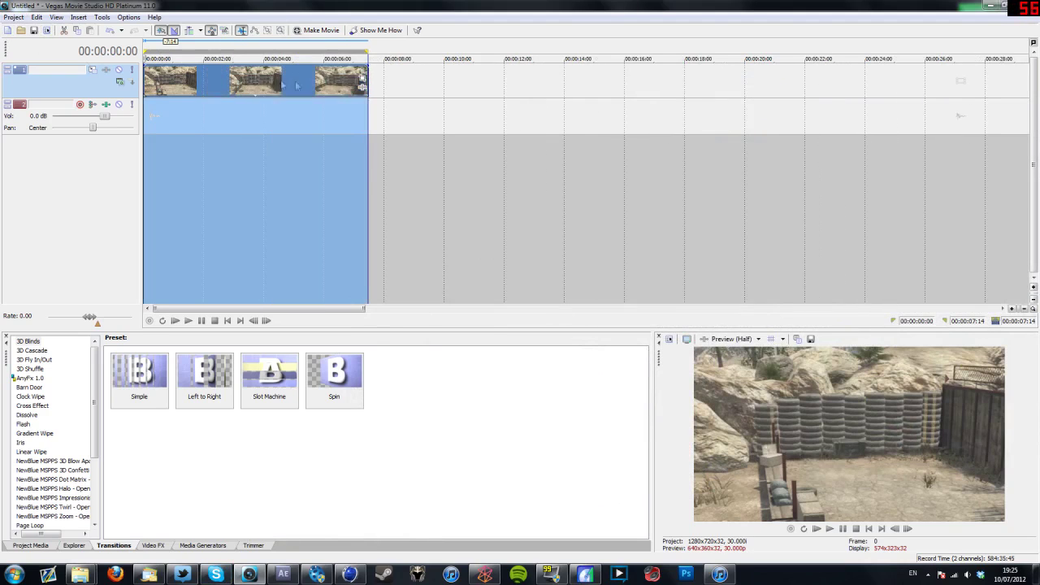
scroll(362, 78, "up", 3)
left_click(741, 79)
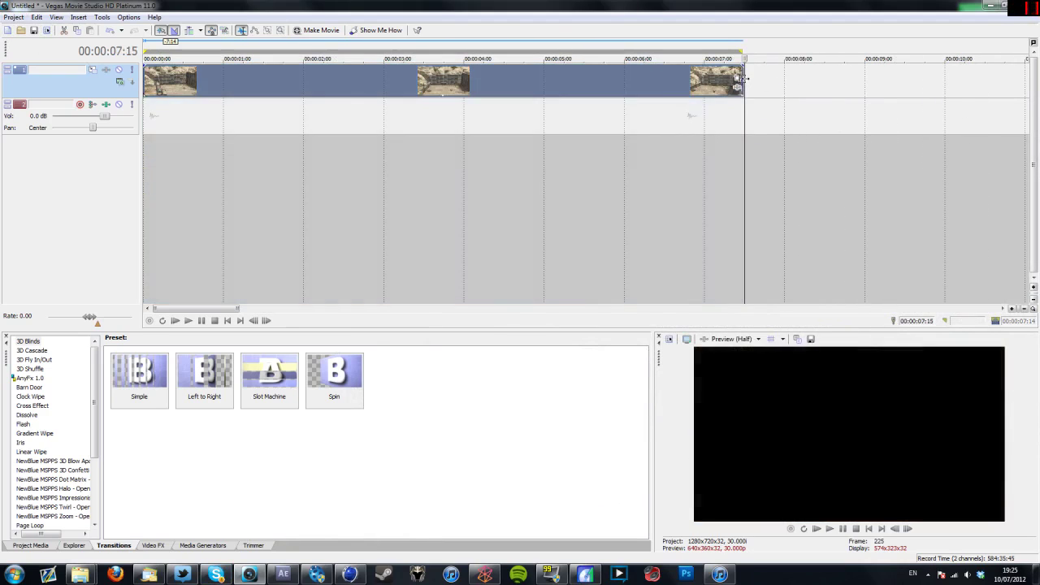
left_click_drag(741, 79, 706, 79)
left_click(745, 80)
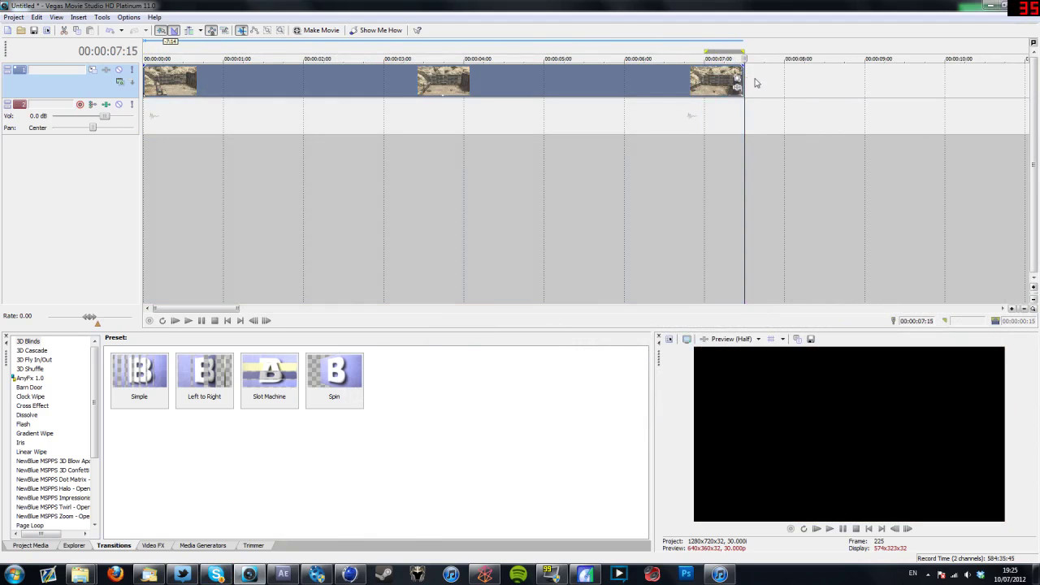
double_click(740, 81)
left_click(743, 51)
left_click_drag(745, 51, 718, 52)
left_click(749, 84)
scroll(747, 87, "up", 3)
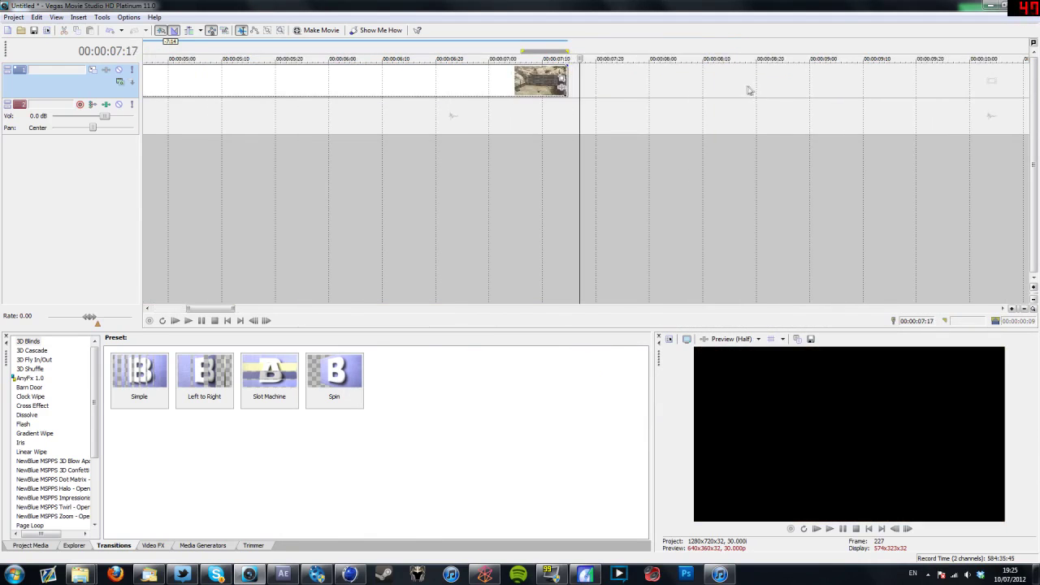
- Select the whole clip from 7;15 back to the start and open Render As
left_click(569, 77)
scroll(573, 77, "down", 3)
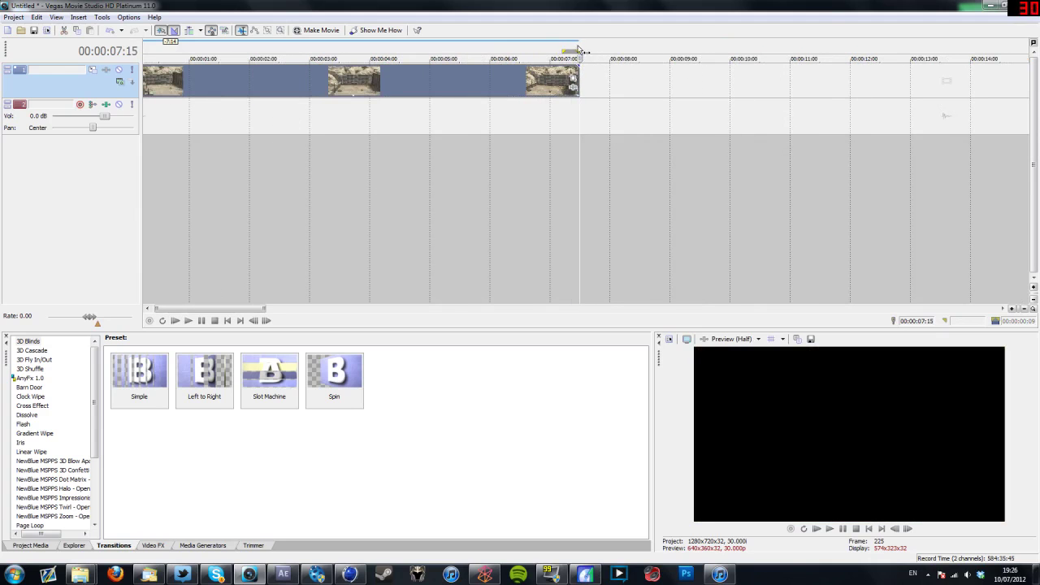
left_click_drag(578, 51, 4, 69)
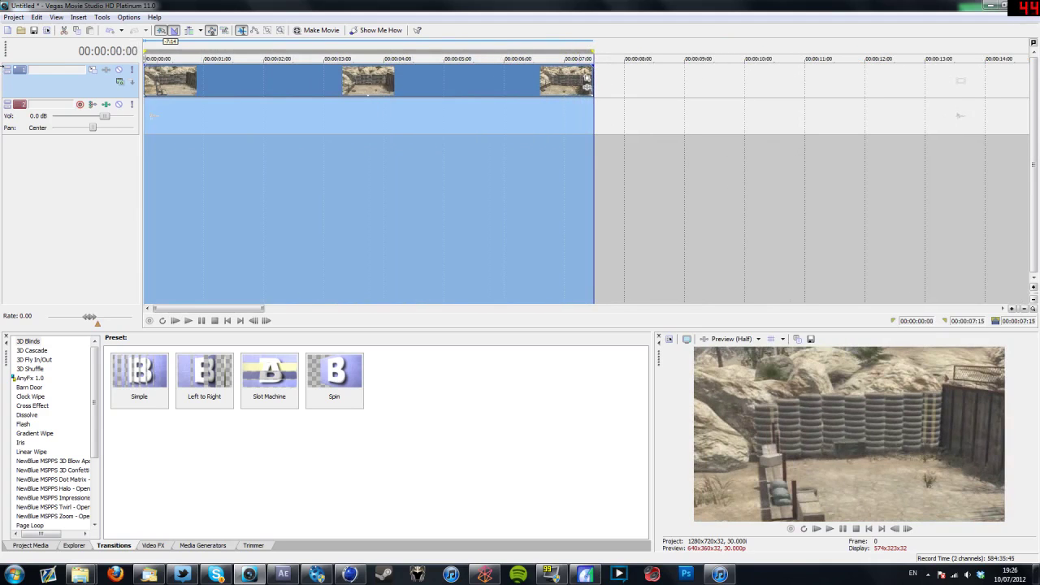
left_click(14, 17)
left_click(75, 104)
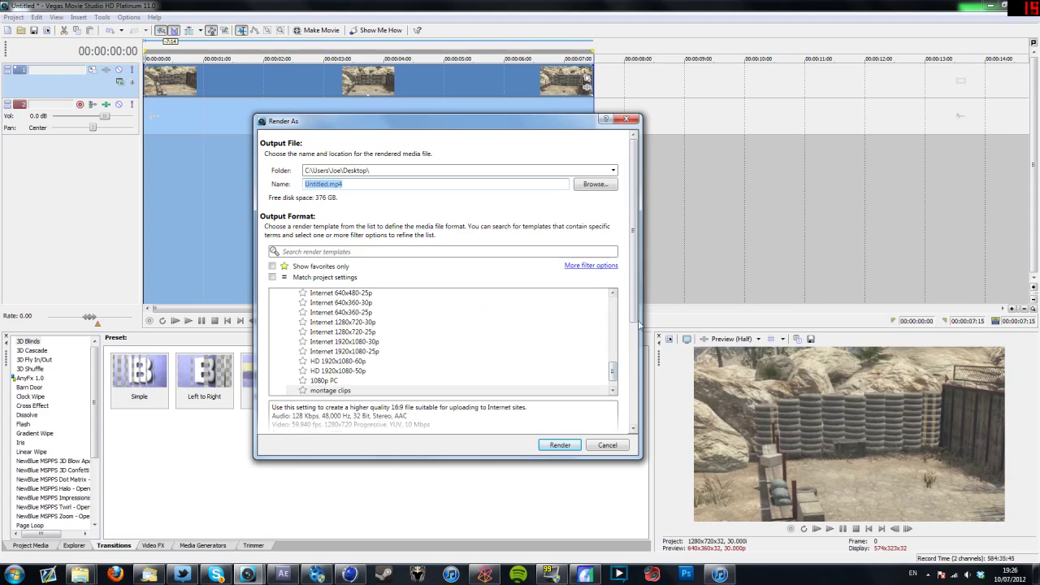
- Choose the JPEG template under Image Sequence as the render format
left_click(553, 357)
scroll(487, 353, "up", 10)
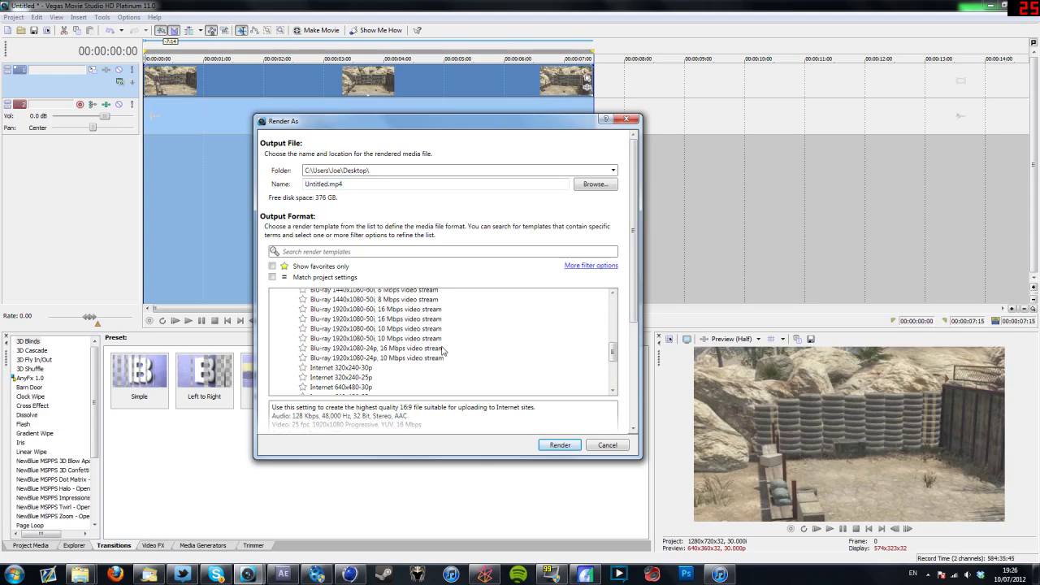
scroll(423, 345, "down", 5)
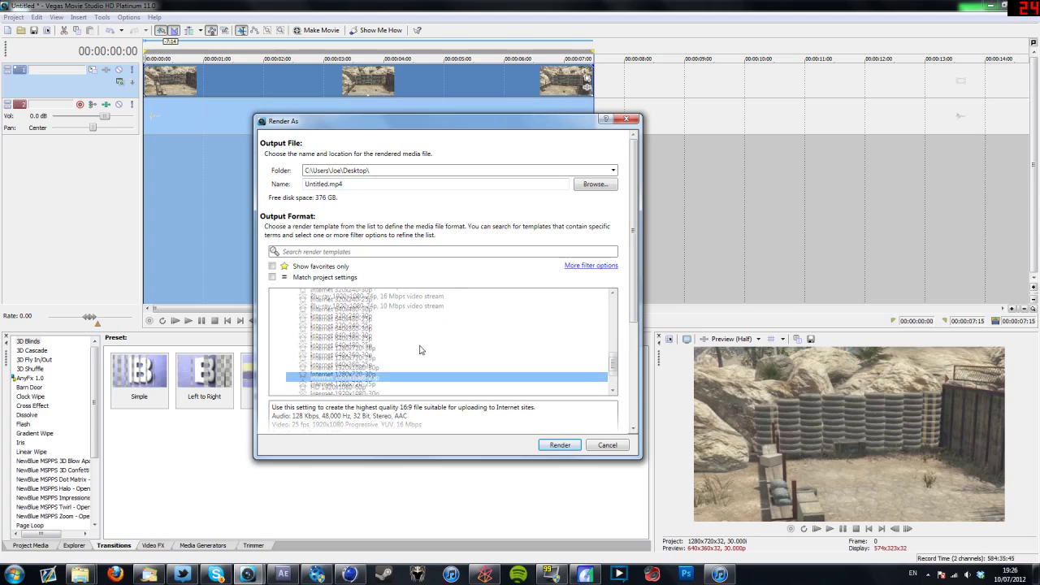
scroll(420, 344, "up", 3)
scroll(395, 335, "up", 10)
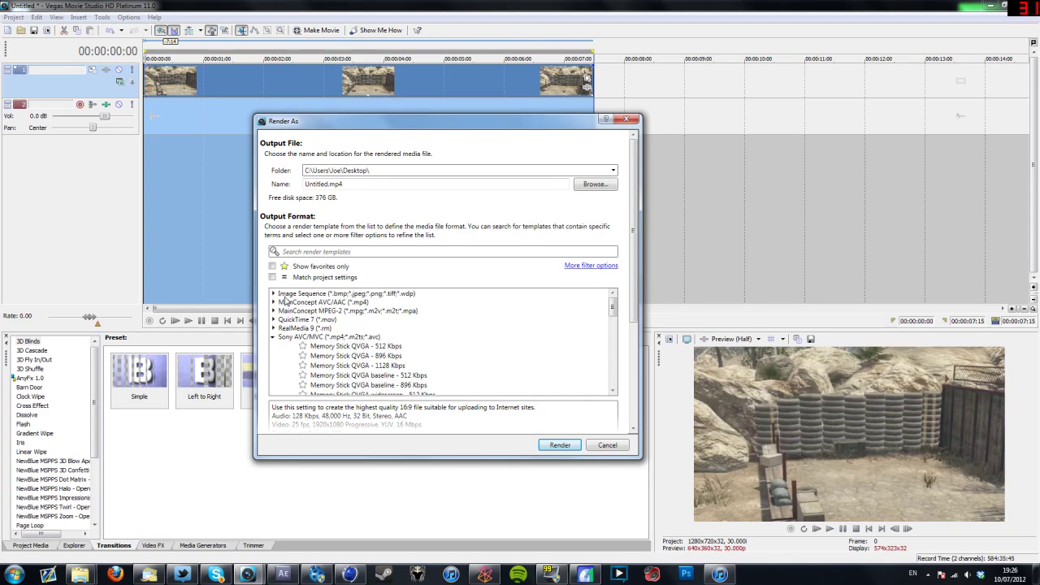
left_click(283, 294)
left_click(273, 294)
left_click(317, 313)
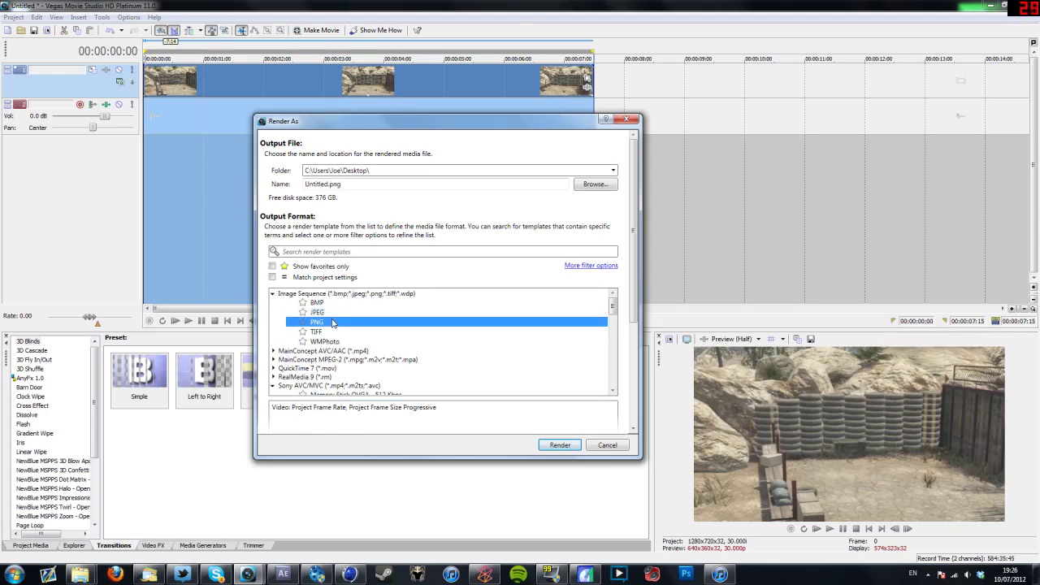
- Review the Render Options for the JPEG sequence and browse for an output location
scroll(617, 317, "down", 3)
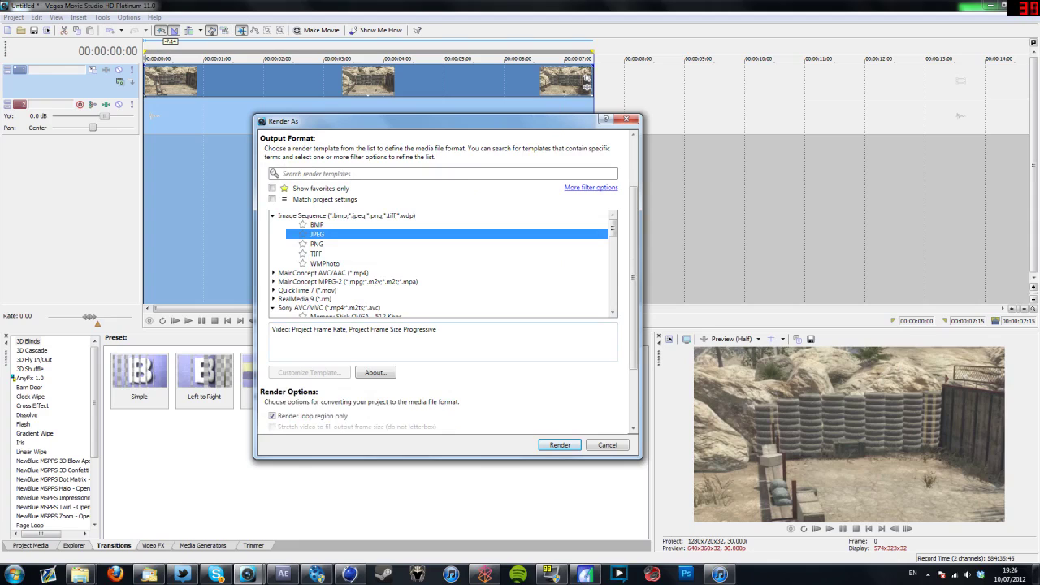
scroll(363, 389, "down", 3)
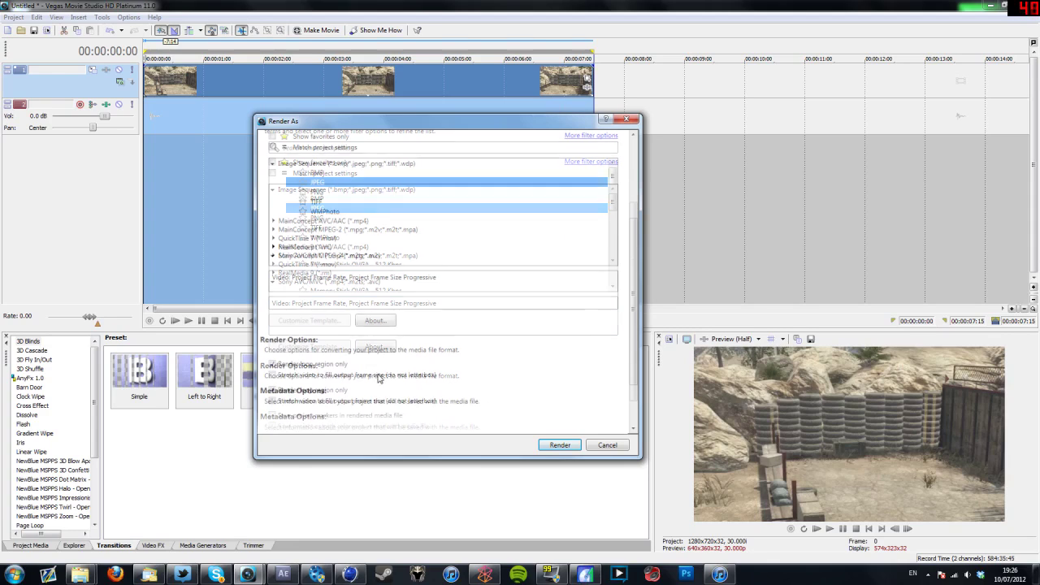
scroll(378, 376, "down", 2)
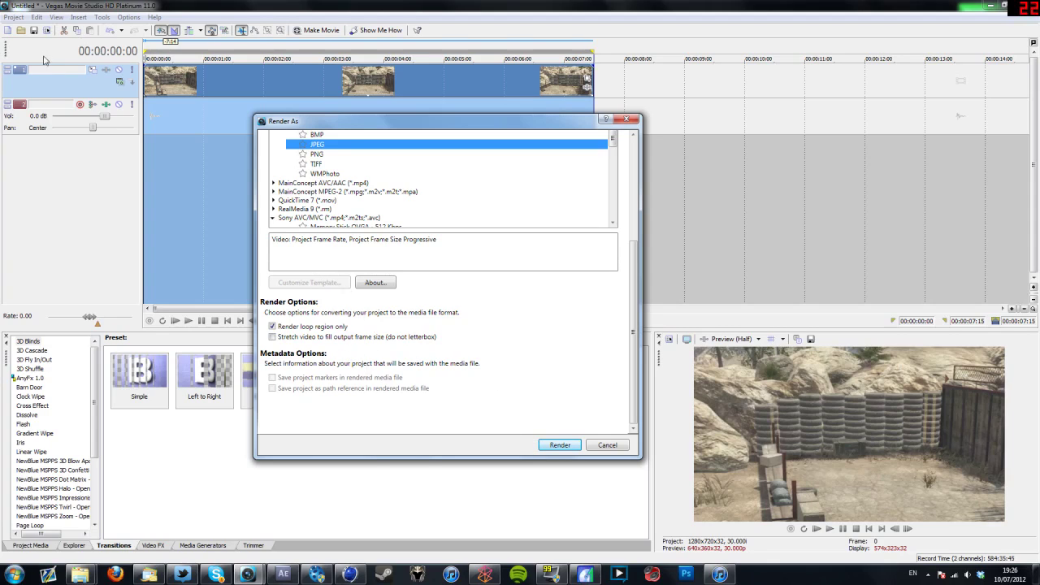
scroll(559, 388, "up", 3)
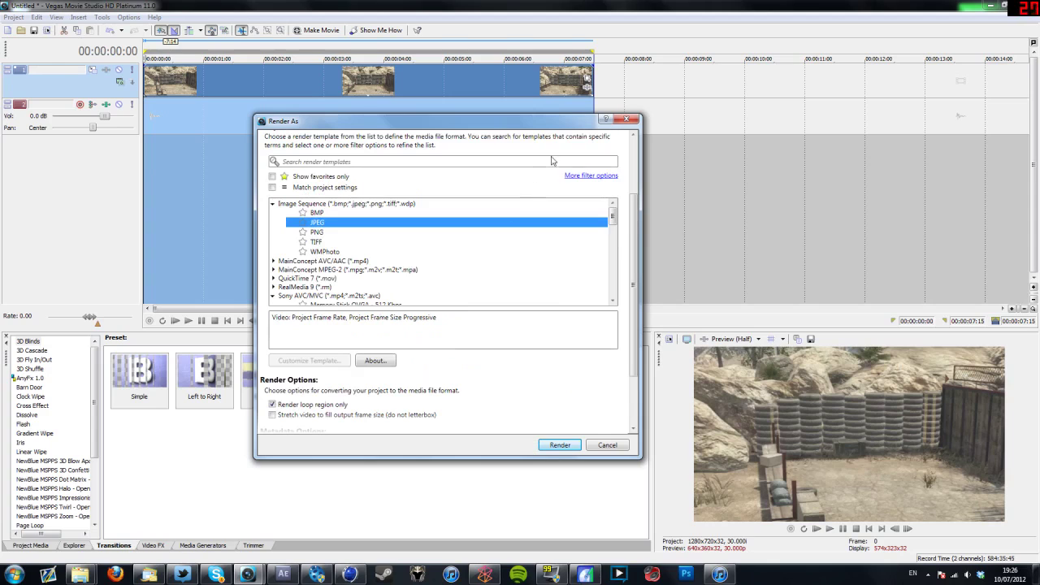
scroll(635, 199, "up", 1)
scroll(631, 161, "up", 2)
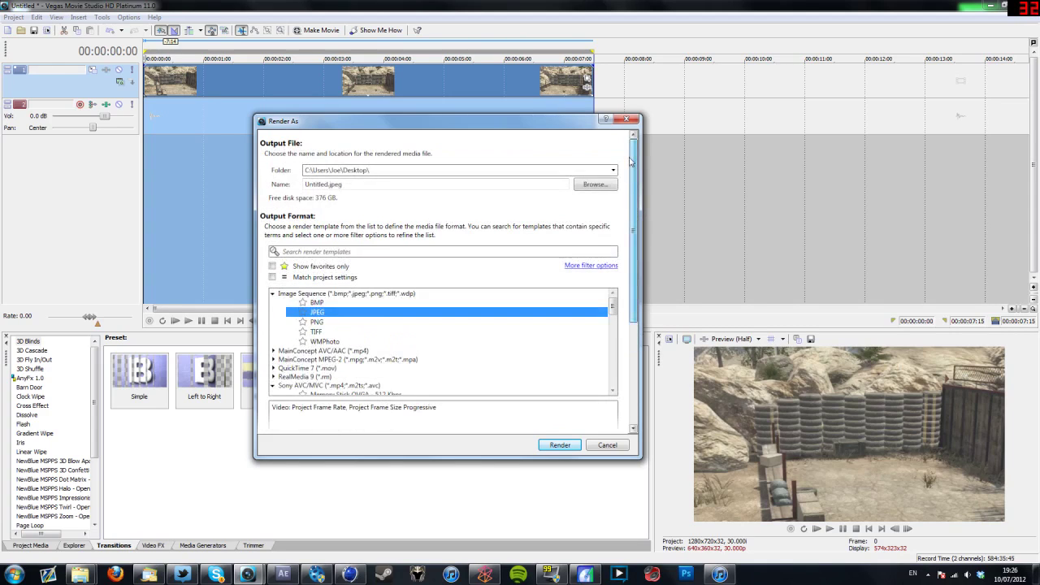
left_click(579, 185)
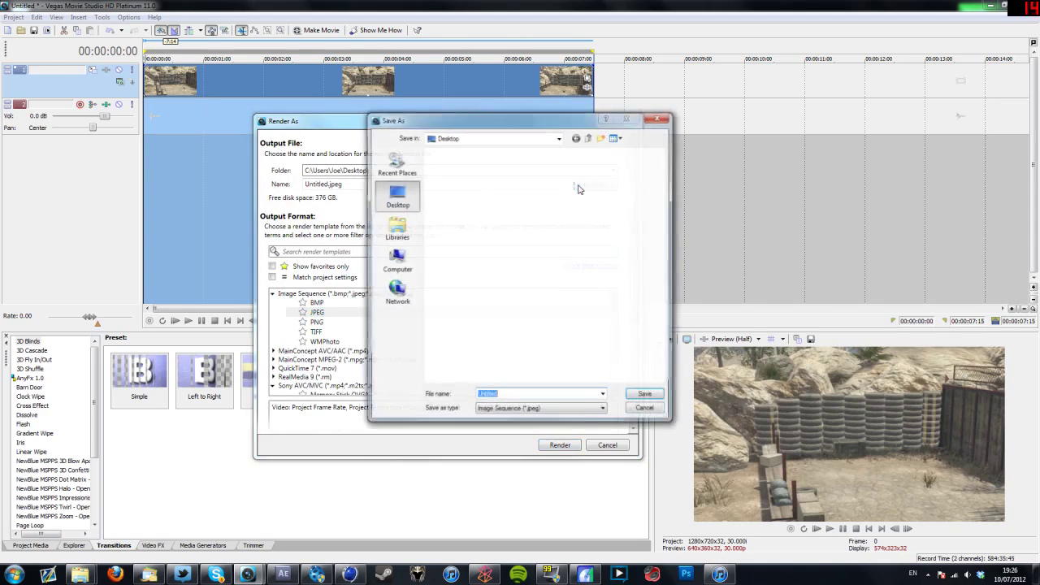
- Create a new folder named tut on the Desktop
left_click(499, 320)
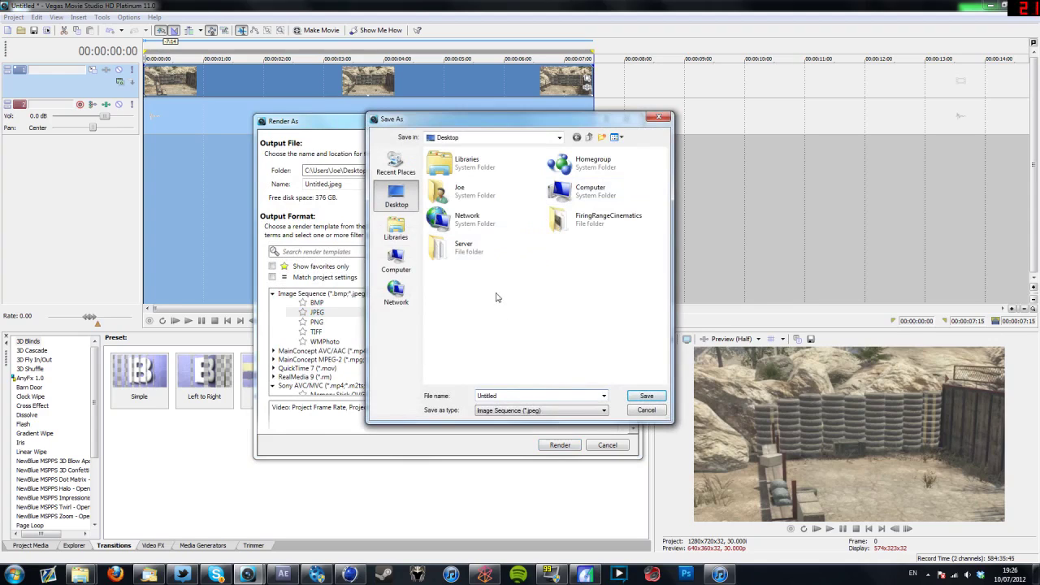
right_click(504, 325)
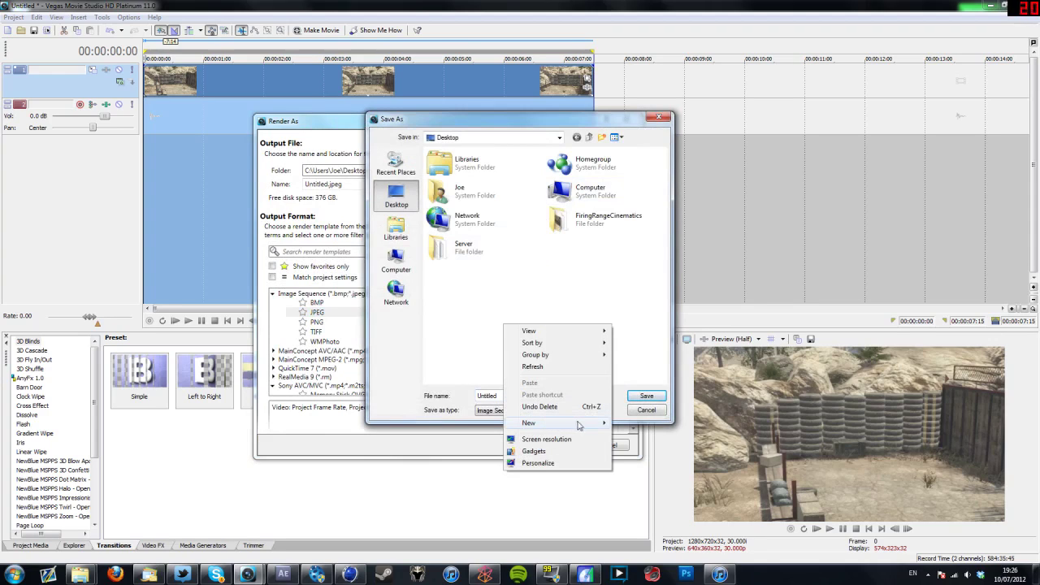
mouse_move(579, 424)
left_click(626, 422)
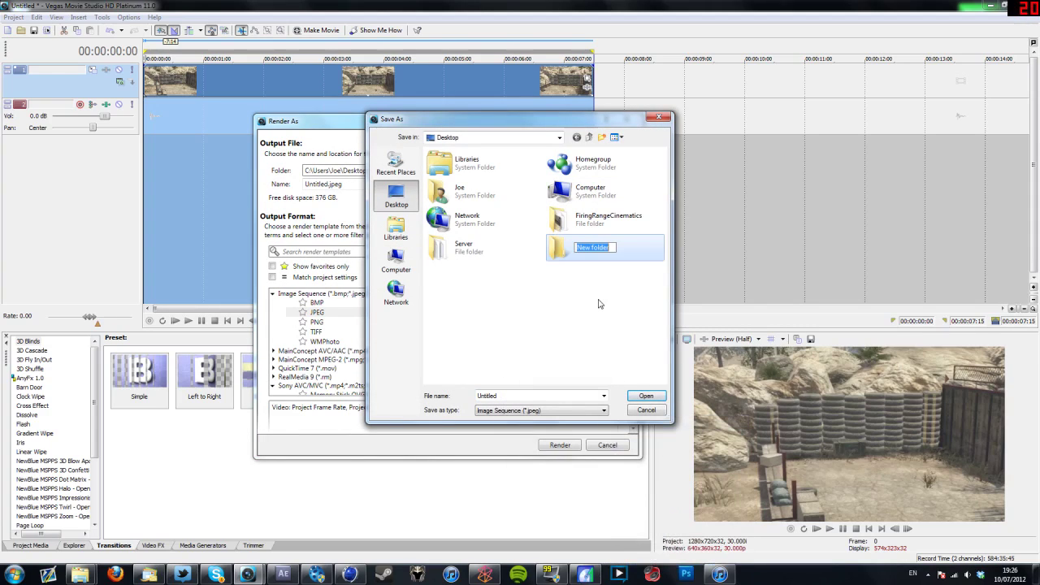
type("tut")
key("Return")
- Save the output inside tut with the file name 1
left_click(644, 396)
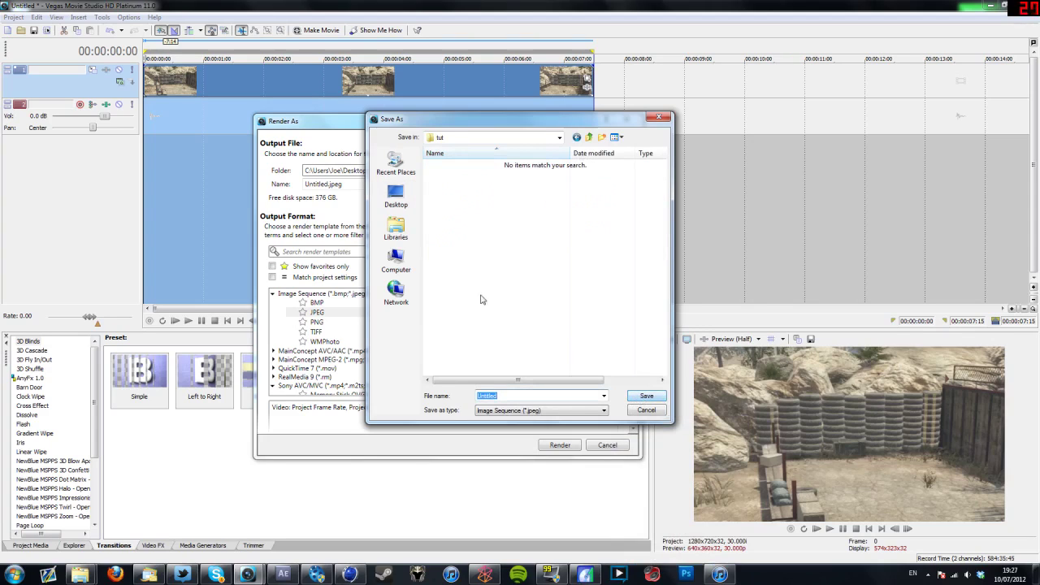
type("1")
left_click(646, 397)
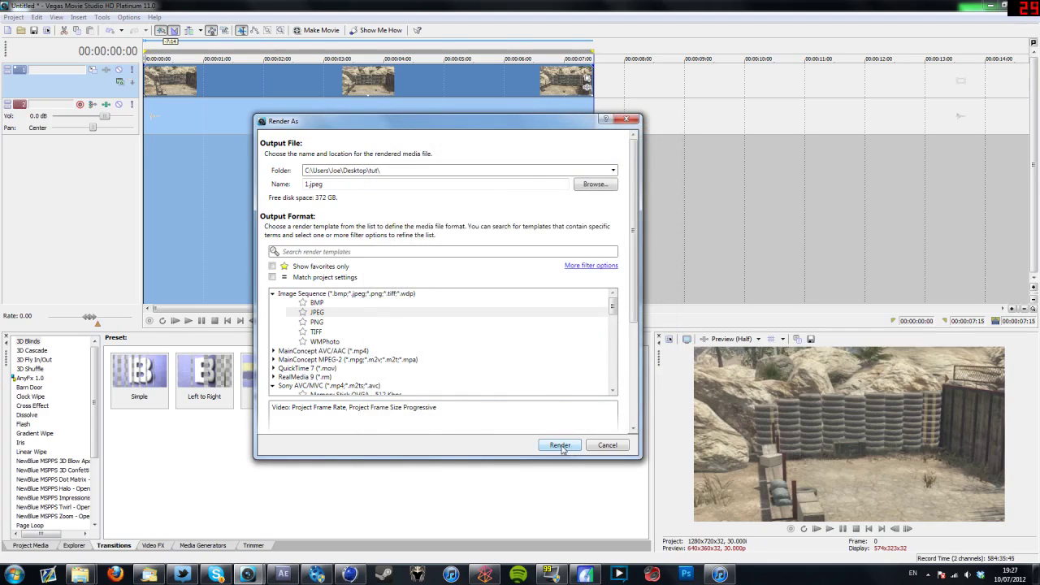
- Render the 1.jpeg image sequence and open the folder of rendered frames
left_click(560, 445)
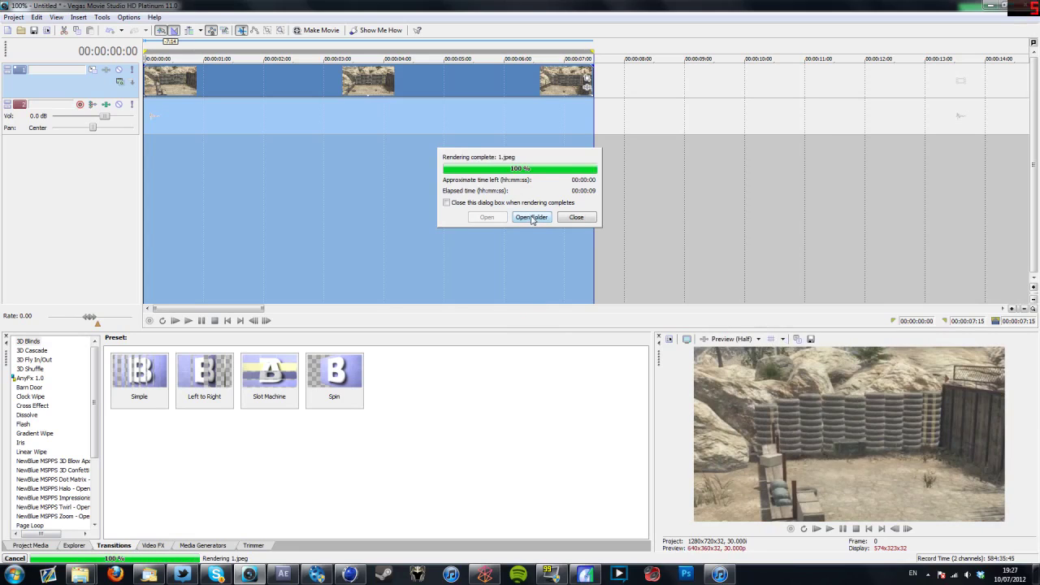
left_click(531, 218)
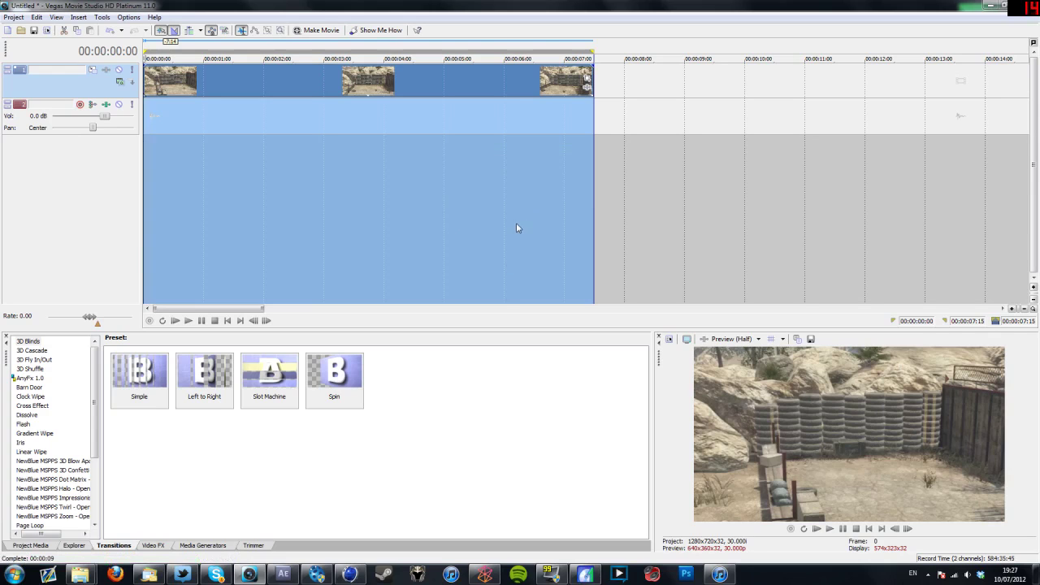
left_click(517, 222)
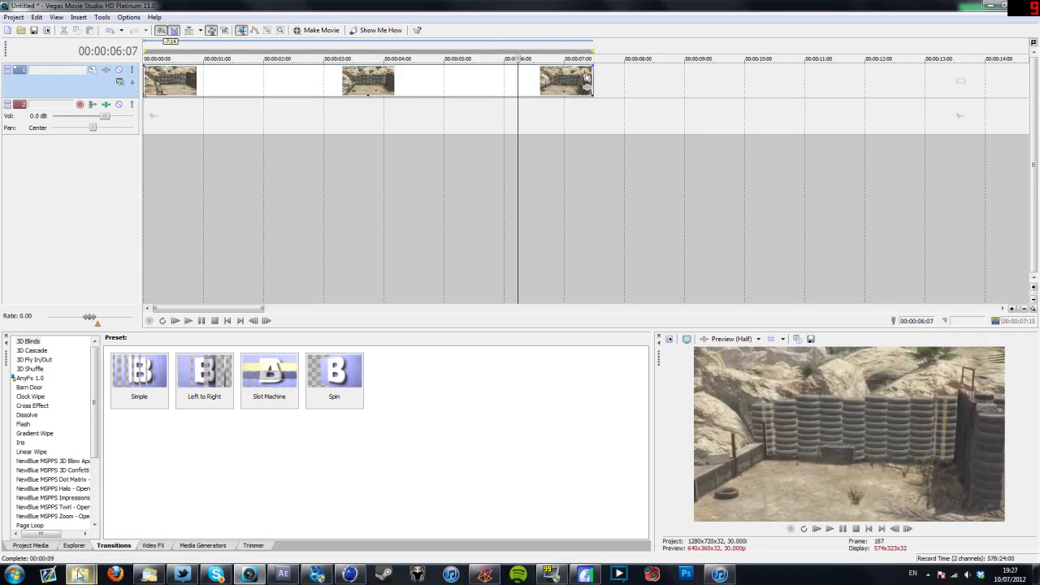
- Check the rendered frames in the tut folder, starting from 1_000000
mouse_move(79, 576)
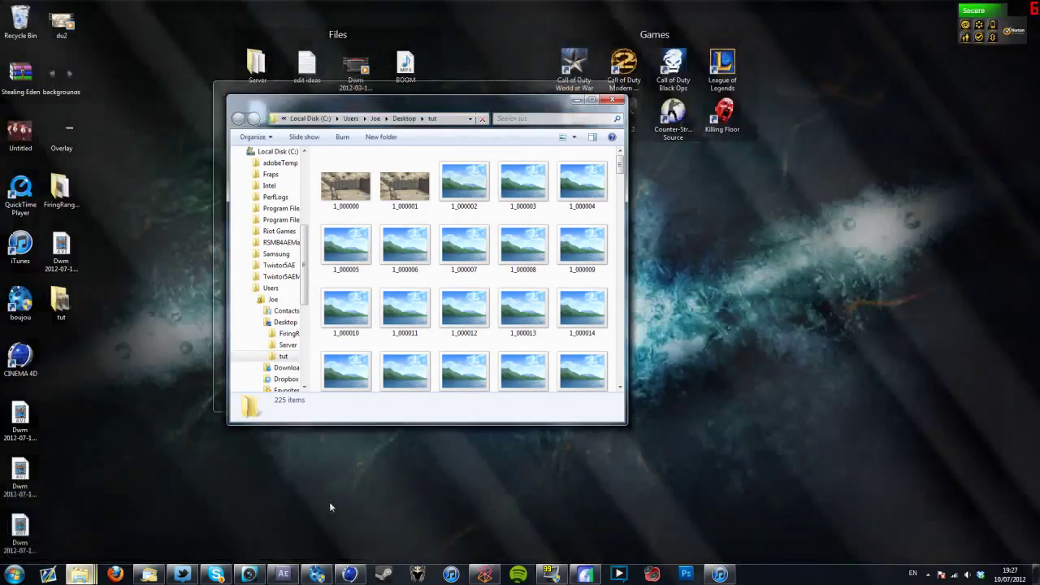
left_click(305, 521)
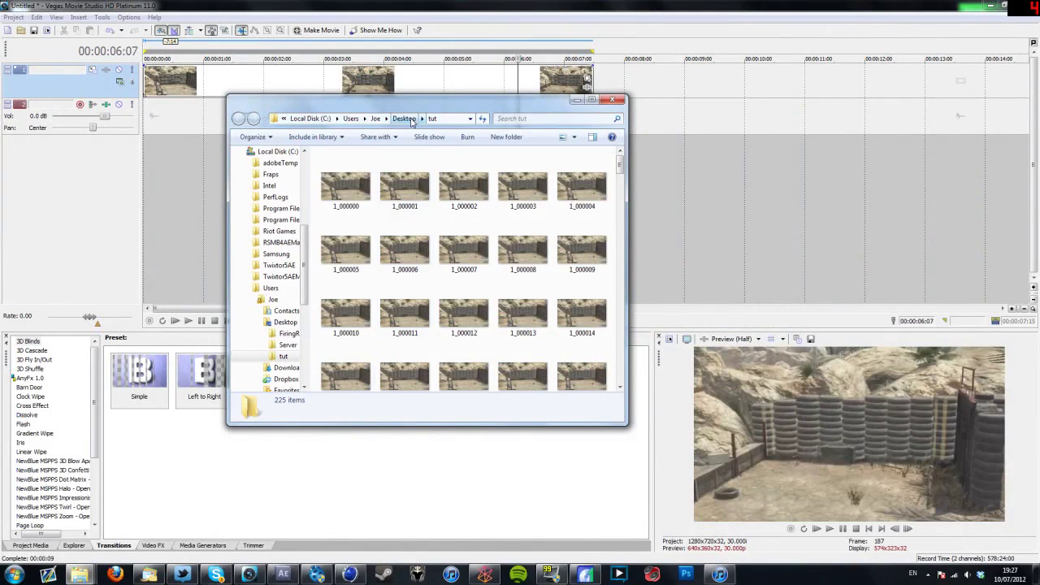
left_click(365, 198)
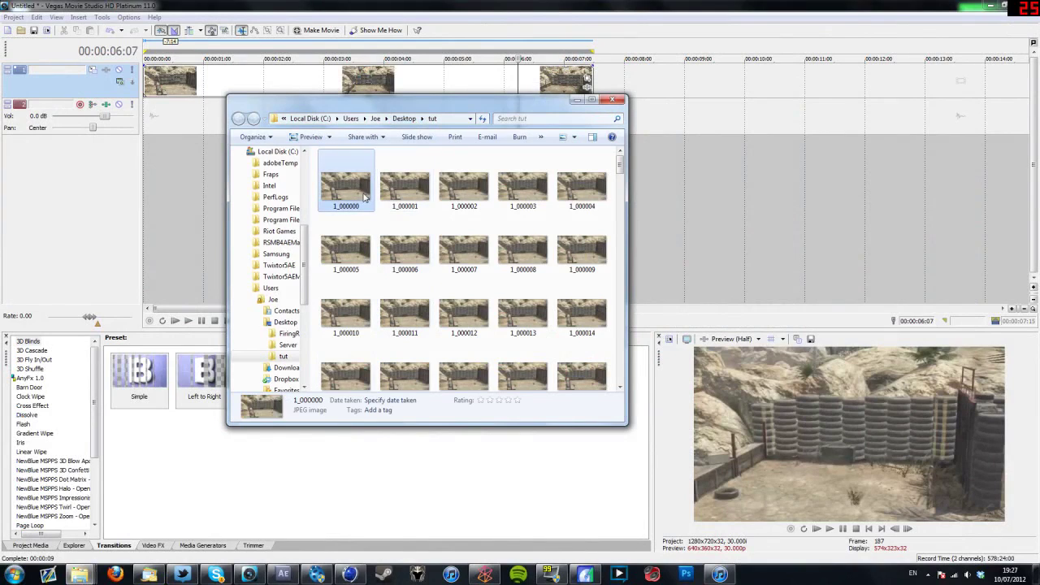
key("ctrl+a")
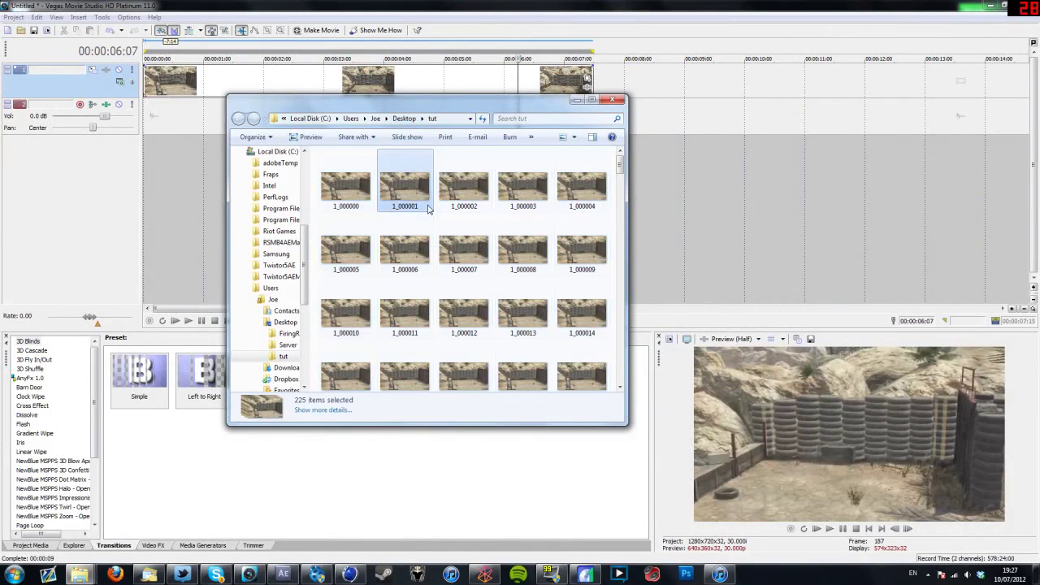
left_click(348, 193)
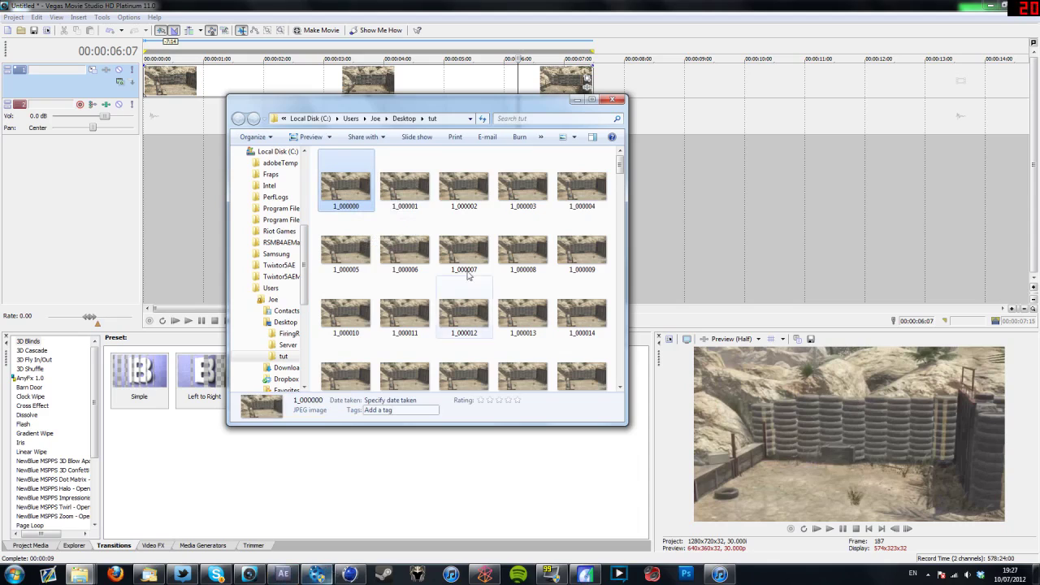
- Close Vegas without saving, reopen tut from the Desktop, and switch to boujou
left_click(1021, 8)
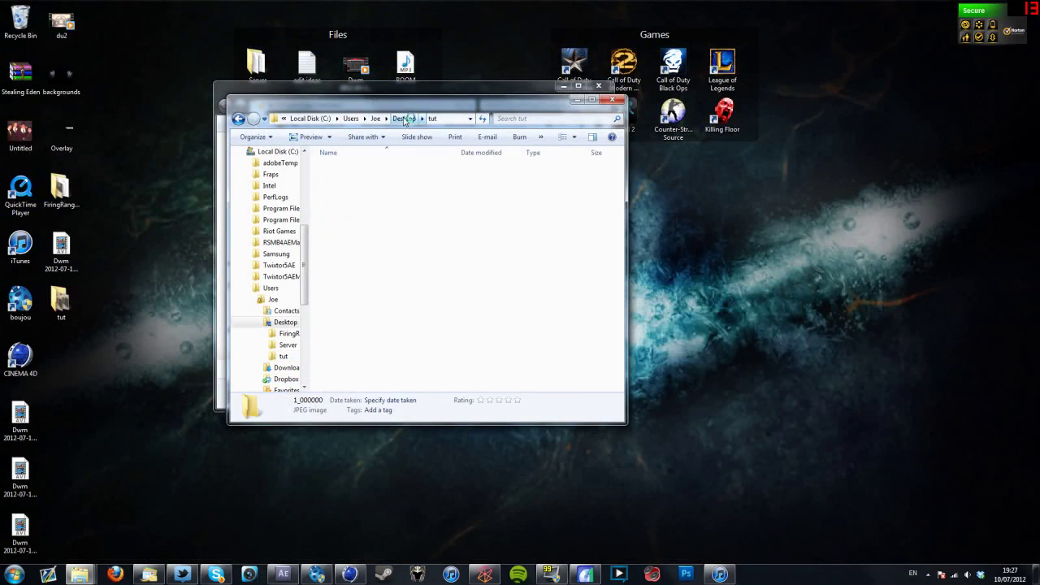
left_click(404, 118)
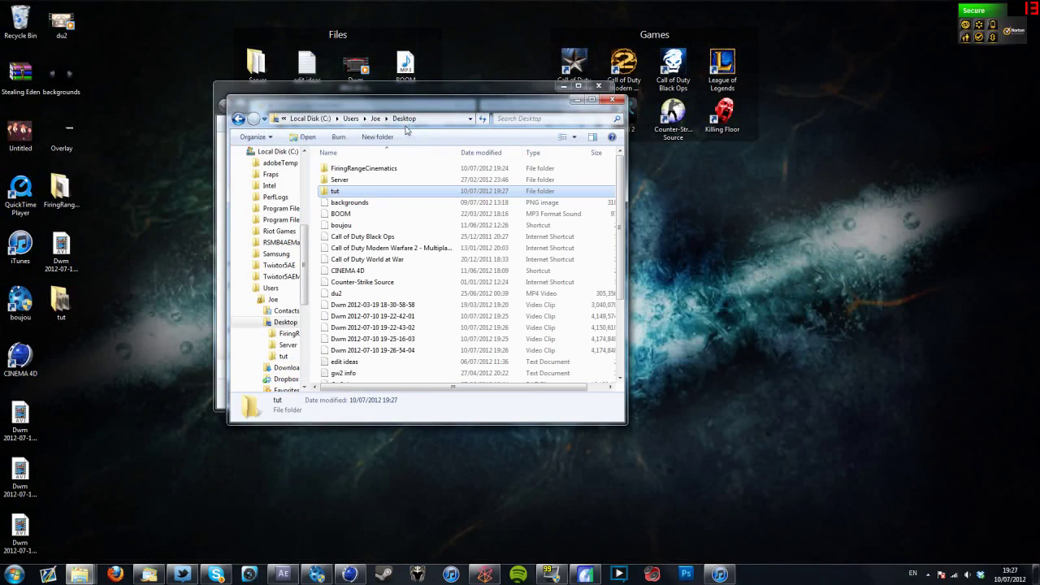
double_click(355, 192)
left_click(317, 574)
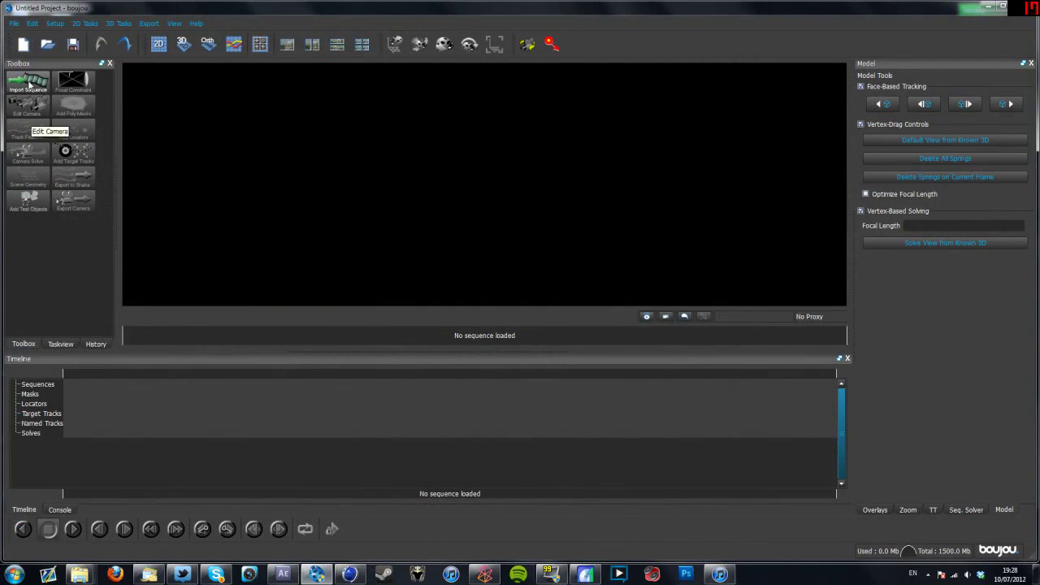
- Import an image sequence starting from Desktop/tut/1_000000.jpeg
left_click(29, 82)
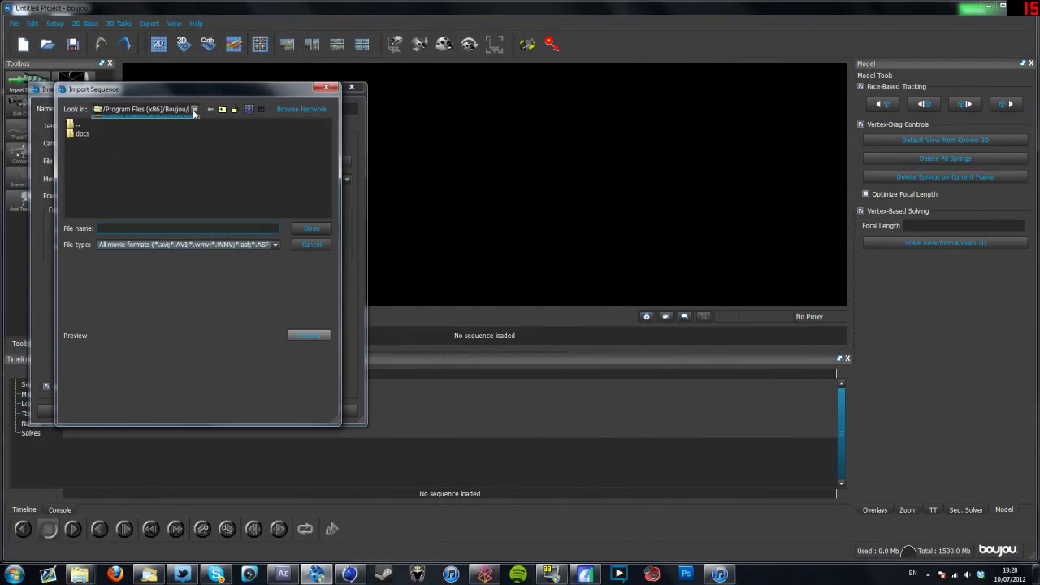
left_click(193, 109)
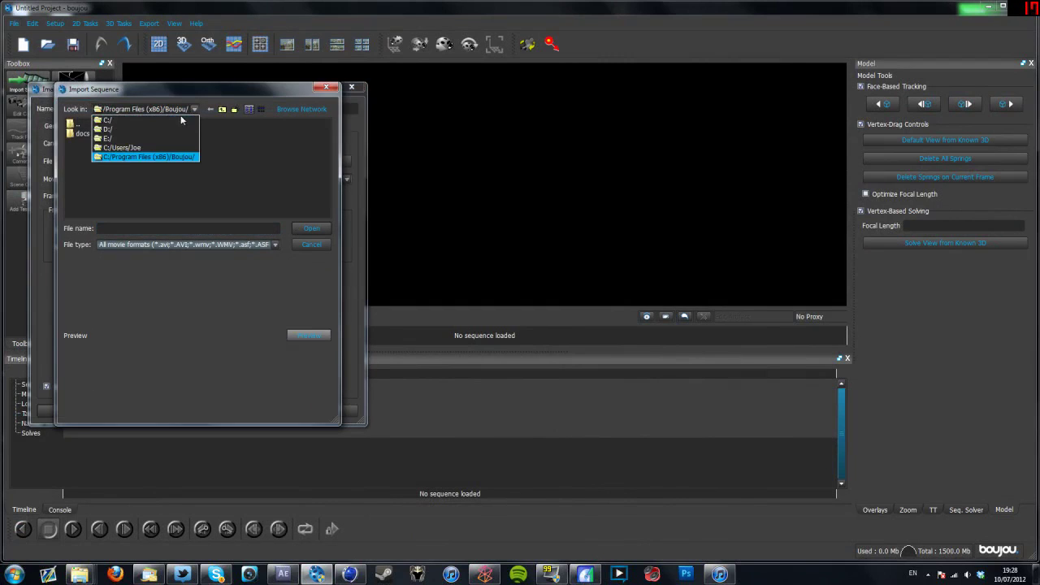
left_click(121, 147)
double_click(89, 144)
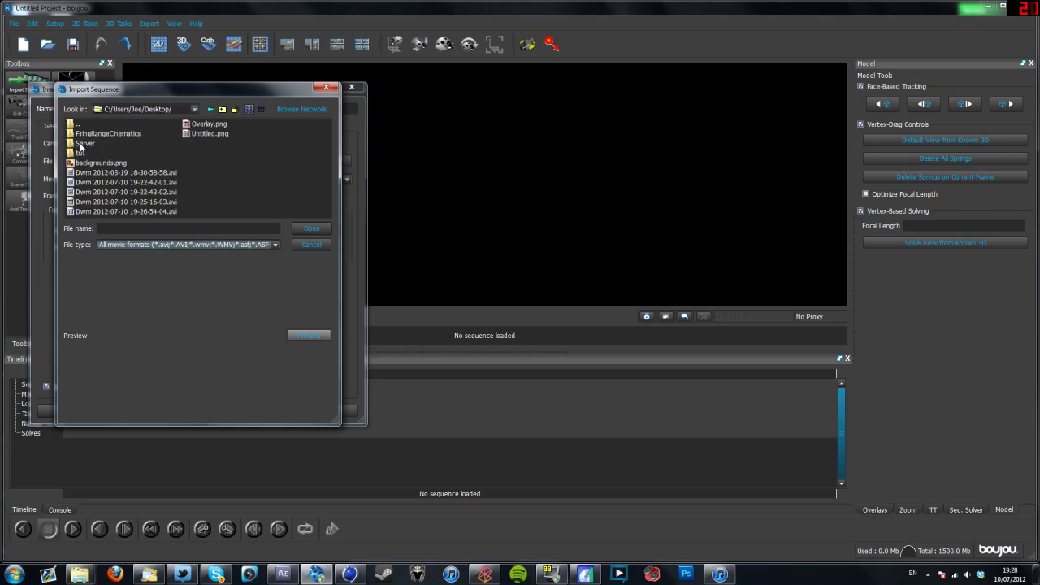
double_click(109, 152)
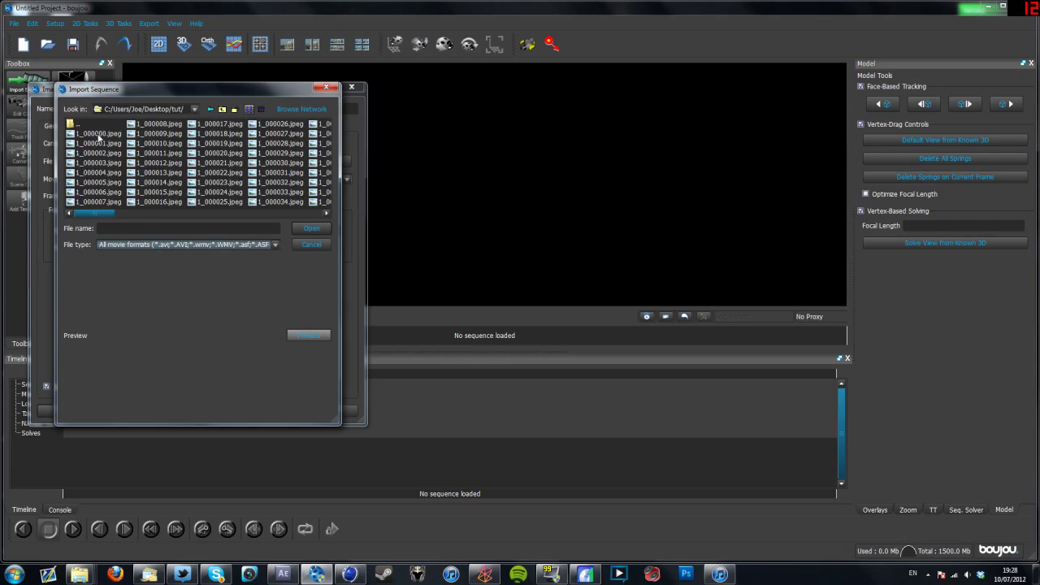
left_click(99, 135)
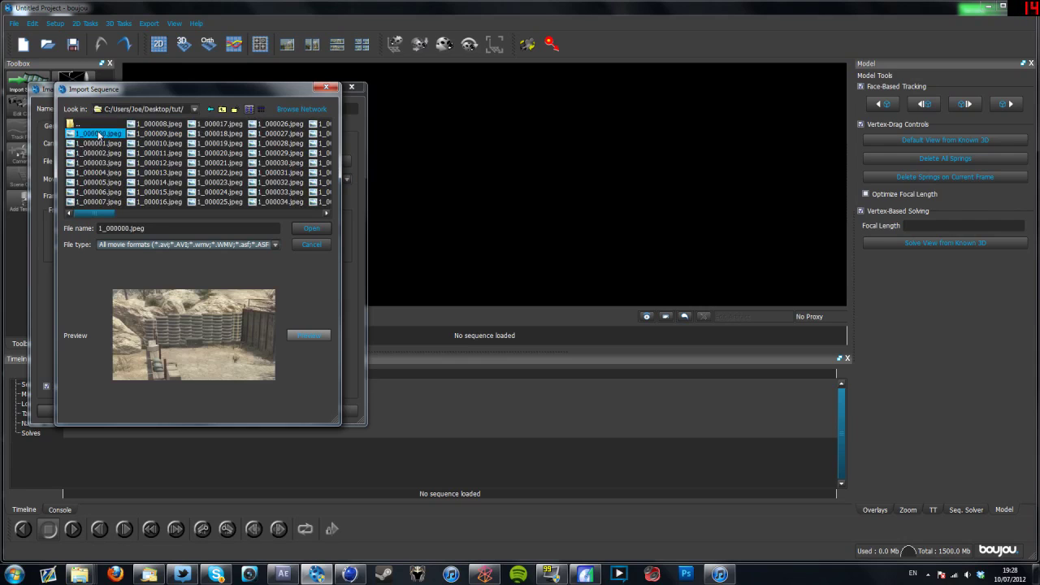
left_click(303, 230)
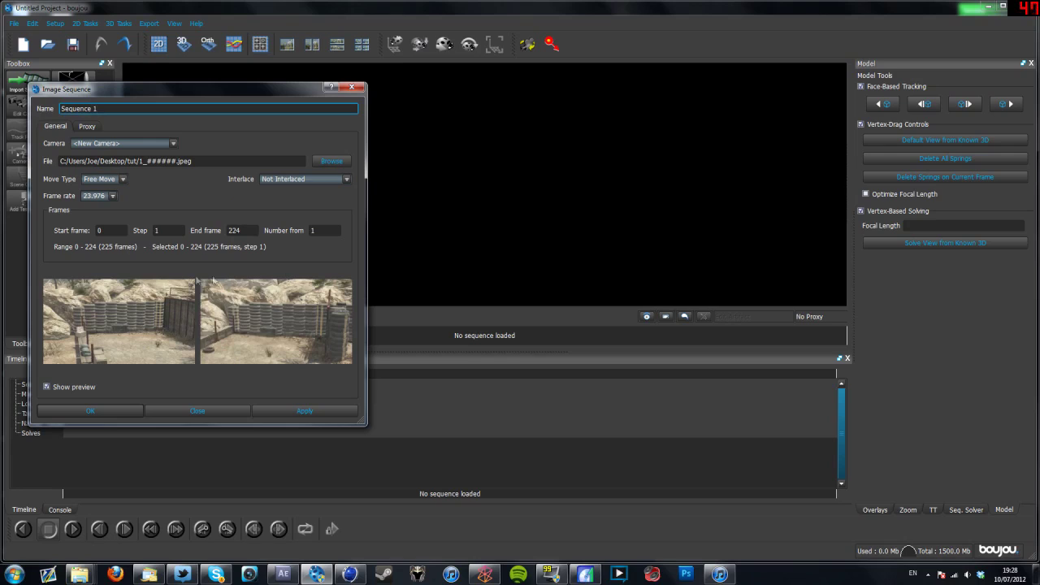
- Set the sequence frame rate to 30 and apply to load Sequence 1
left_click(112, 196)
left_click(104, 239)
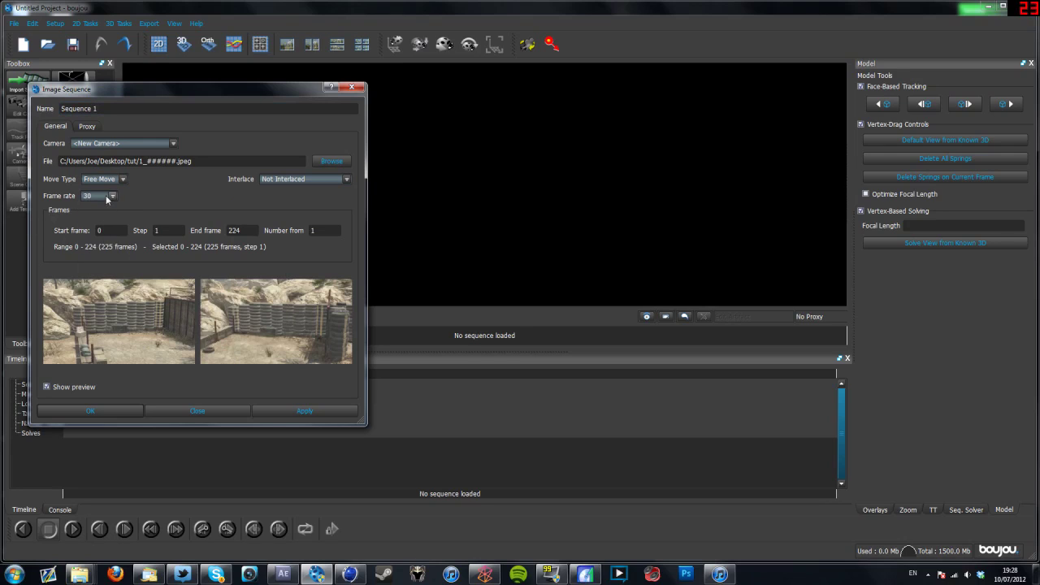
left_click(277, 414)
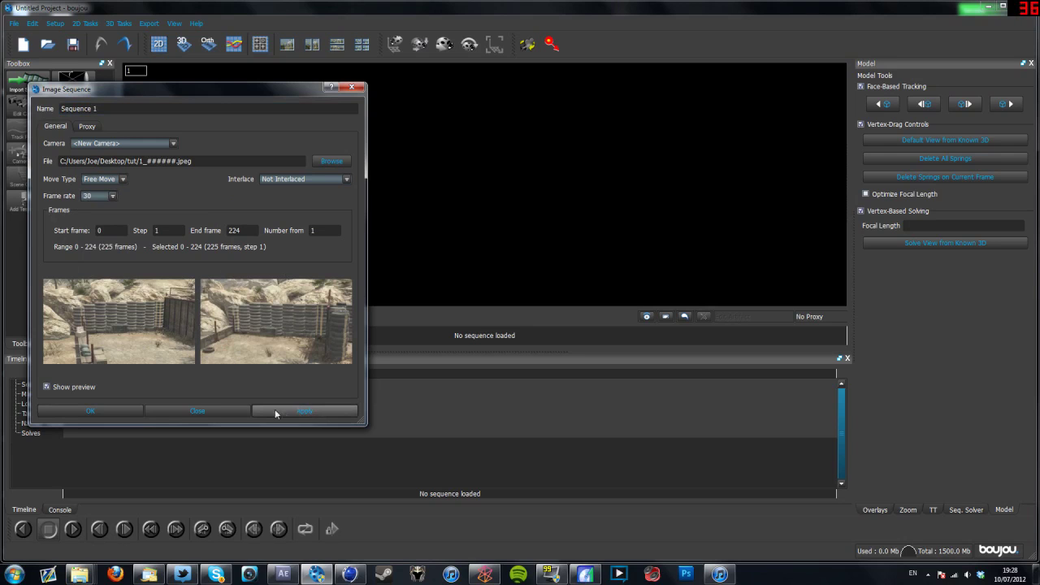
left_click(198, 411)
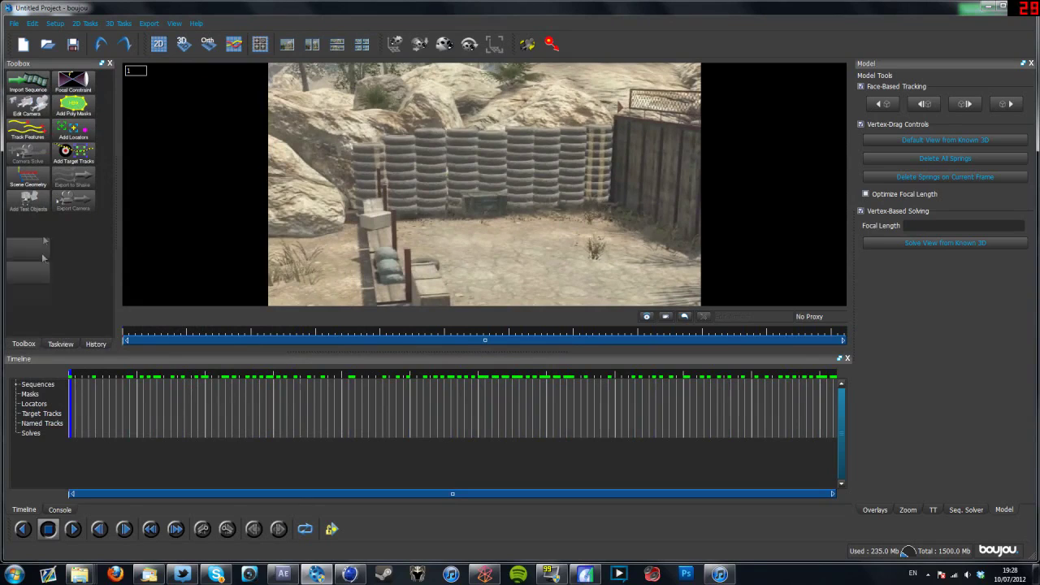
- Track features across all frames of the footage and scrub the timeline to check the tracks
left_click(39, 134)
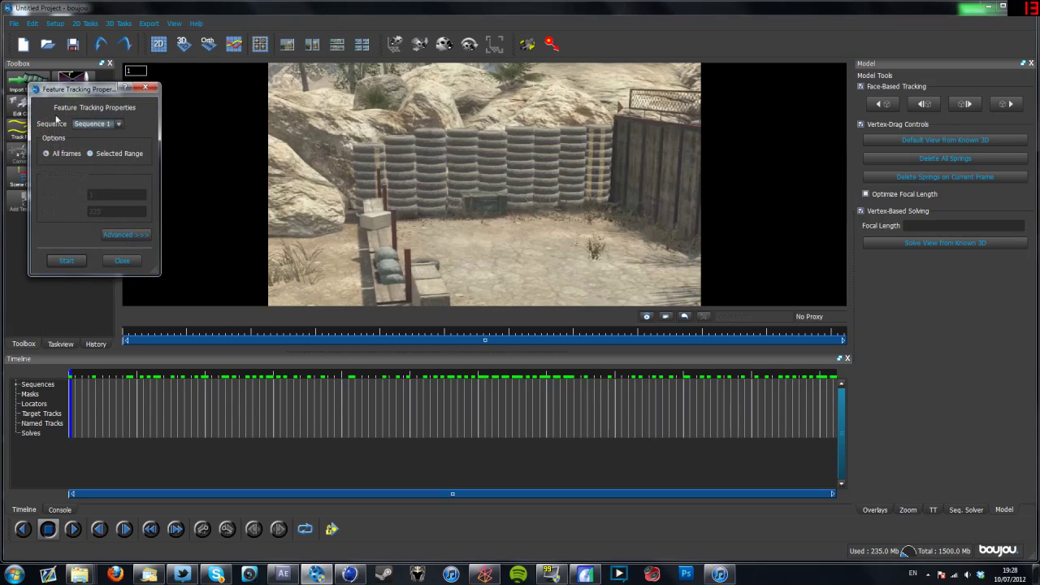
left_click(65, 261)
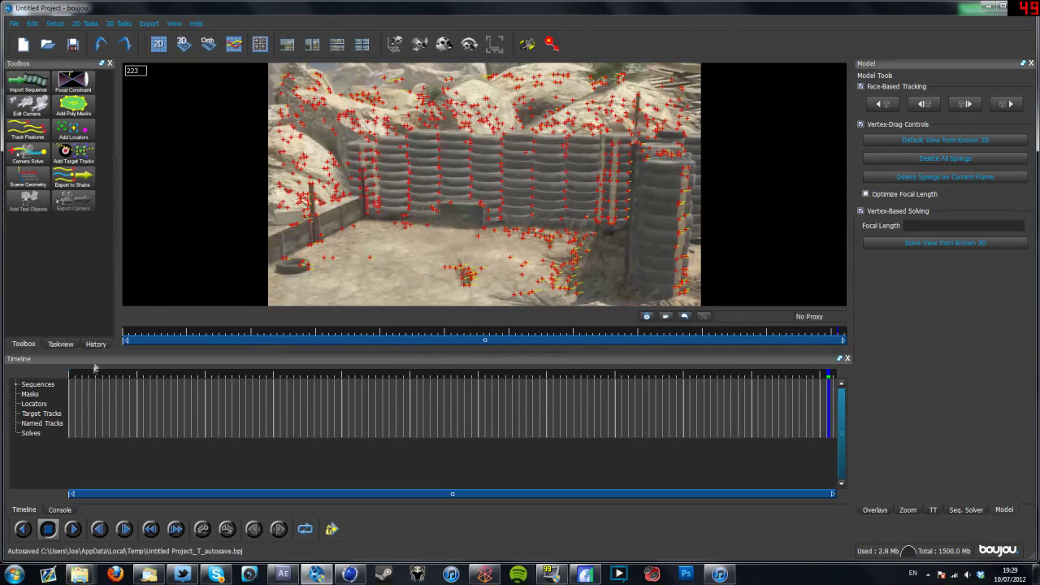
left_click_drag(103, 374, 56, 384)
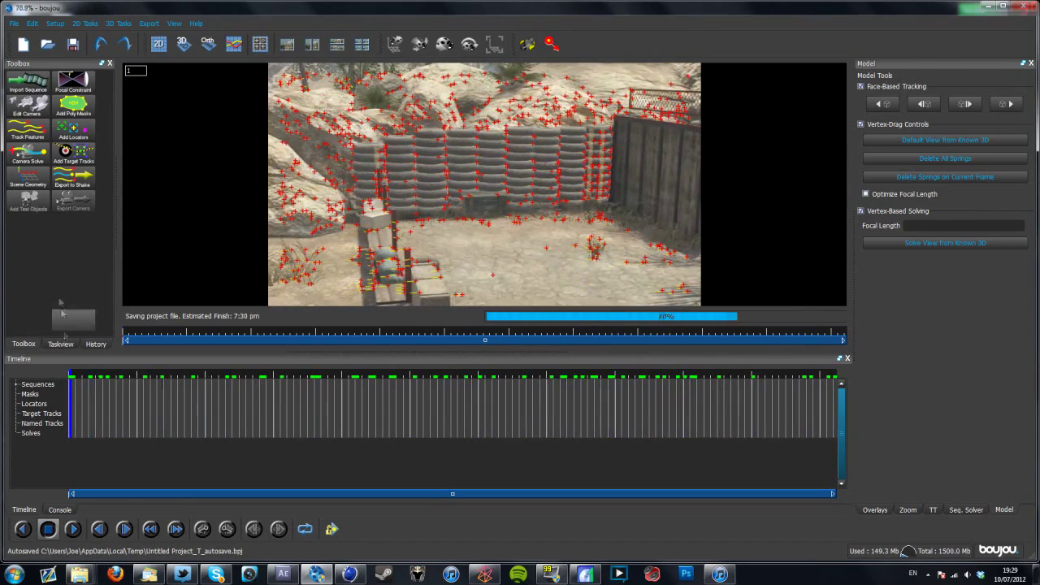
left_click(33, 156)
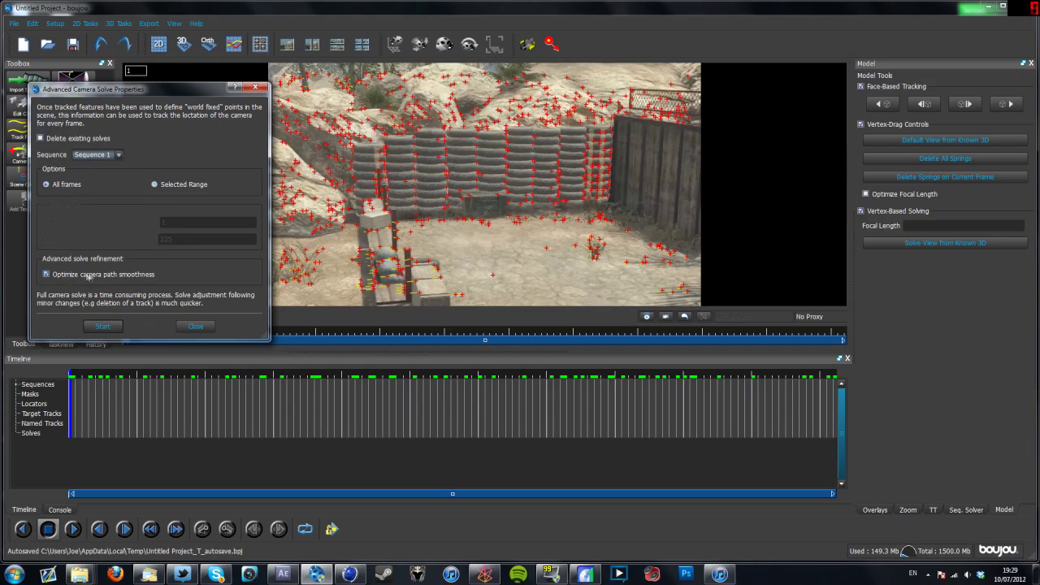
- Run the camera solve and scrub through the frames to review Camera solve 1
left_click(102, 326)
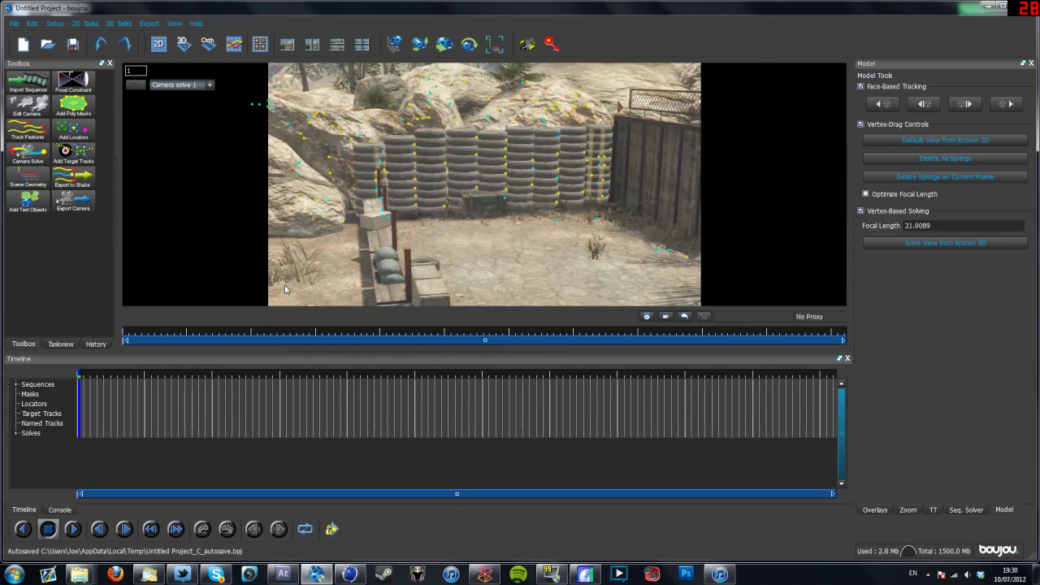
left_click_drag(89, 377, 496, 373)
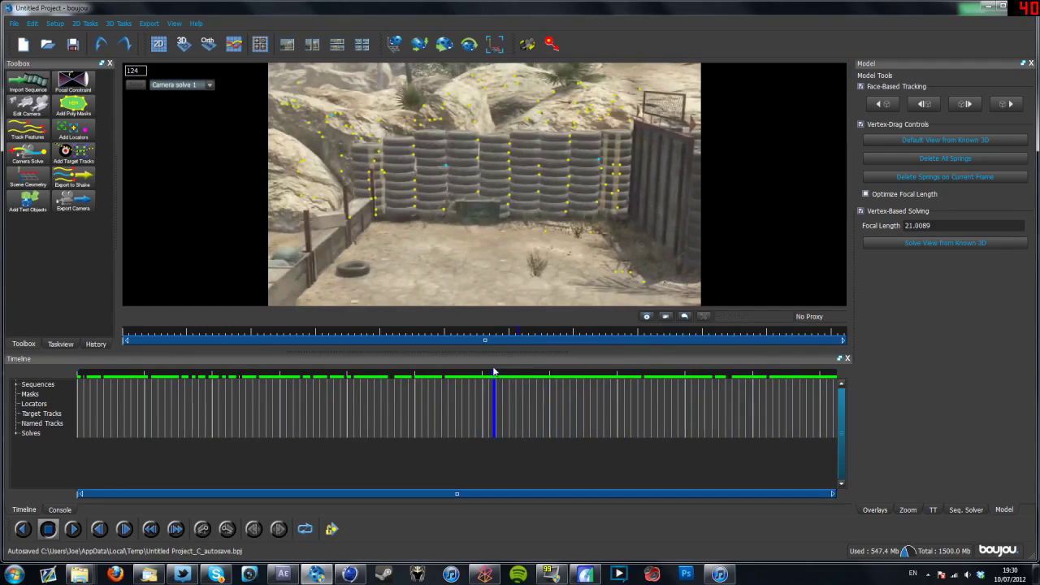
left_click_drag(493, 371, 511, 325)
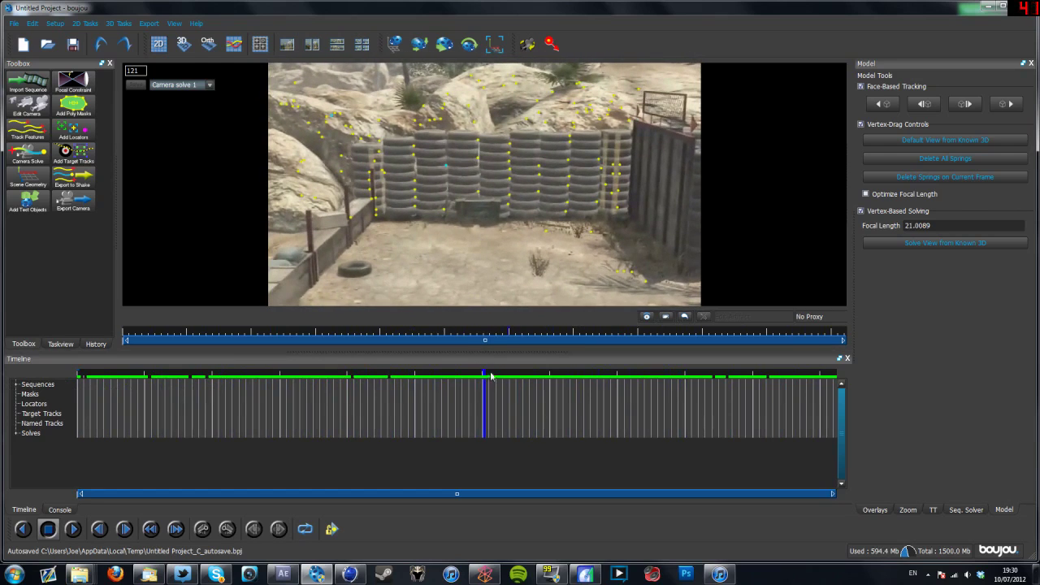
left_click_drag(491, 376, 467, 370)
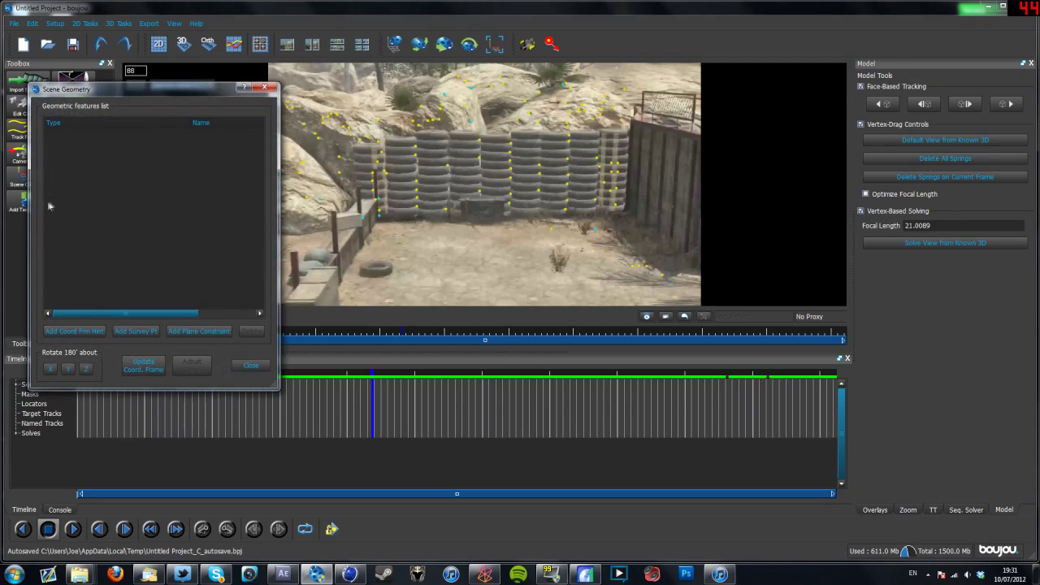
- Add a z-axis coordinate frame hint connected to ground tracks 2104 and 3444
left_click_drag(145, 91, 702, 187)
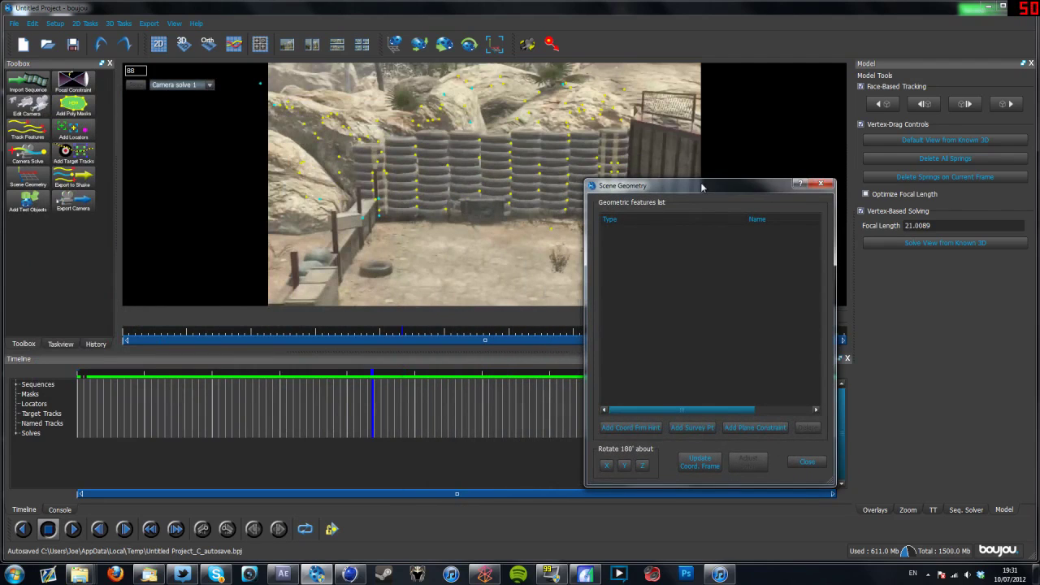
left_click_drag(702, 187, 172, 159)
left_click(646, 373)
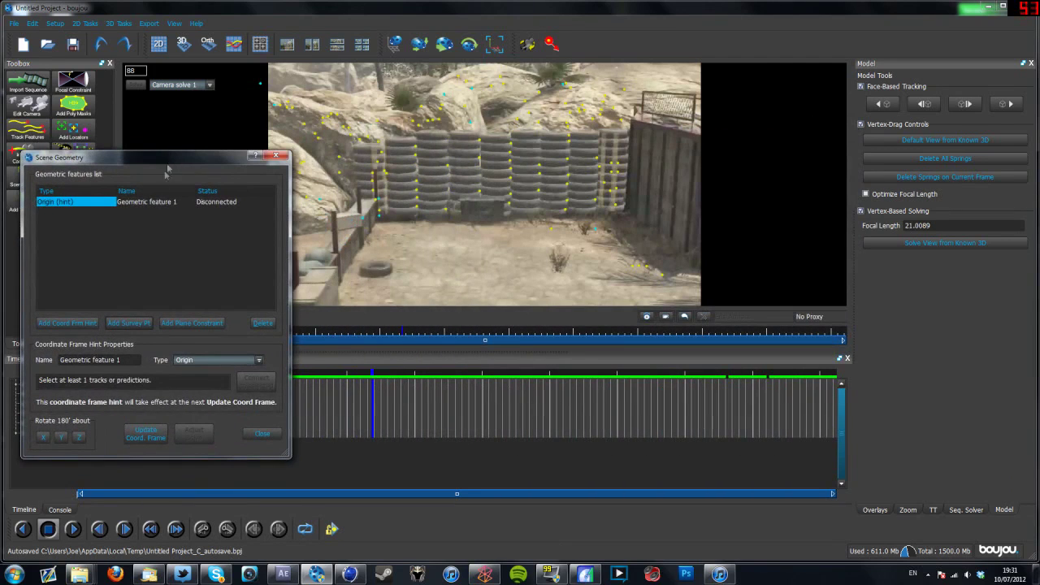
left_click(214, 360)
left_click(196, 396)
left_click(634, 269)
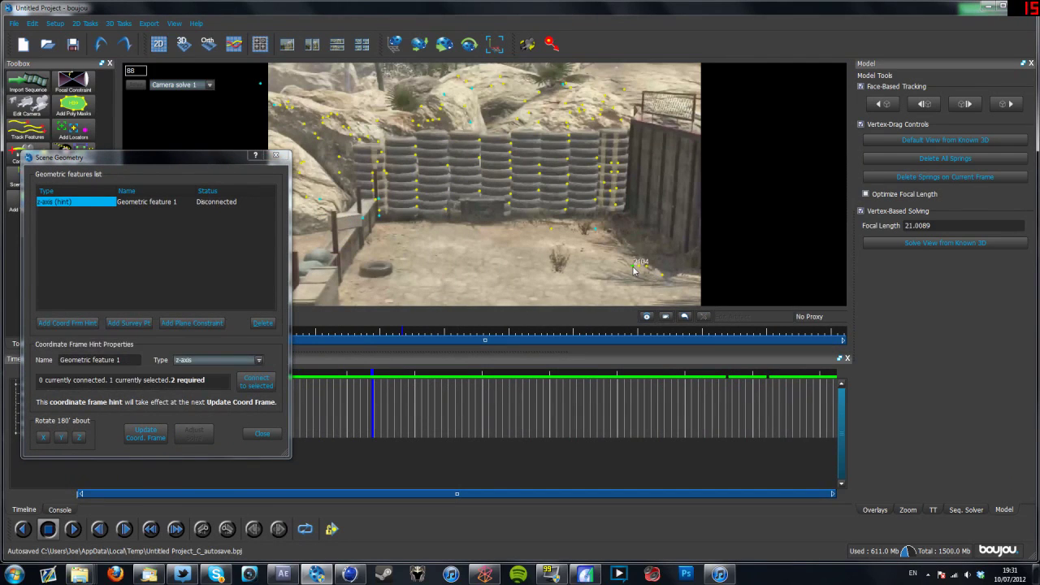
left_click(594, 230, "shift")
left_click(270, 385)
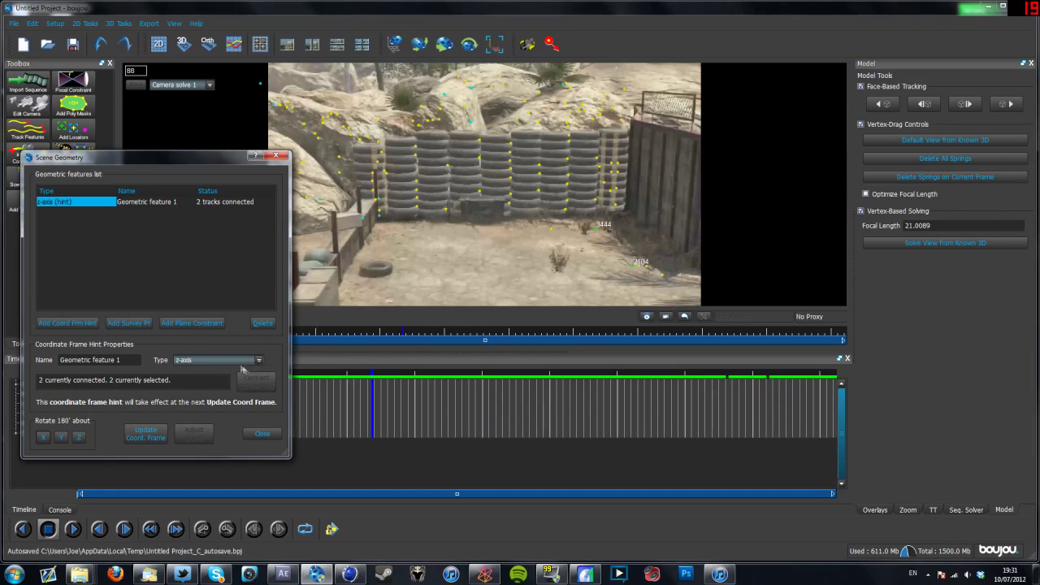
left_click(67, 323)
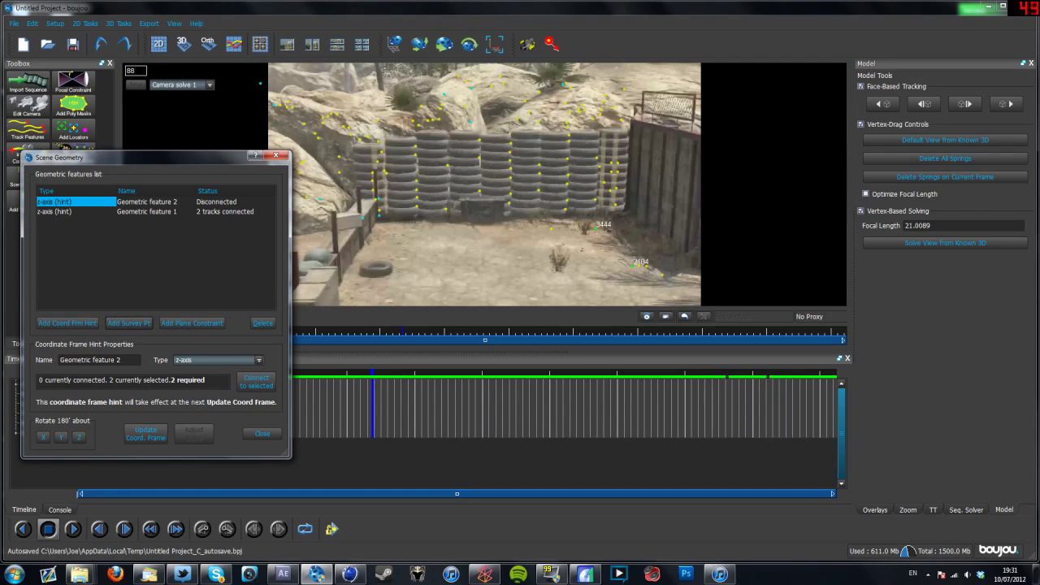
- Make the second hint a y-axis and select two tracks up the tyre wall
left_click(203, 360)
left_click(199, 383)
left_click_drag(400, 373, 450, 374)
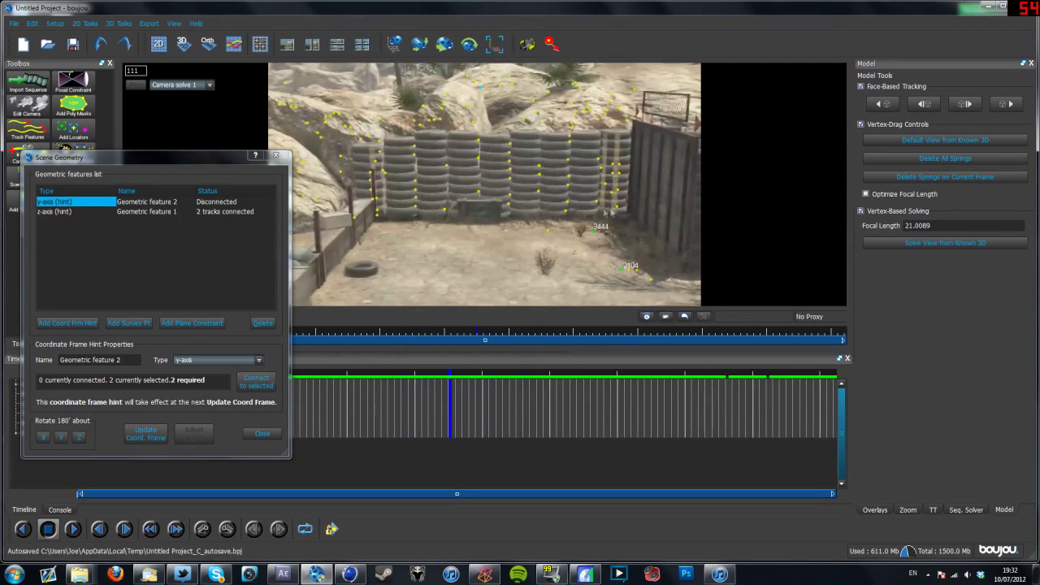
left_click(567, 218)
left_click(378, 216)
left_click_drag(453, 370, 565, 341)
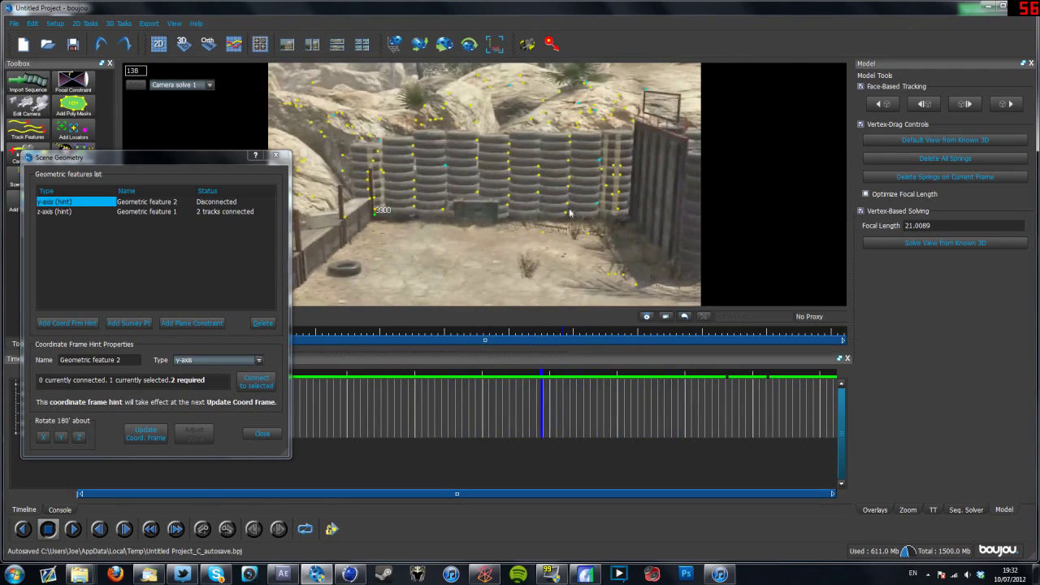
left_click(571, 141, "shift")
- Connect the second hint to both wall tracks, then change its type to x-axis
left_click(155, 444)
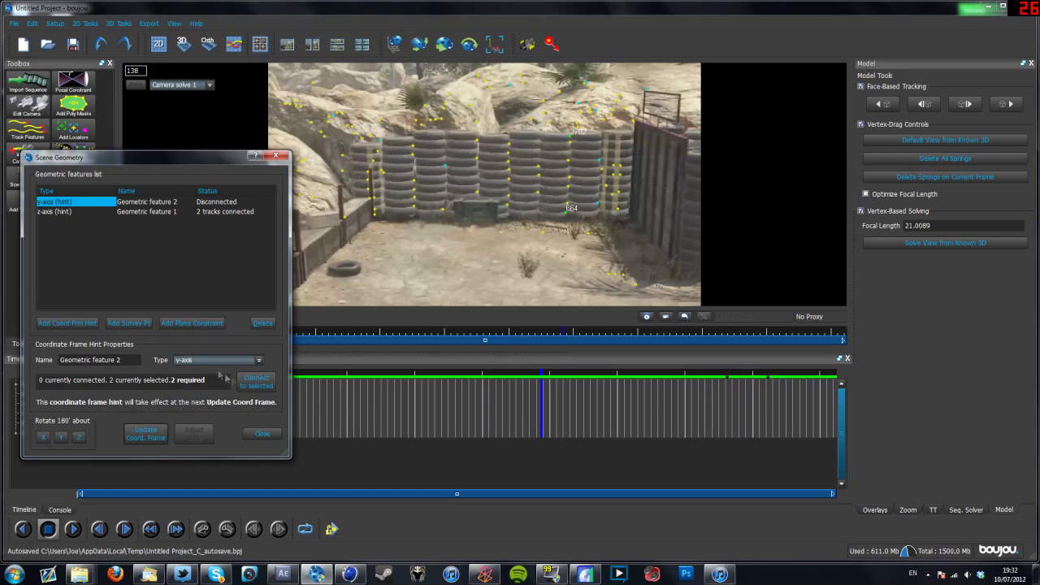
left_click(260, 388)
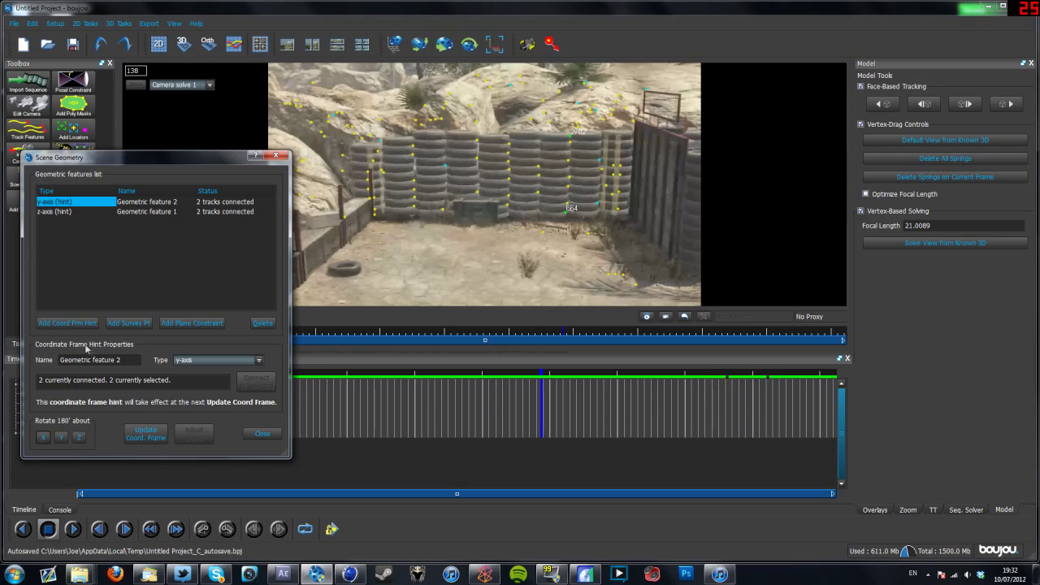
left_click(193, 361)
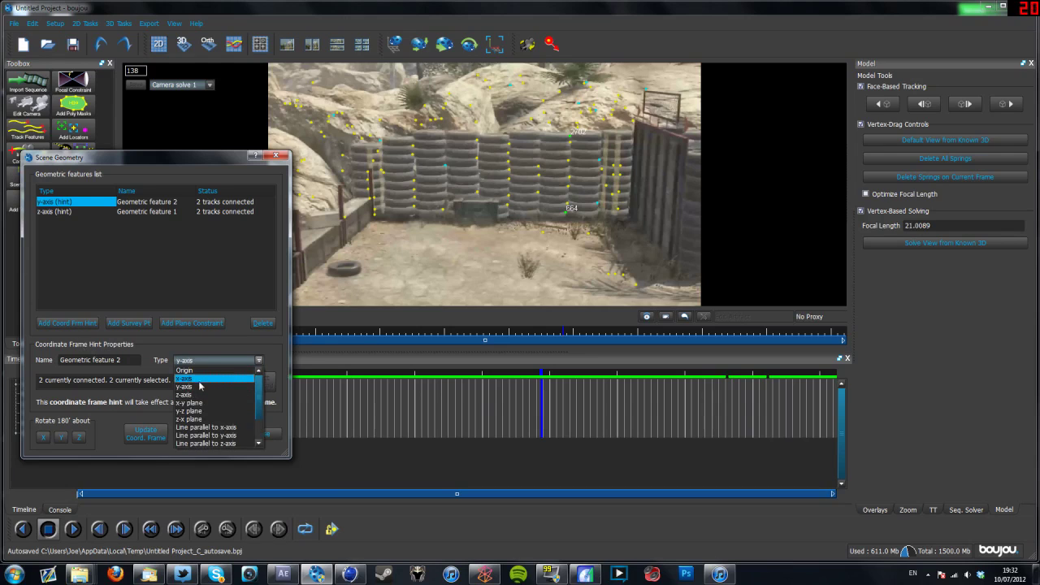
left_click(198, 378)
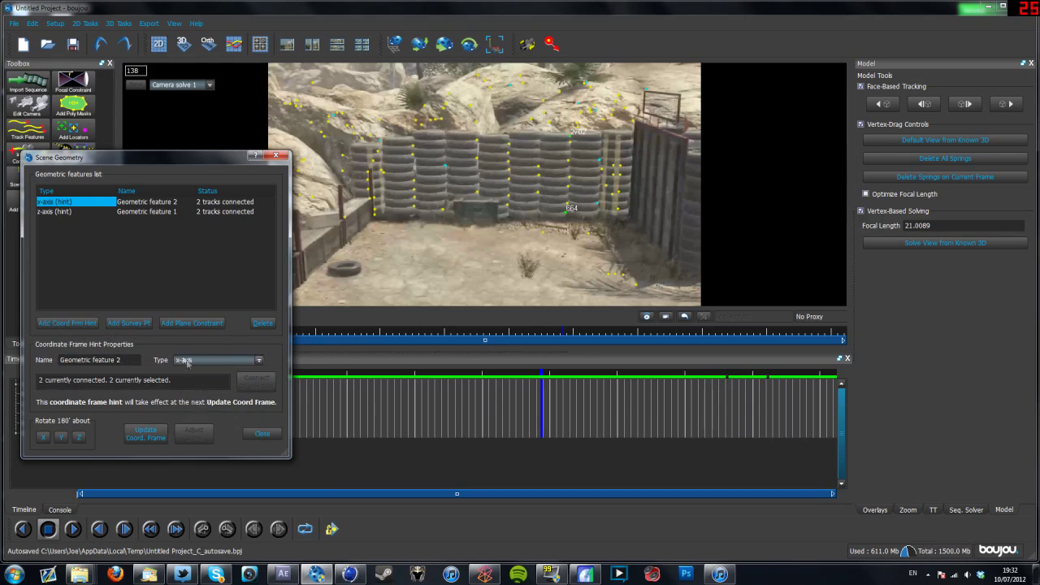
- Add a third hint connected to tracks 639 and 745 and set its type to Origin
left_click(73, 323)
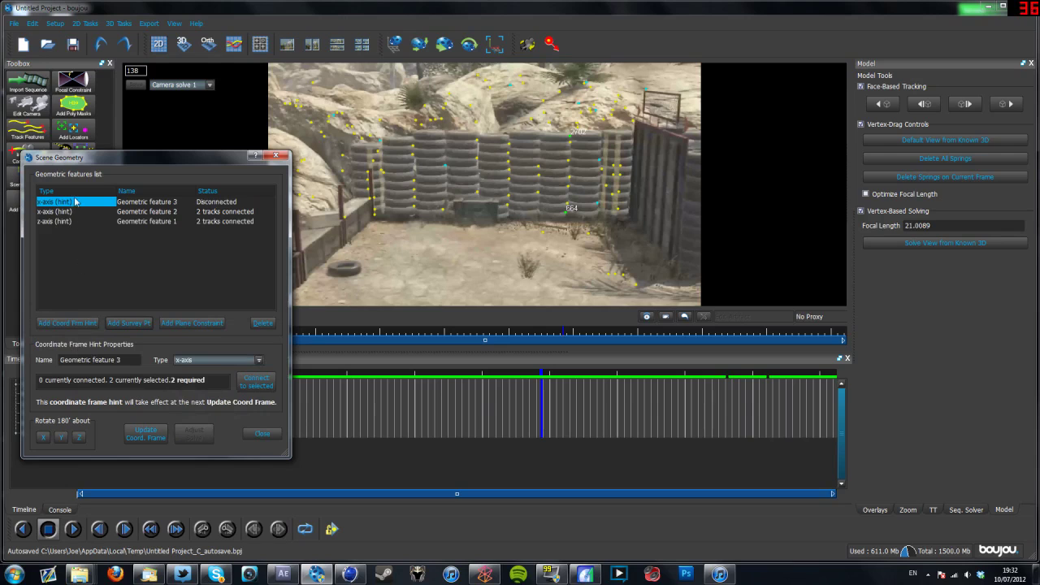
left_click(309, 227)
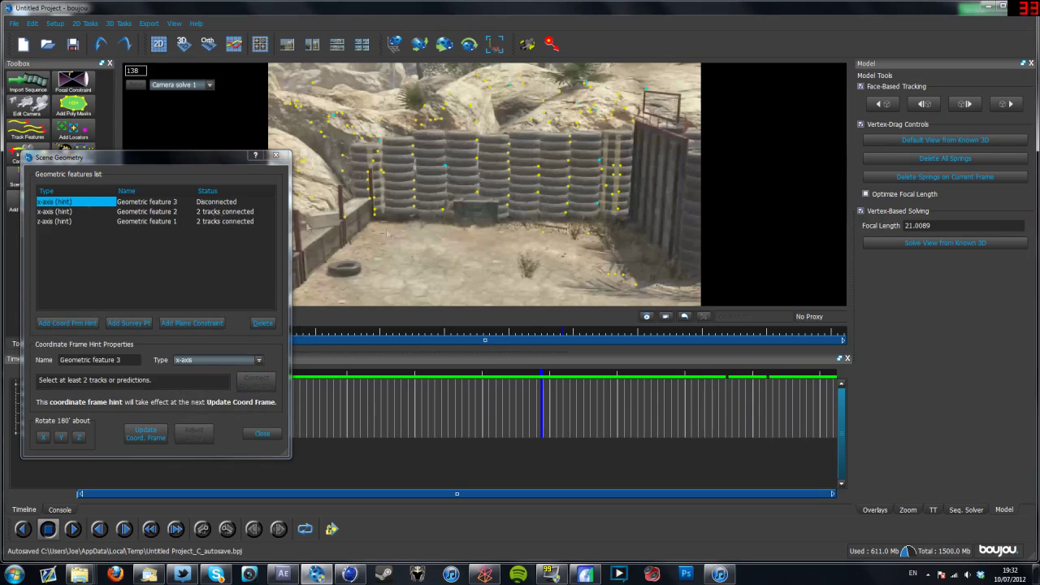
left_click(71, 203)
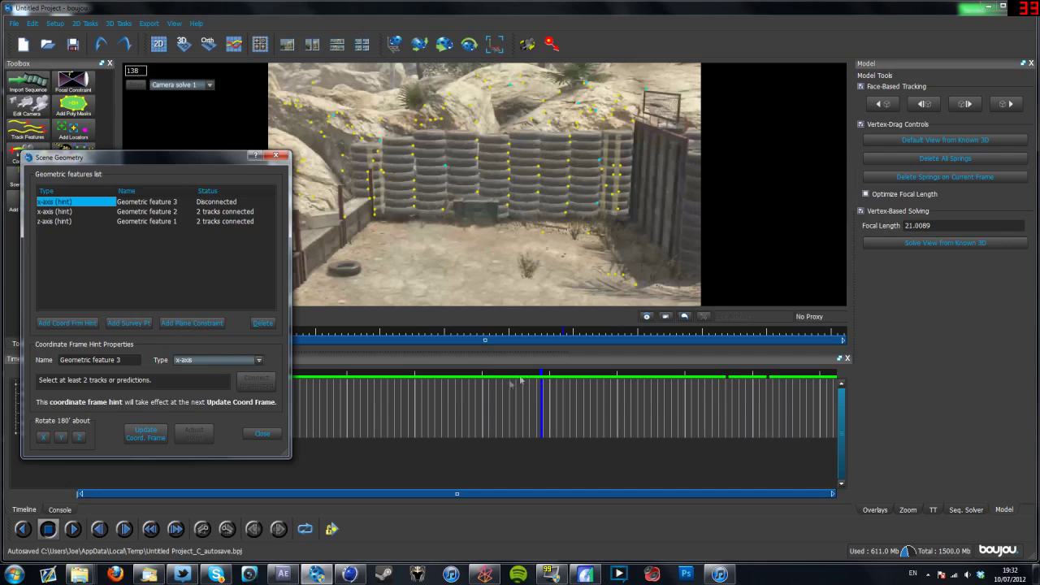
left_click_drag(524, 375, 520, 333)
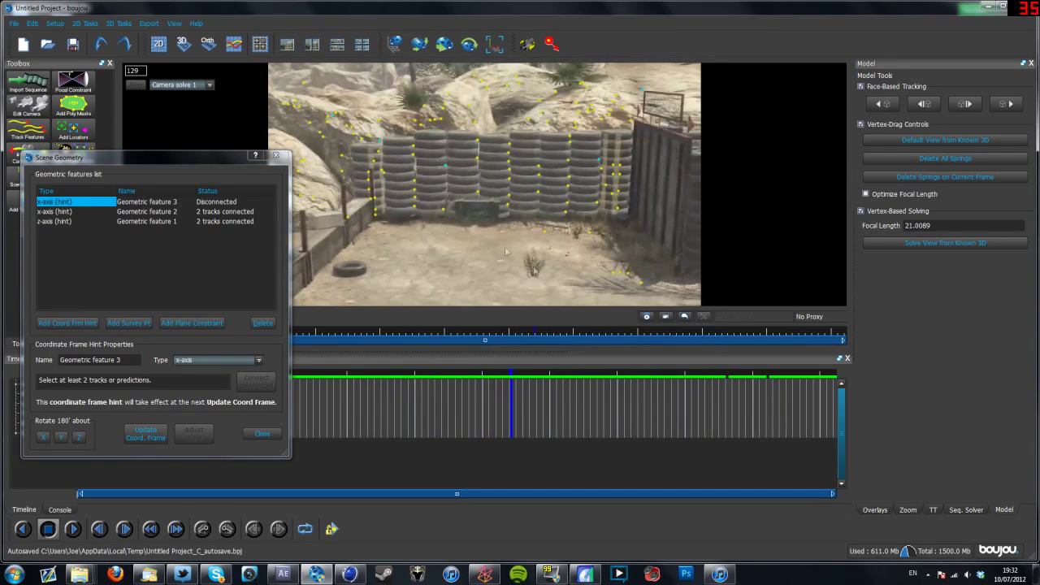
left_click(619, 211)
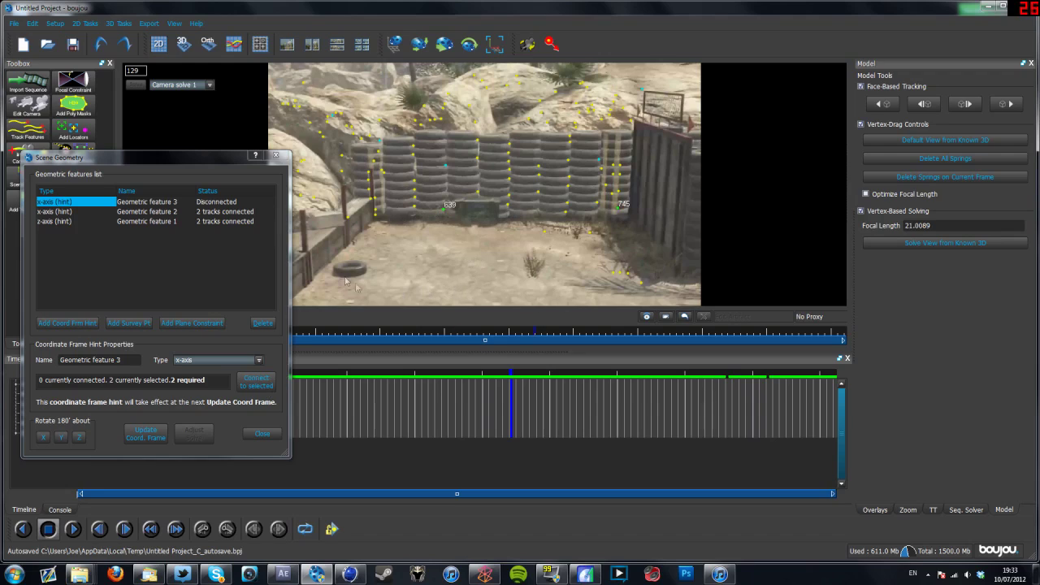
left_click(266, 389)
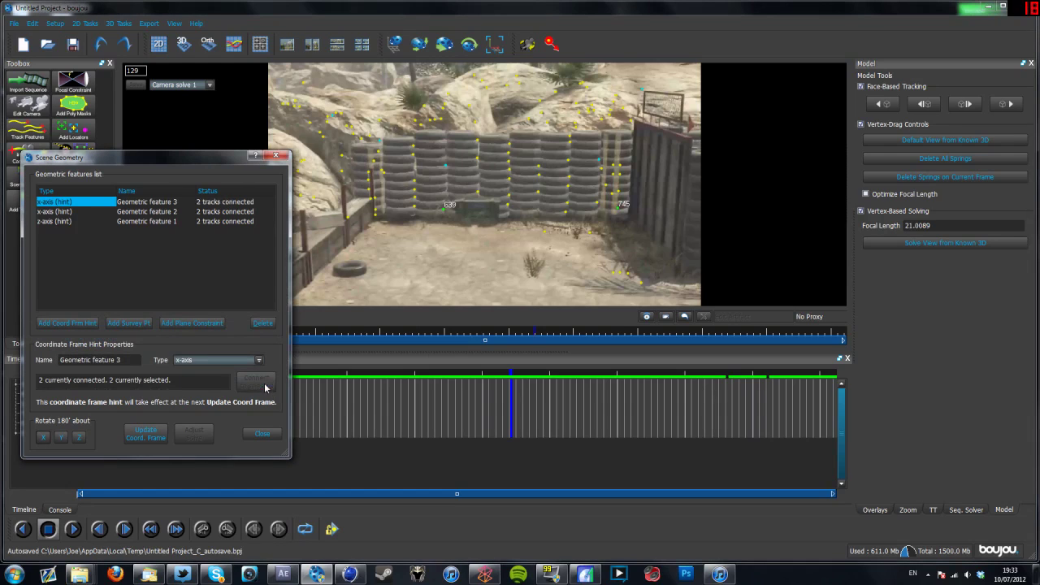
left_click(212, 361)
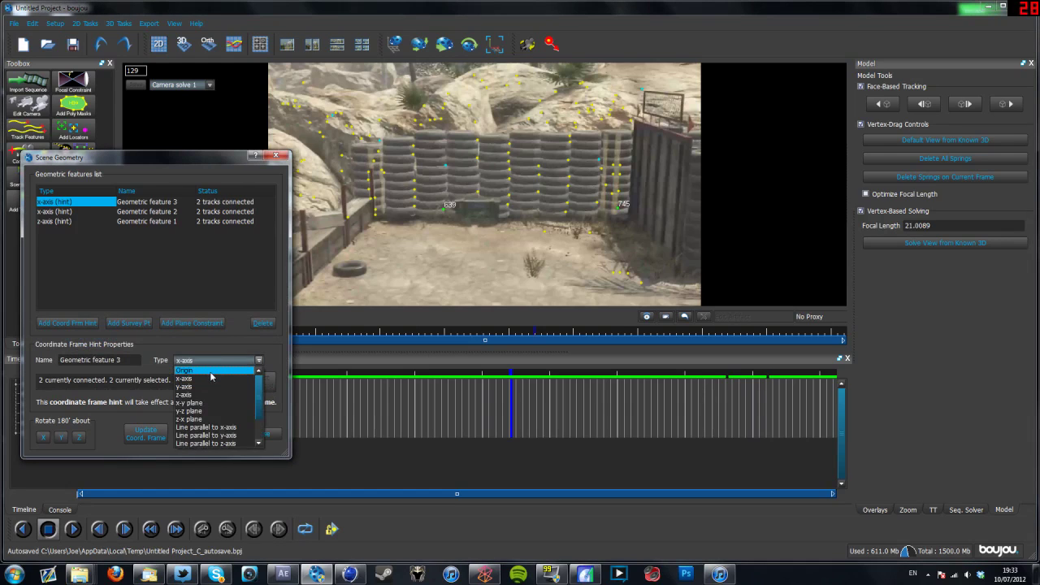
left_click(210, 374)
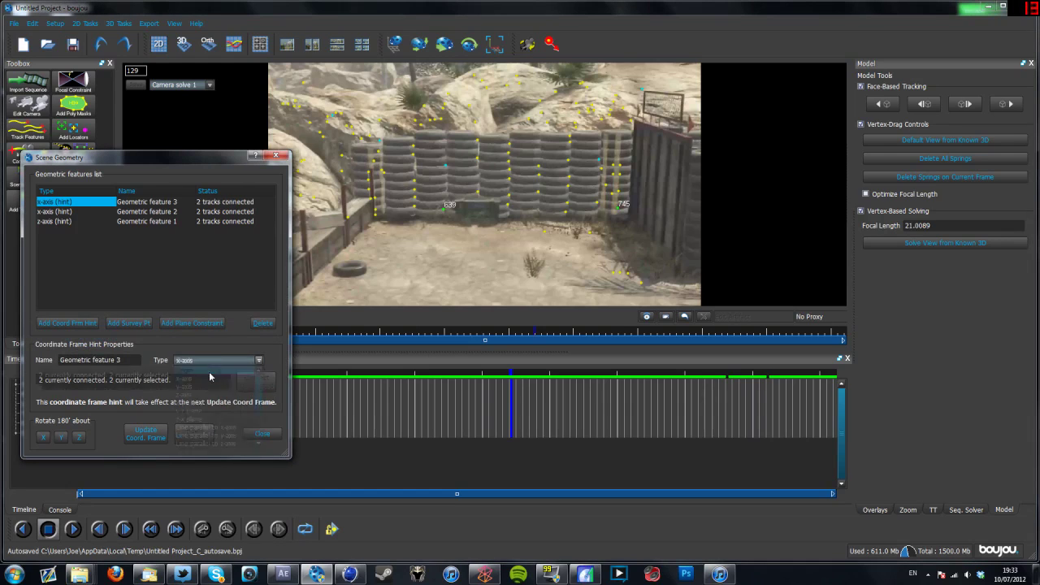
- Add a fourth hint, then retype feature 3 as x-axis and feature 2 as y-axis
left_click(67, 323)
left_click(52, 222)
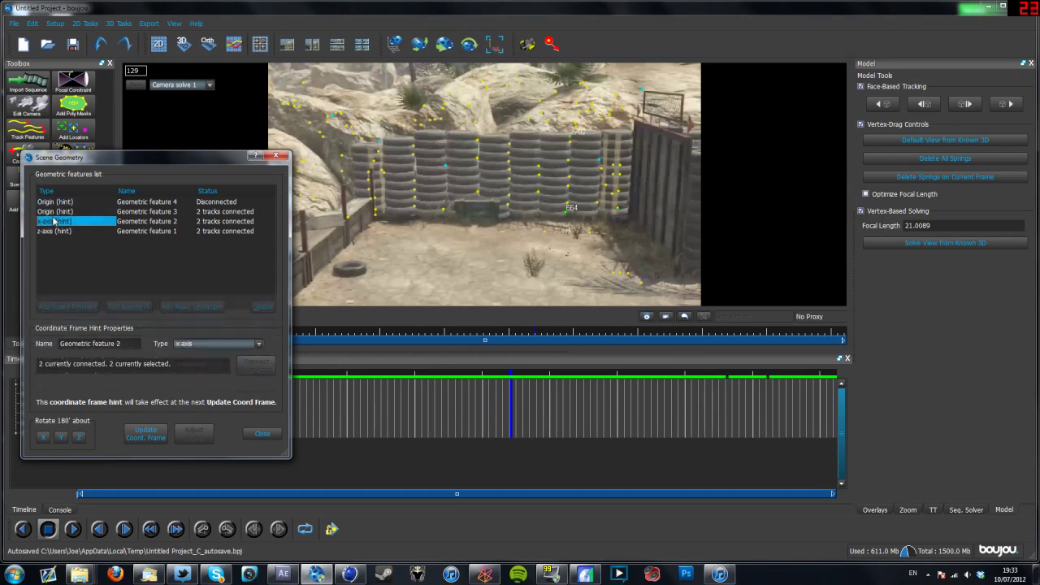
left_click(65, 213)
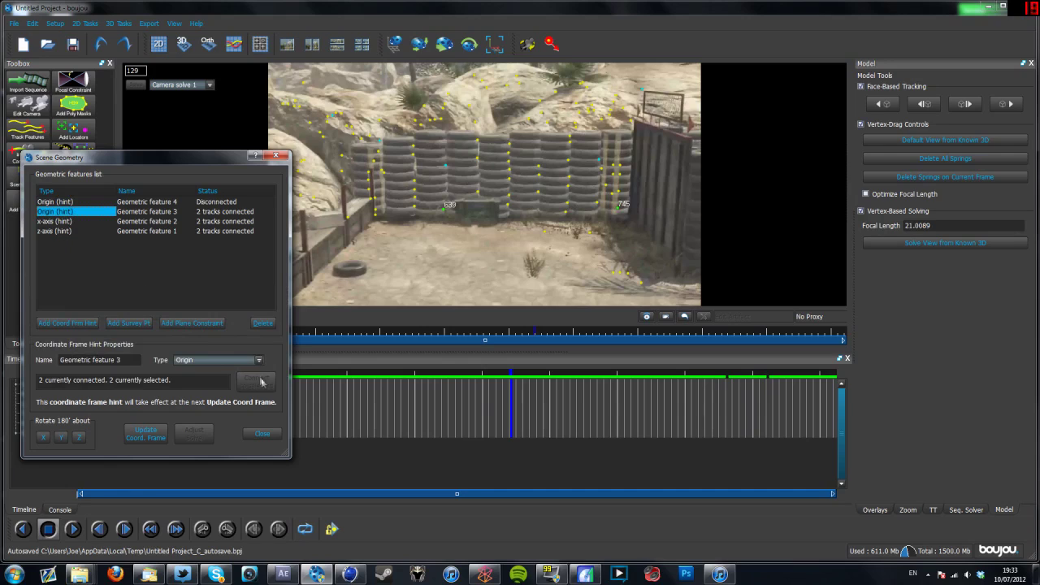
left_click(218, 360)
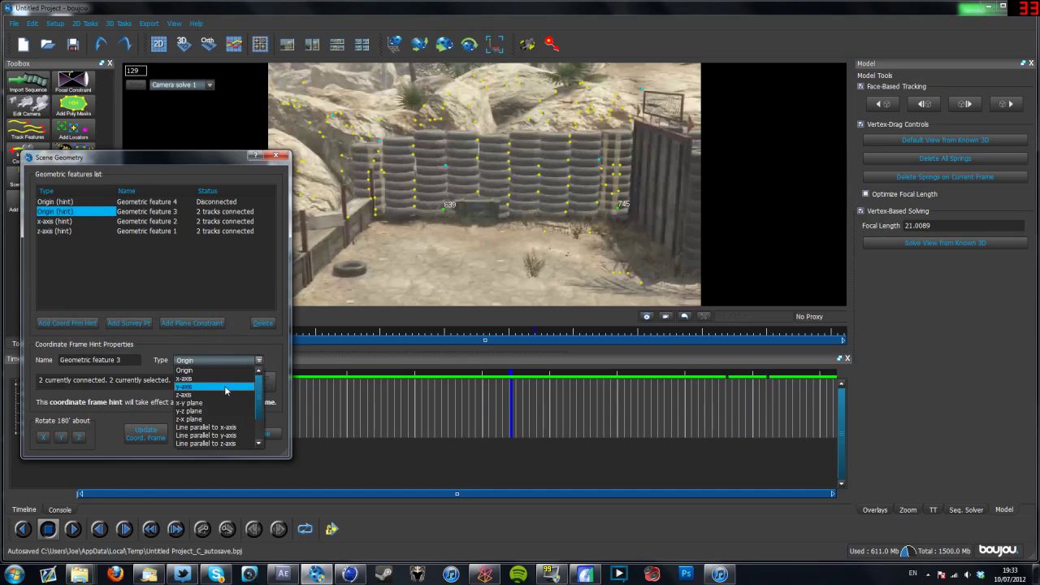
left_click(225, 379)
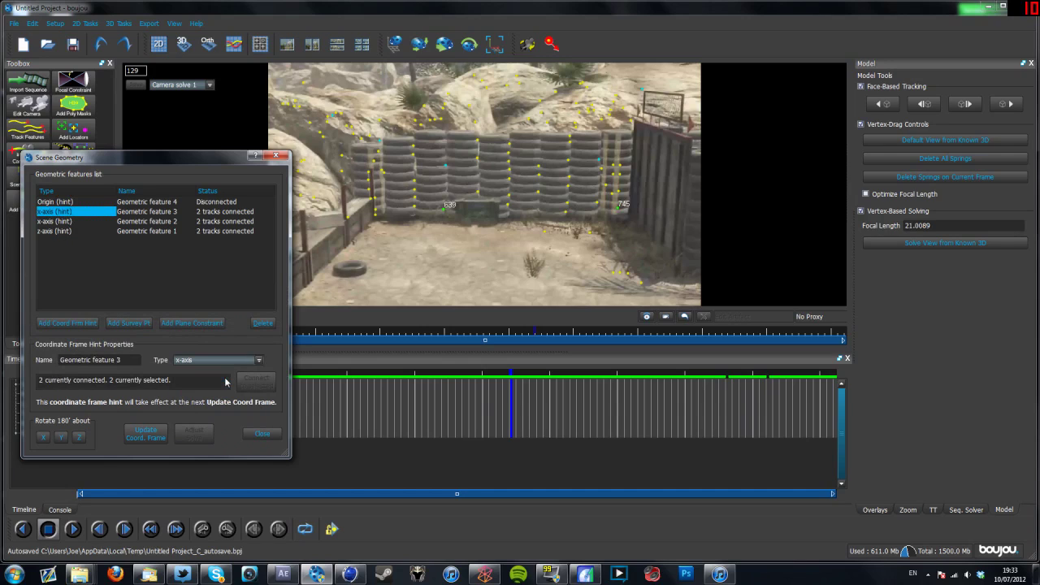
left_click(72, 221)
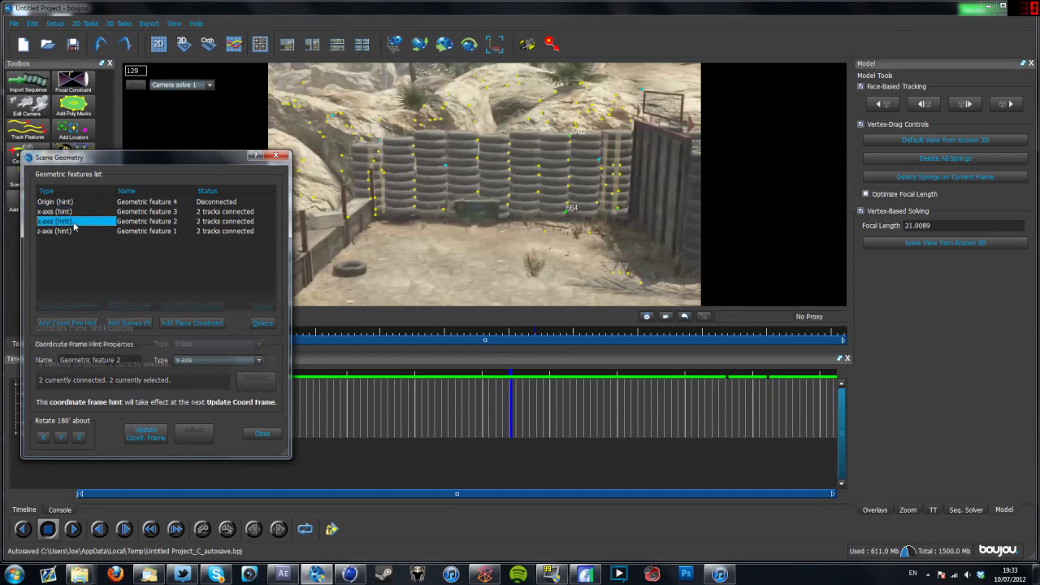
left_click(258, 360)
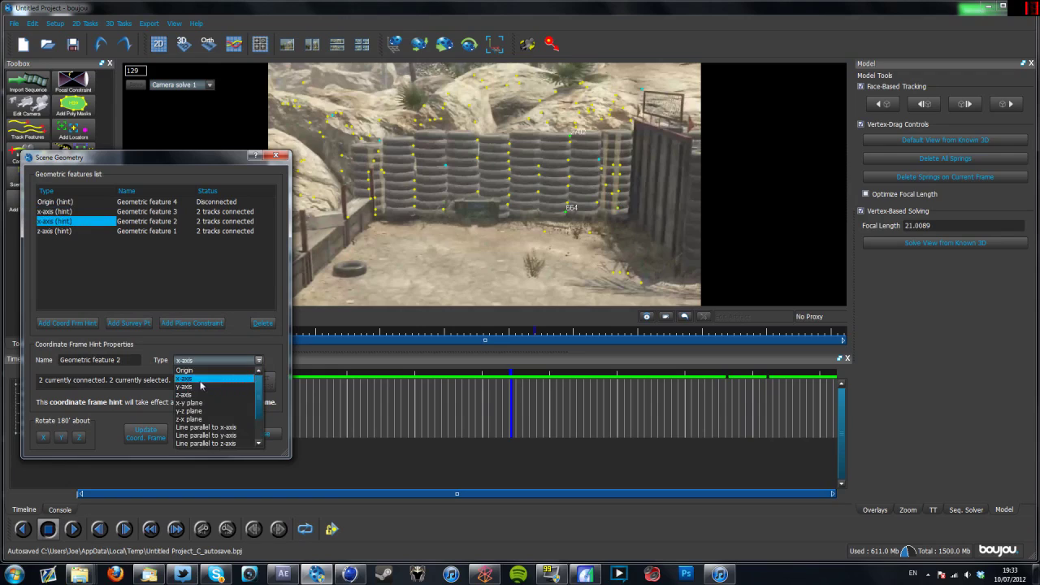
left_click(201, 387)
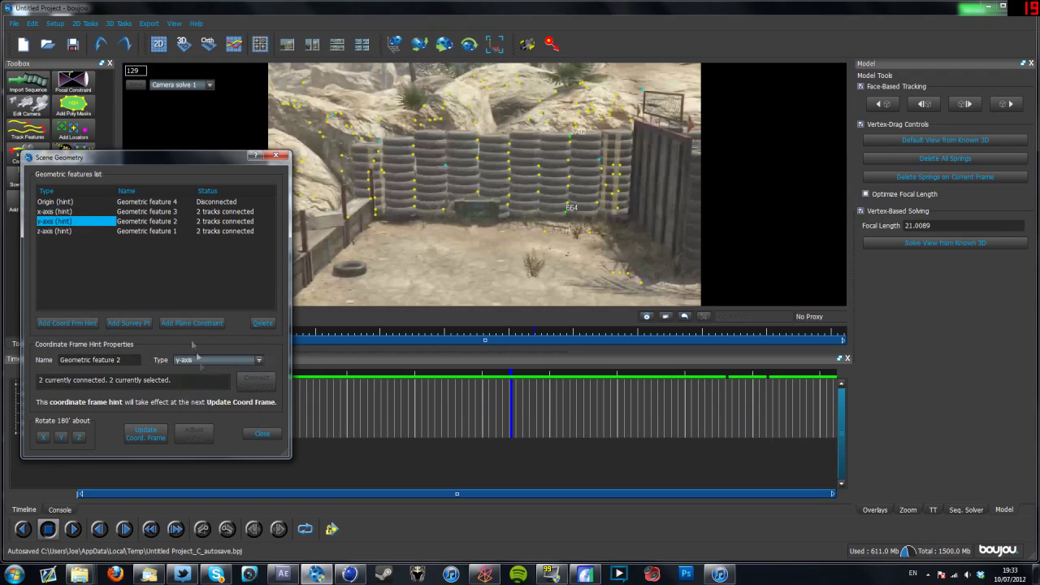
- Connect origin hint feature 4 to a single ground track and update the coordinate frame
left_click(52, 231)
left_click(55, 208)
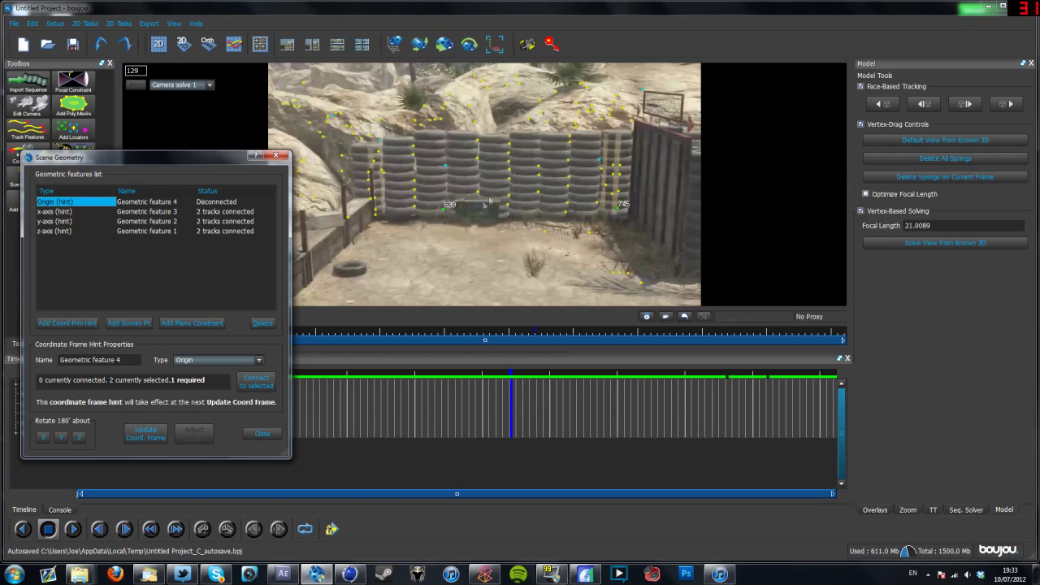
left_click(544, 231)
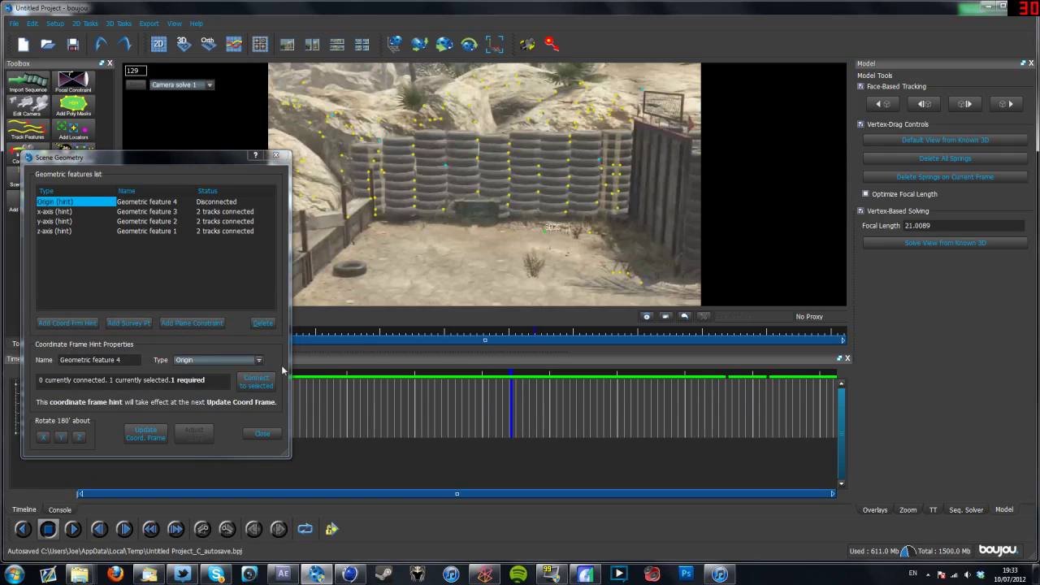
left_click(257, 381)
left_click(145, 434)
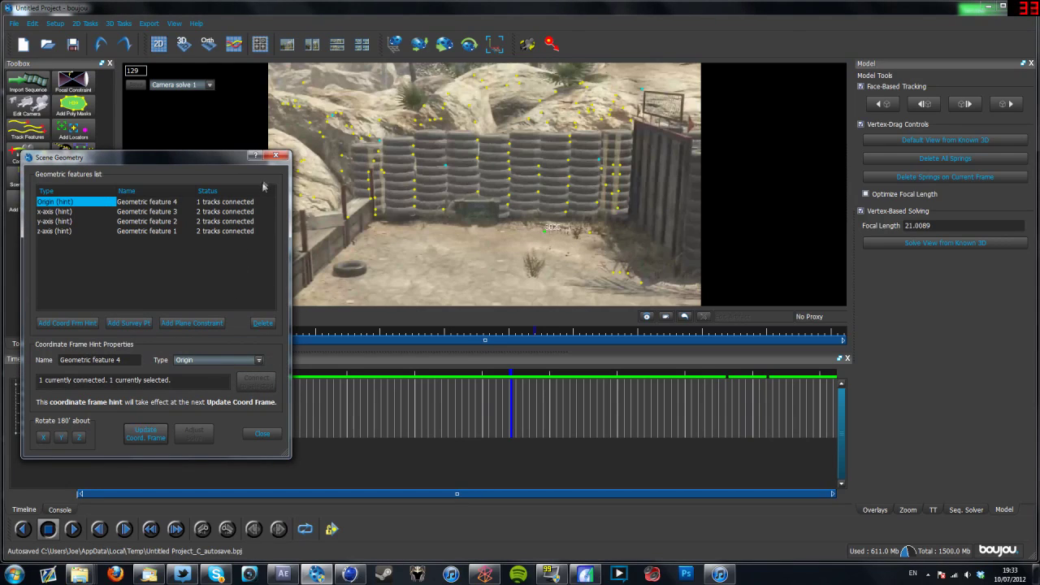
left_click(275, 155)
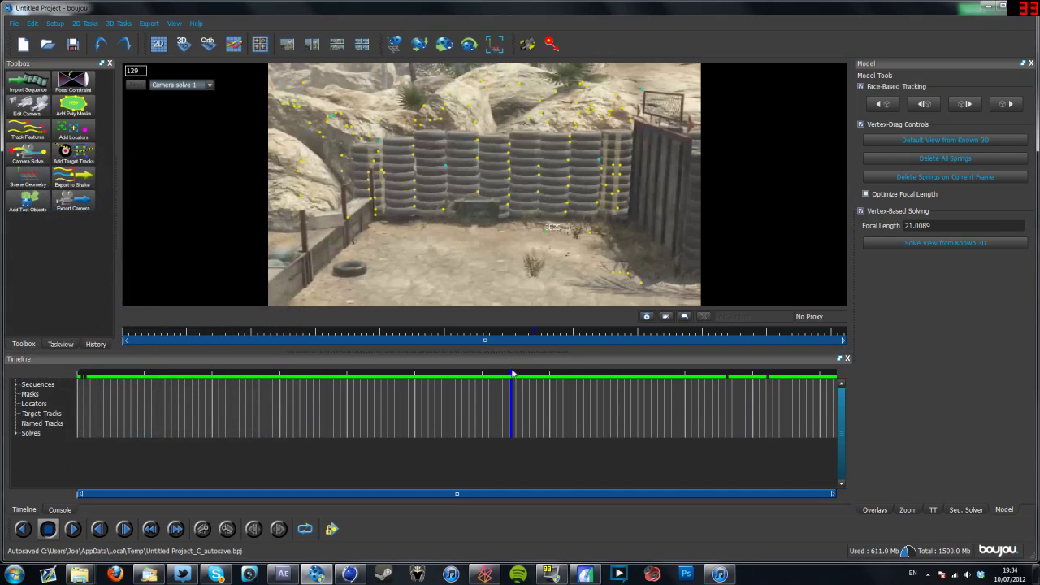
- At frame 123, add a blue dome test object and scrub the shot to confirm it stays locked
left_click_drag(513, 376, 490, 376)
left_click(38, 206)
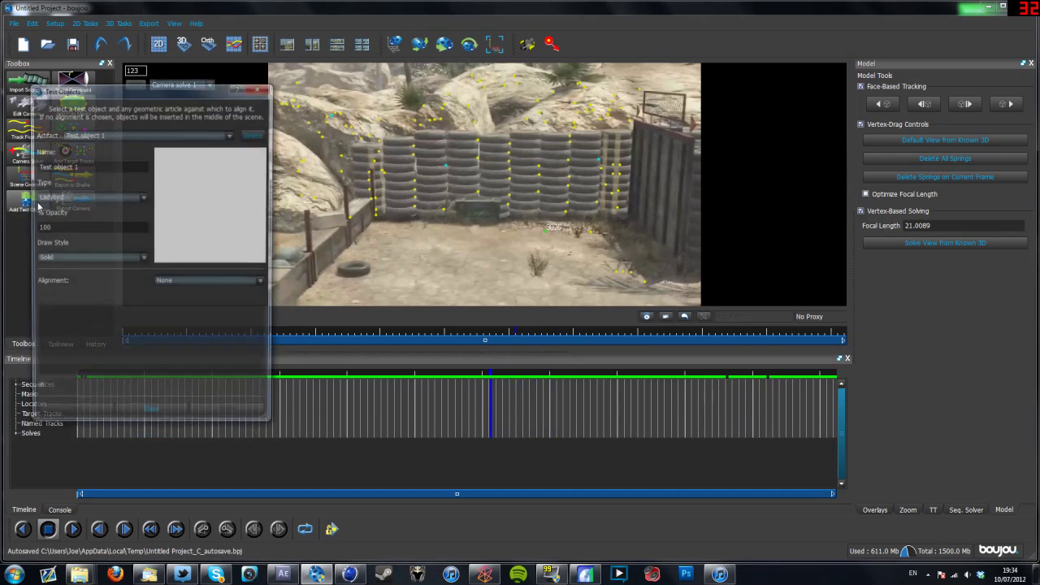
left_click(243, 419)
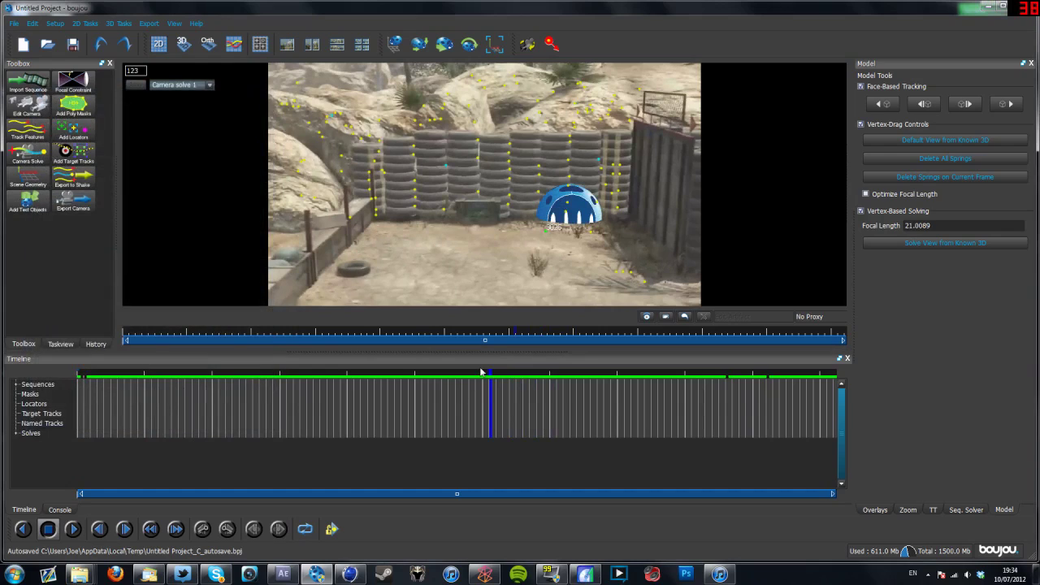
left_click_drag(488, 376, 373, 376)
left_click_drag(379, 333, 128, 350)
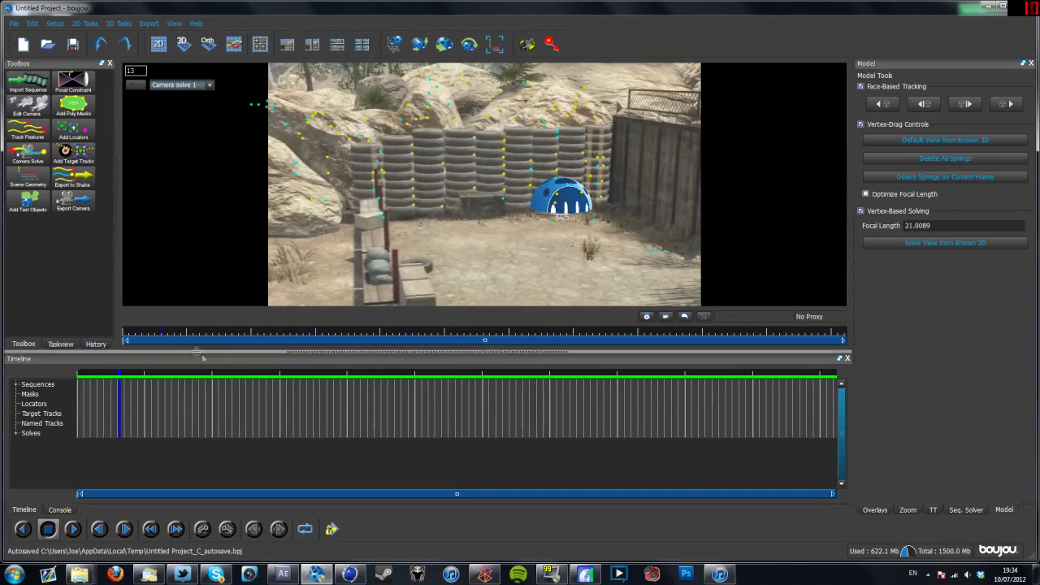
left_click_drag(192, 381, 389, 369)
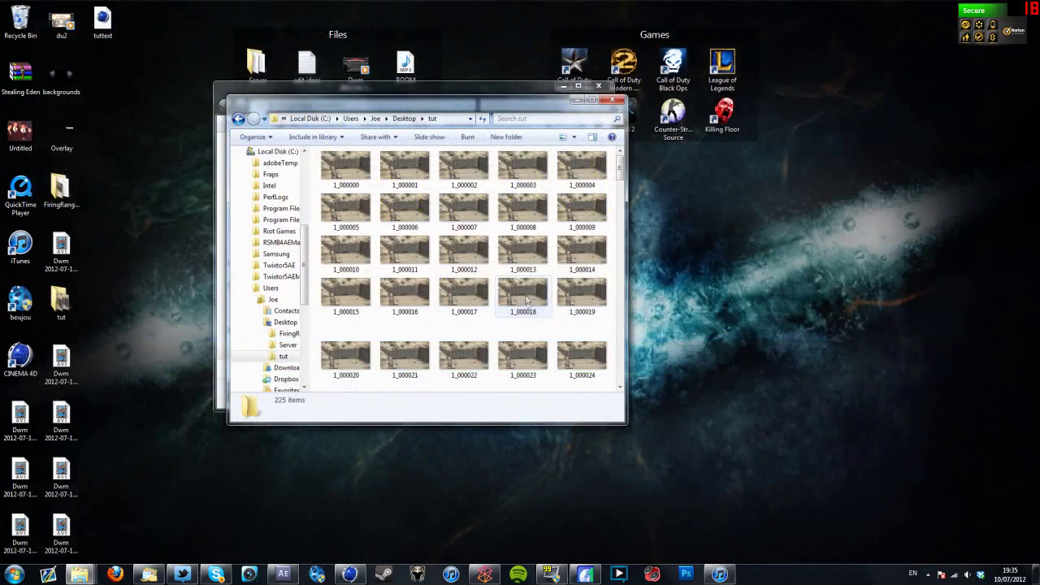
- Open tuttext.c4d from the Desktop in Cinema 4D, accepting the LightWave 3D import settings
left_click(351, 573)
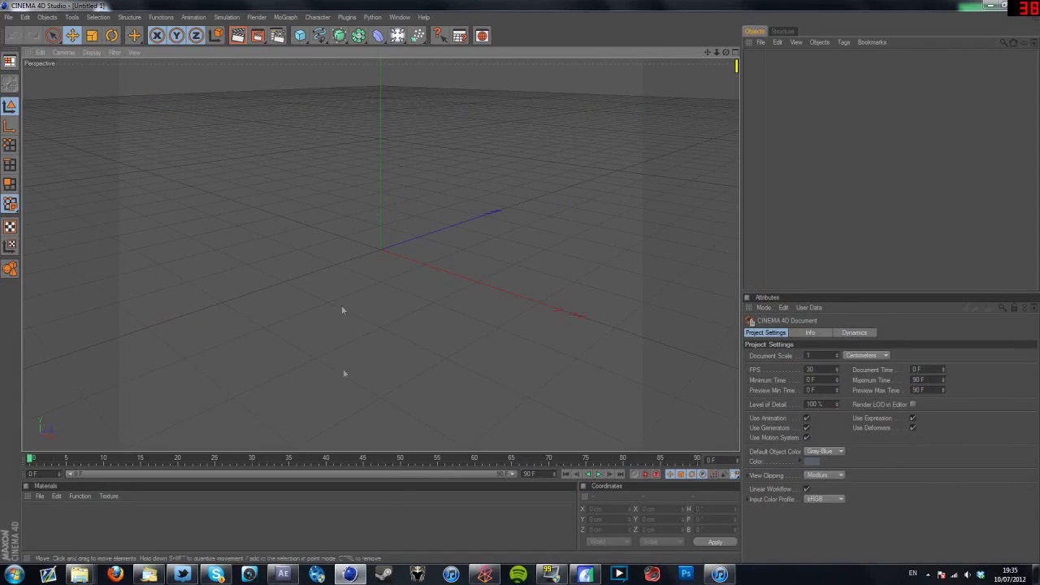
left_click(8, 17)
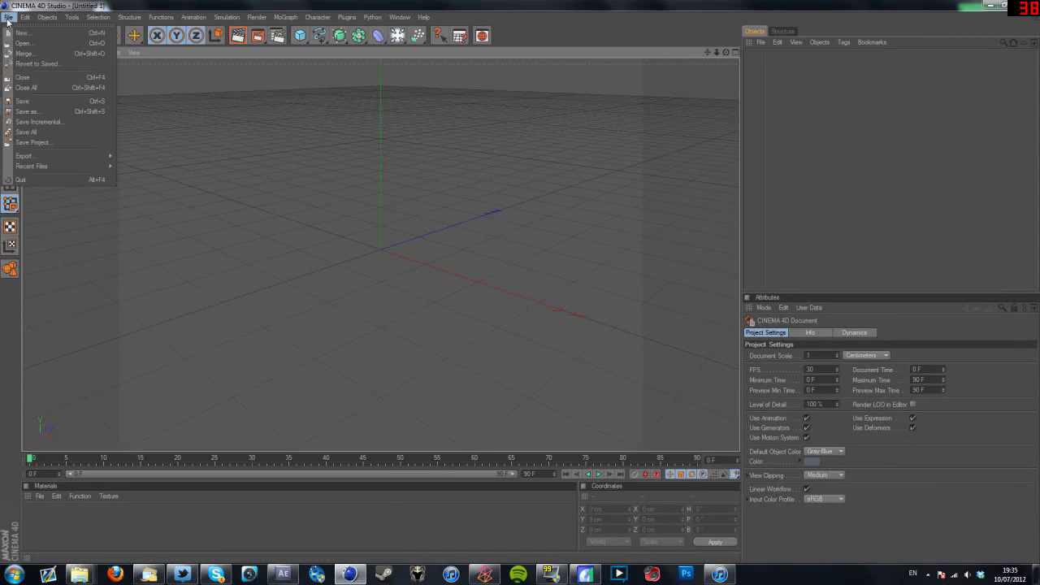
left_click(33, 54)
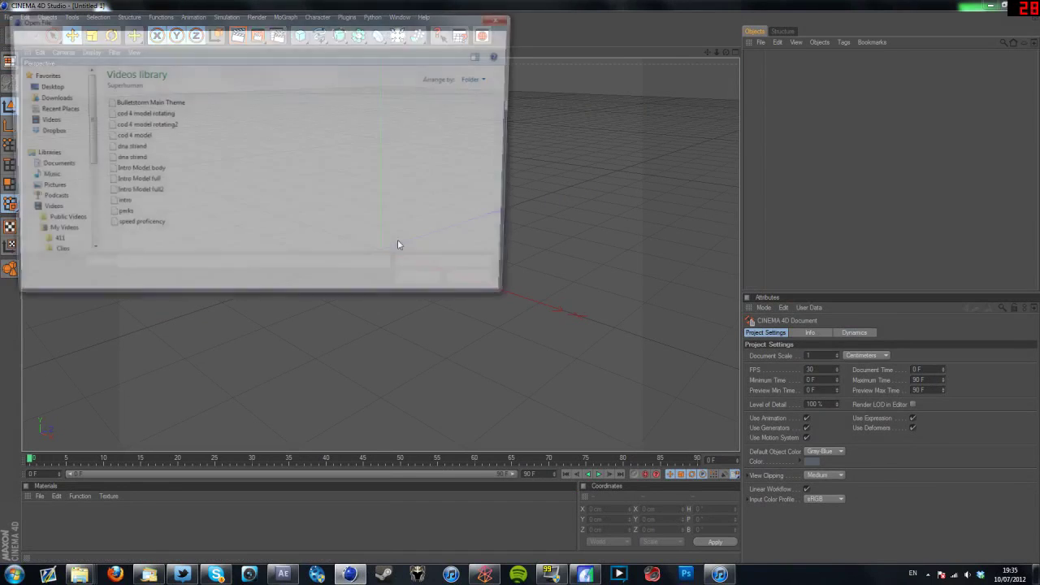
left_click_drag(81, 127, 38, 81)
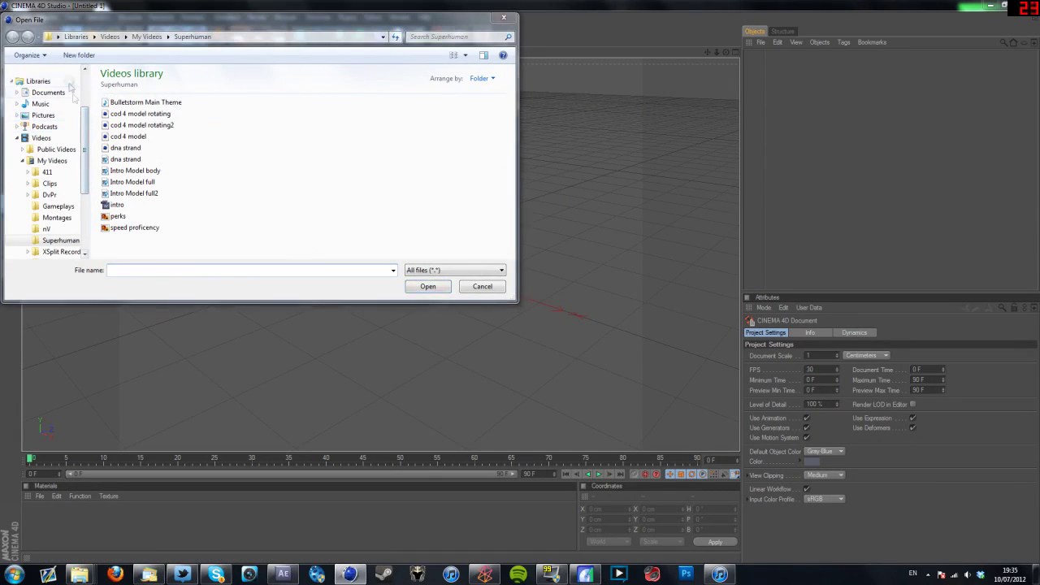
left_click(606, 331)
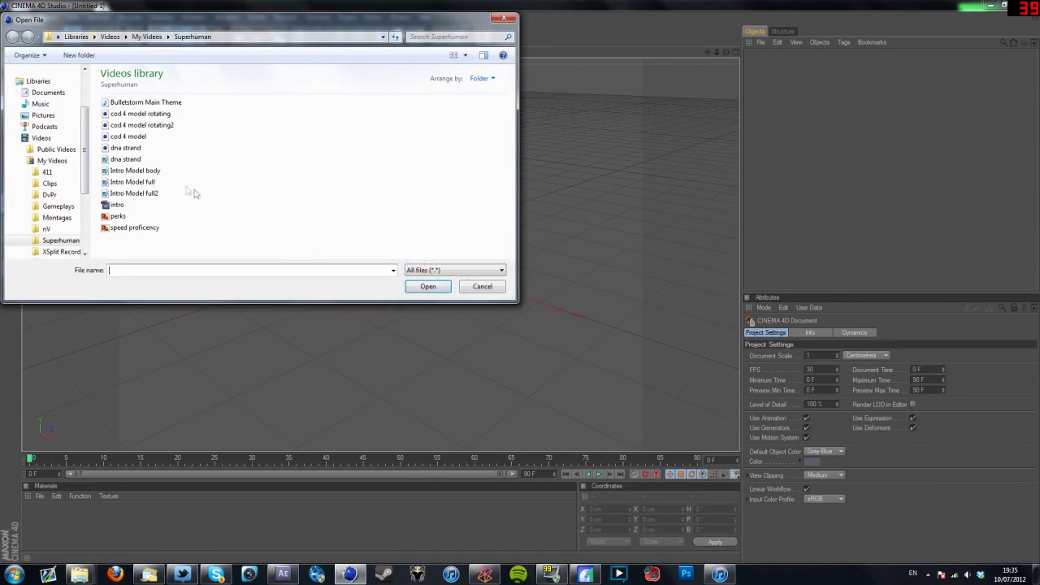
scroll(89, 163, "up", 3)
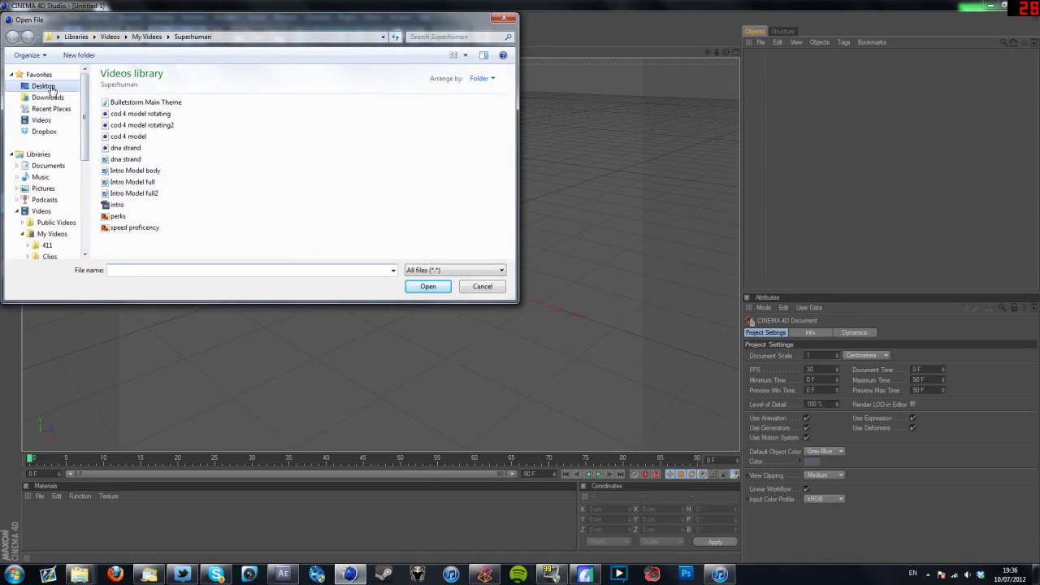
left_click(51, 88)
left_click(220, 270)
type("tu")
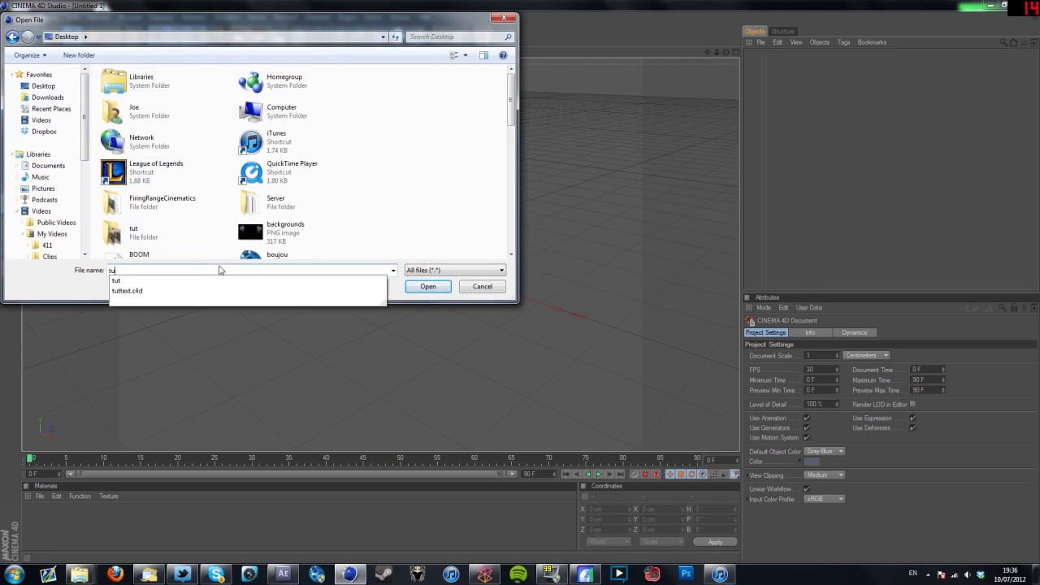
type("t")
key("Down")
key("Down")
key("Return")
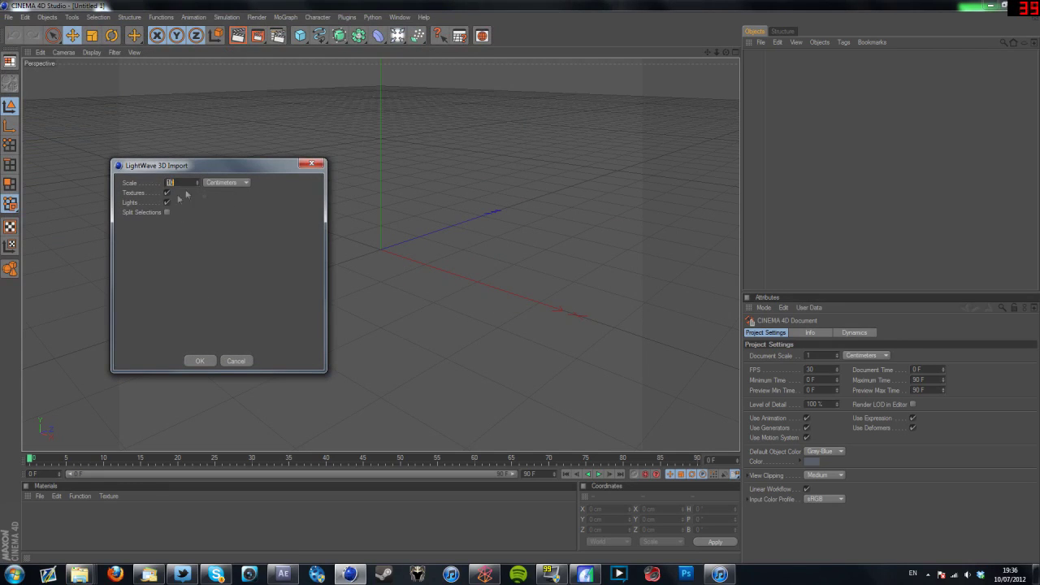
left_click(199, 361)
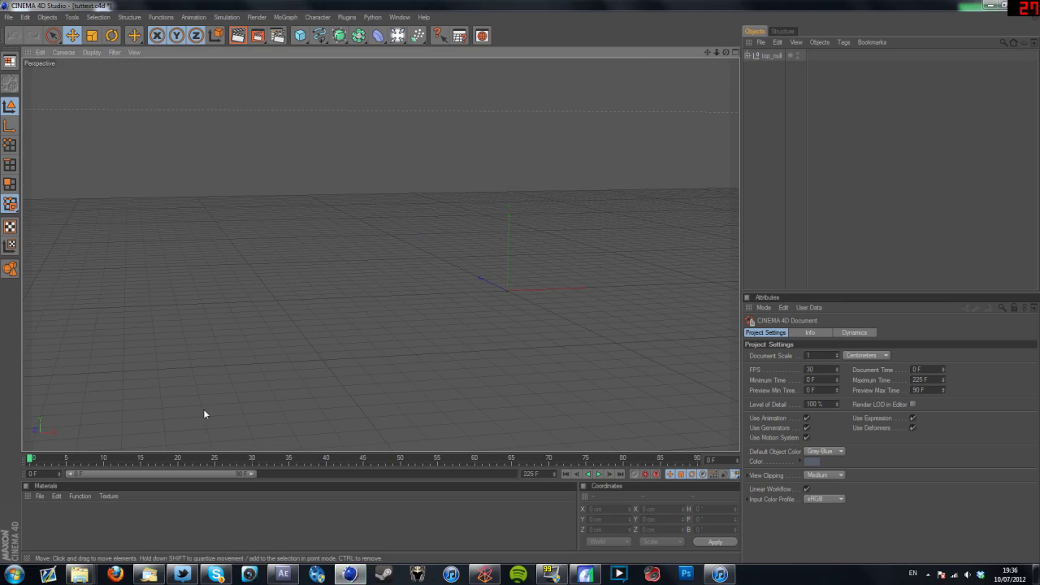
left_click_drag(75, 458, 690, 459)
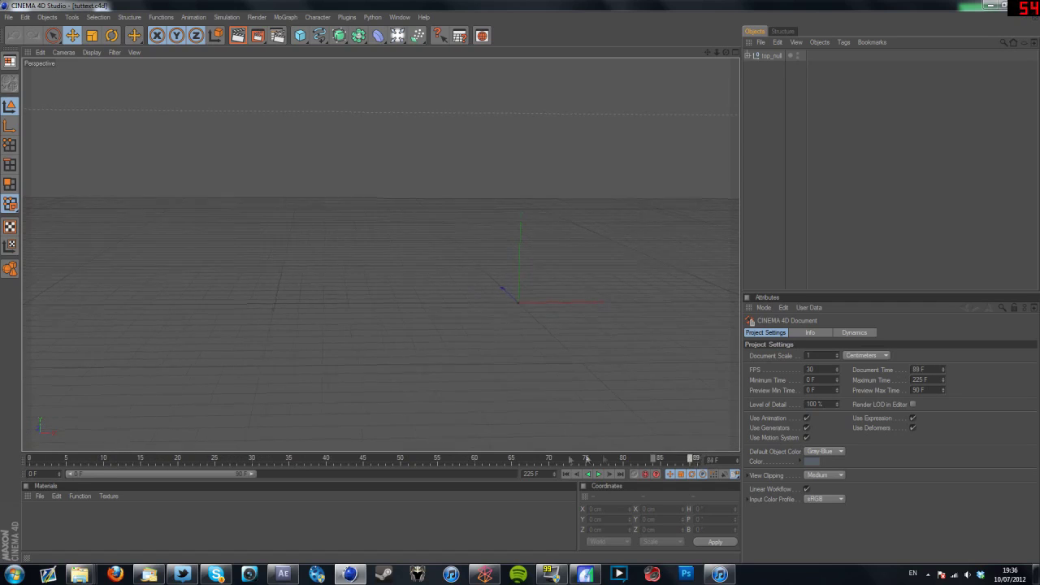
left_click_drag(587, 459, 30, 457)
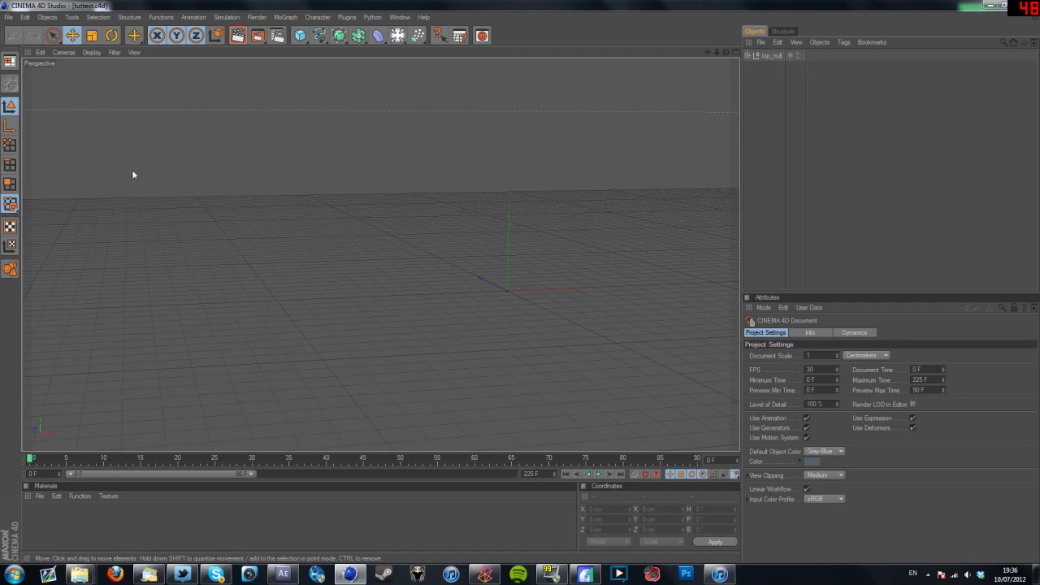
- Create a new material, Mat, and turn off its specular highlights
double_click(58, 517)
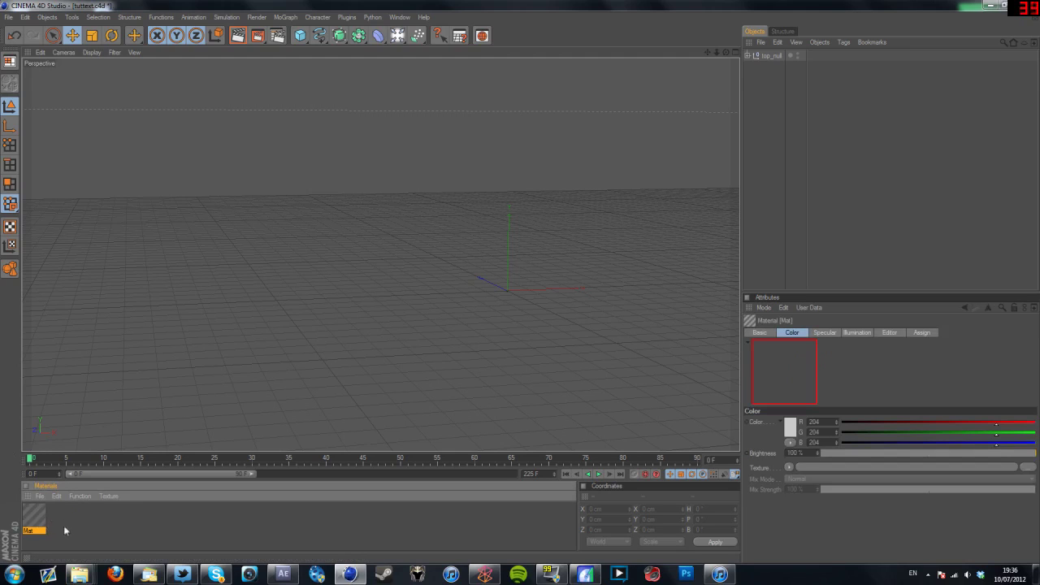
double_click(33, 515)
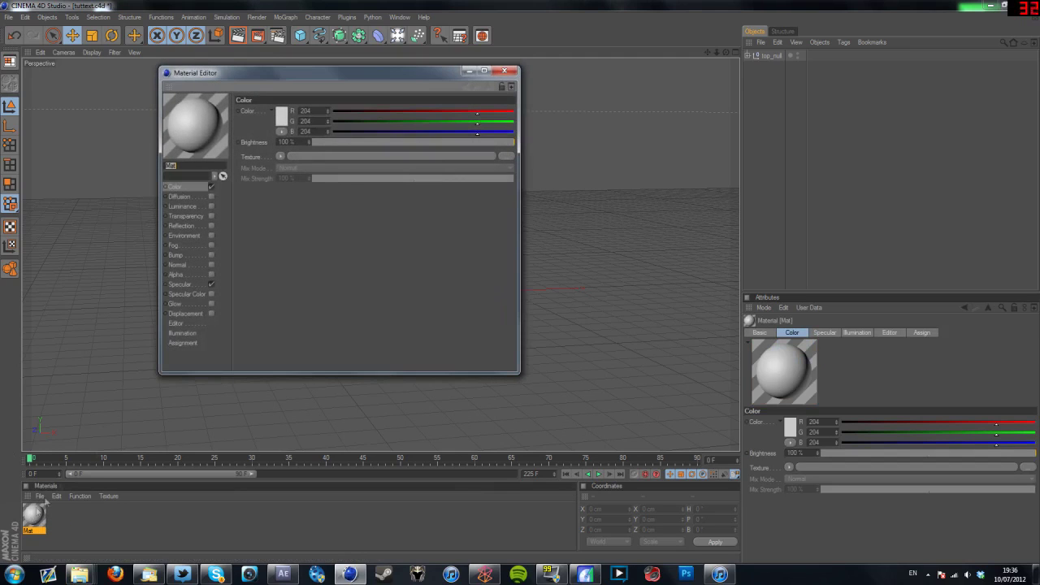
left_click(210, 285)
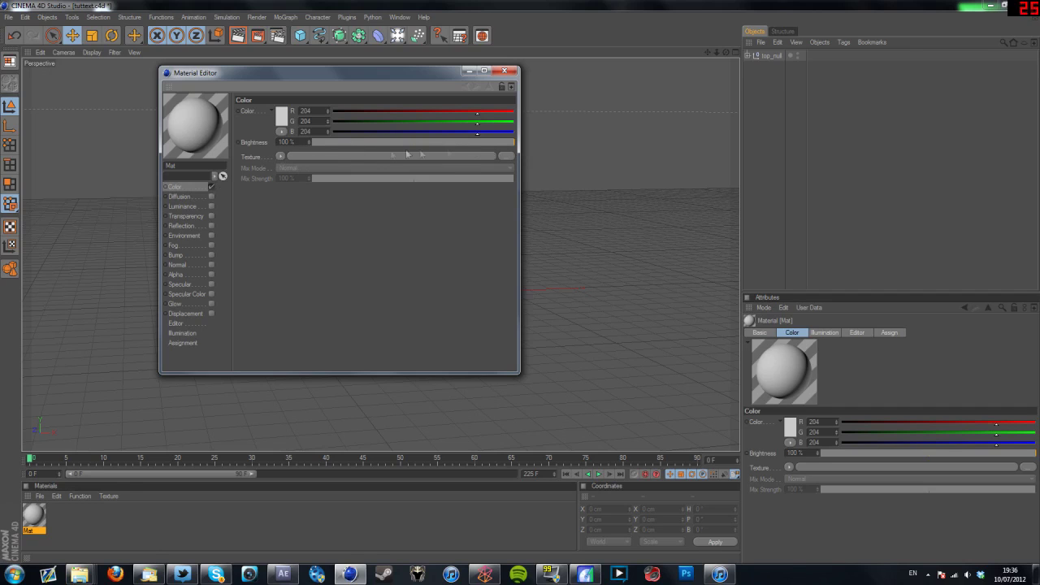
- Load 1_000000.jpeg from Desktop > tut as Mat's Color texture without copying it
left_click(407, 154)
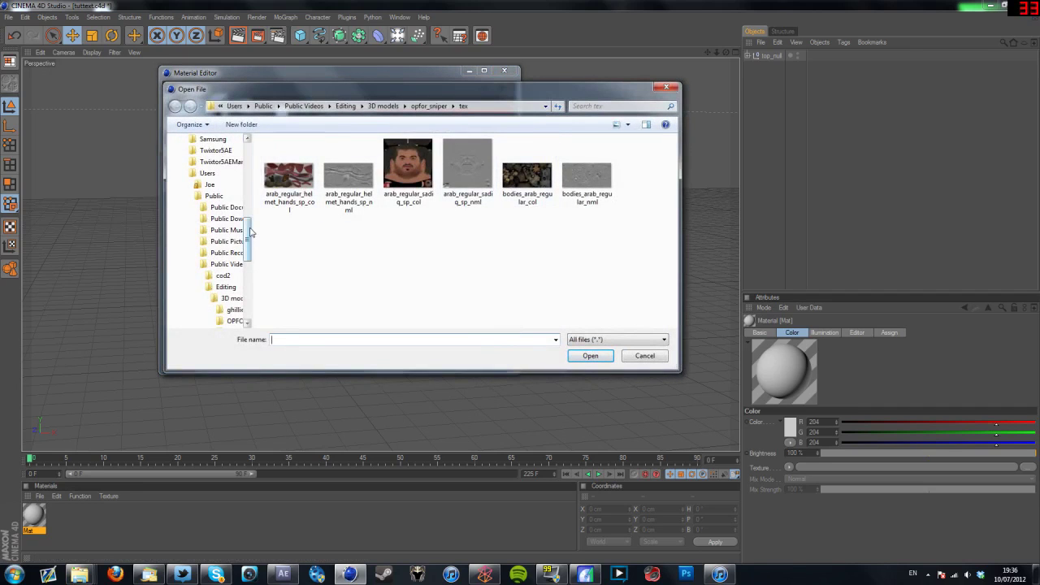
left_click_drag(252, 233, 246, 212)
left_click(218, 189)
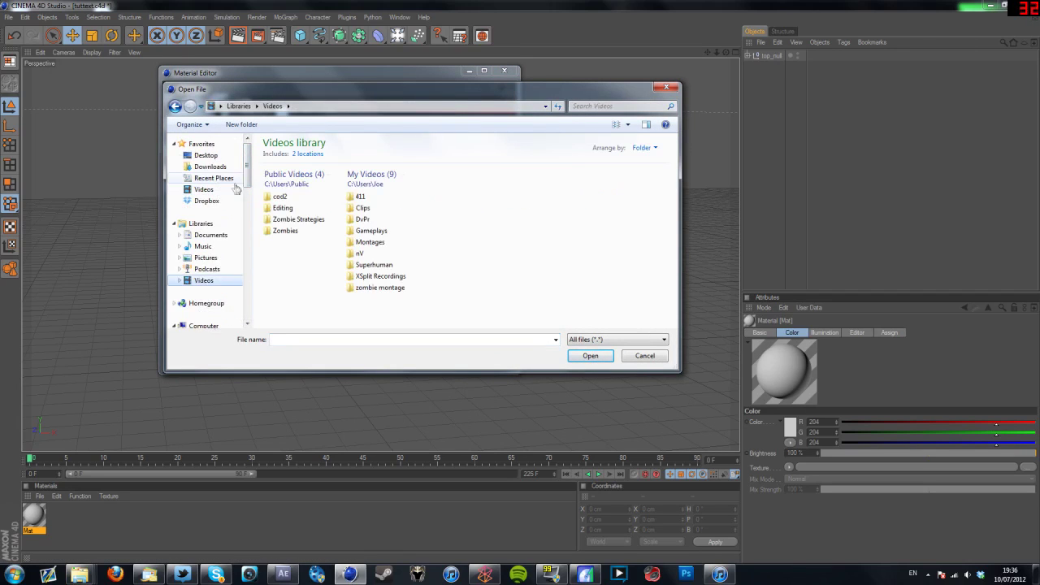
left_click_drag(416, 92, 441, 113)
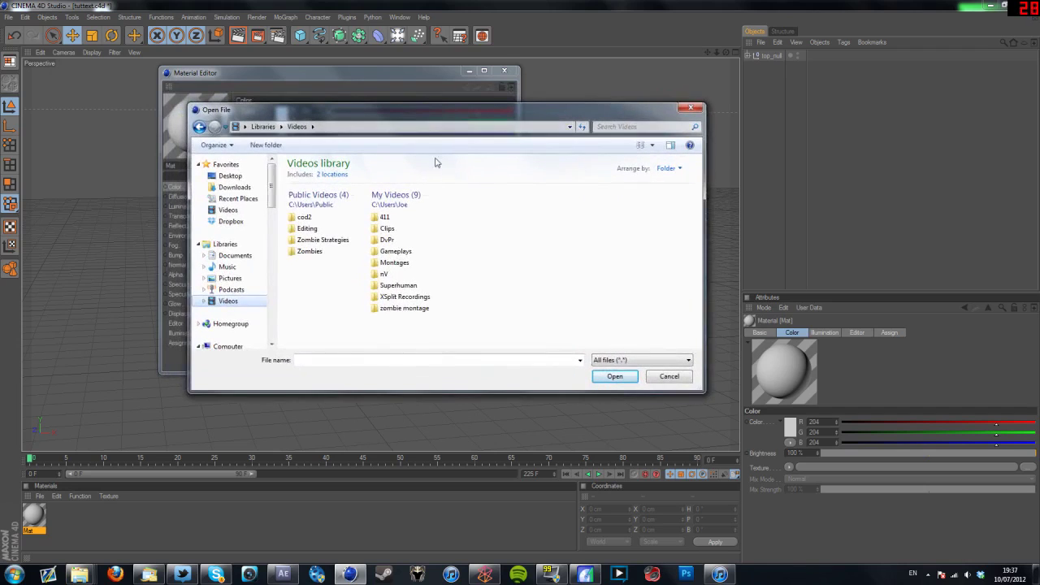
left_click(229, 176)
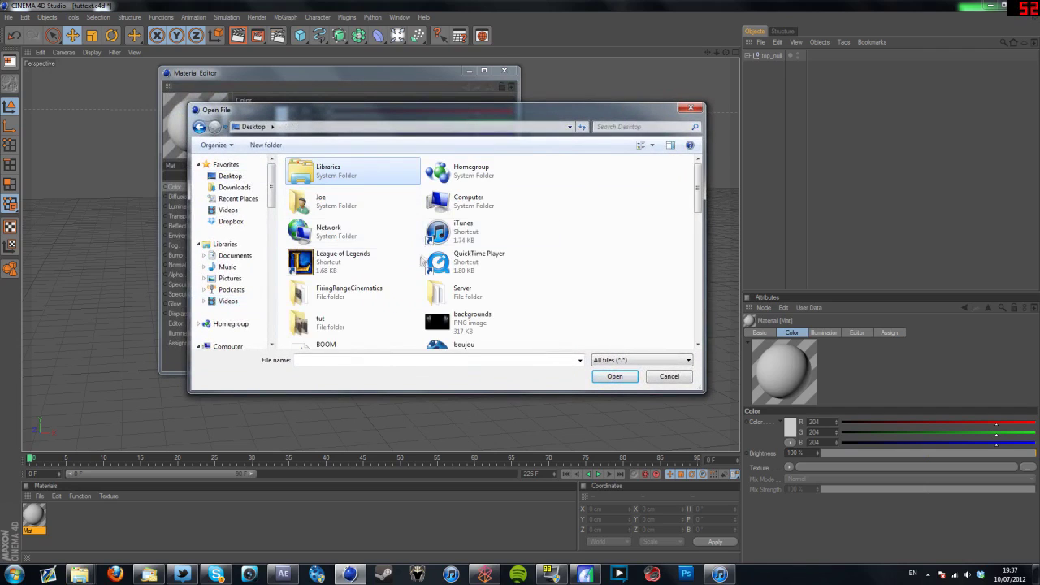
double_click(348, 325)
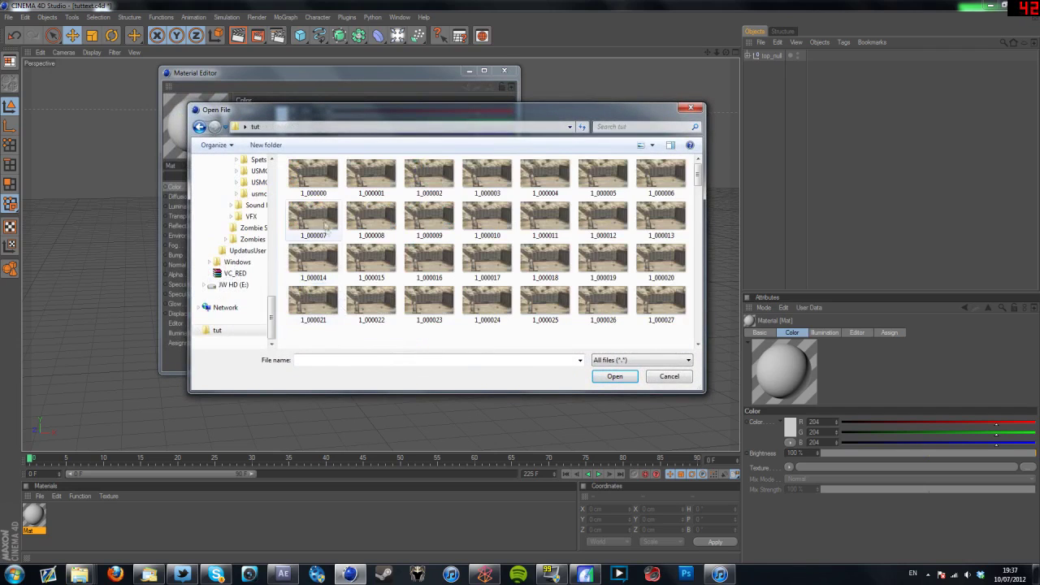
double_click(322, 169)
left_click(584, 324)
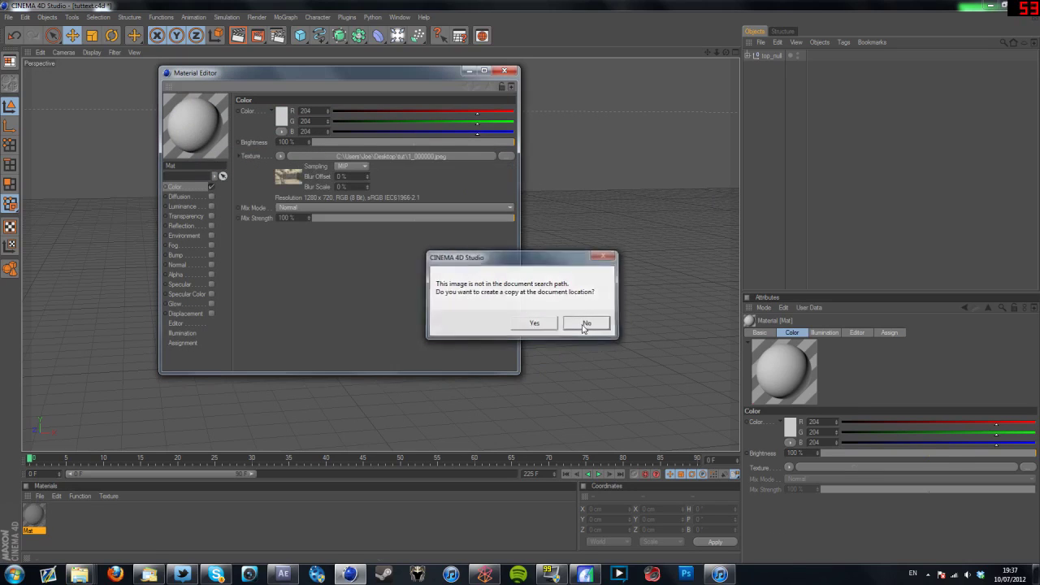
- View the texture in an external viewer and keep the Embedded (Default) colour profile
left_click(299, 177)
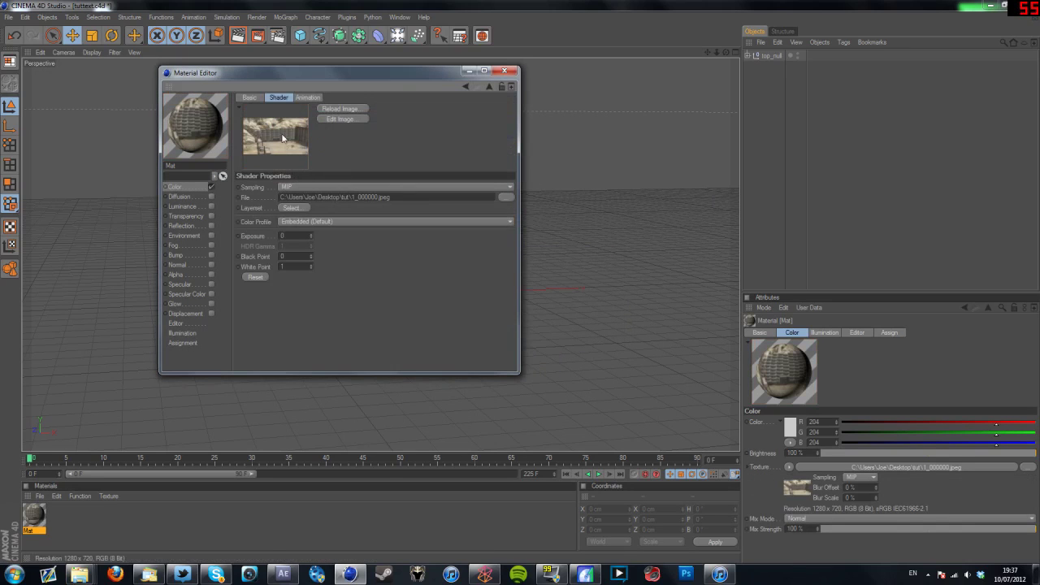
left_click(352, 120)
left_click(1031, 7)
left_click(362, 222)
left_click(364, 222)
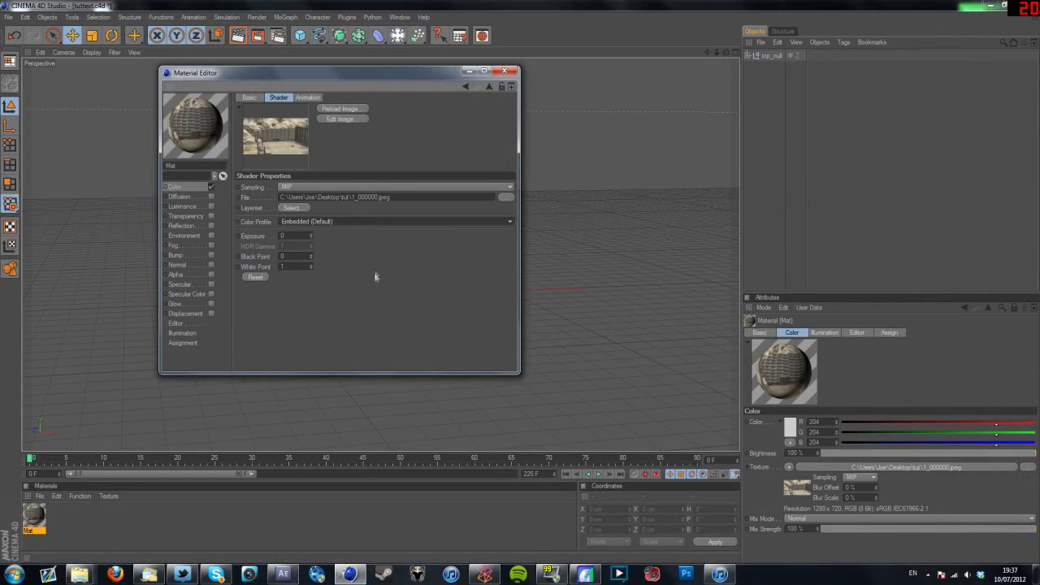
left_click(194, 187)
- Swap the Color texture for 6.mp4 from Desktop > FiringRangeCinematics and close the Material Editor
left_click(508, 156)
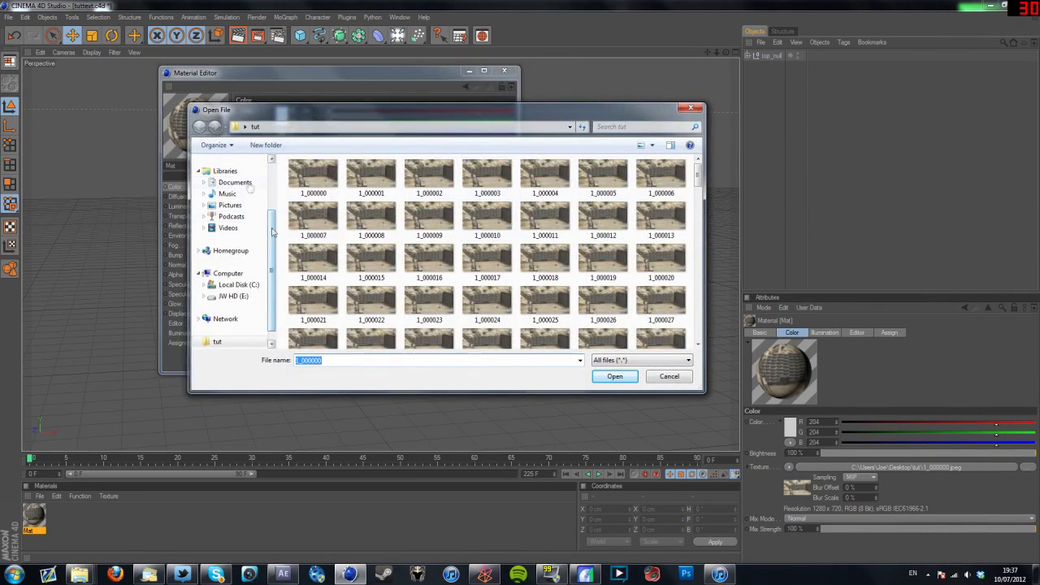
left_click(230, 228)
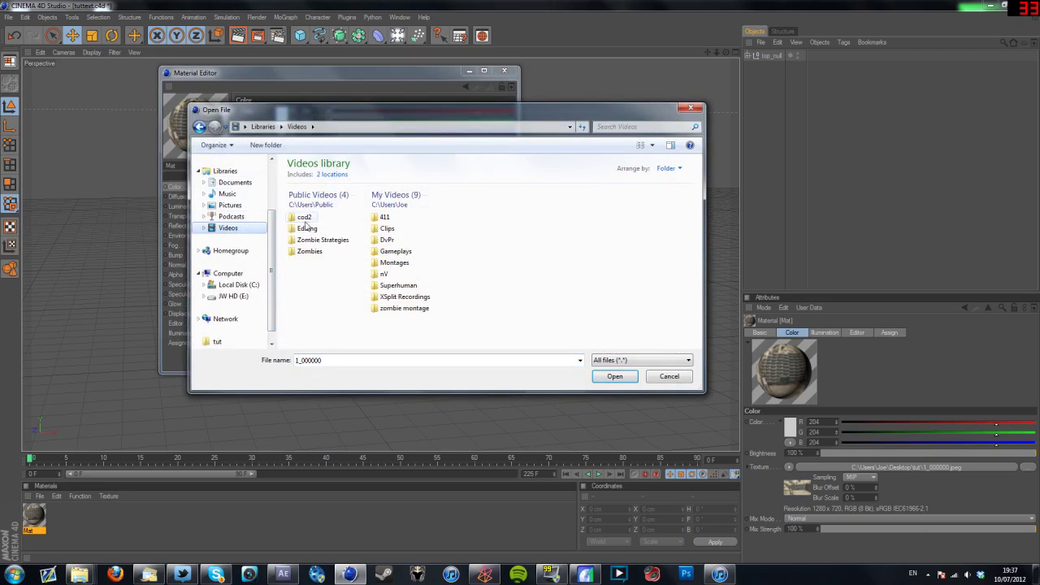
scroll(253, 216, "up", 2)
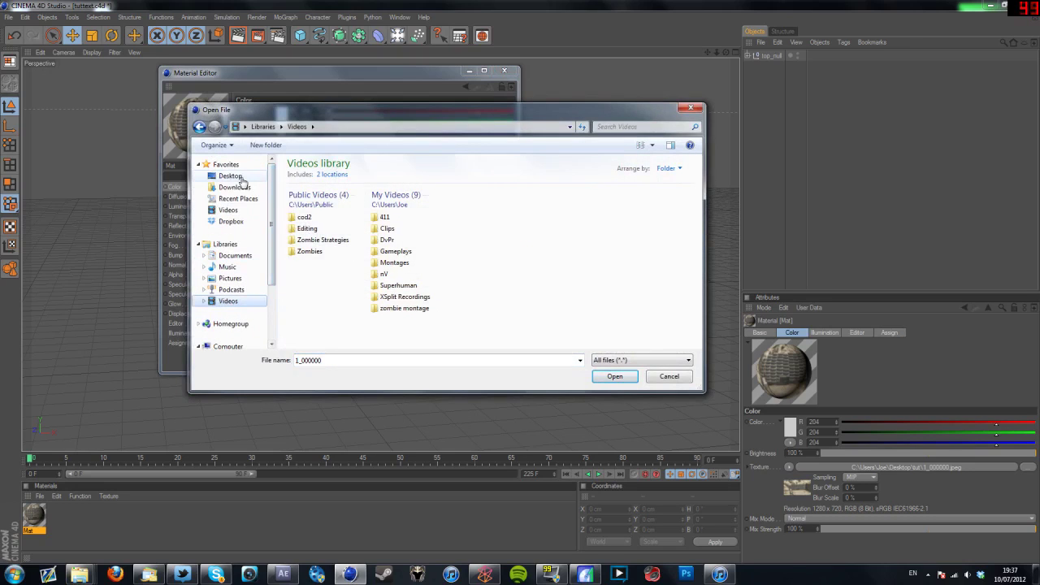
left_click(230, 176)
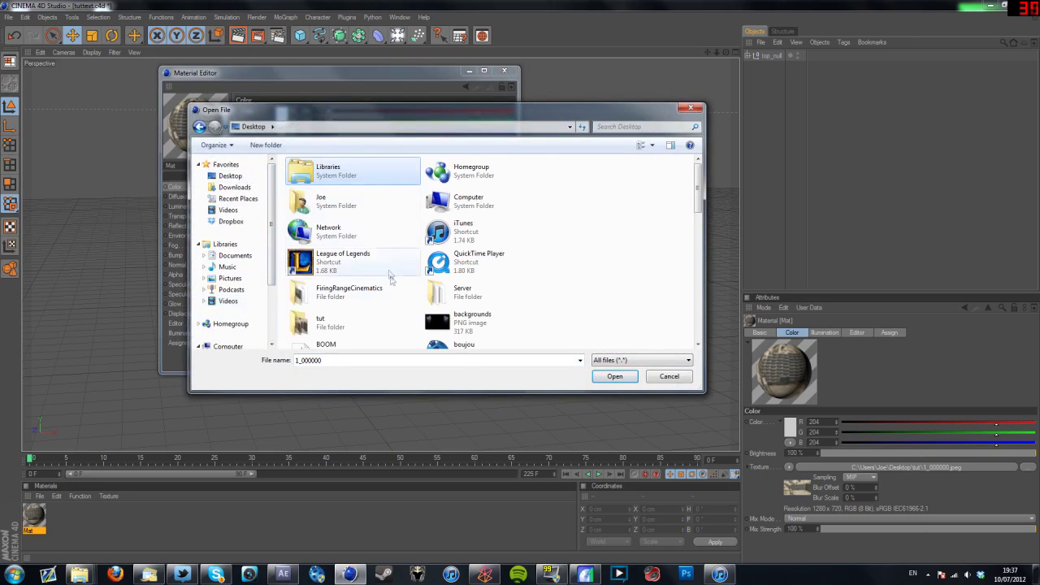
double_click(346, 293)
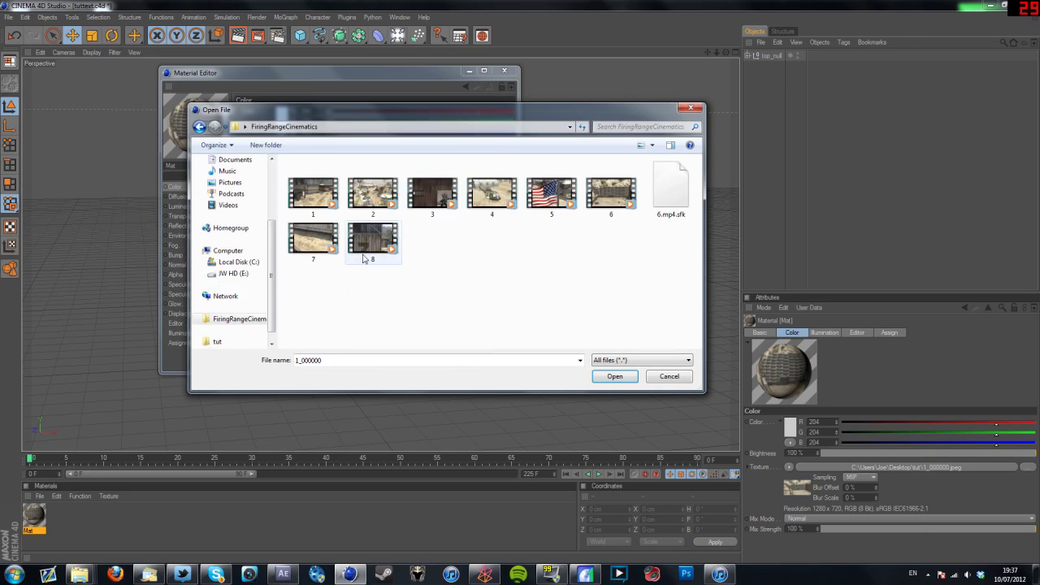
left_click(609, 193)
double_click(610, 194)
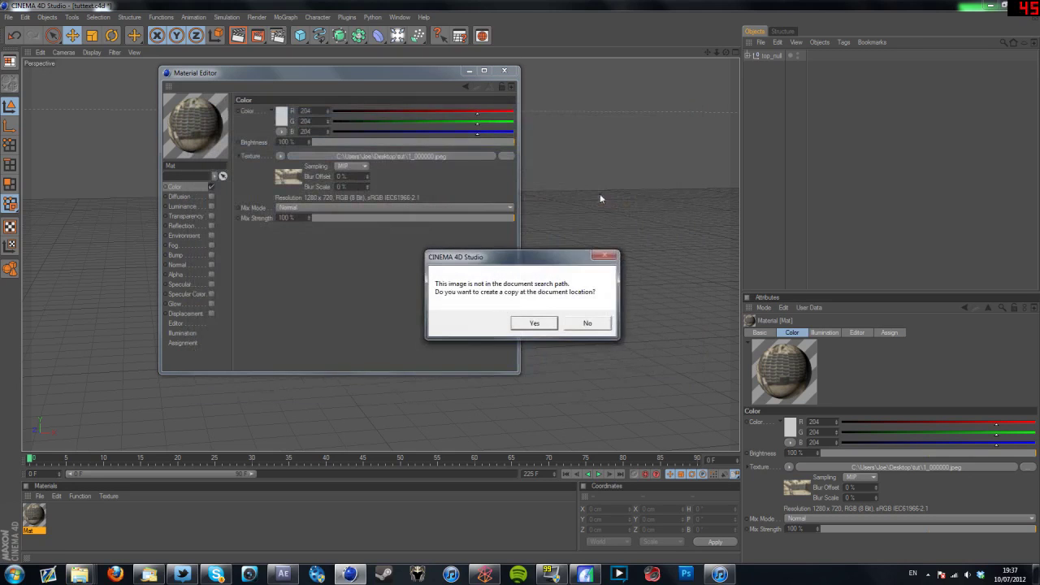
left_click(571, 324)
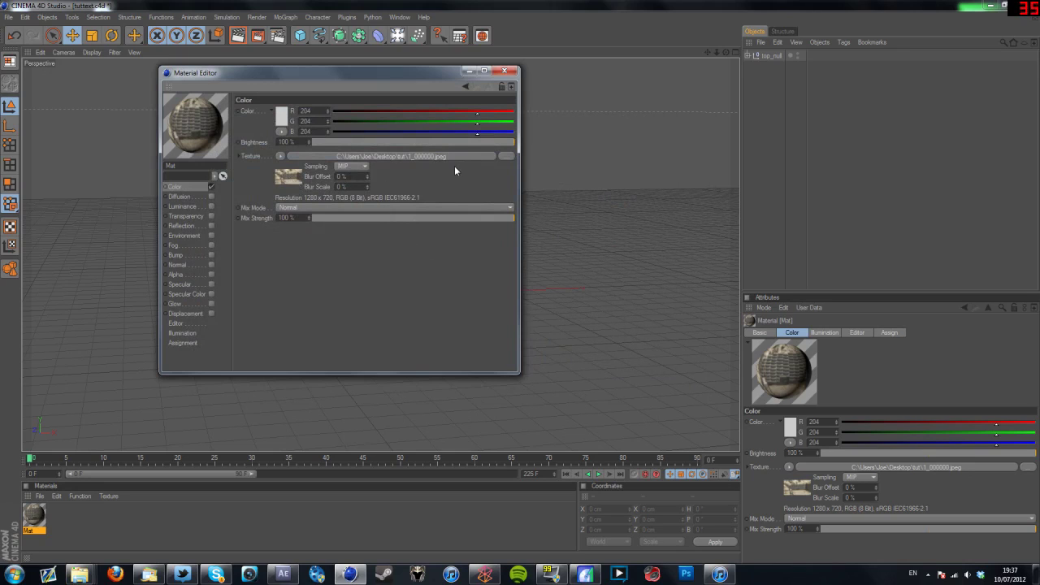
left_click(182, 186)
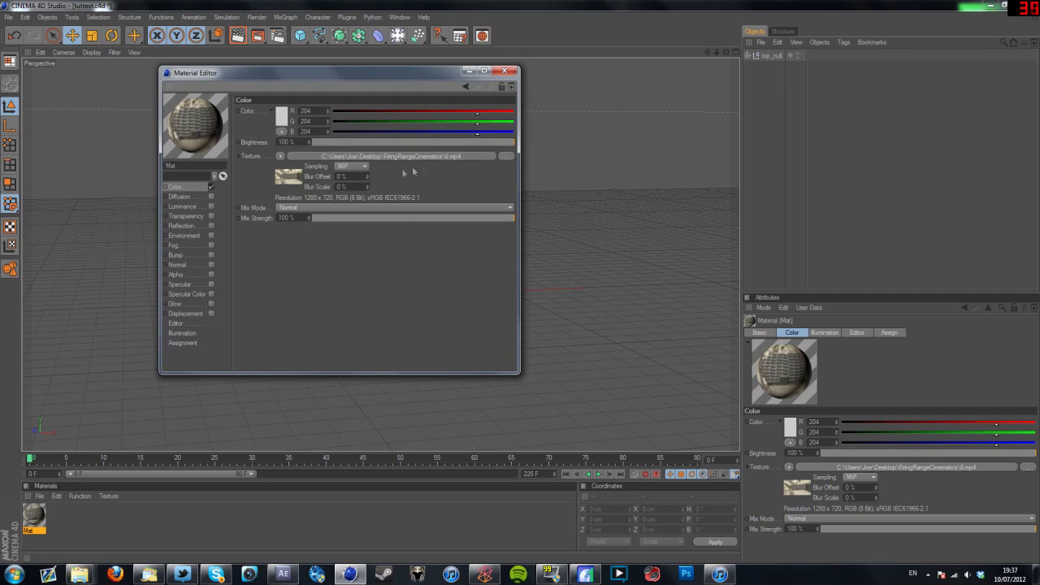
left_click(504, 71)
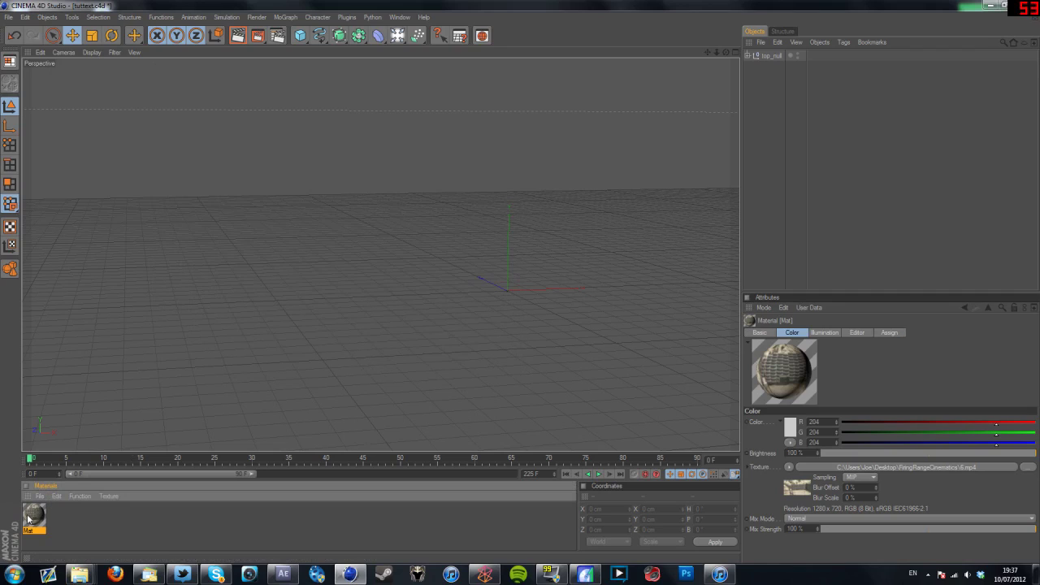
- Add a Background object and apply the Mat material to it
left_click(397, 36)
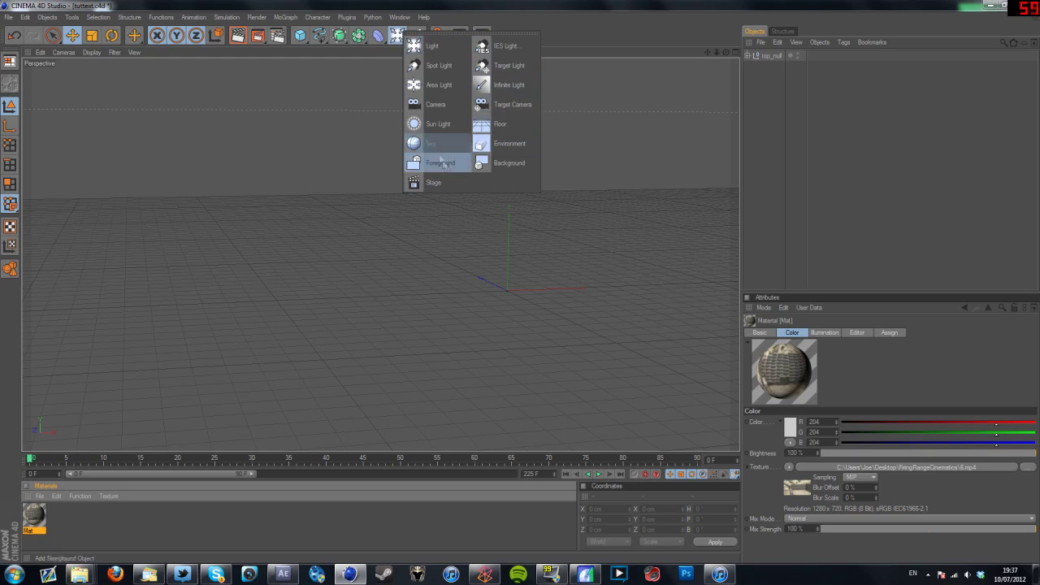
left_click(506, 162)
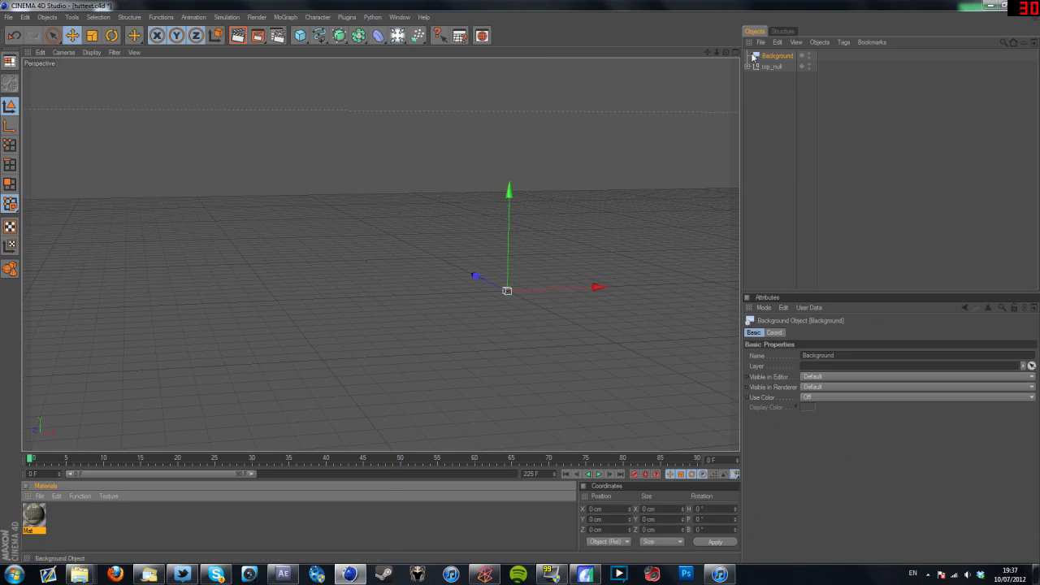
left_click_drag(34, 517, 777, 56)
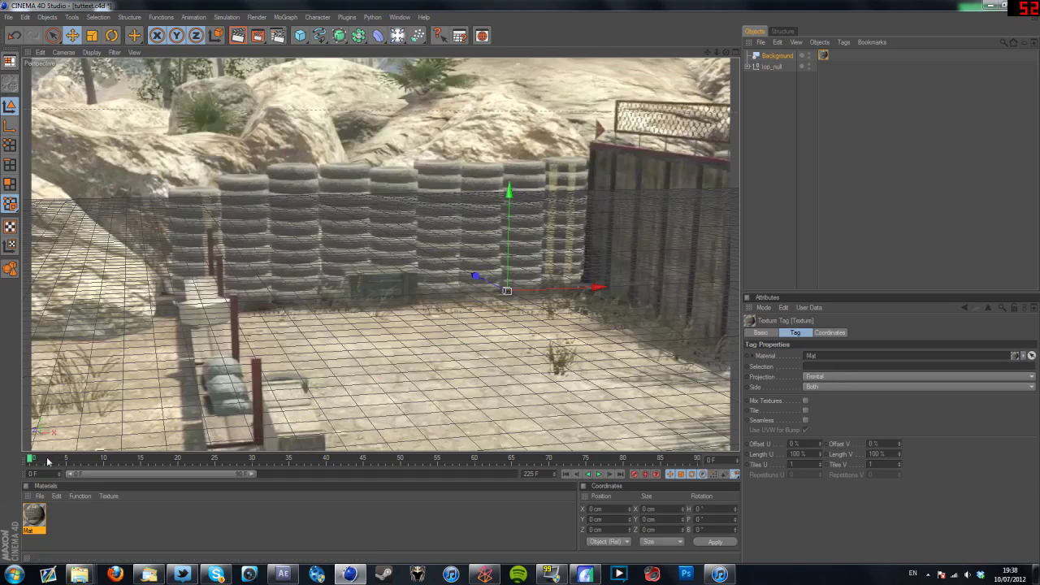
- Extend the timeline range to 225 frames and scrub through the footage up to frame 129
key("F8")
left_click(73, 462)
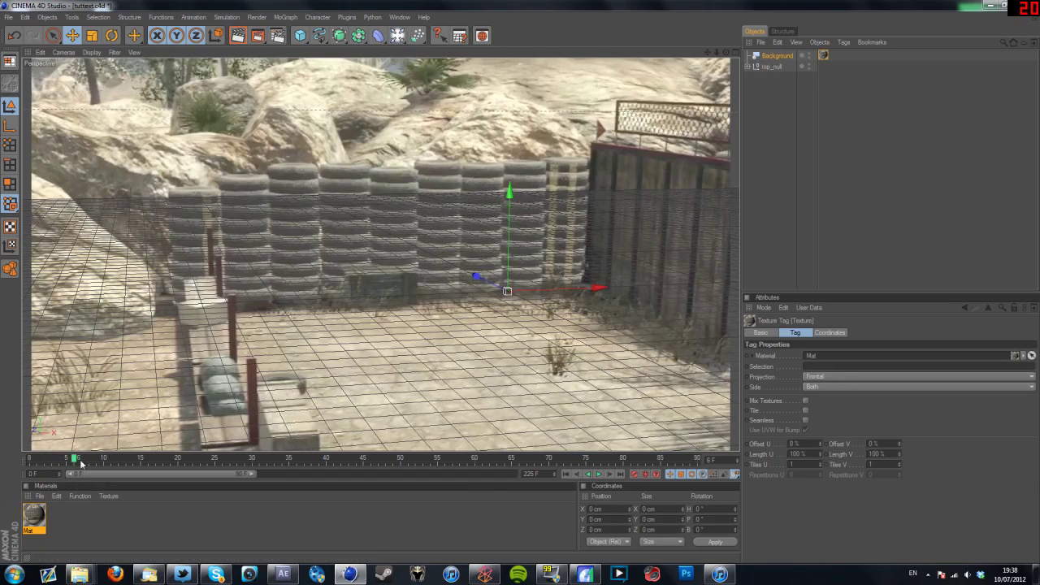
left_click(141, 459)
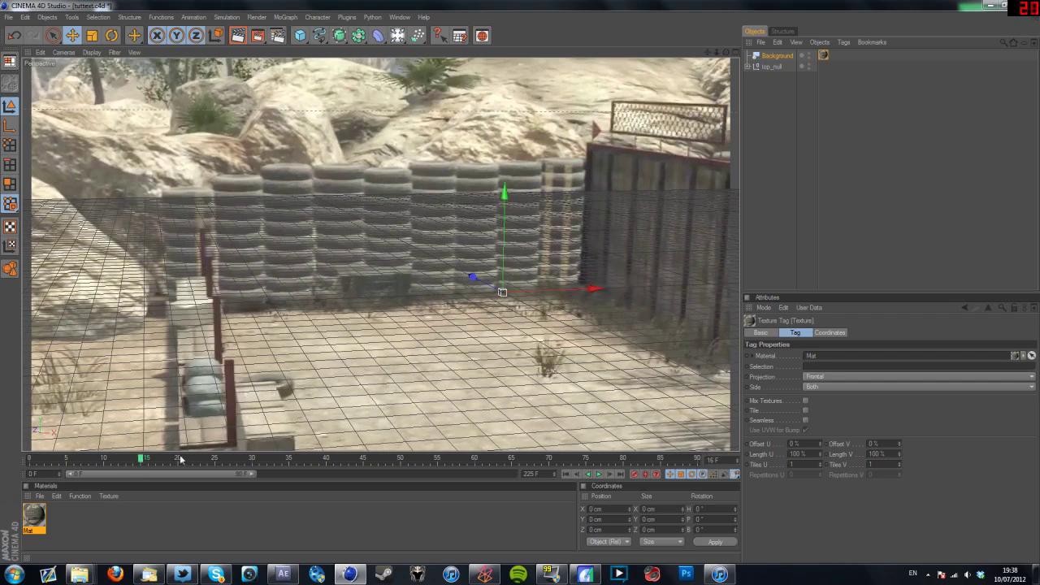
left_click_drag(181, 460, 193, 461)
left_click(229, 460)
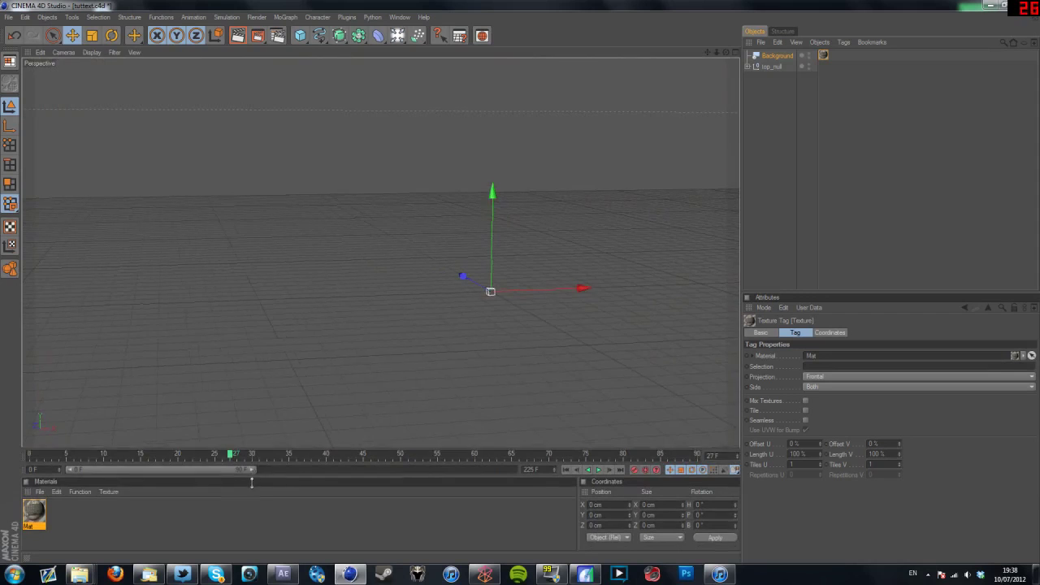
left_click_drag(251, 483, 251, 482)
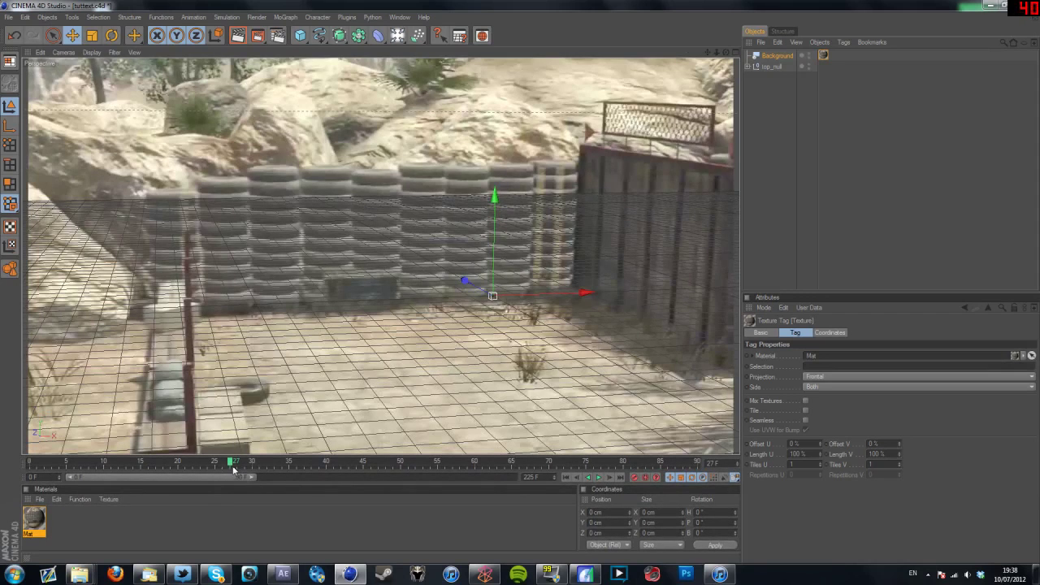
key("shift+f")
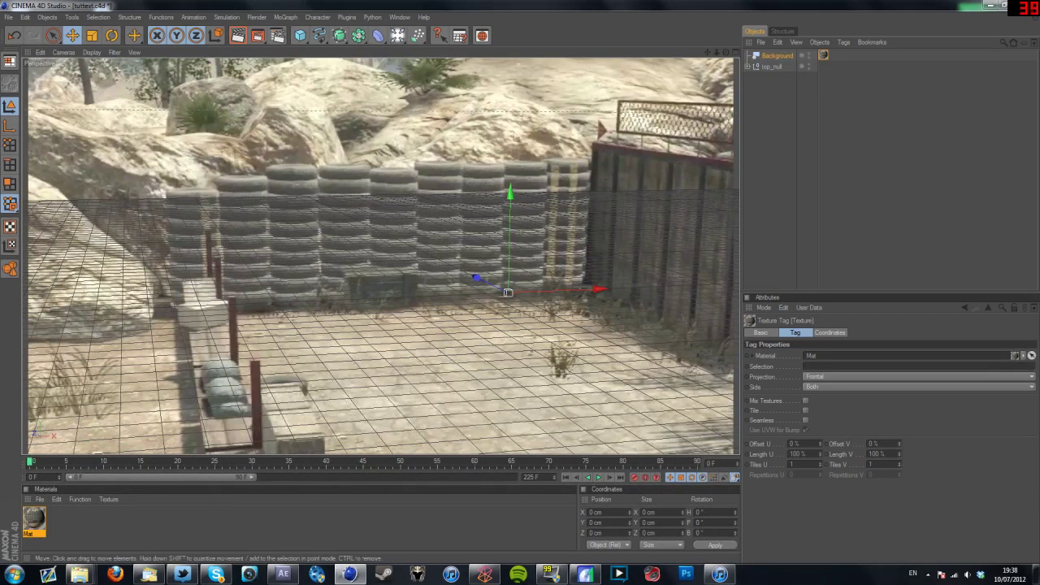
left_click(333, 462)
left_click_drag(254, 480, 510, 479)
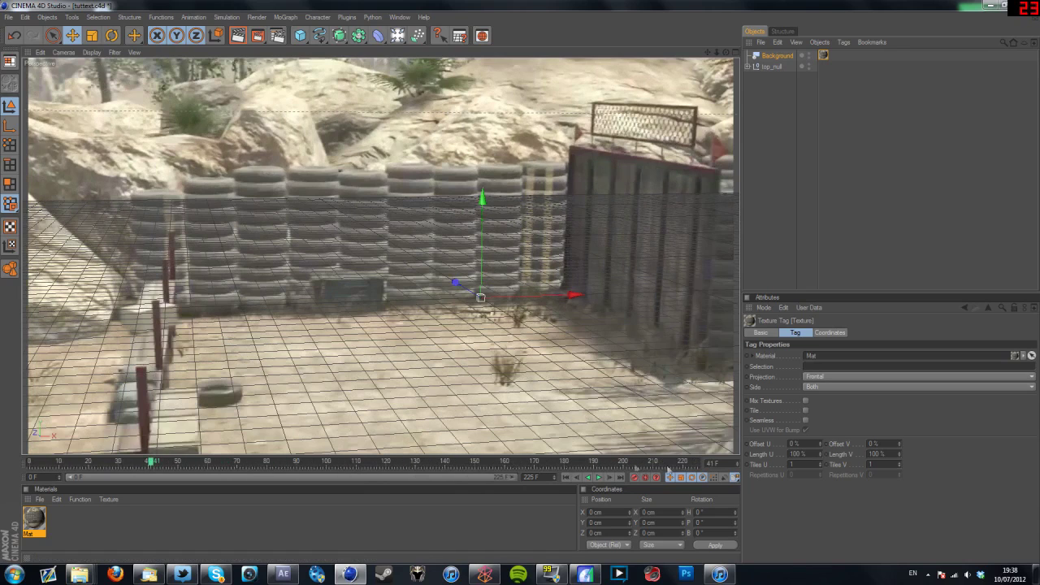
left_click(301, 461)
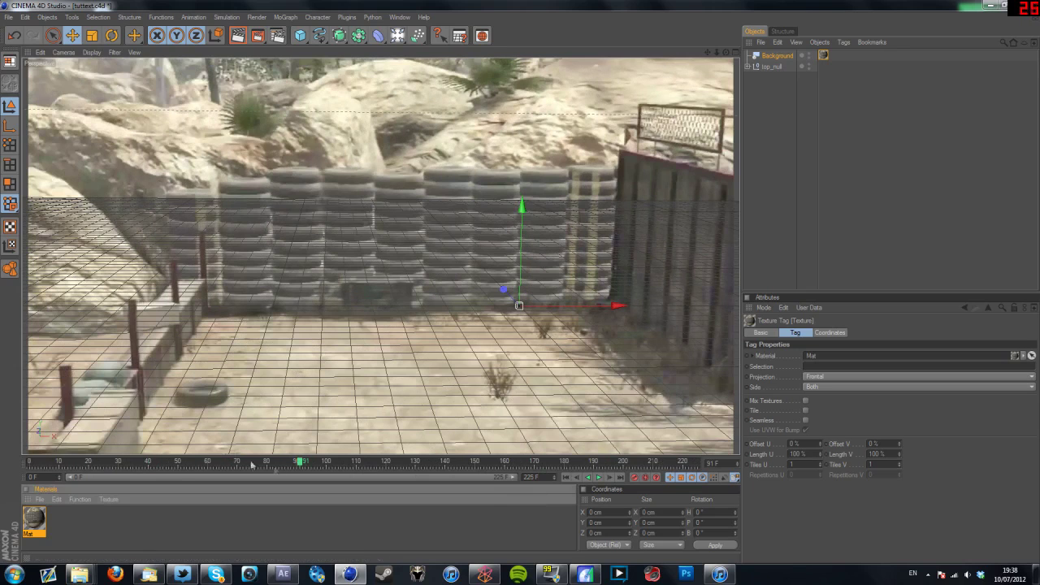
mouse_move(406, 465)
left_mouse_down()
mouse_move(395, 462)
mouse_move(409, 463)
left_mouse_up()
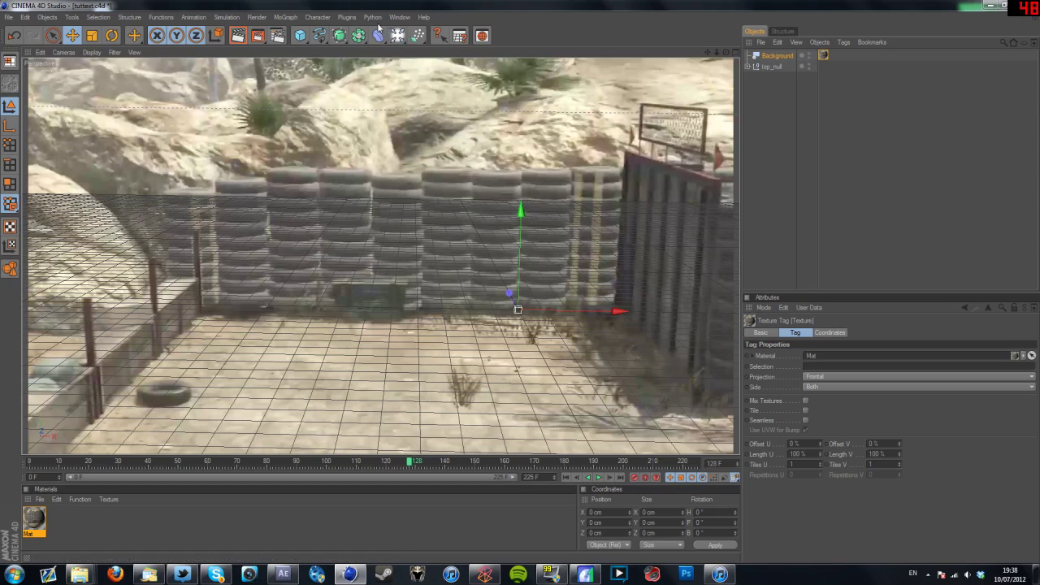
left_click(292, 18)
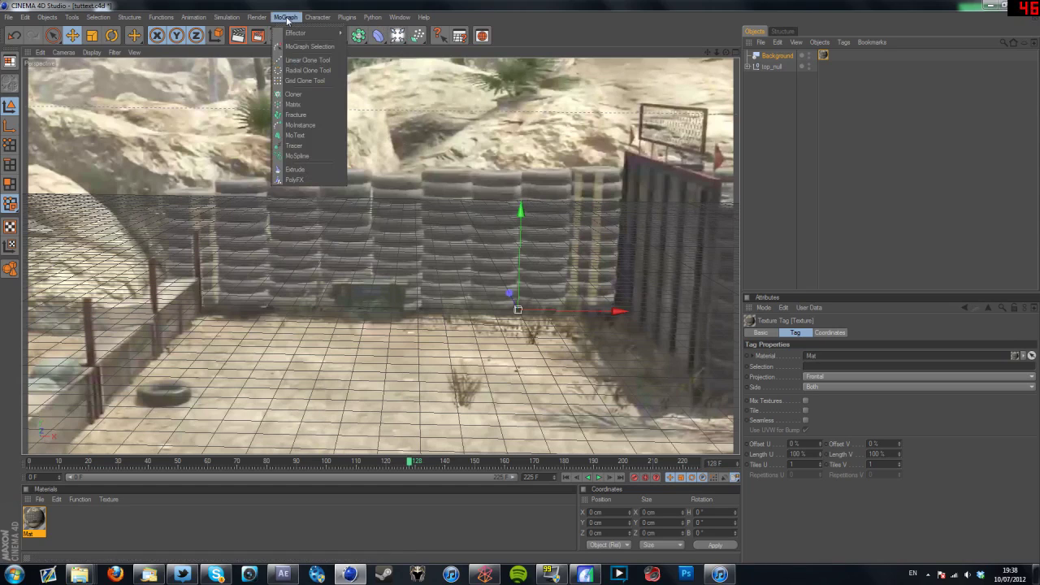
left_click(298, 135)
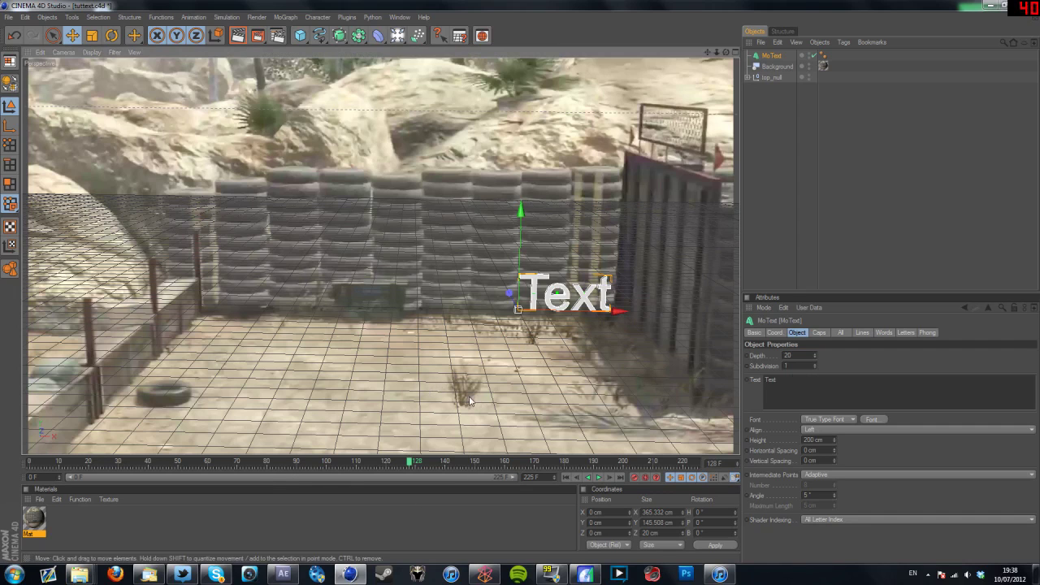
left_click(472, 402)
left_click_drag(187, 462, 146, 463)
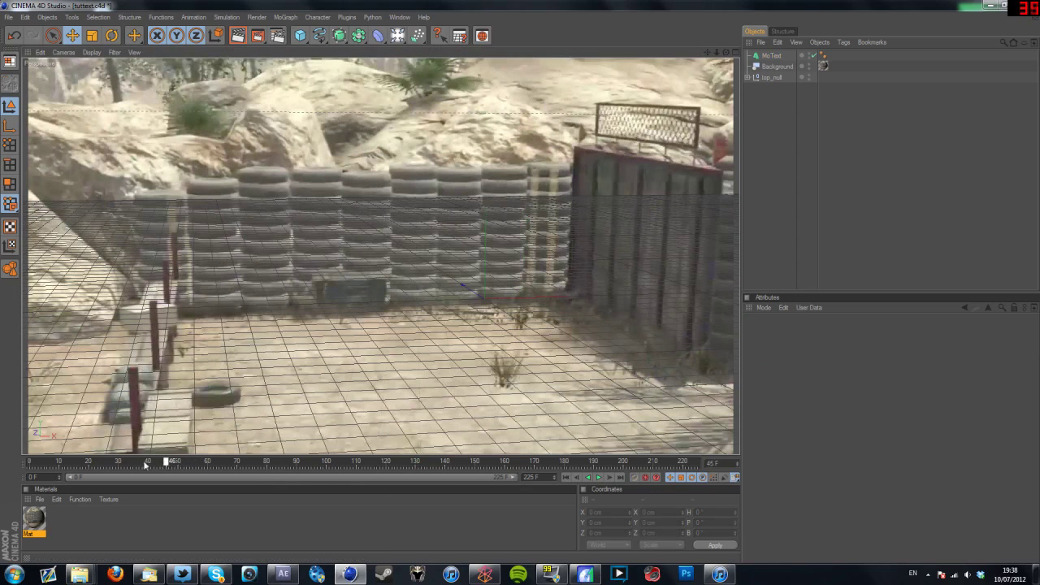
key("f")
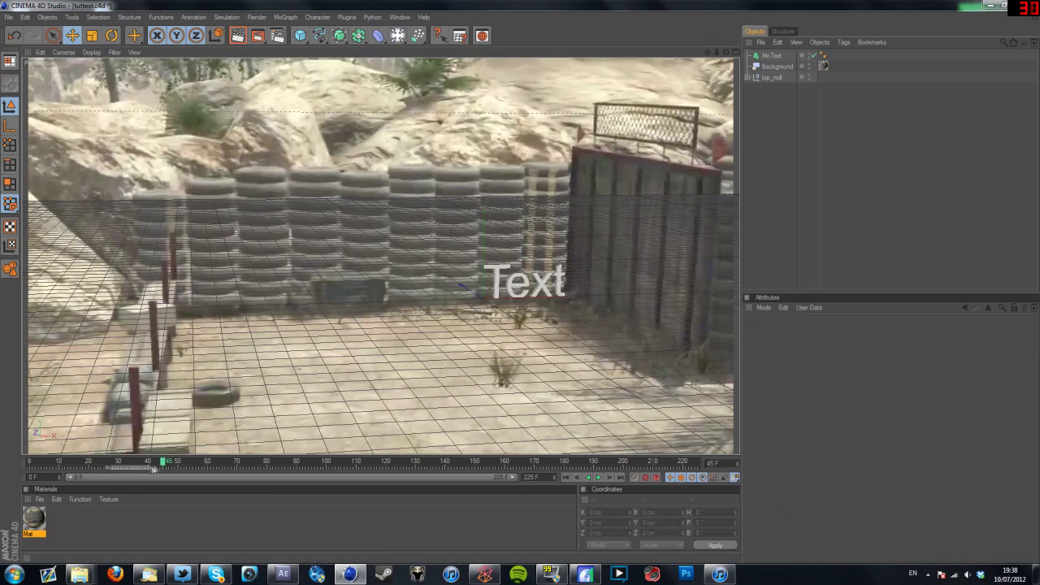
left_click_drag(166, 465, 281, 463)
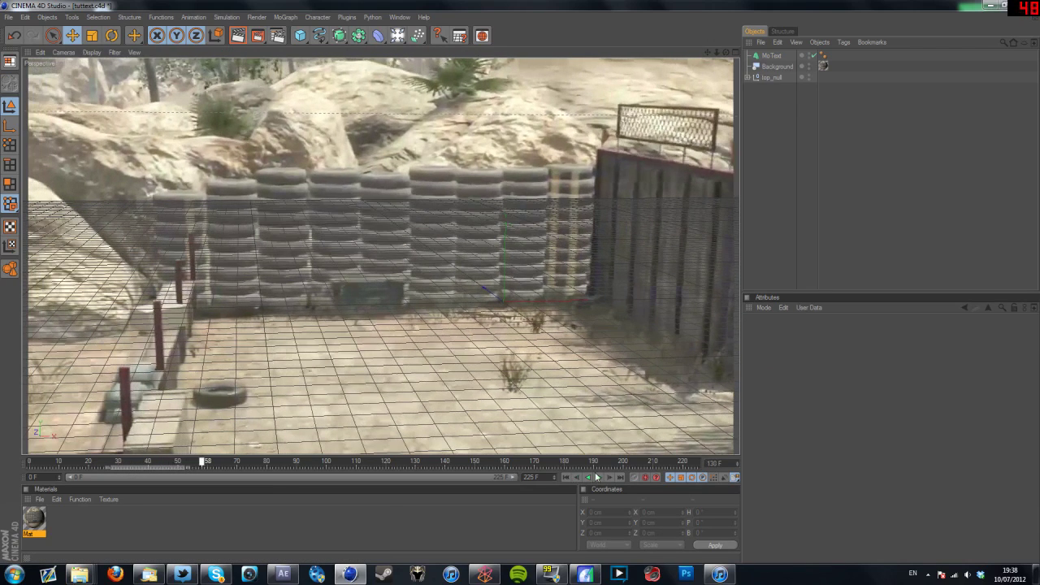
left_click(413, 464)
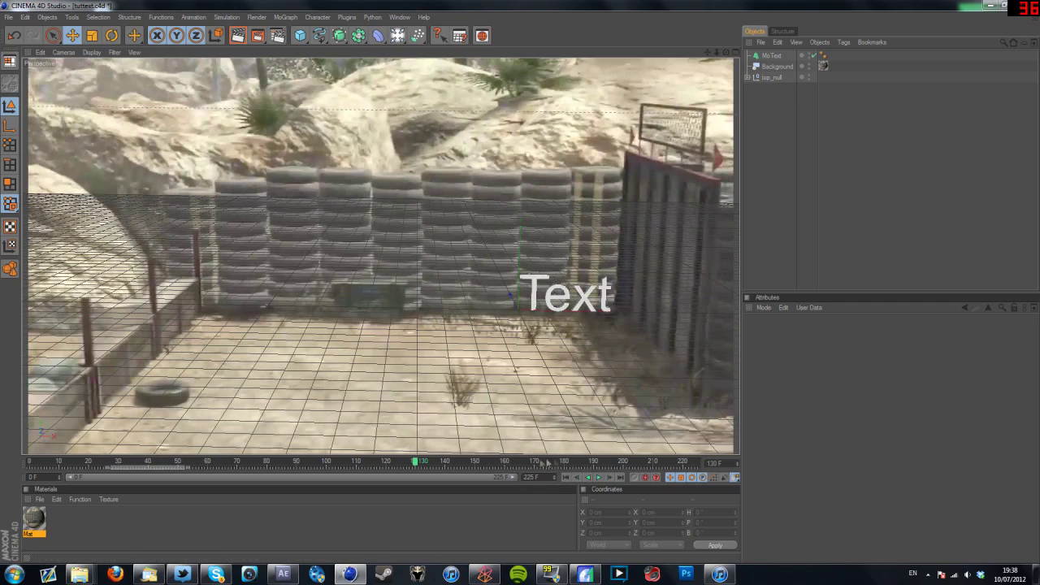
left_click_drag(546, 463, 697, 462)
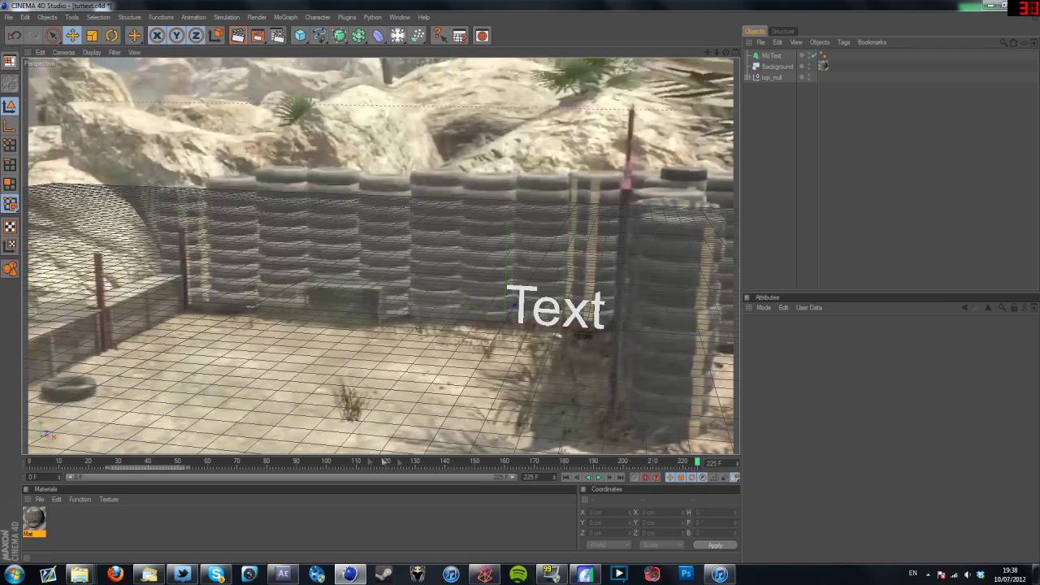
left_click(233, 462)
left_click(116, 461)
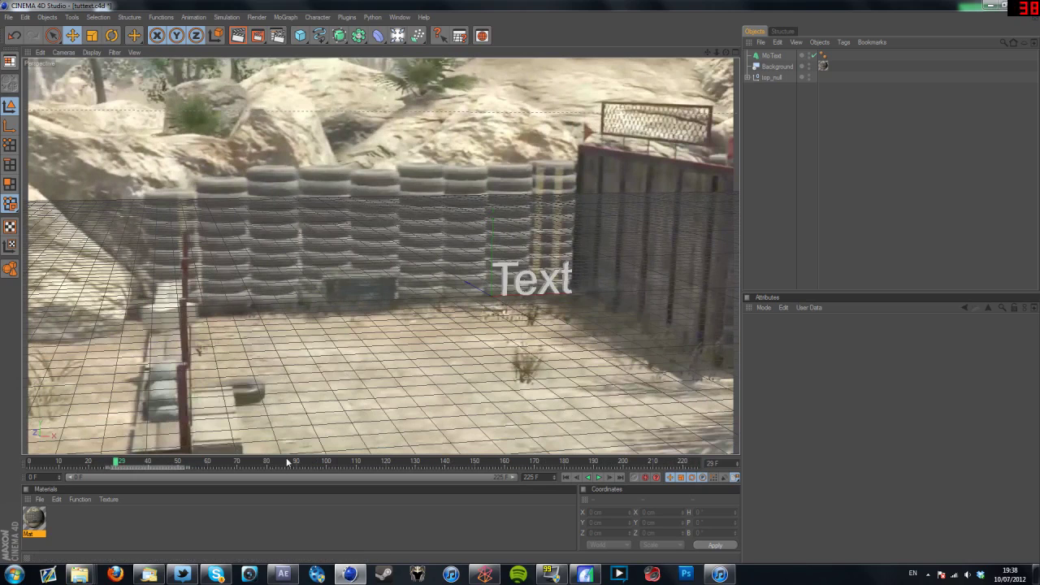
left_click_drag(287, 461, 309, 461)
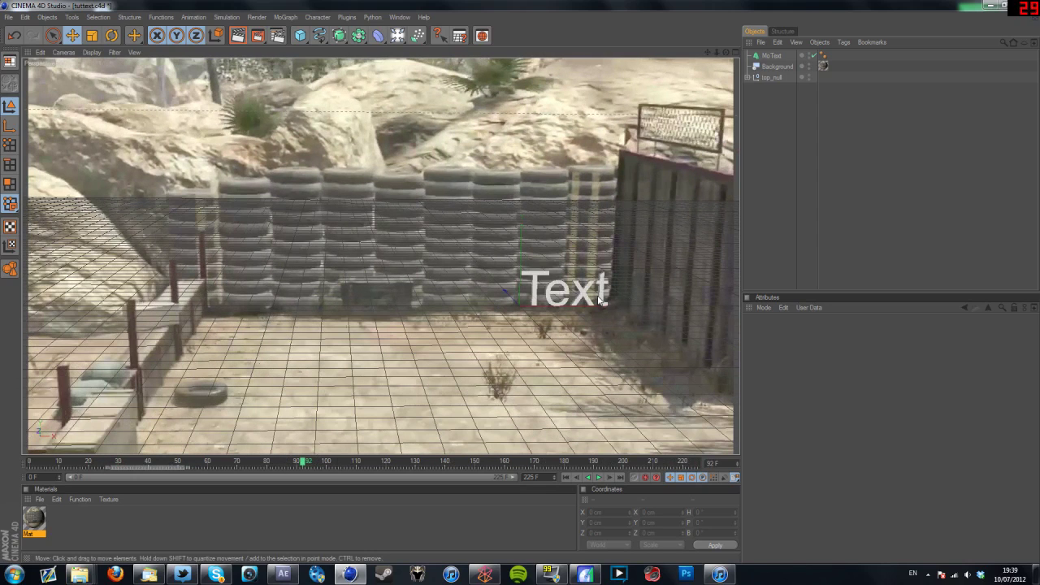
left_click(590, 300)
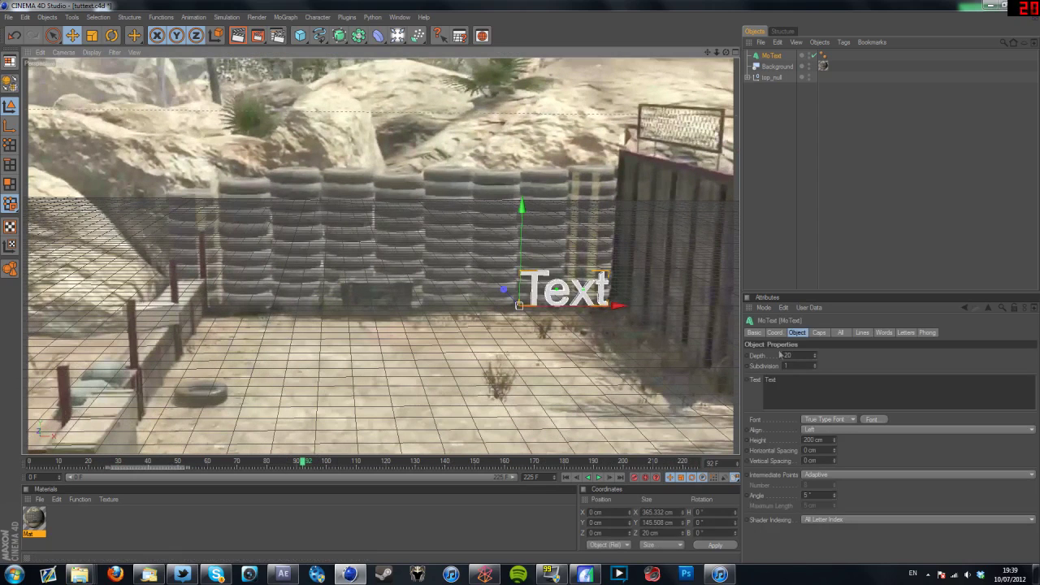
- Replace the MoText's 'Text' with 'Darkk nV'
left_click(768, 388)
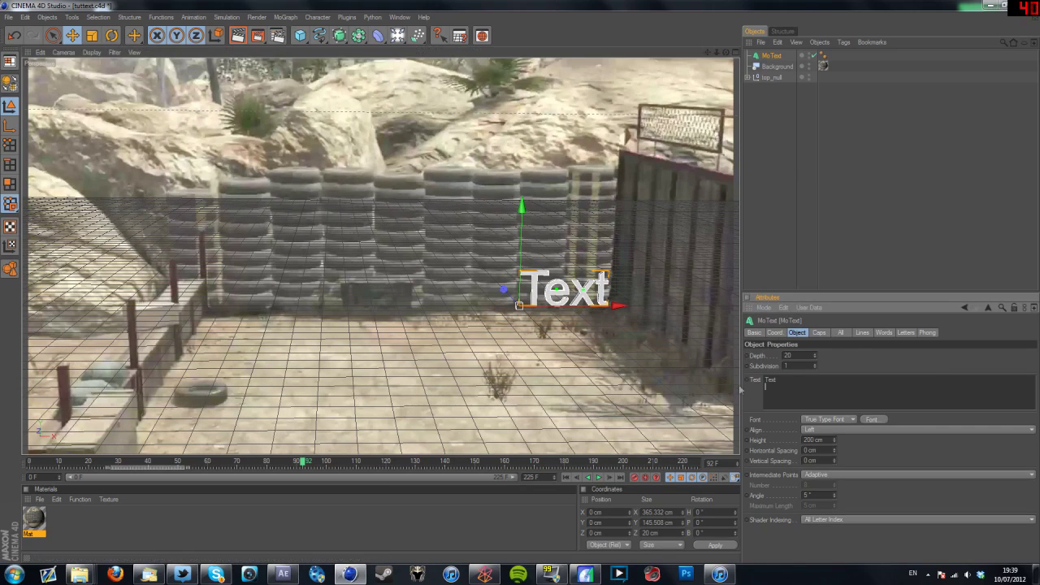
key("BackSpace")
key("BackSpace")
key("BackSpace")
key("BackSpace")
key("BackSpace")
type("Darkk nV")
left_click(454, 524)
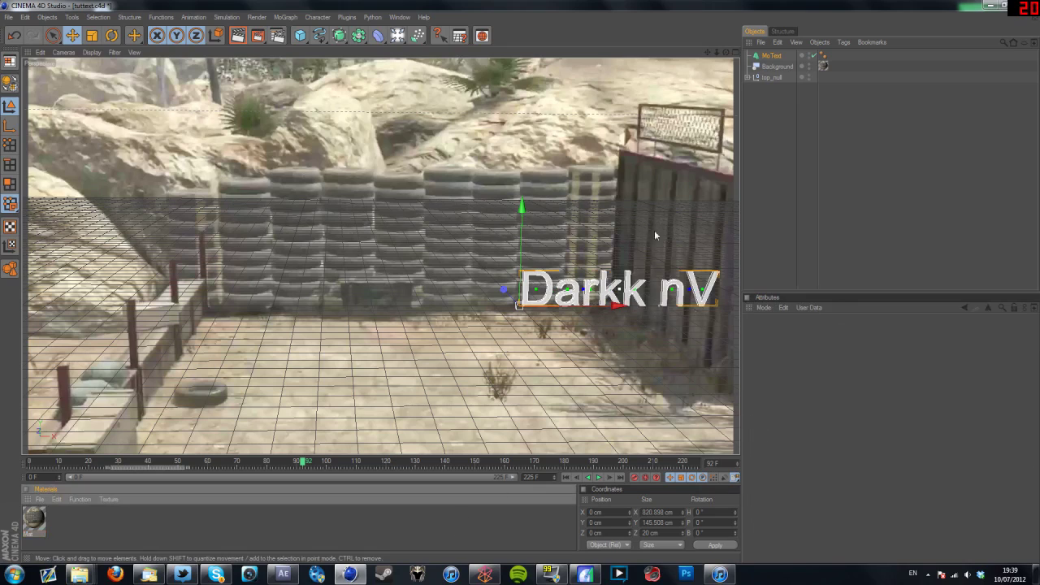
- Slide the Darkk nV text left and toward the camera, in front of the tyre wall
left_click(624, 303)
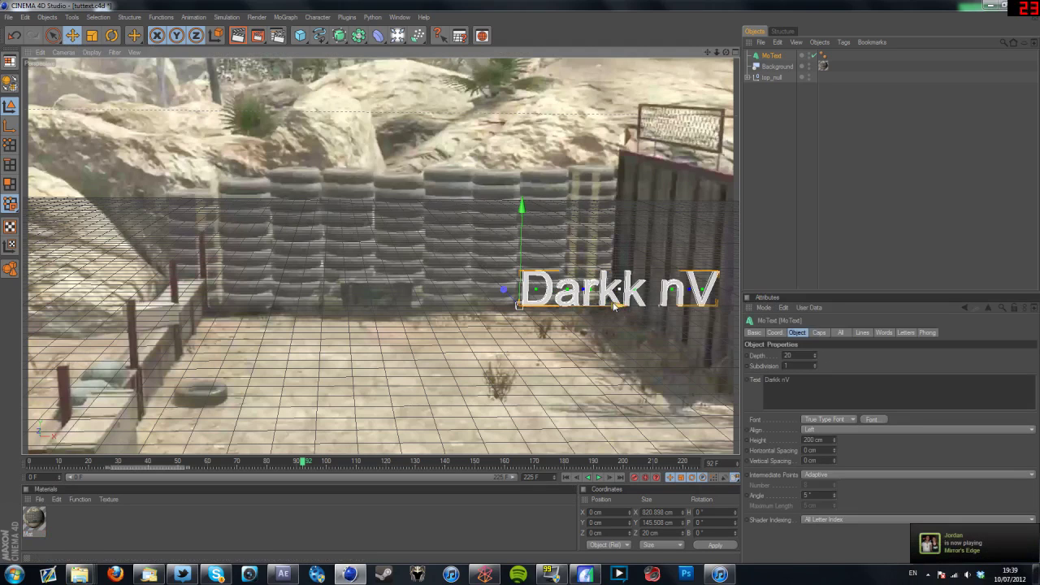
left_click_drag(619, 307, 577, 307)
left_click_drag(415, 289, 420, 308)
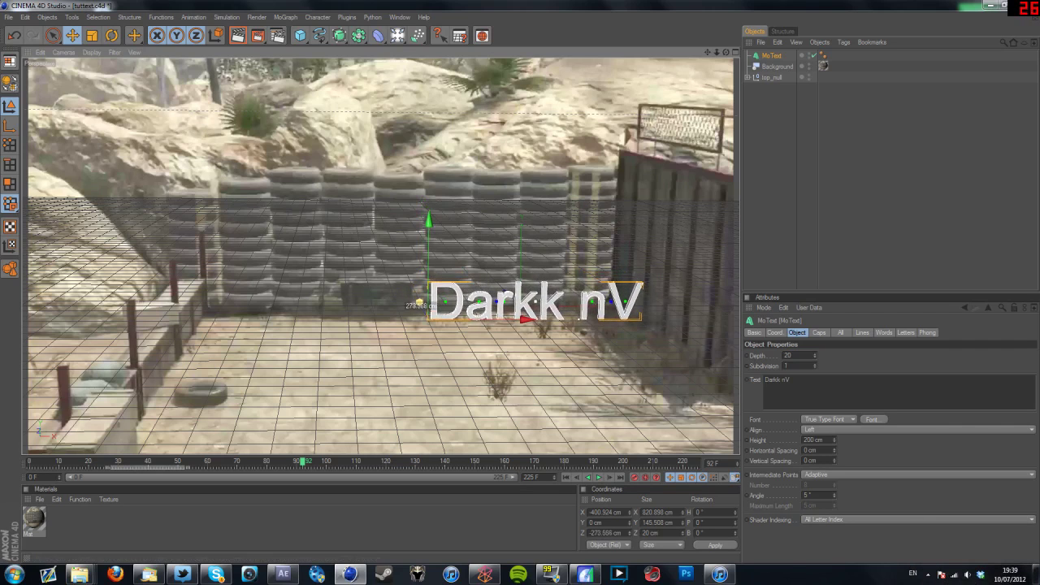
left_click(318, 543)
left_click(260, 422)
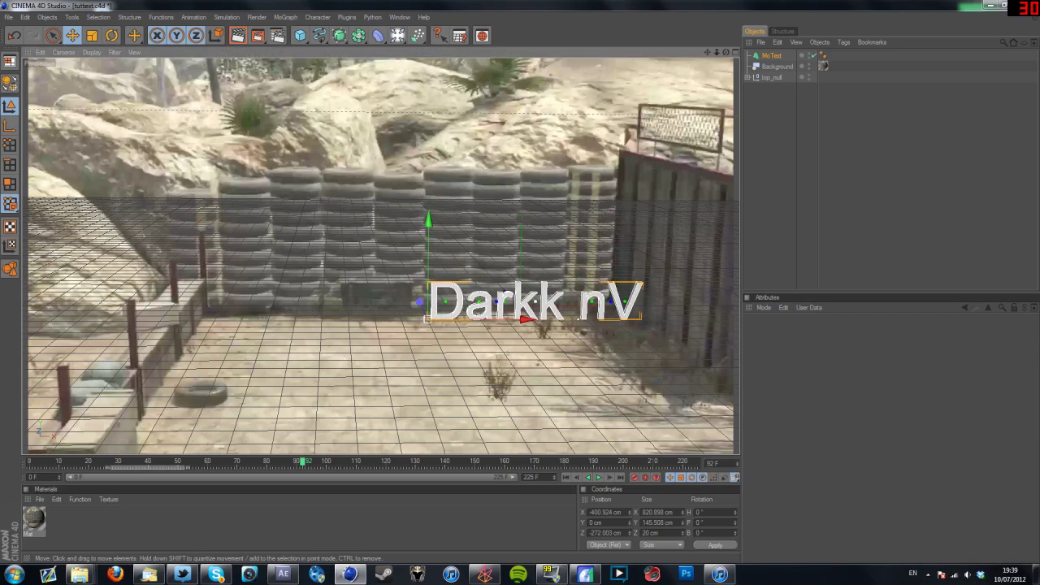
- Scrub the timeline from the opening frames to frame 113 to check the text's placement
left_click(187, 463)
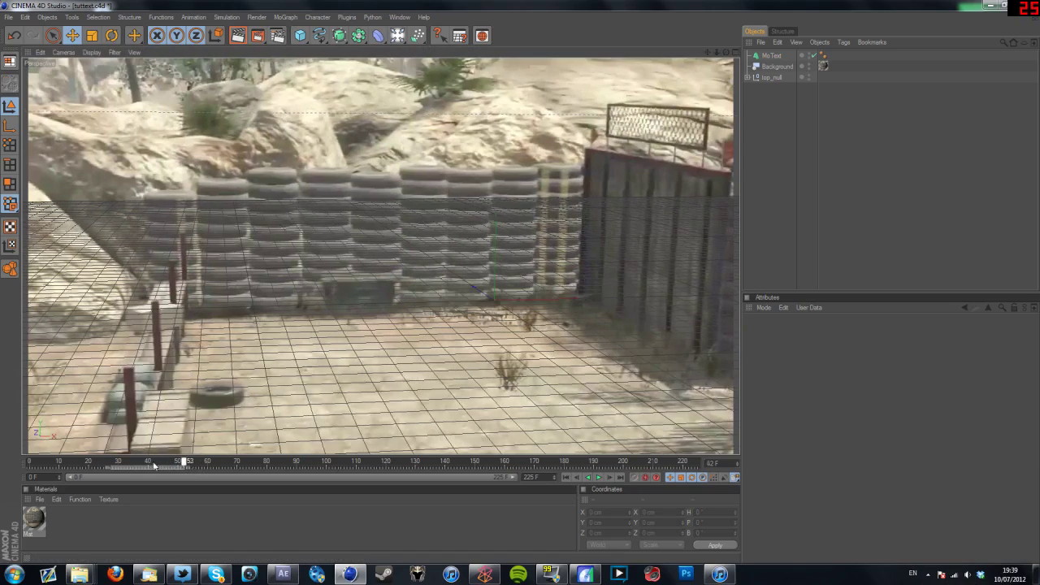
left_click_drag(125, 468, 43, 463)
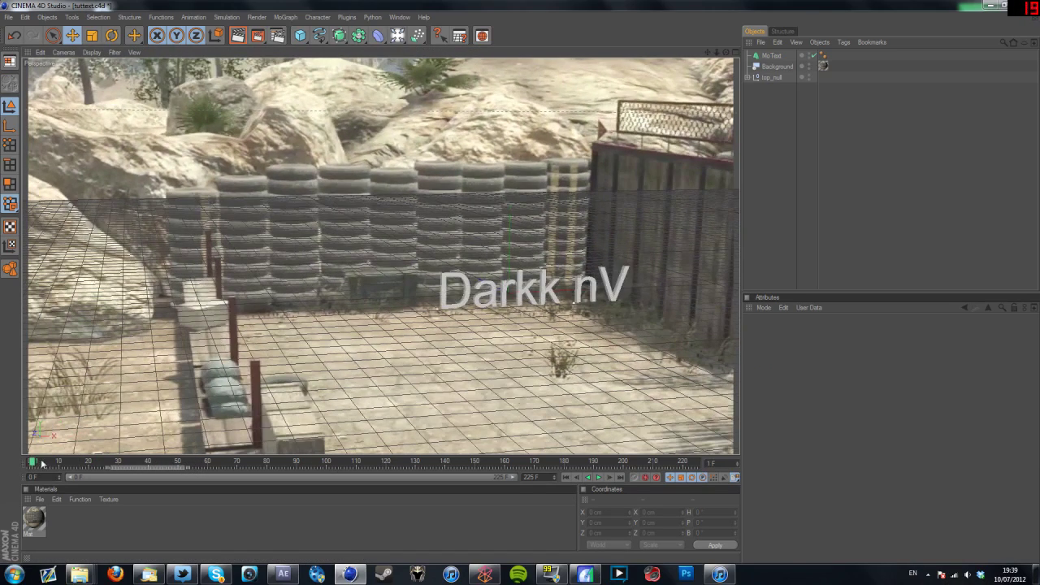
left_click_drag(32, 462, 678, 468)
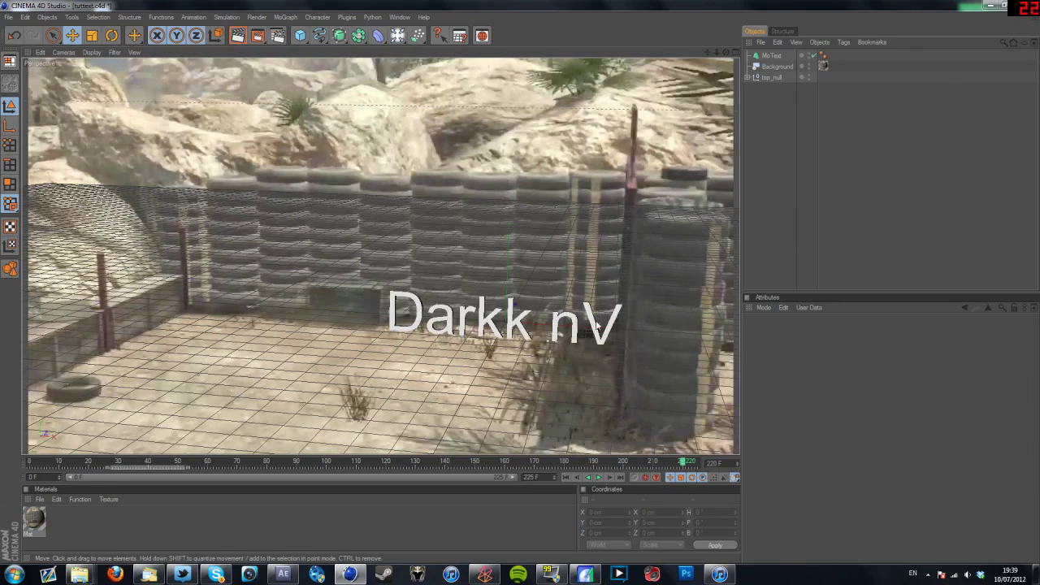
left_click(340, 463)
left_click_drag(348, 464, 367, 464)
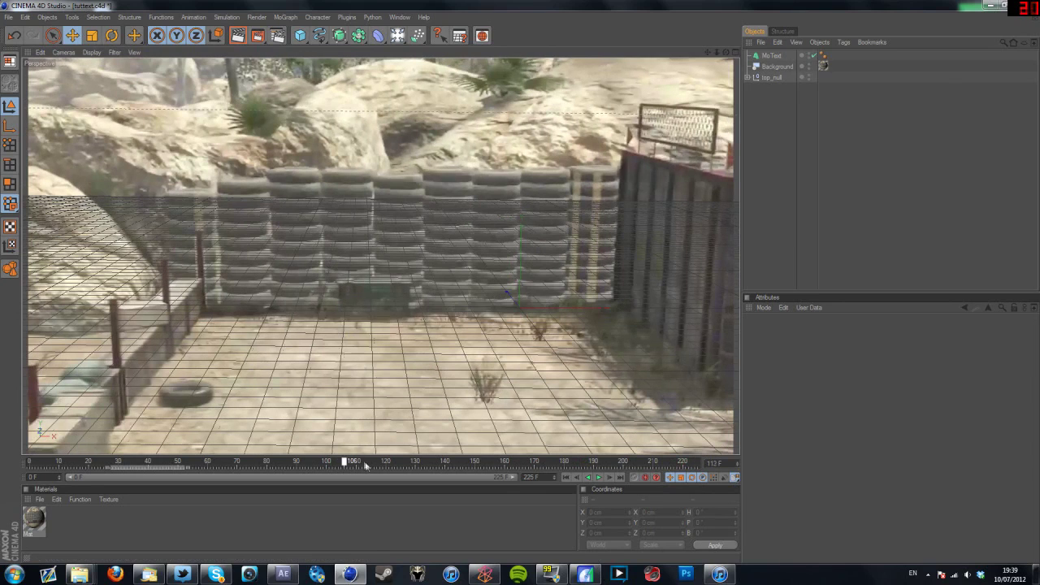
- Move the text to X -878.533 cm, Z -877.238 cm, undoing an accidental downward drag
left_click(551, 312)
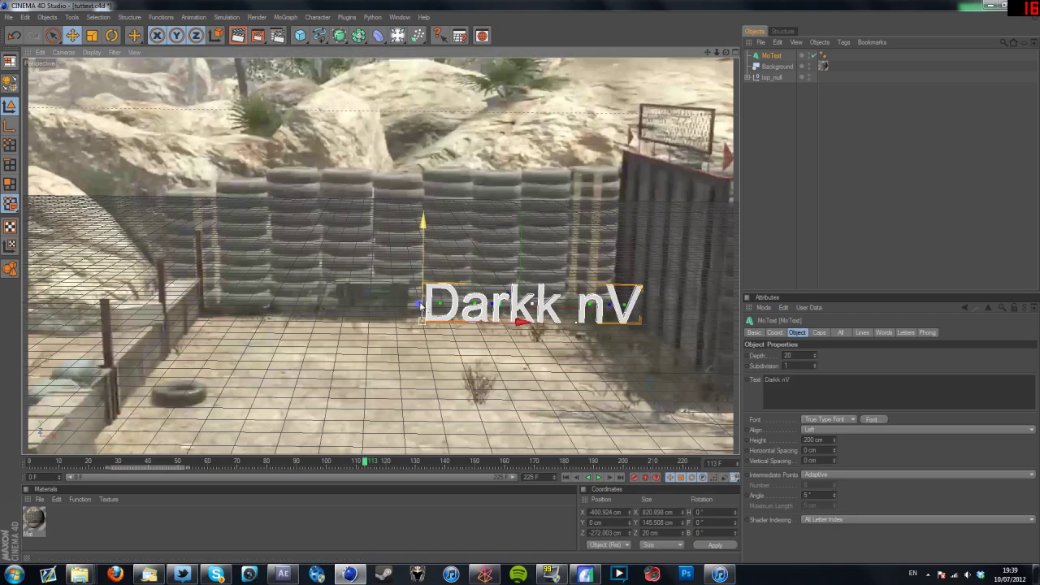
left_click_drag(419, 306, 420, 362)
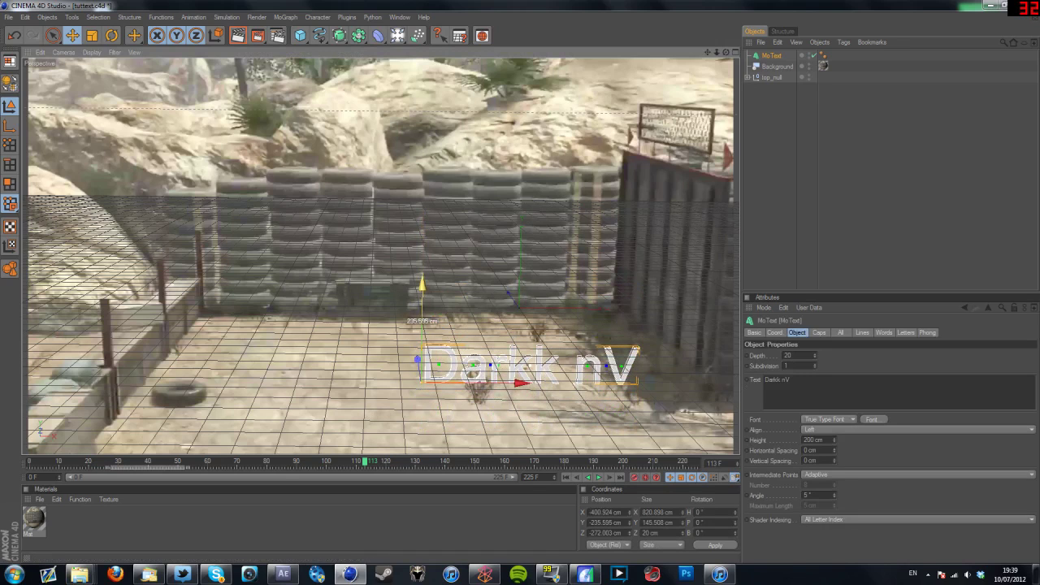
key("ctrl+z")
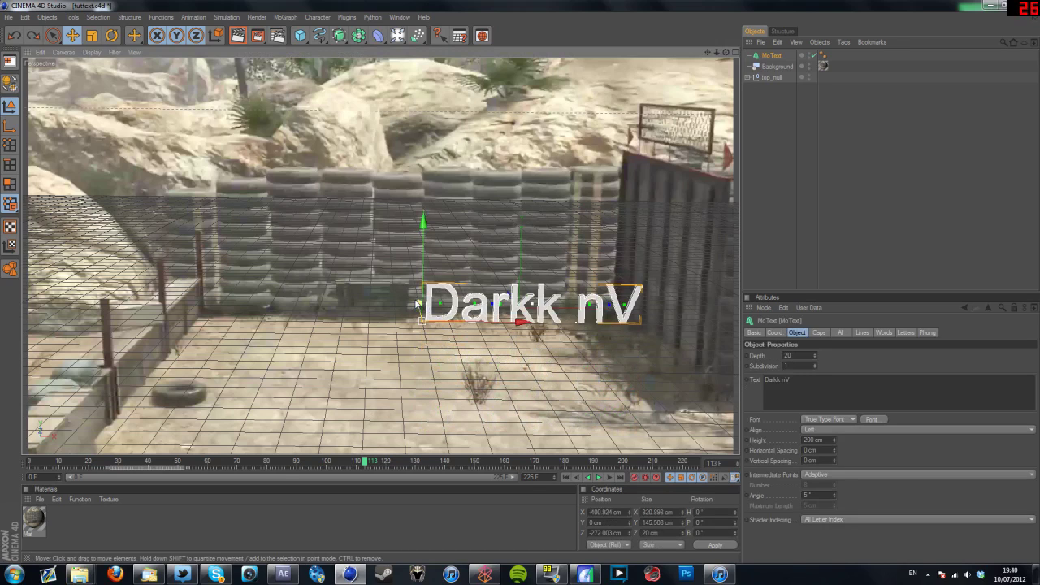
left_click_drag(419, 305, 425, 339)
left_click_drag(681, 364, 536, 368)
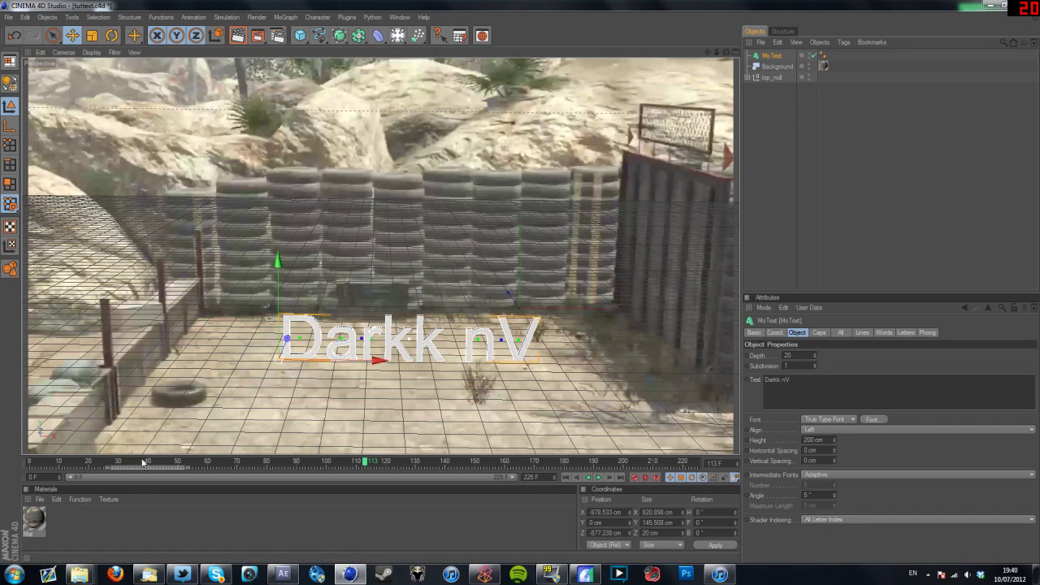
- Scrub frames 14 through 149 to confirm the text stays planted, then reselect it
left_click(143, 462)
left_click_drag(126, 468, 73, 468)
left_click(96, 463)
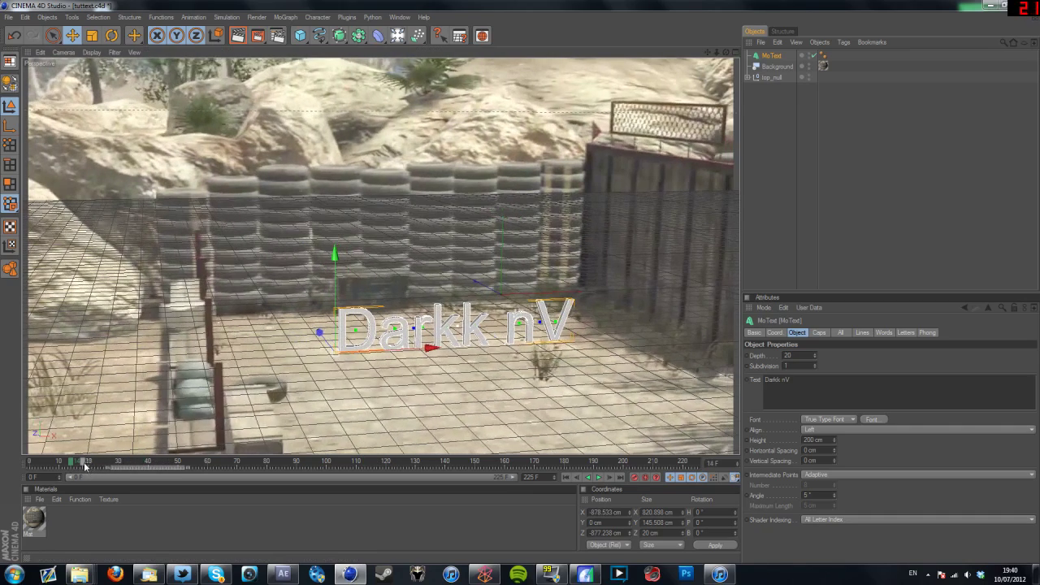
left_click_drag(399, 460, 500, 468)
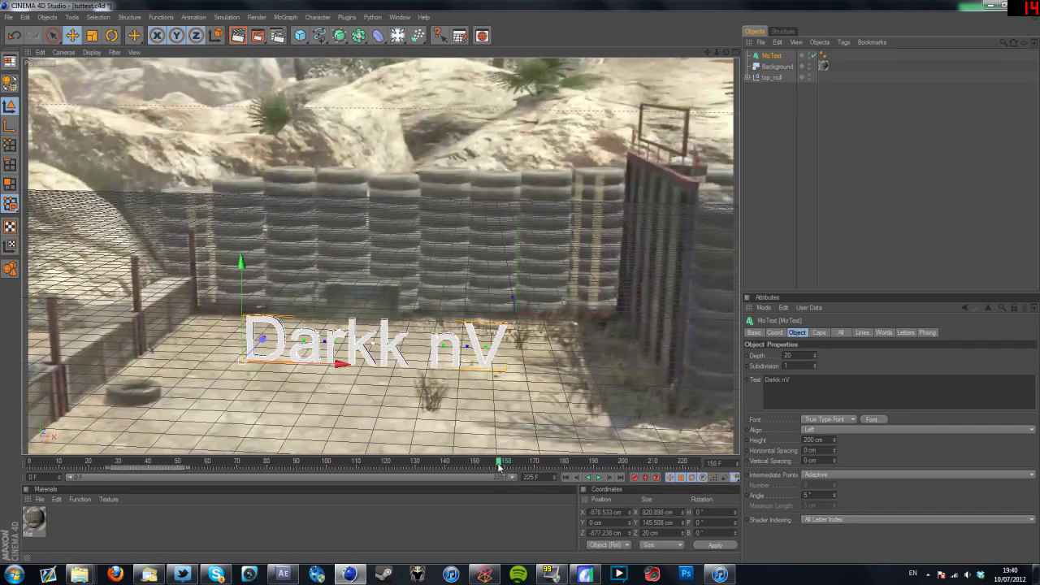
left_click(330, 462)
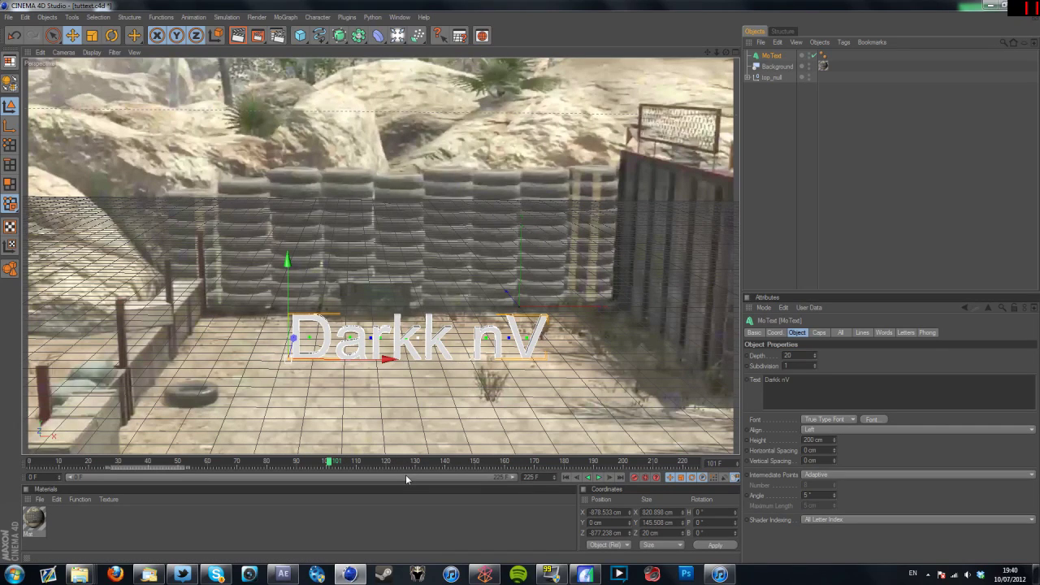
left_click(444, 355)
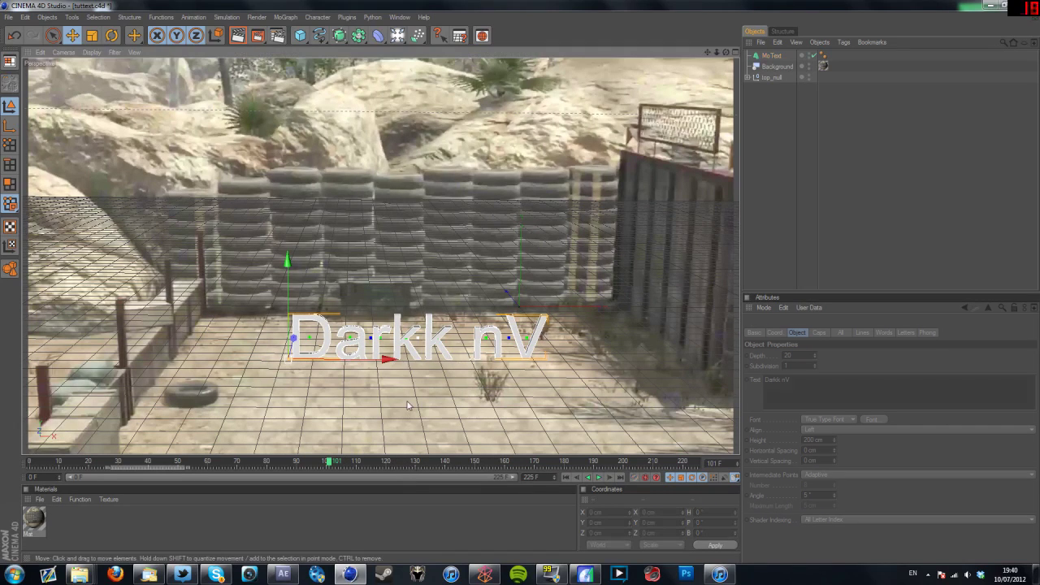
left_click(441, 356)
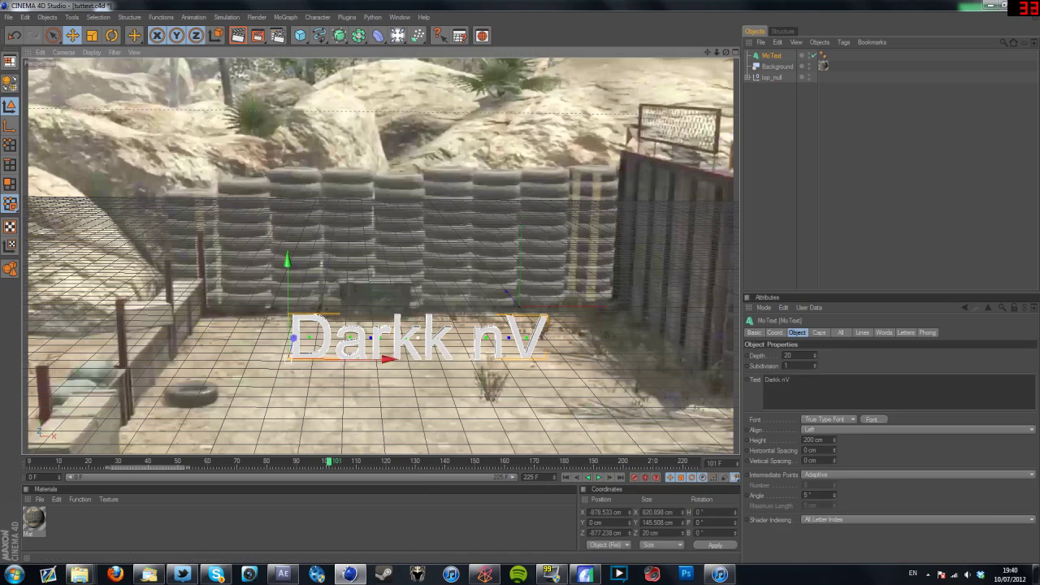
- Raise the MoText Depth from 20 to 100 cm for thicker letters
left_click_drag(816, 354, 816, 354)
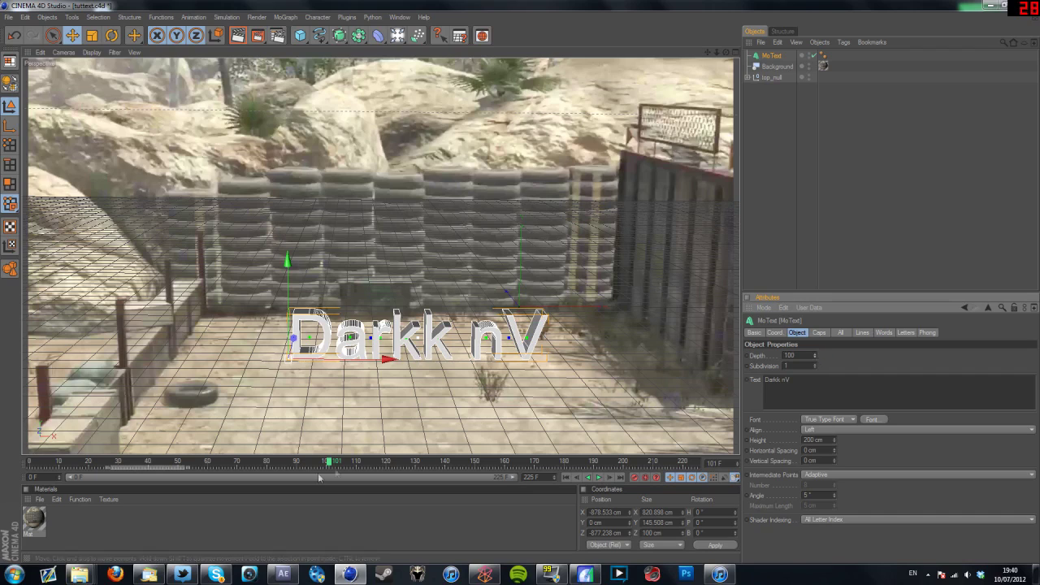
left_click(275, 411)
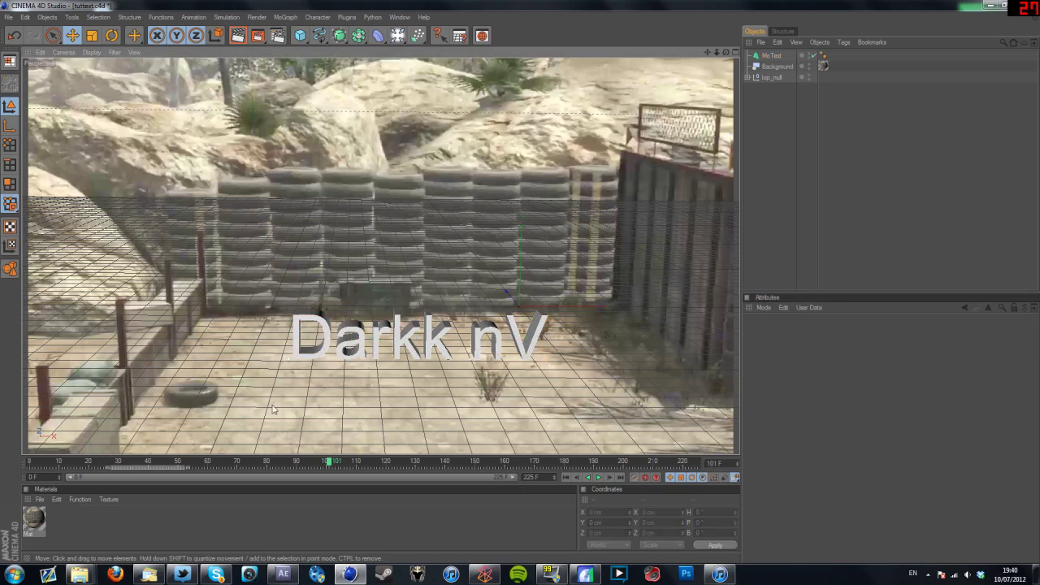
left_click(435, 343)
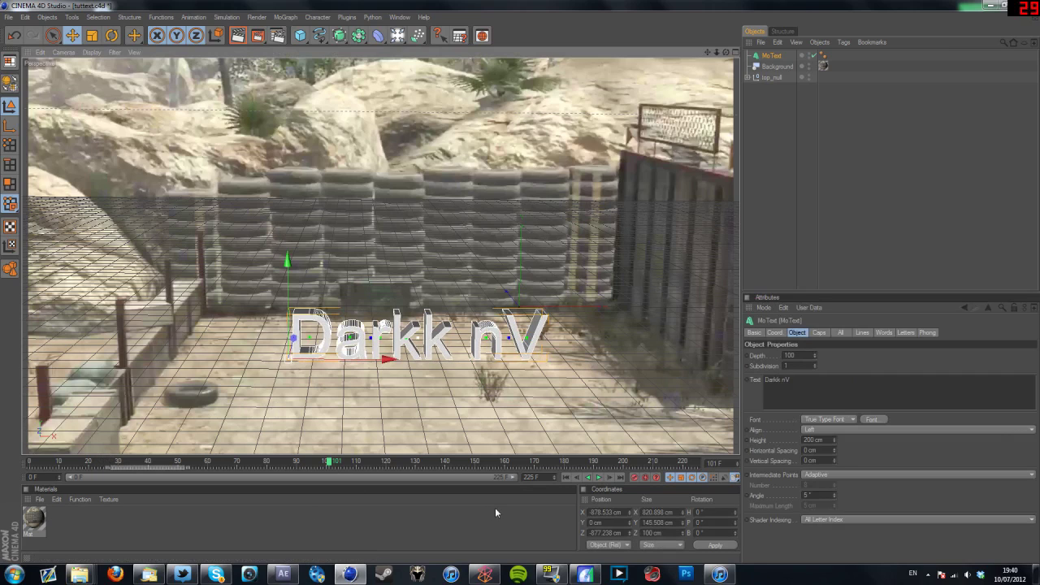
- Choose File > Load Materials in the Materials manager
left_click(77, 520)
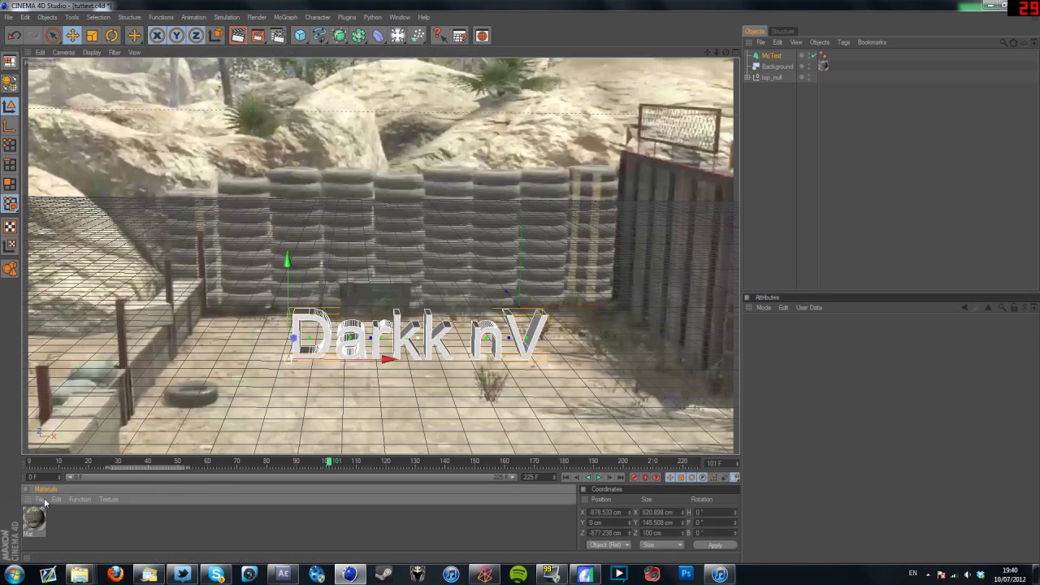
left_click(56, 499)
left_click(56, 499)
left_click(56, 499)
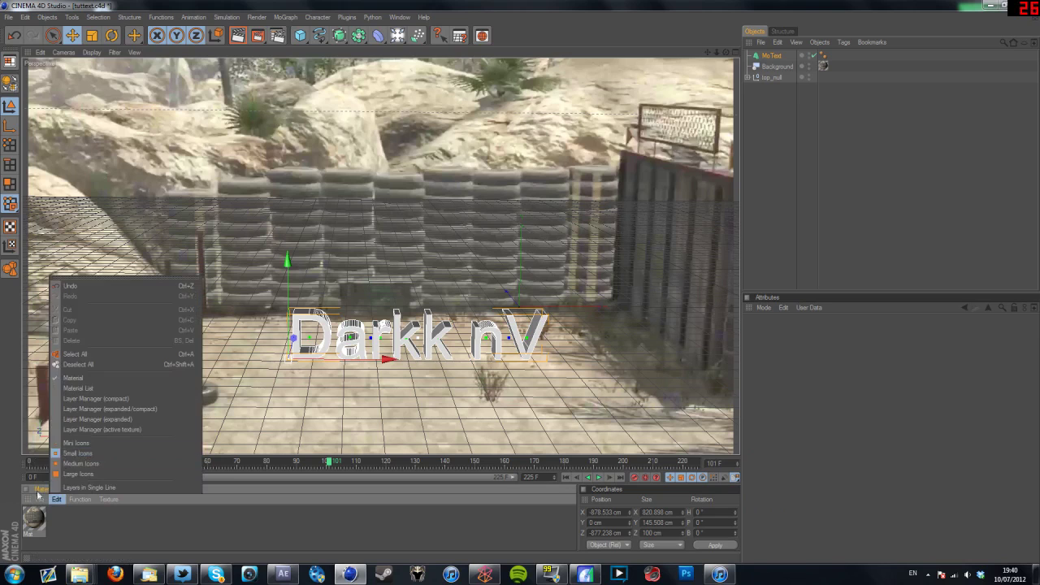
left_click(38, 498)
left_click(63, 429)
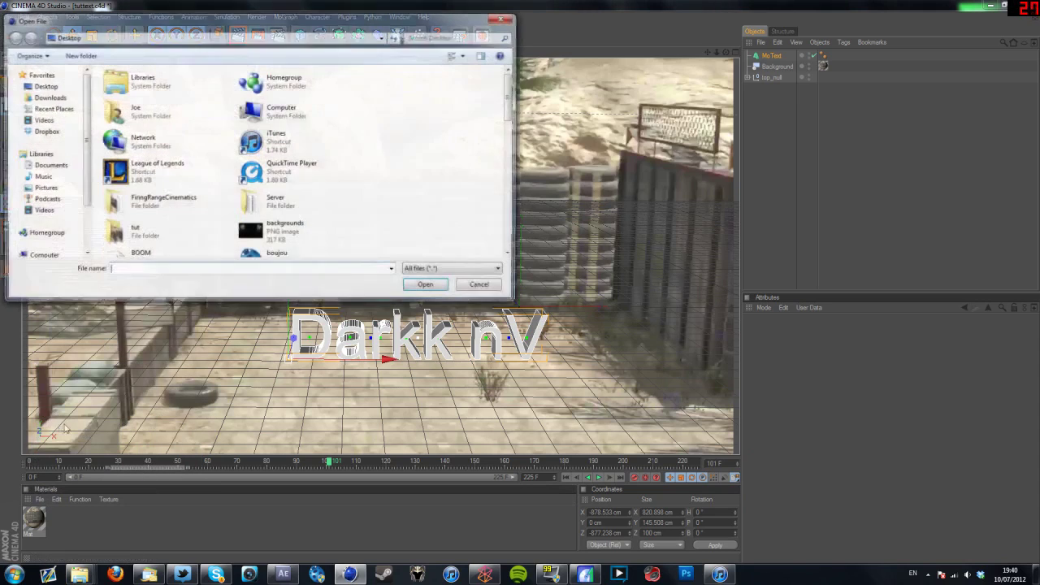
- Browse to Pictures > gfx and load the Materials pack file
left_click(43, 188)
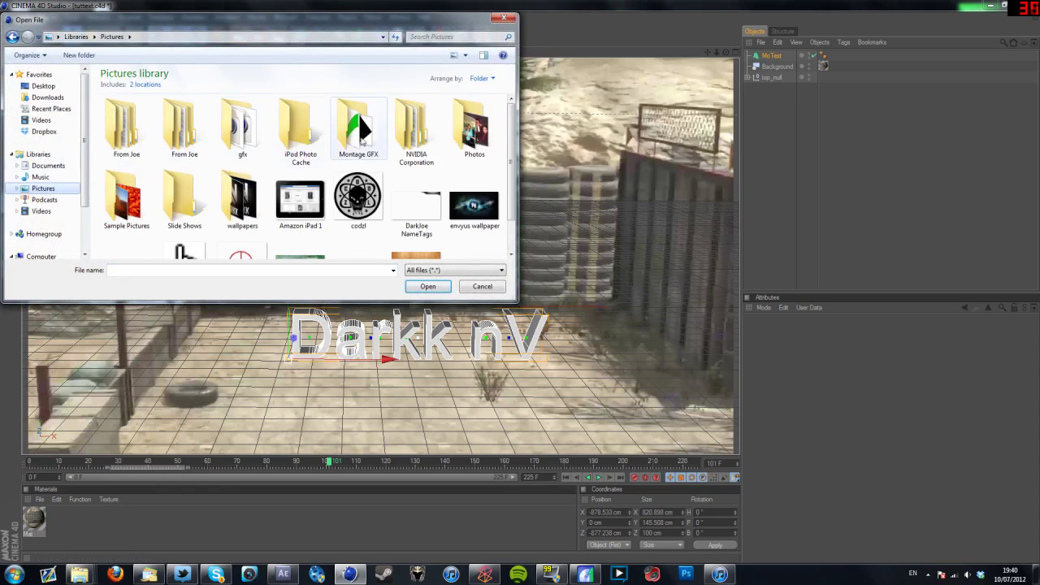
double_click(242, 128)
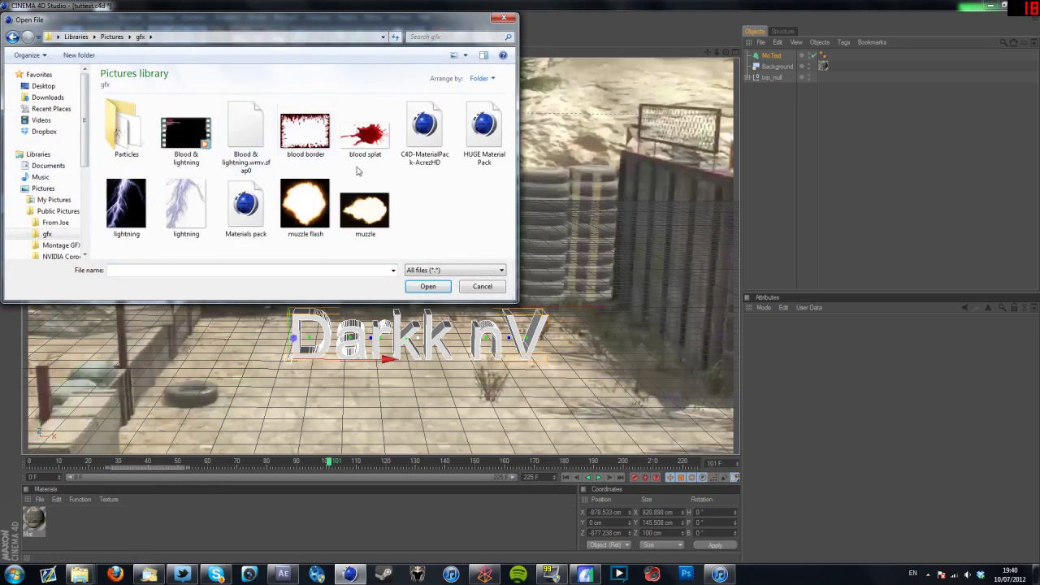
key("BackSpace")
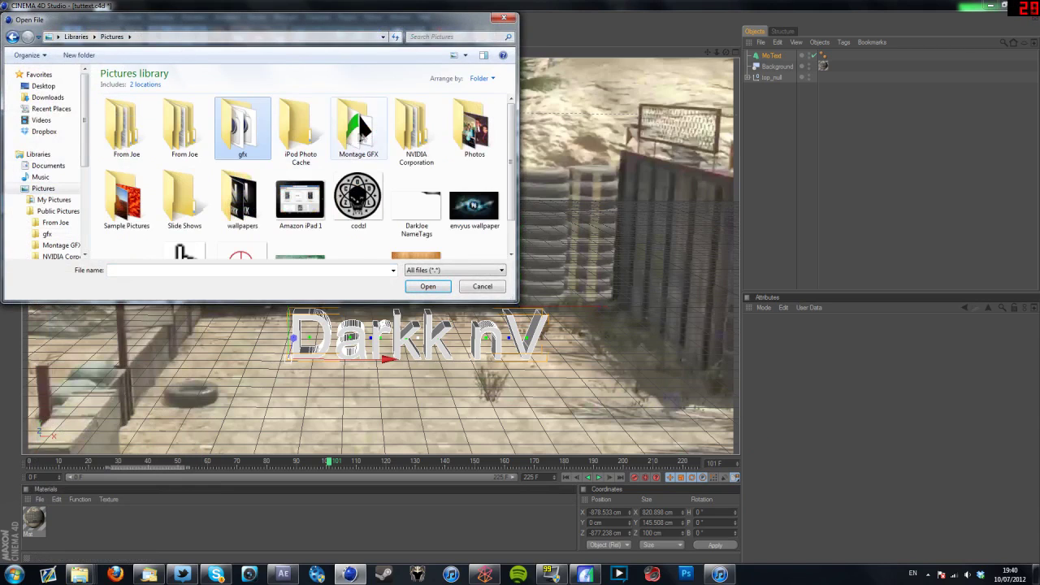
double_click(362, 130)
scroll(363, 137, "down", 1)
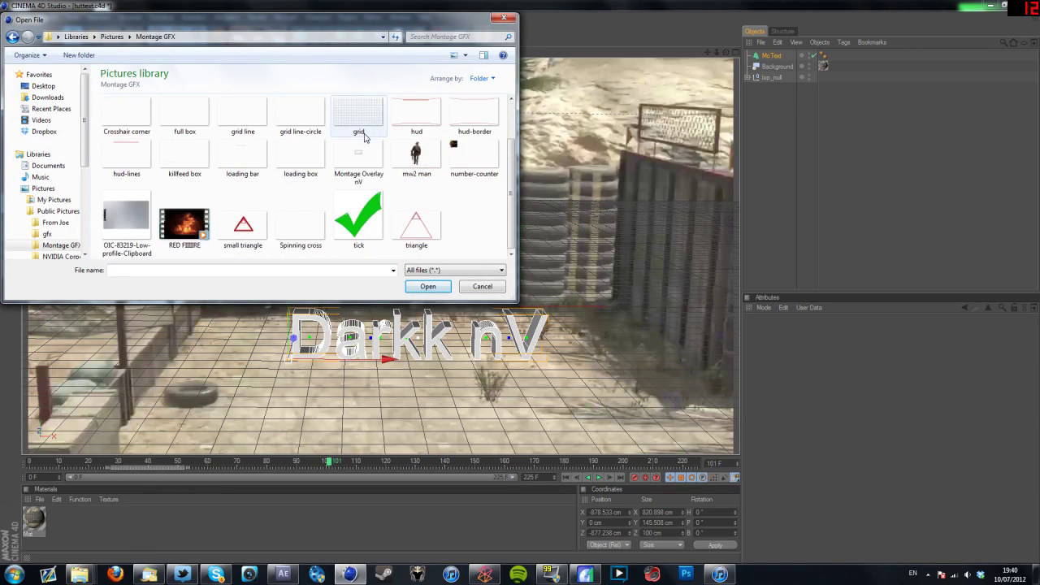
scroll(364, 139, "up", 1)
key("BackSpace")
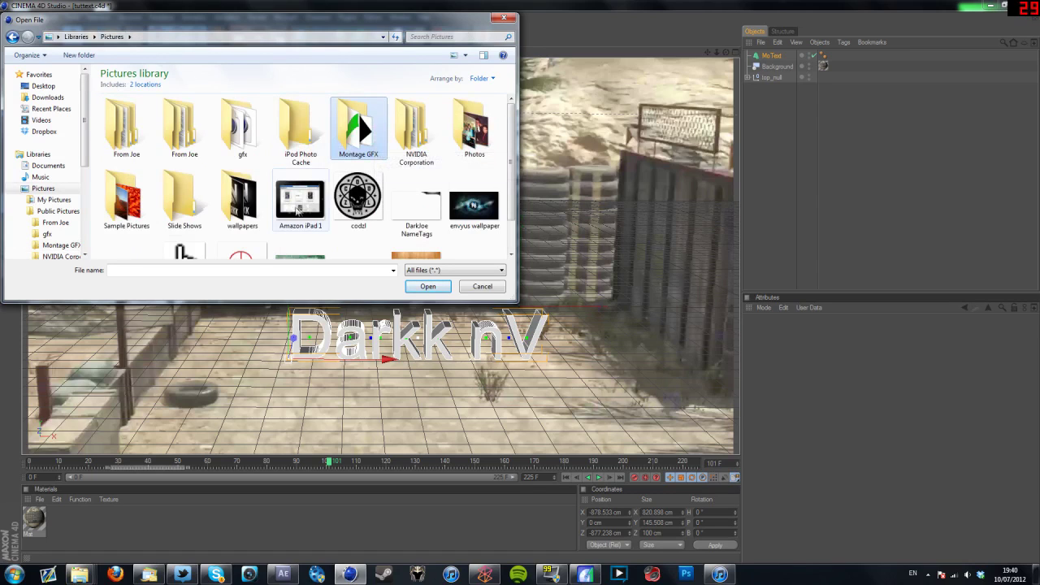
double_click(237, 143)
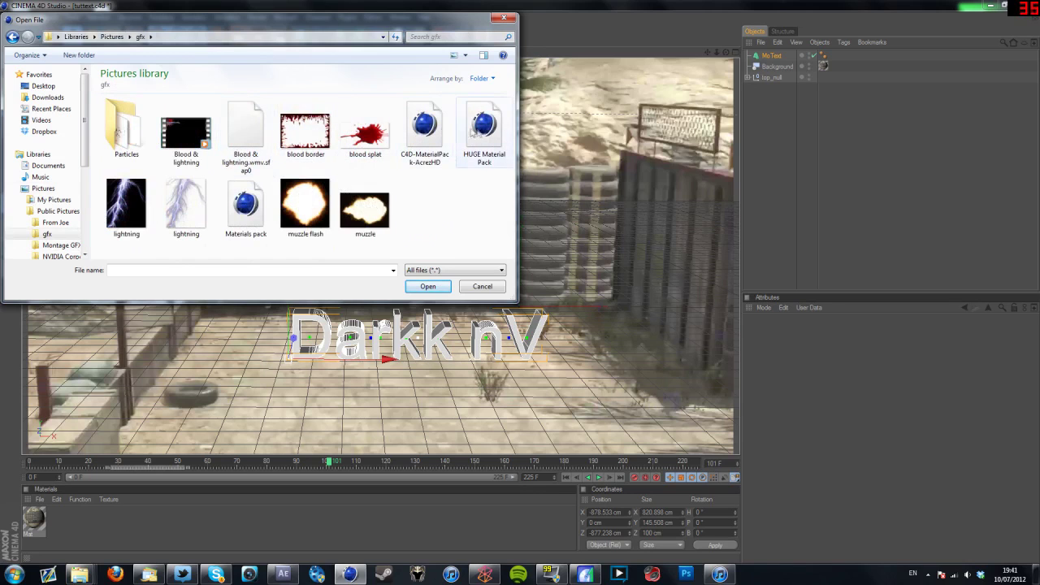
double_click(262, 214)
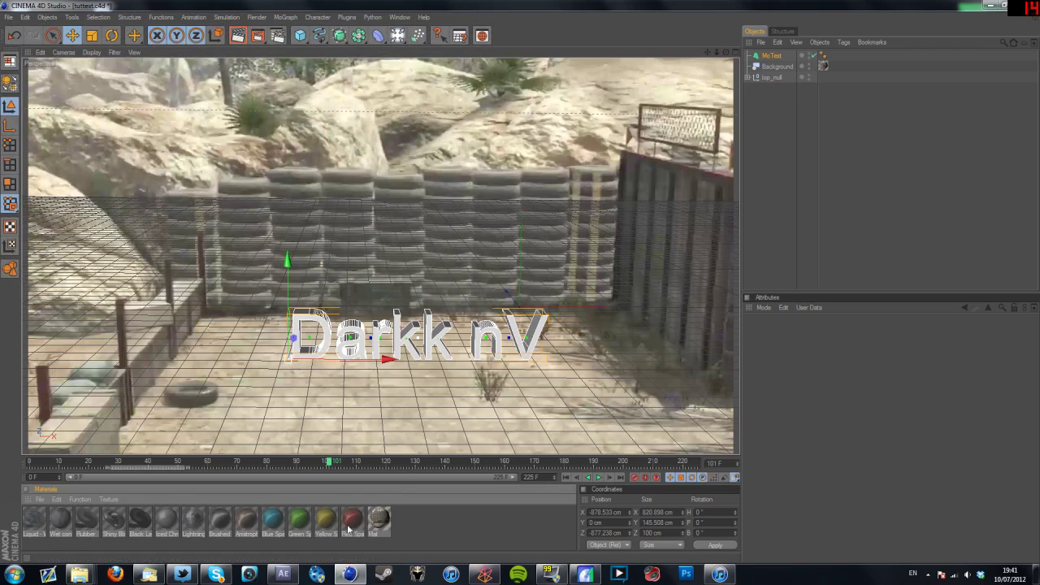
- Apply the Red Sparkle material to the MoText and render a preview of the view
left_click(350, 527)
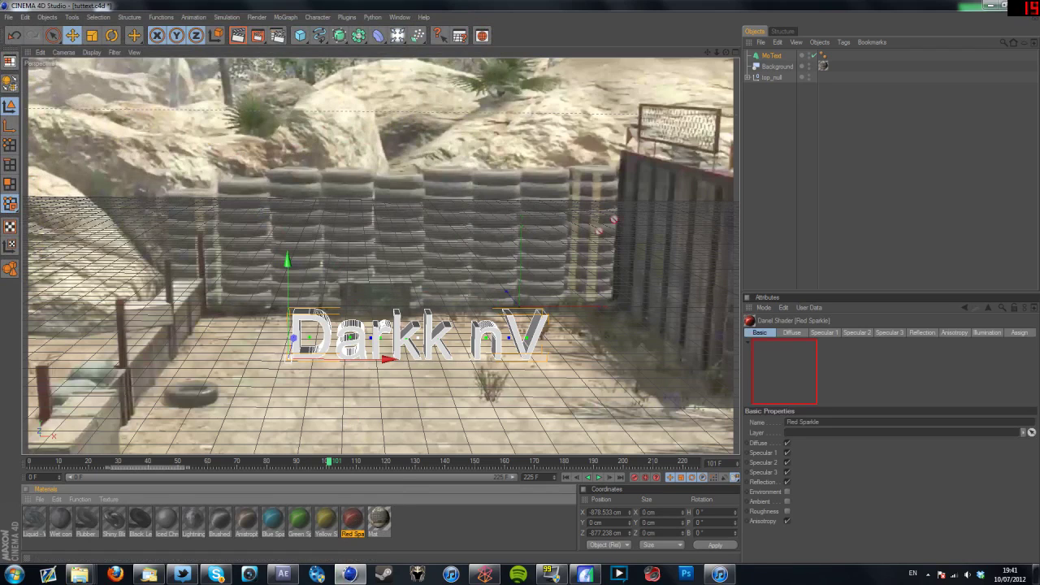
left_click_drag(773, 61, 772, 60)
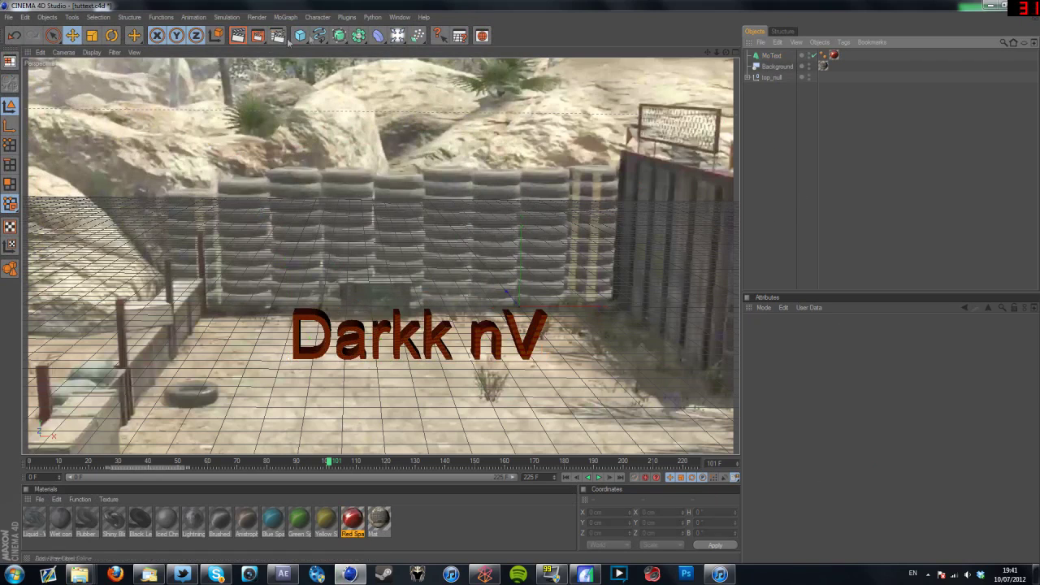
left_click(239, 37)
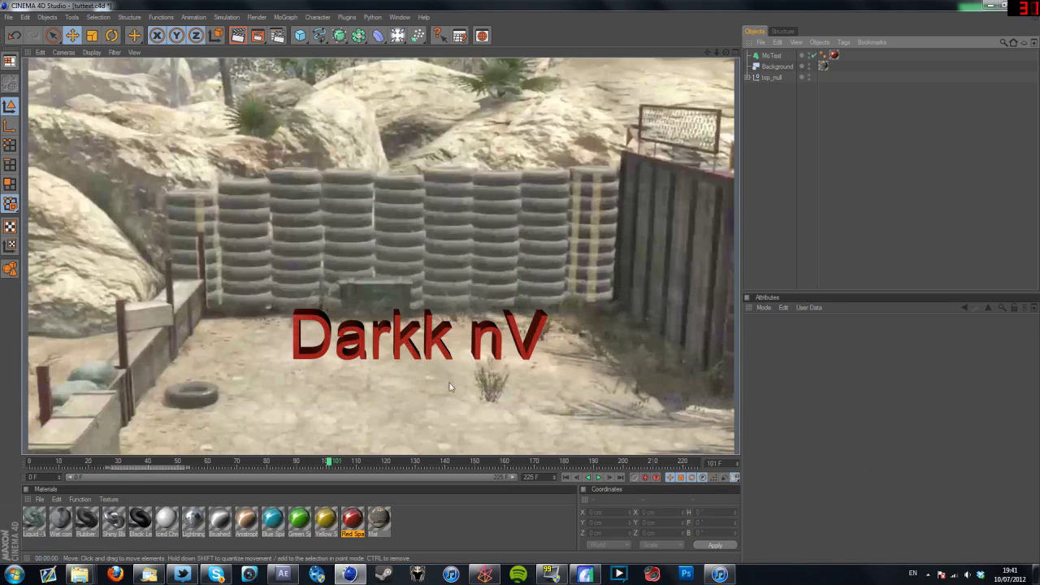
left_click(408, 408)
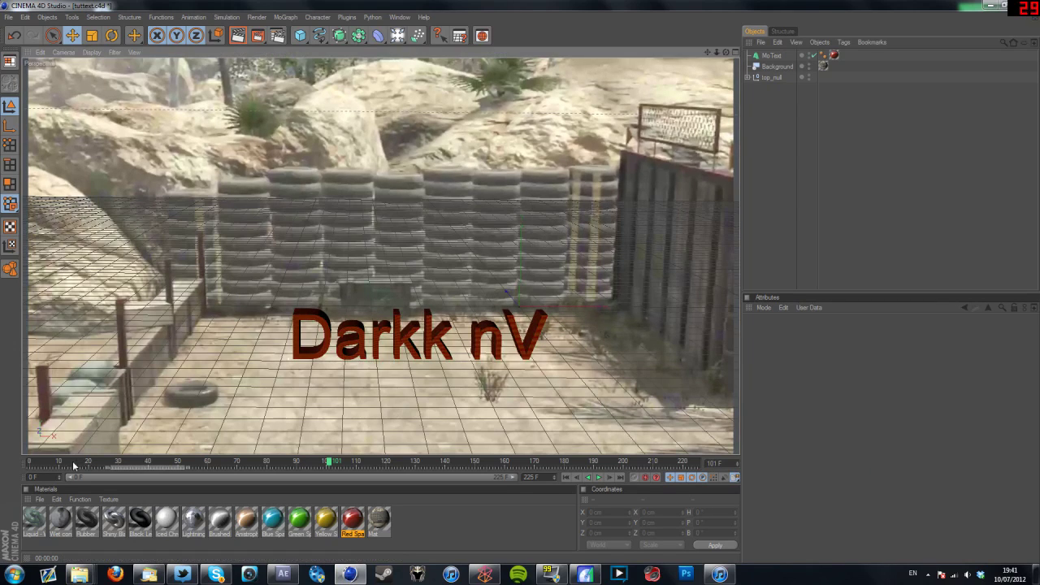
- Test-render at frame 1, then move to about frame 106 and select the MoText
left_click_drag(74, 466, 32, 466)
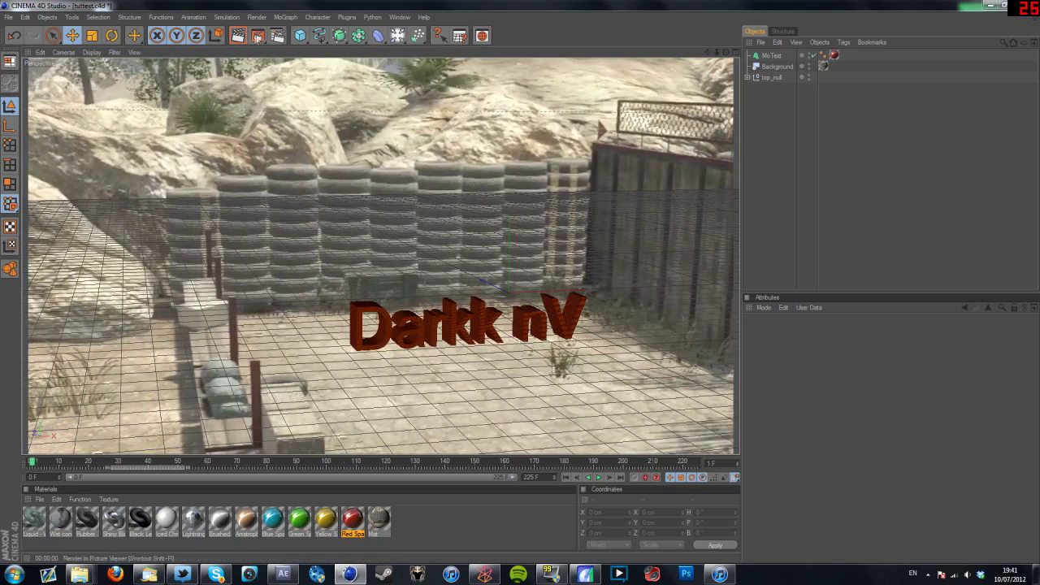
left_click(237, 36)
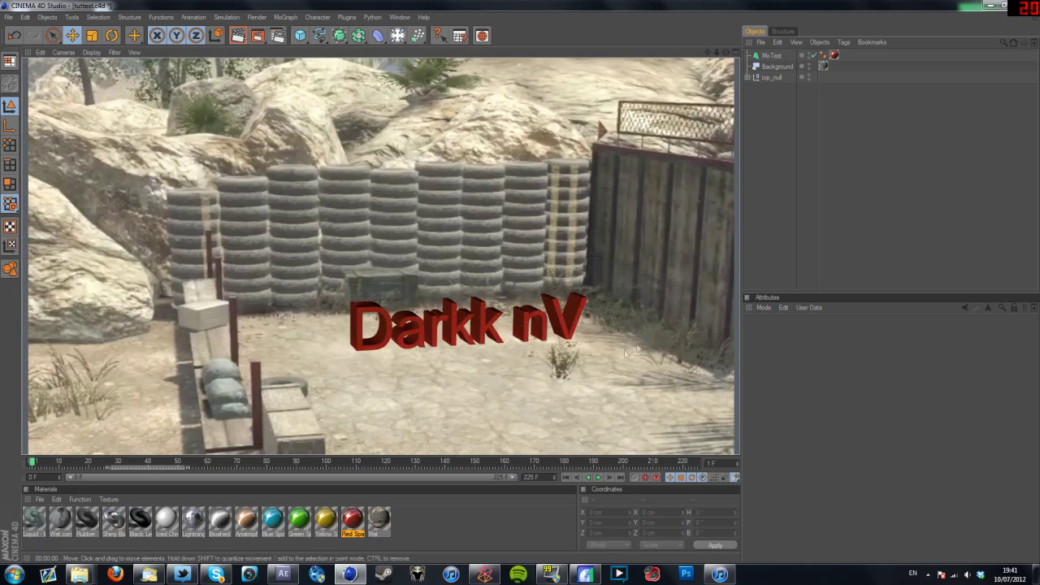
left_click(568, 382)
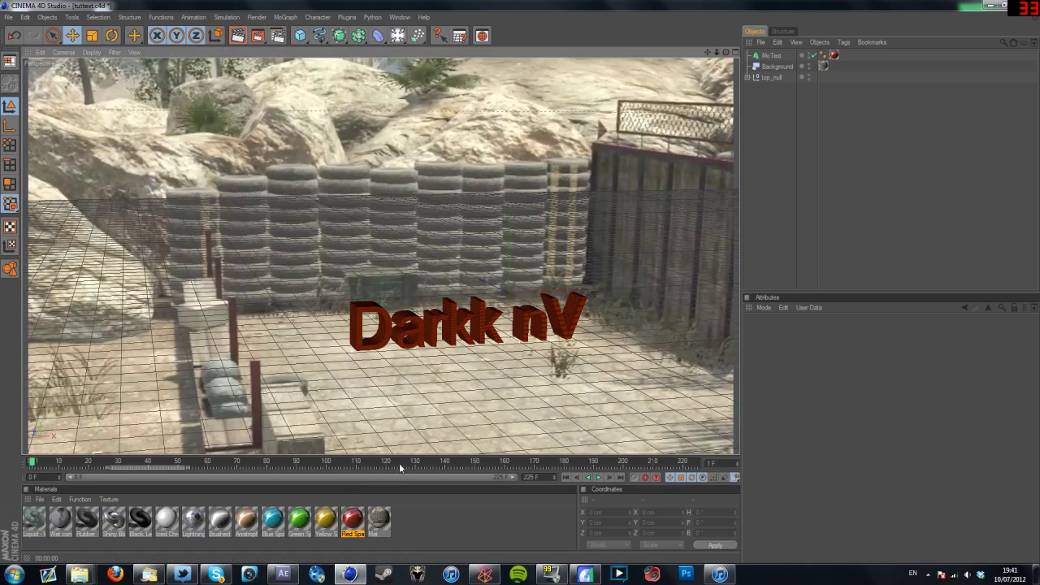
left_click(351, 462)
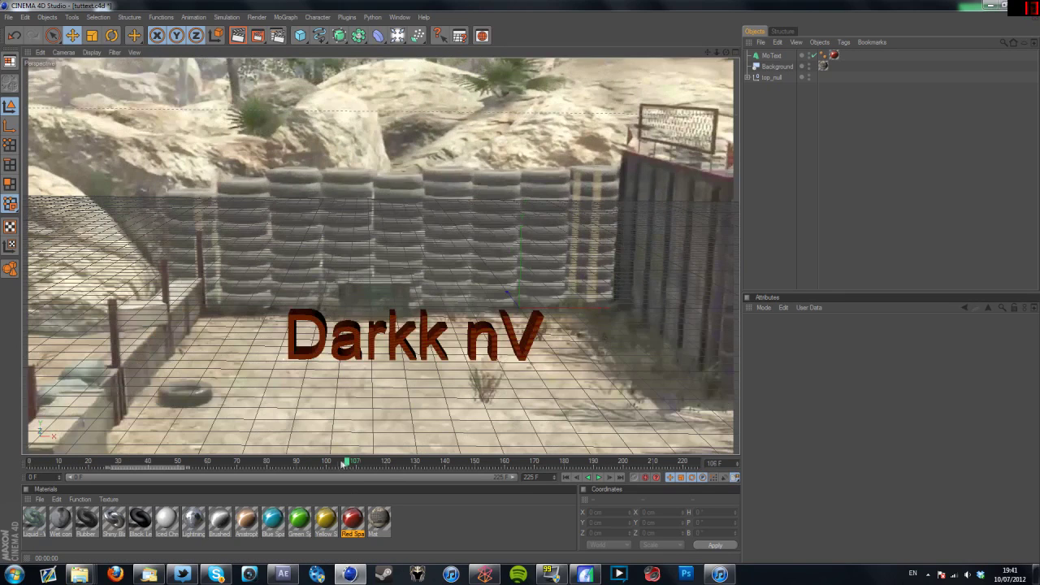
left_click(423, 335)
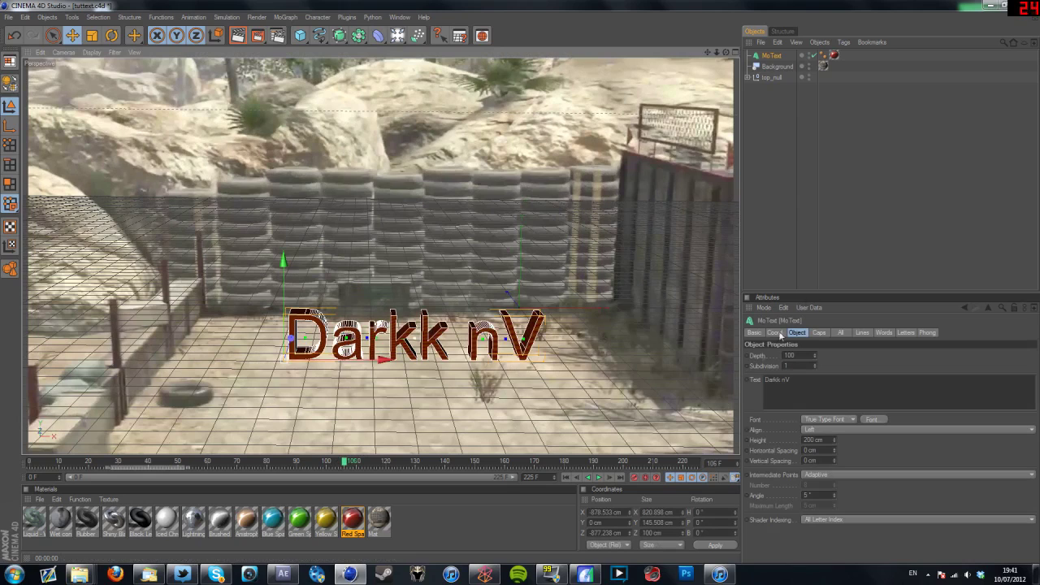
- Add a Floor object, shift it left and toward the camera, and render a preview
left_click(398, 35)
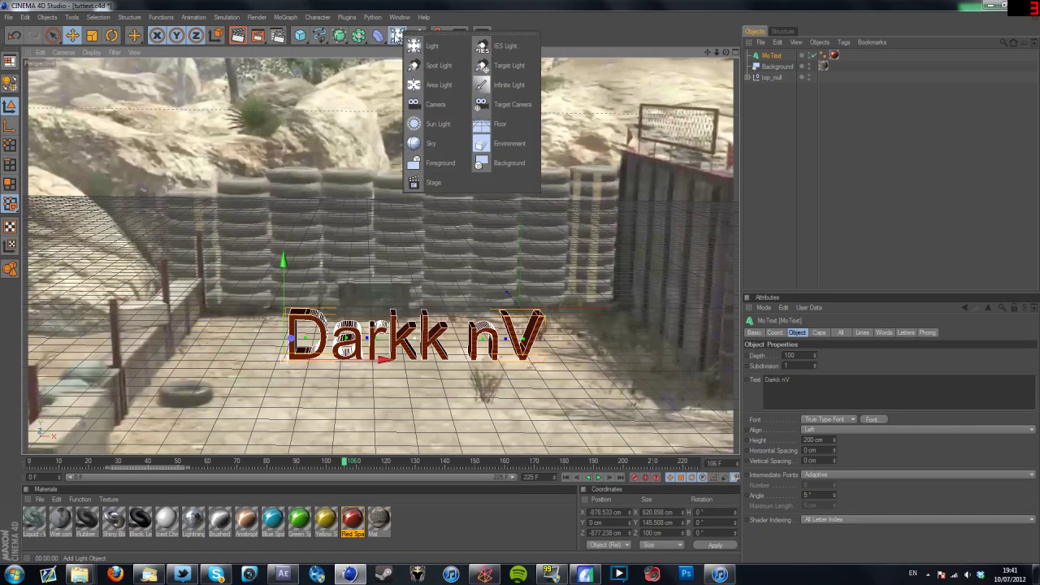
left_click(500, 123)
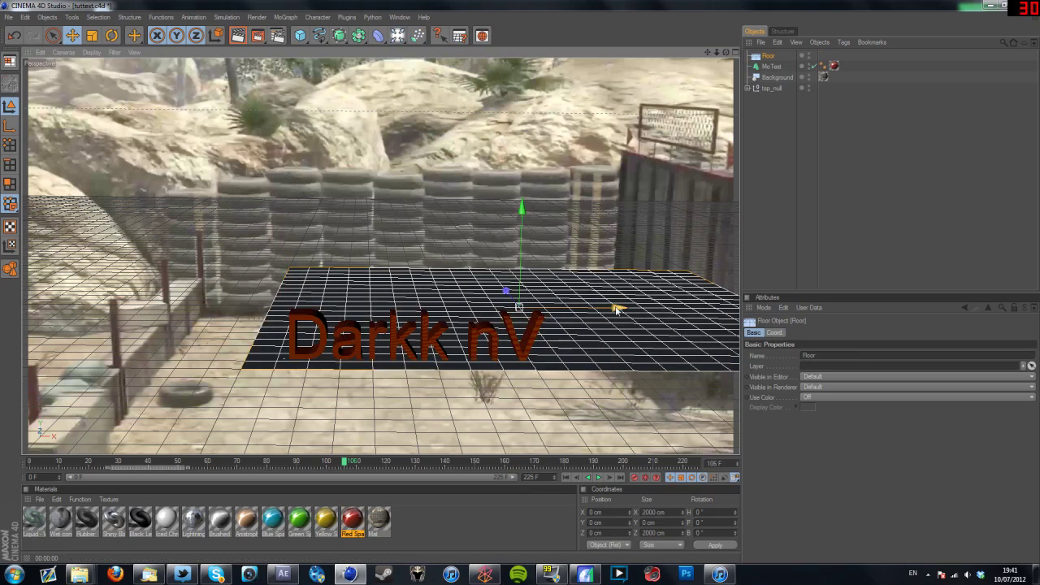
left_click_drag(616, 309, 500, 307)
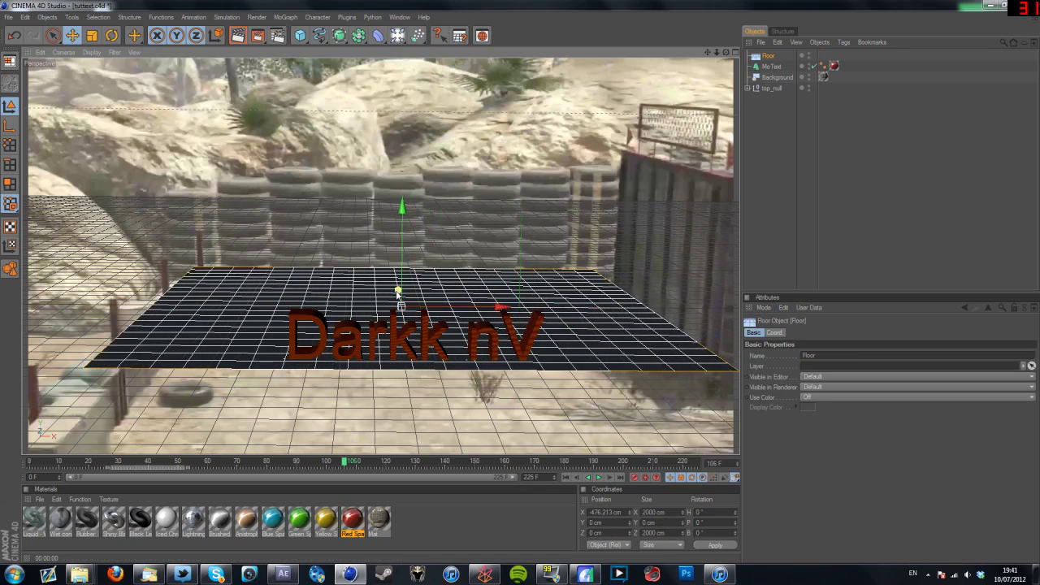
left_click_drag(398, 291, 406, 335)
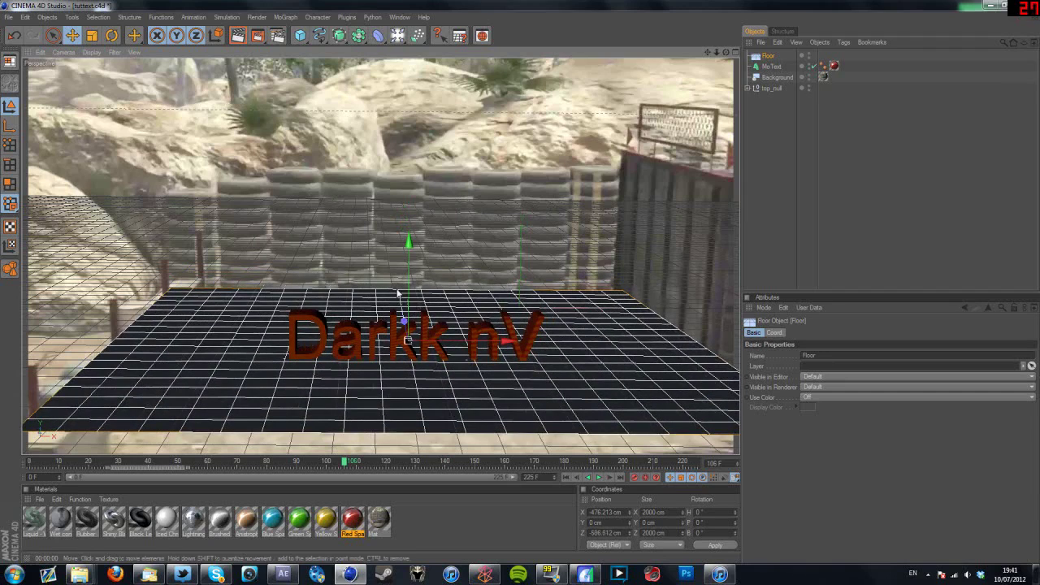
left_click(235, 37)
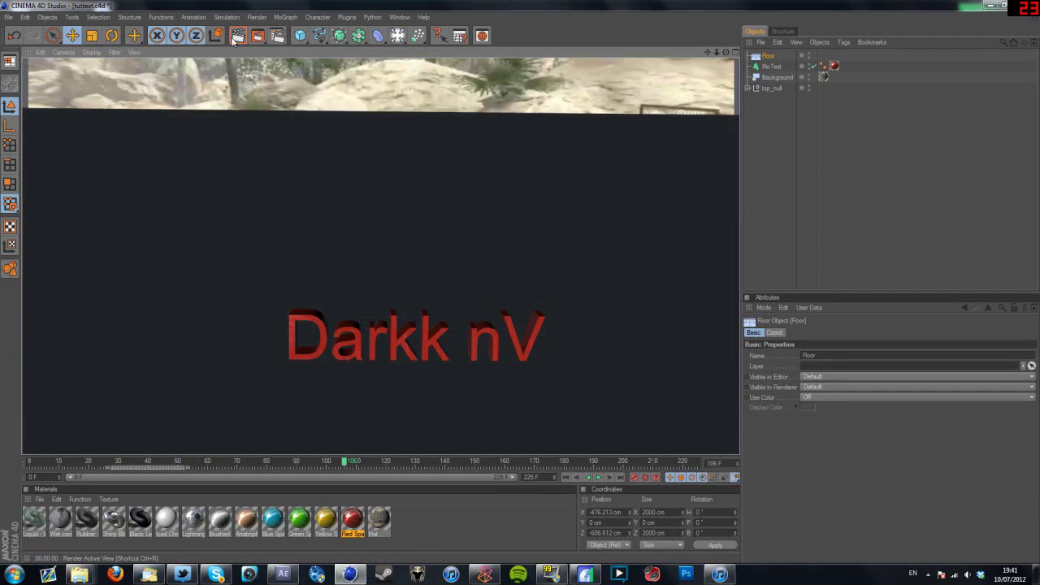
left_click(344, 205)
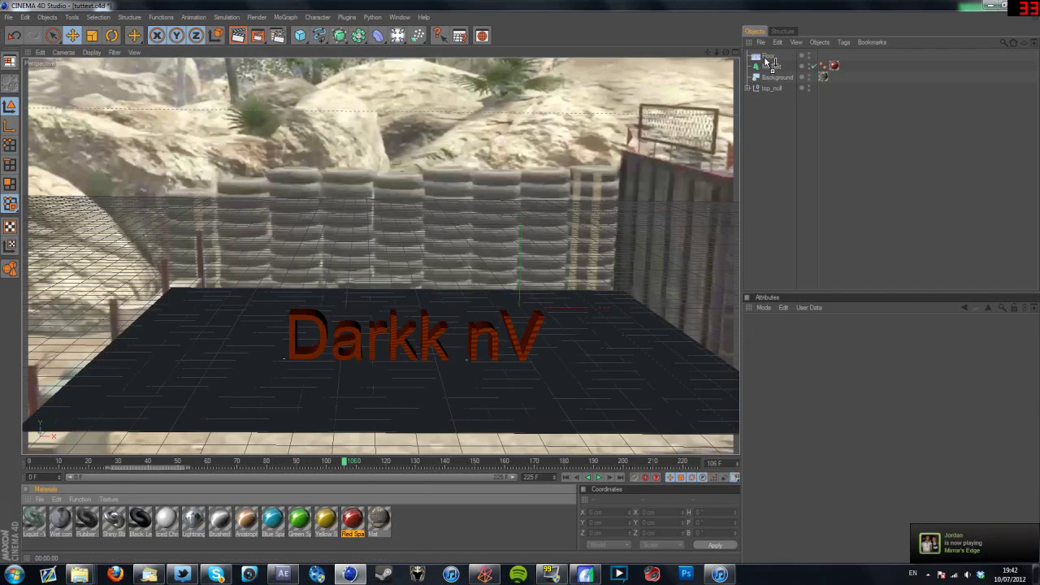
- Texture the floor with Mat using Frontal projection and test-render the scene
left_click_drag(766, 57, 769, 57)
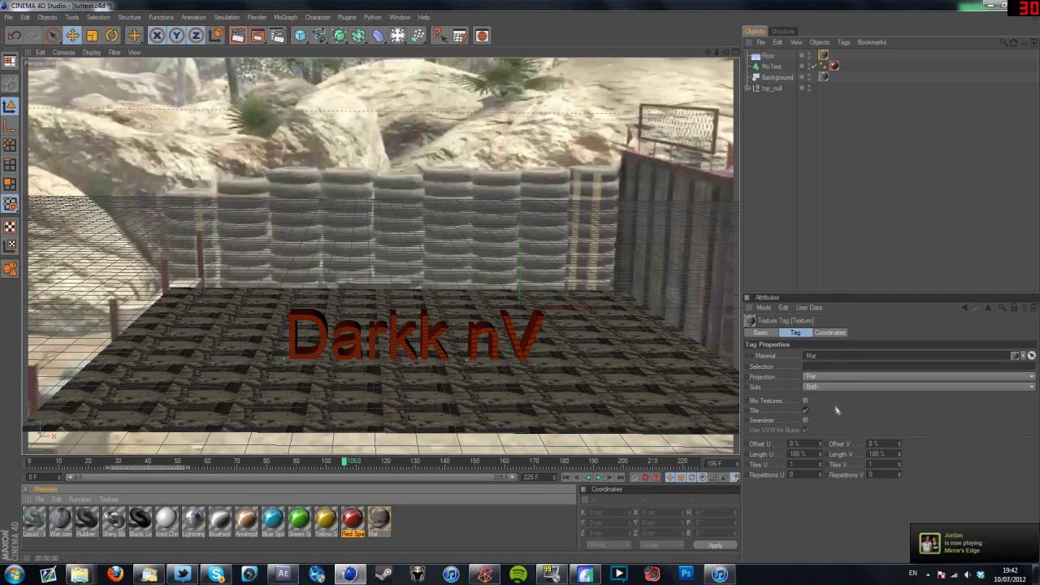
left_click(827, 376)
left_click(823, 428)
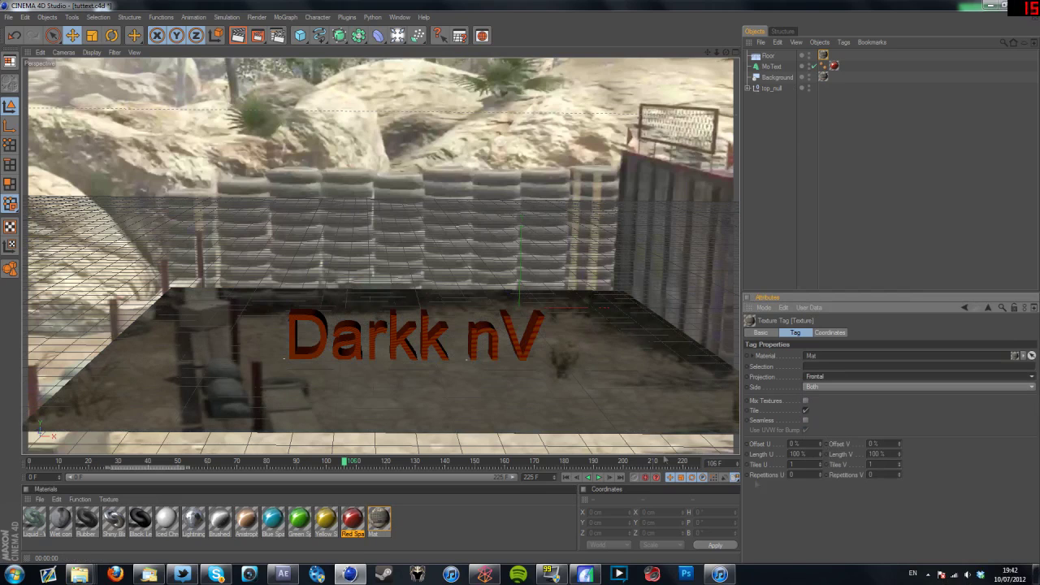
left_click(482, 373)
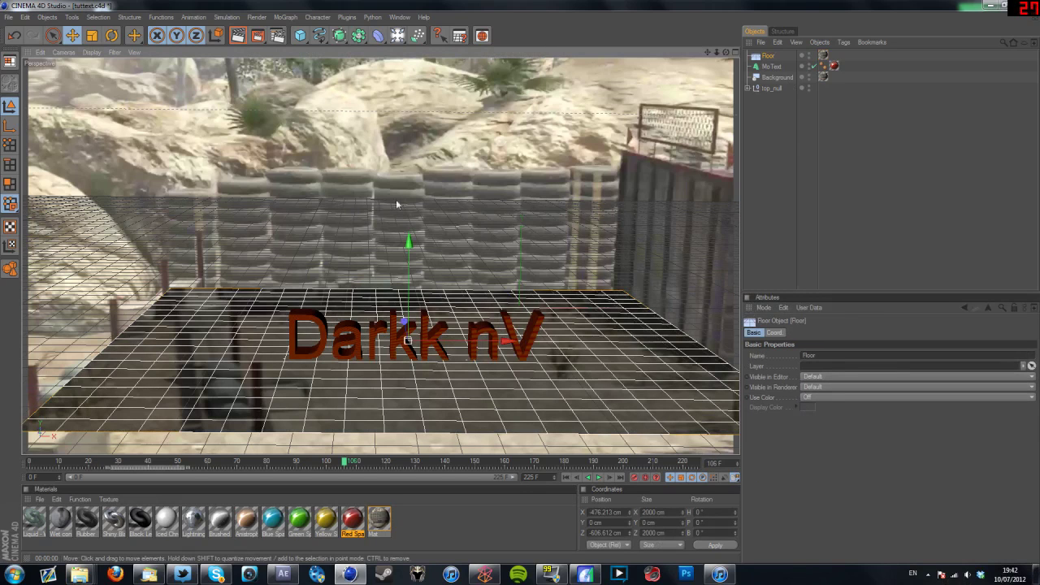
left_click(238, 35)
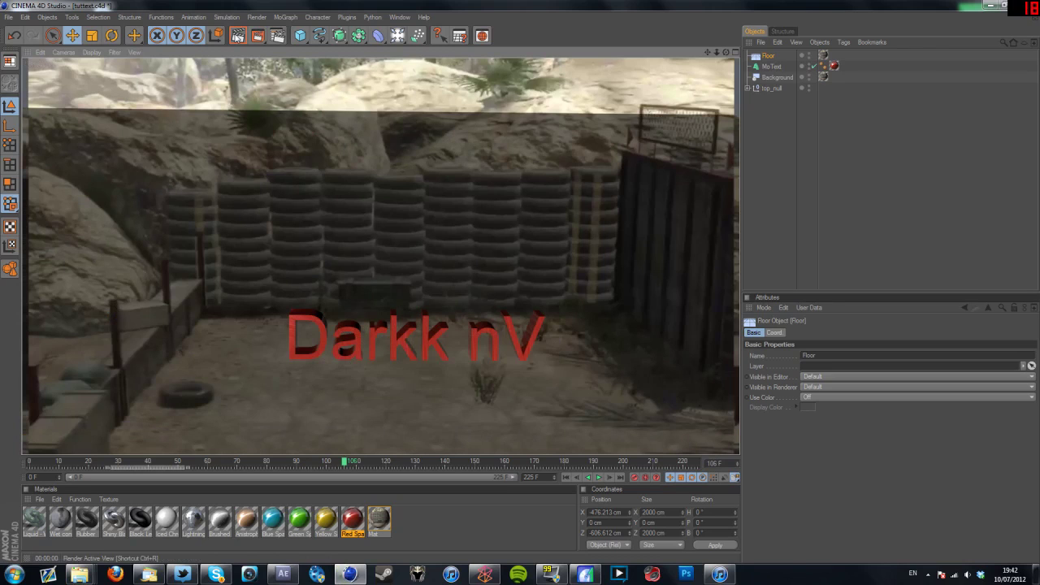
left_click(542, 327)
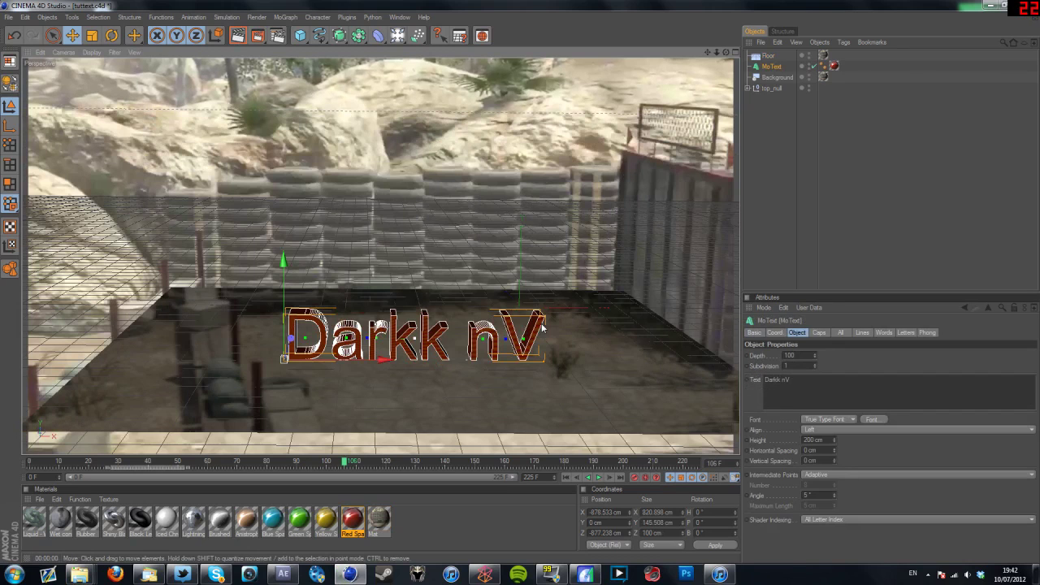
left_click(576, 403)
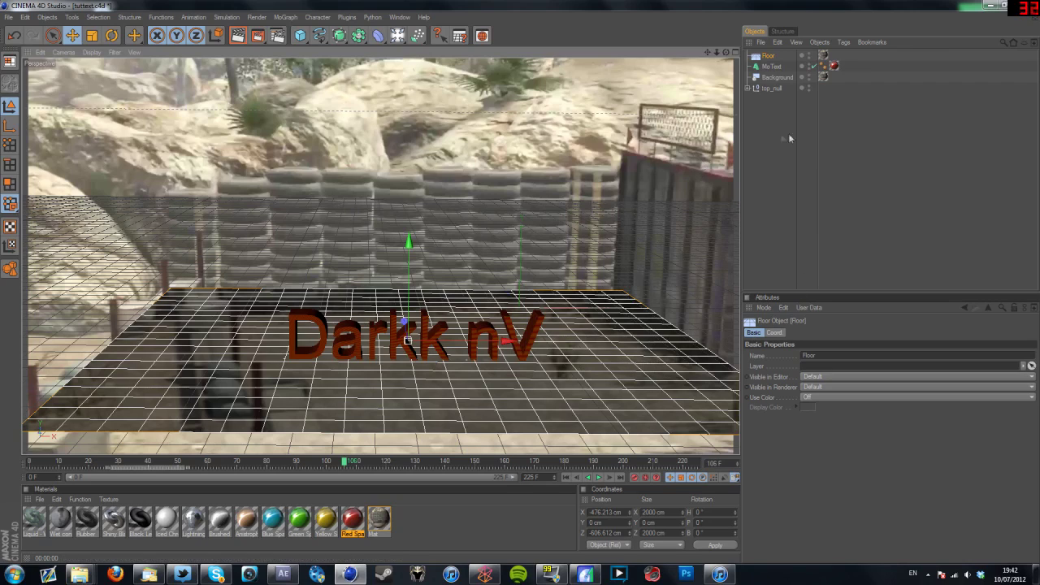
left_click(834, 140)
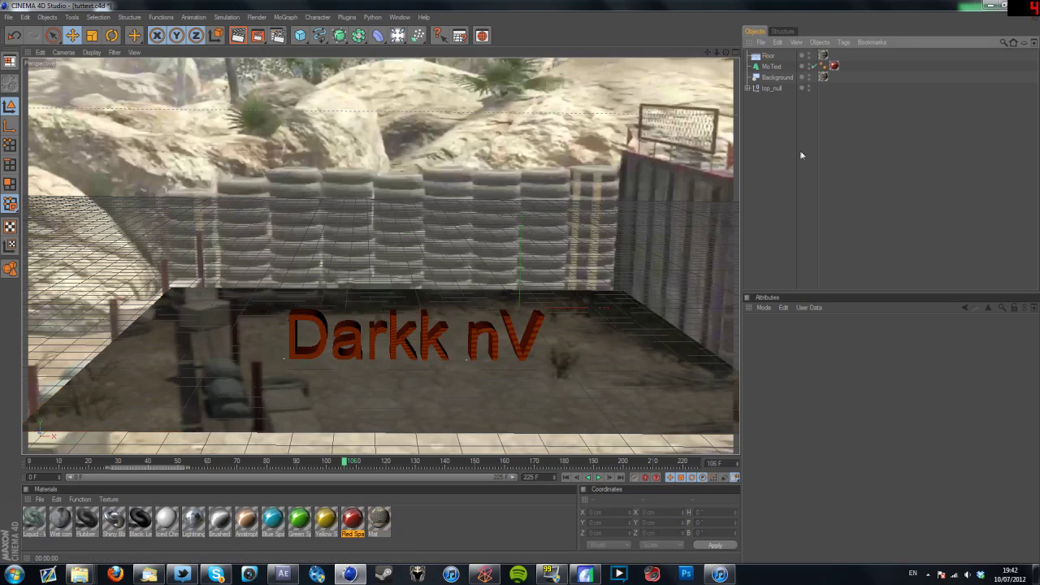
- Add a Light object and raise it above the text
left_click_drag(397, 35, 416, 46)
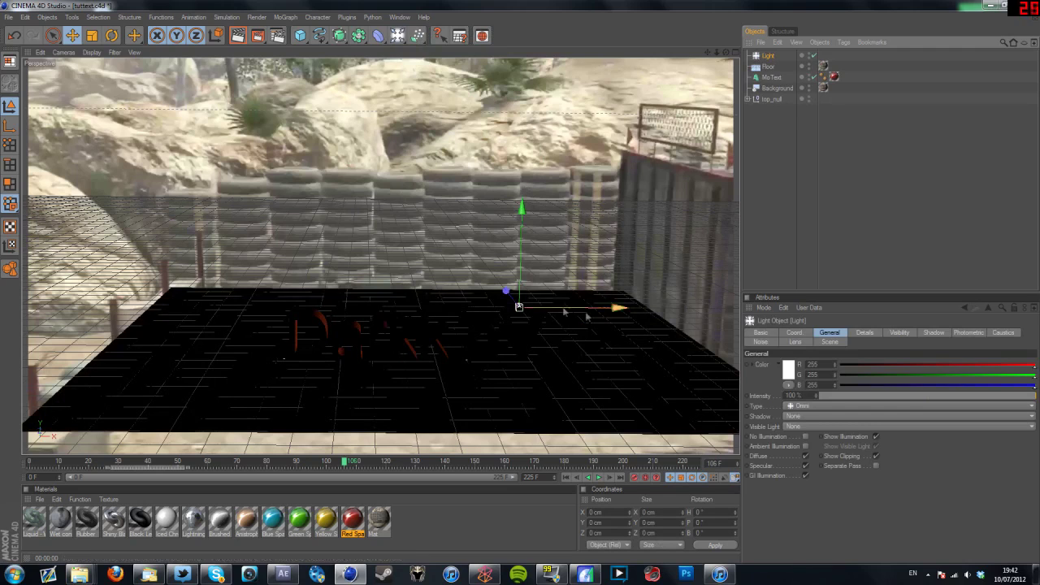
left_click_drag(523, 208, 523, 49)
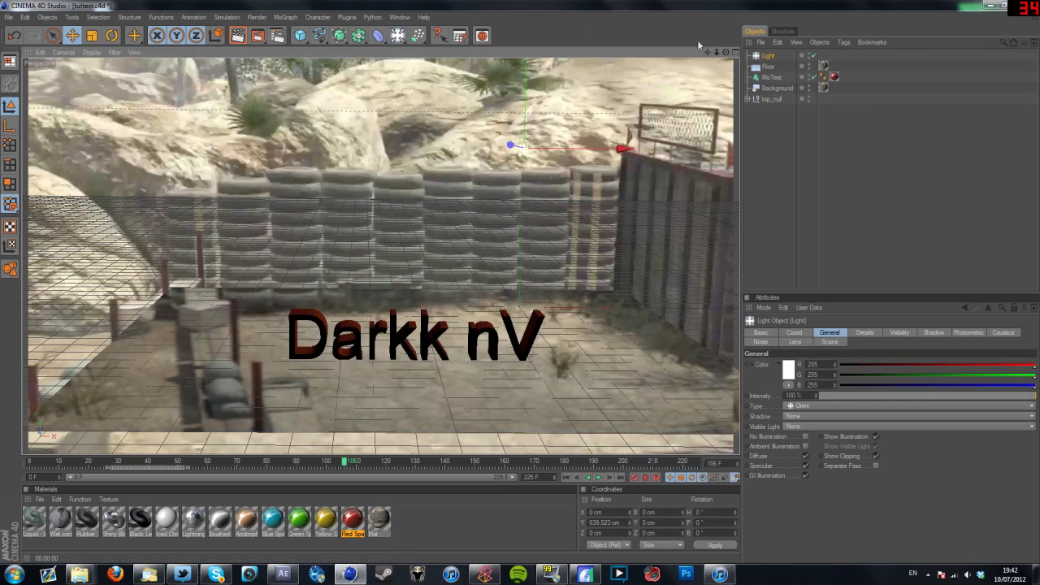
left_click_drag(511, 146, 505, 145)
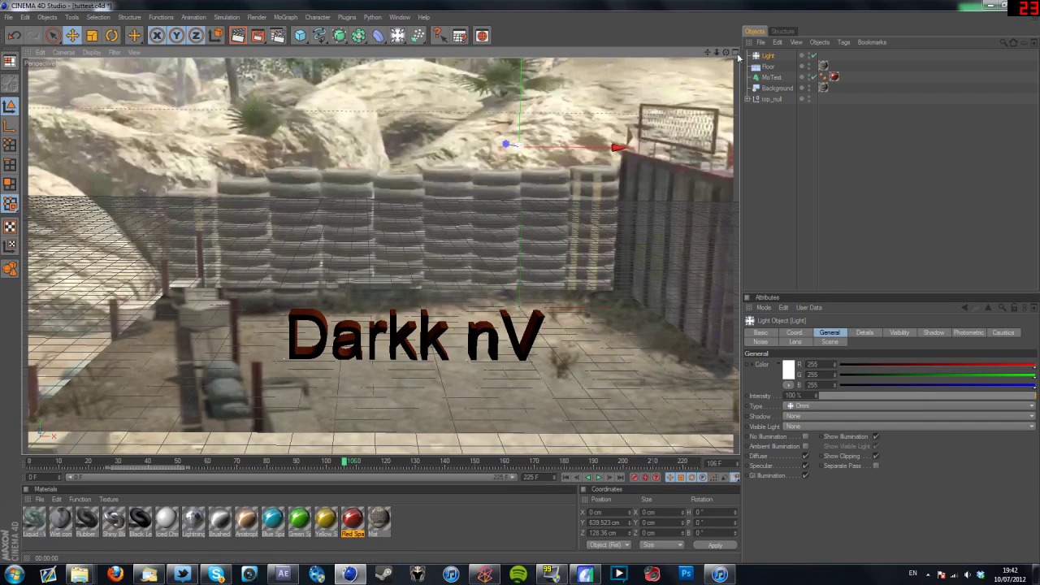
- Position the light at Y 951.2 cm and Z -624.578 cm, high in front of the text
left_click_drag(726, 53, 618, 59)
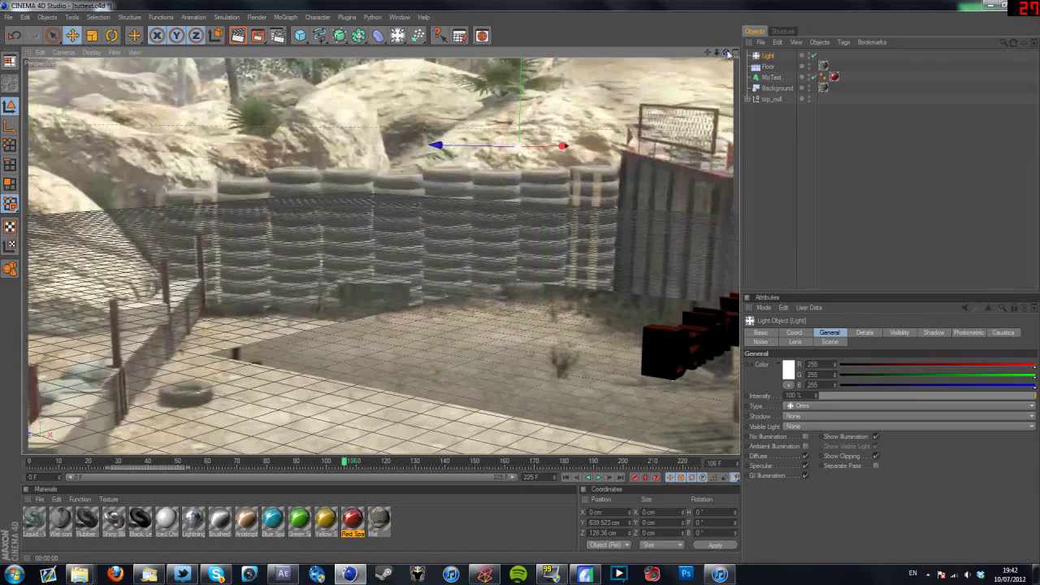
left_click_drag(520, 147, 690, 151)
mouse_move(716, 54)
left_mouse_down()
mouse_move(715, 75)
mouse_move(729, 56)
left_mouse_up()
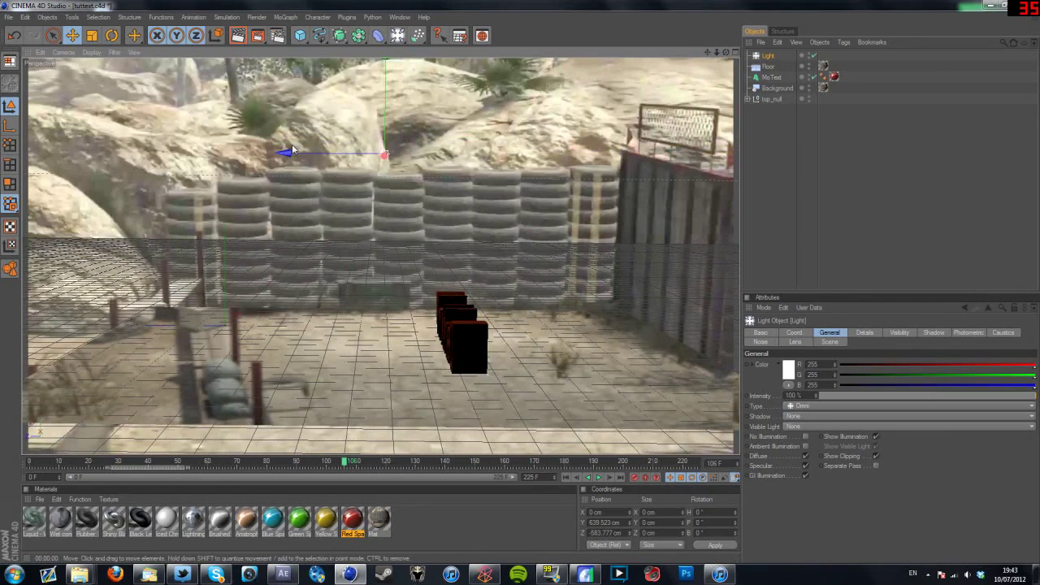
left_click_drag(291, 150, 334, 154)
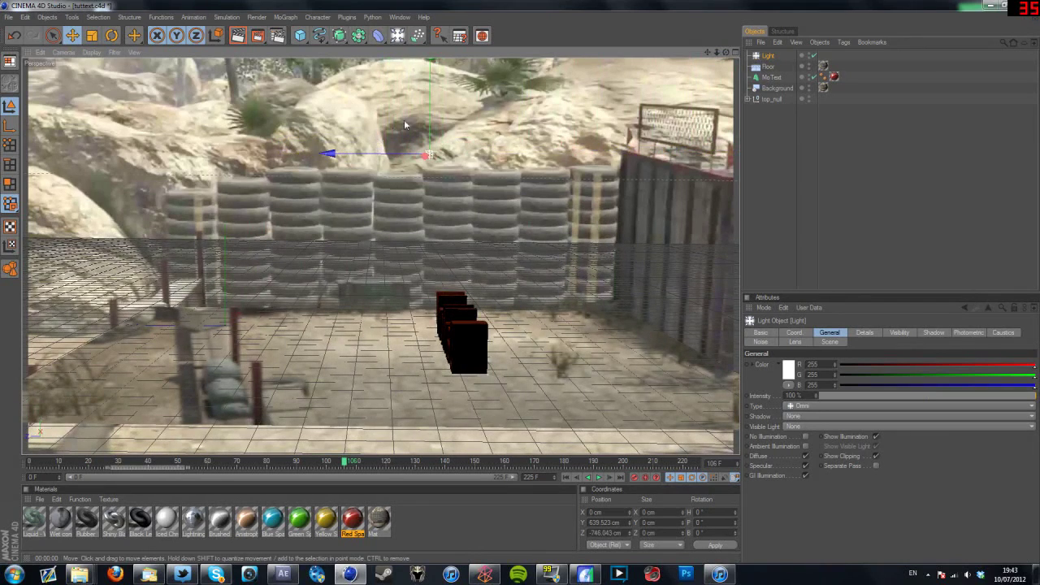
left_click_drag(429, 69, 429, 94)
left_click_drag(429, 155, 351, 71)
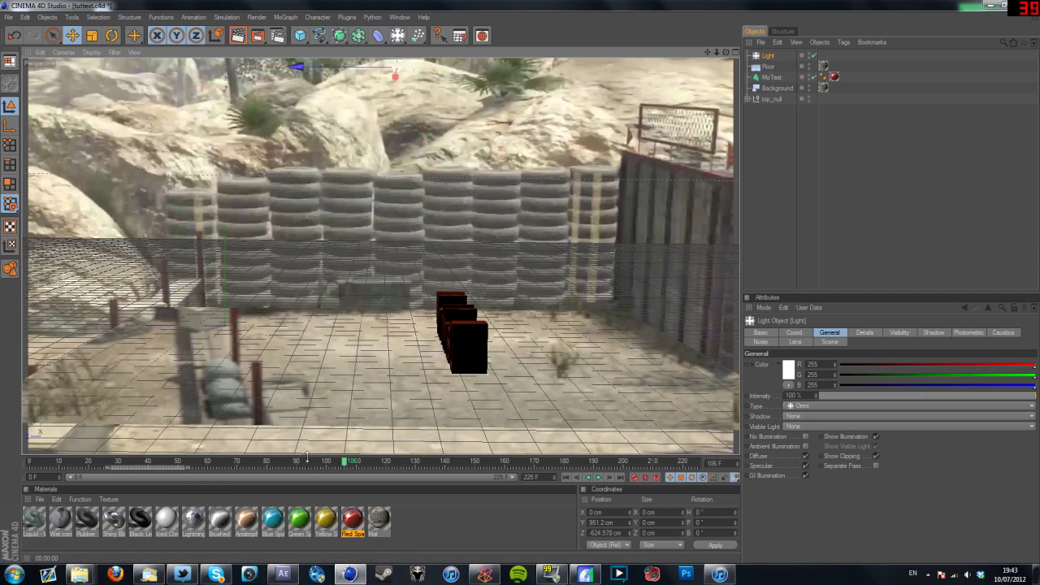
left_click(322, 464)
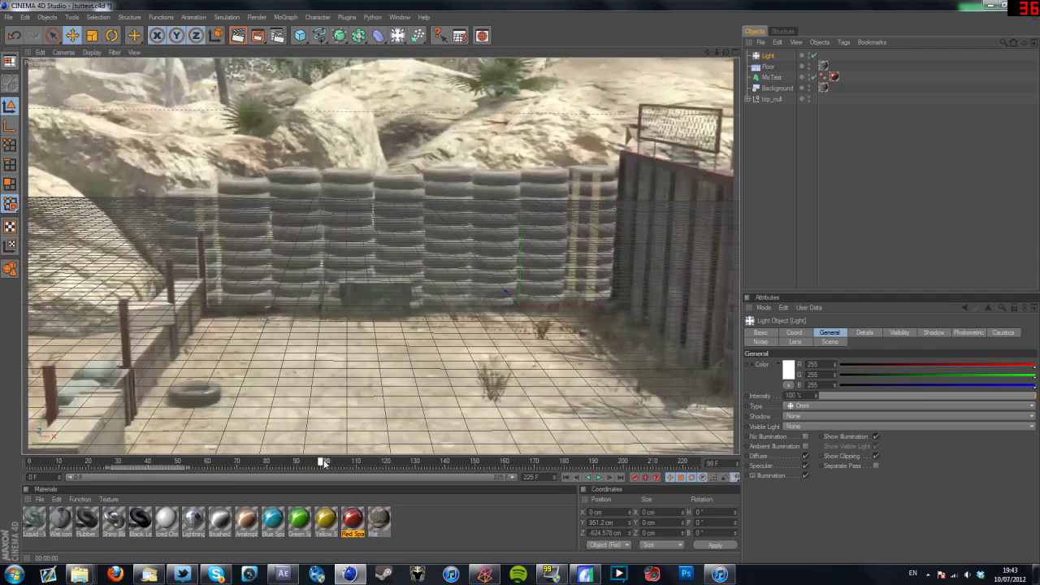
- Test-render the current lighting before adding shadows
left_click(239, 36)
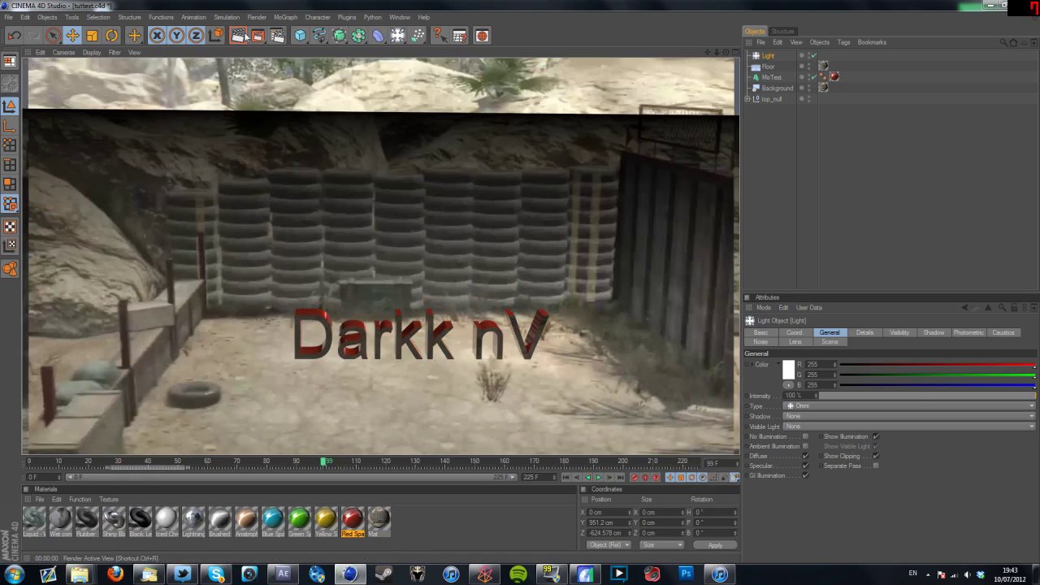
left_click(510, 382)
left_click(491, 337)
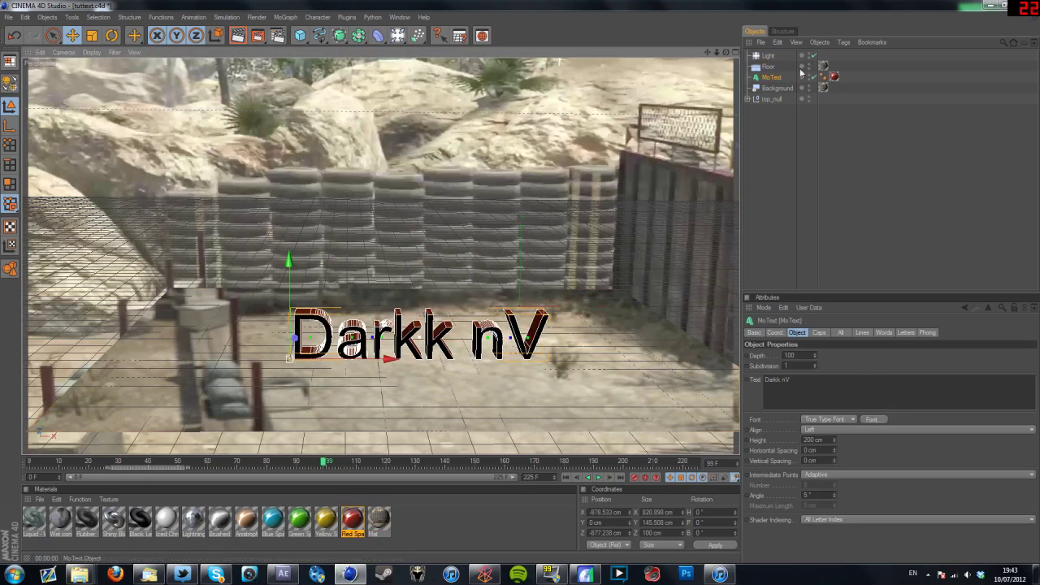
- Give the light Shadow Maps (Soft) shadows at 75% density and test-render the result
left_click(762, 57)
left_click(934, 333)
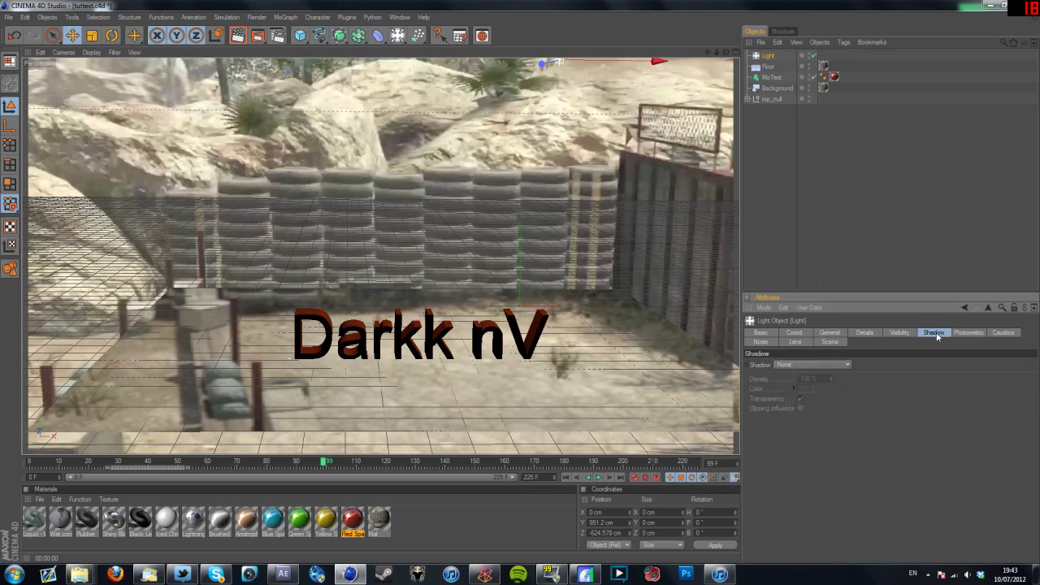
left_click(809, 364)
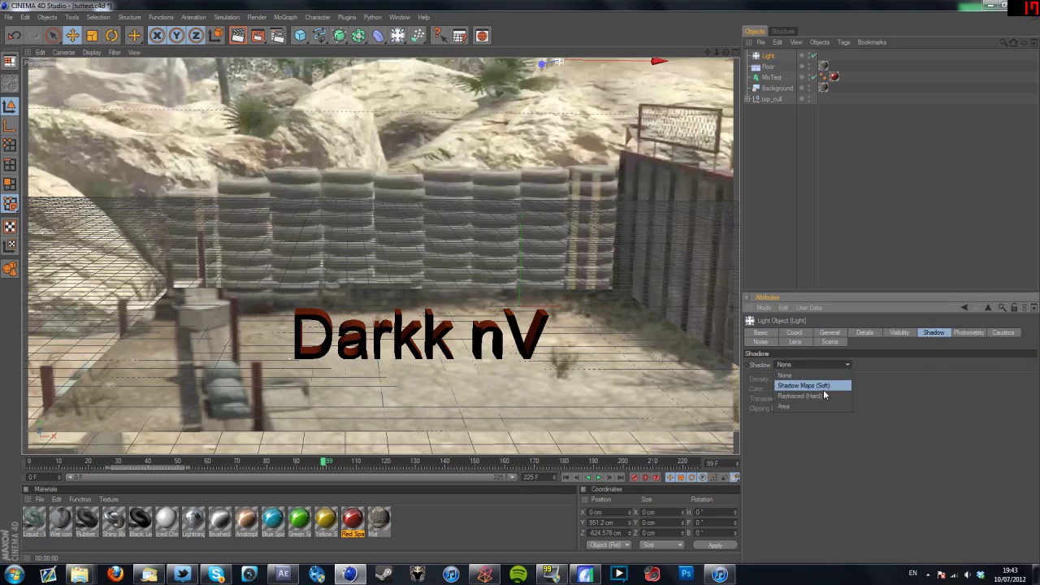
left_click(813, 389)
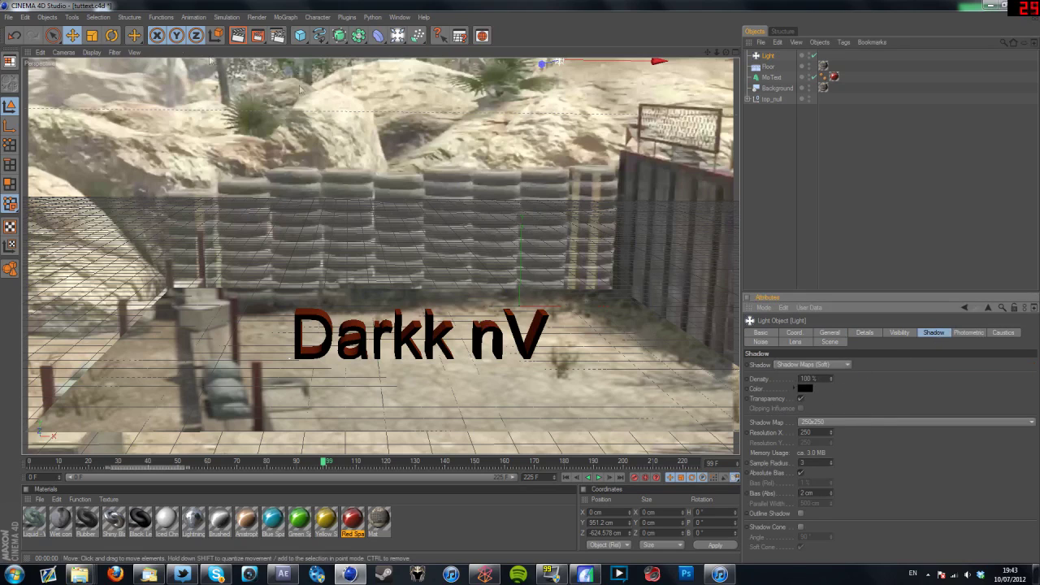
left_click(238, 37)
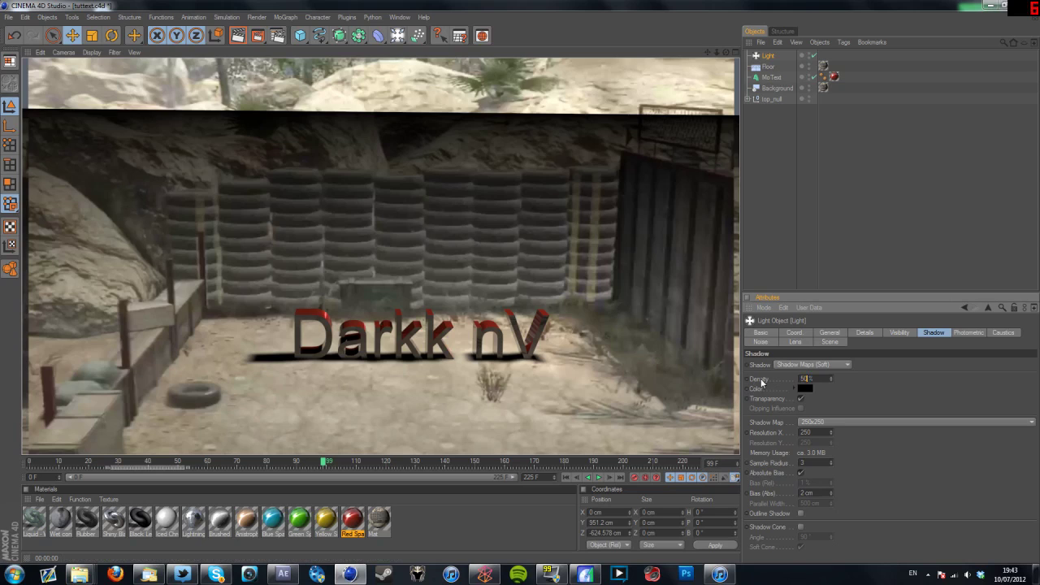
left_click(237, 35)
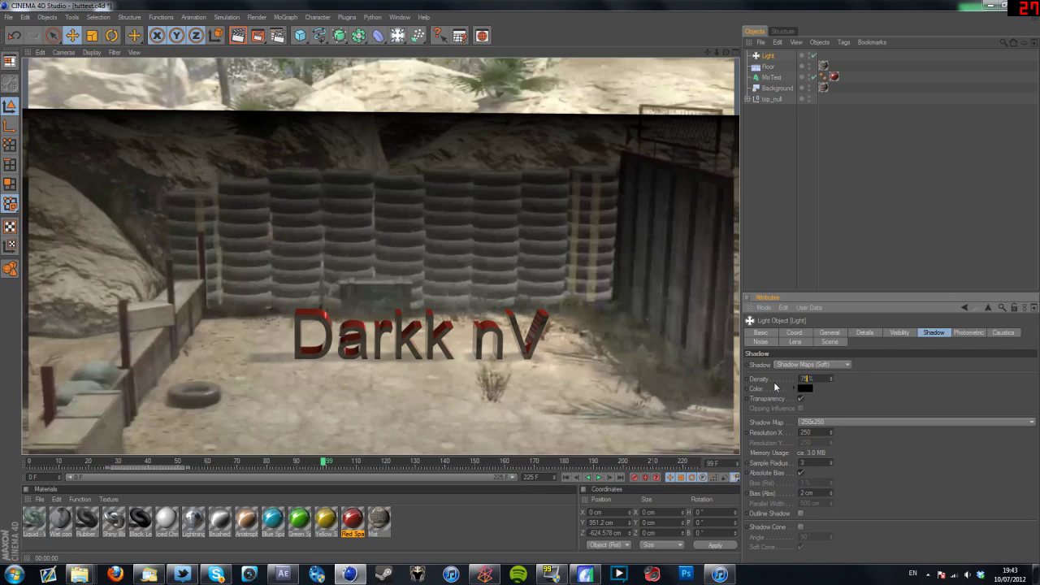
key("Return")
left_click(238, 36)
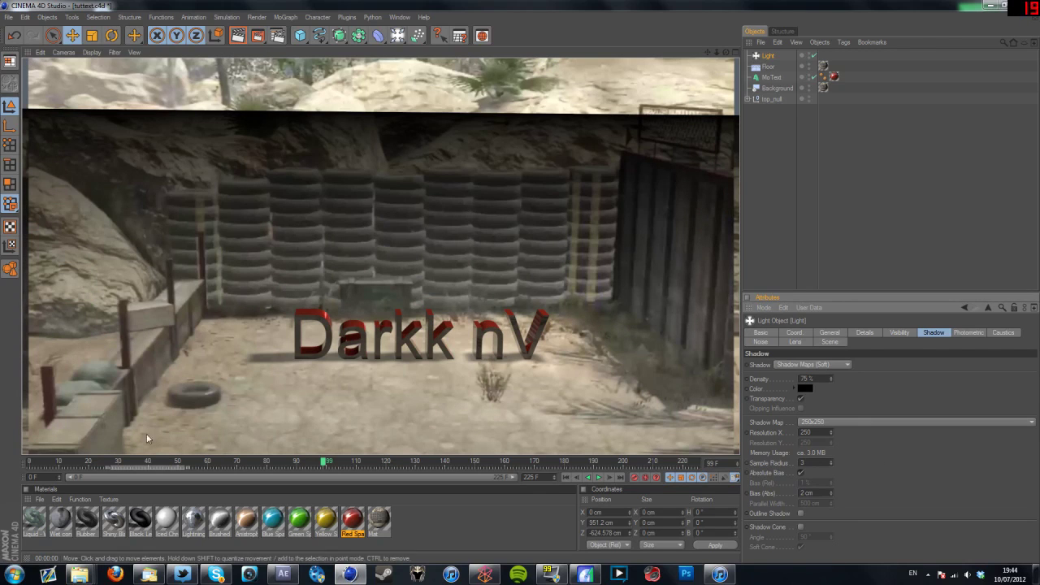
left_click(228, 461)
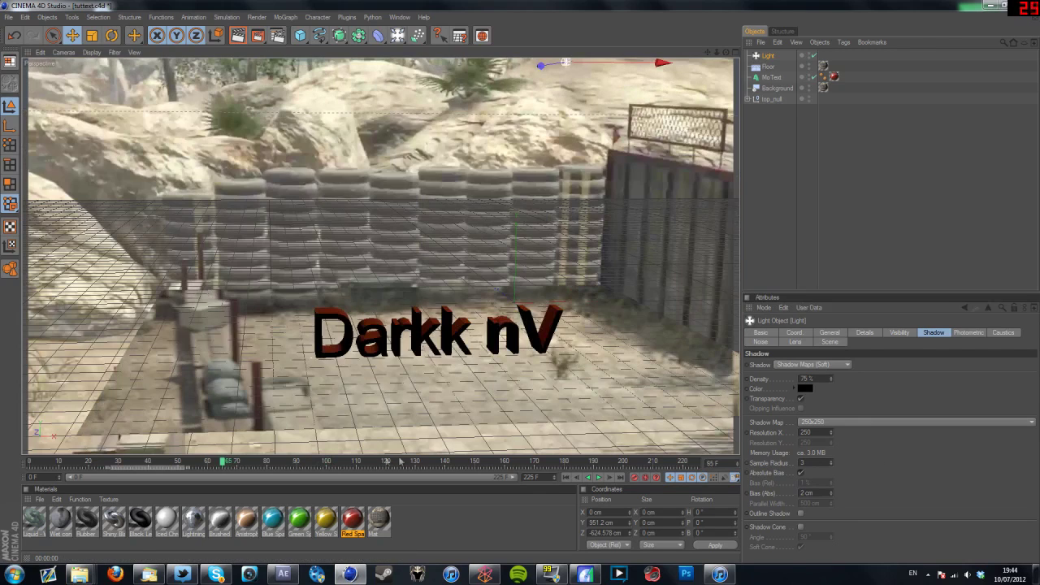
- Scrub to frame 222, test-render, then leave the playhead at frame 114 with Darkk nV selected
left_click_drag(400, 461, 691, 461)
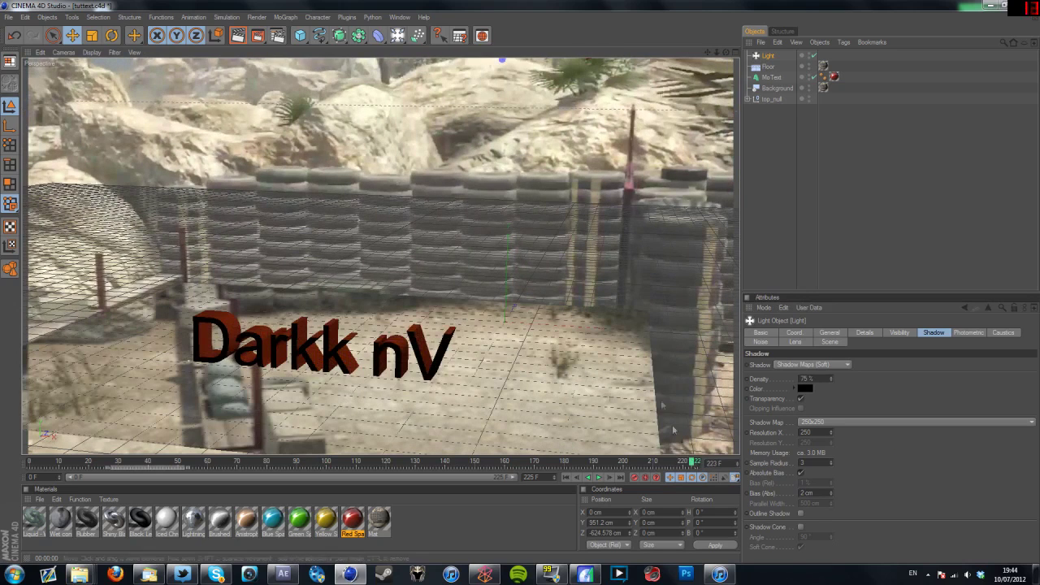
left_click(237, 35)
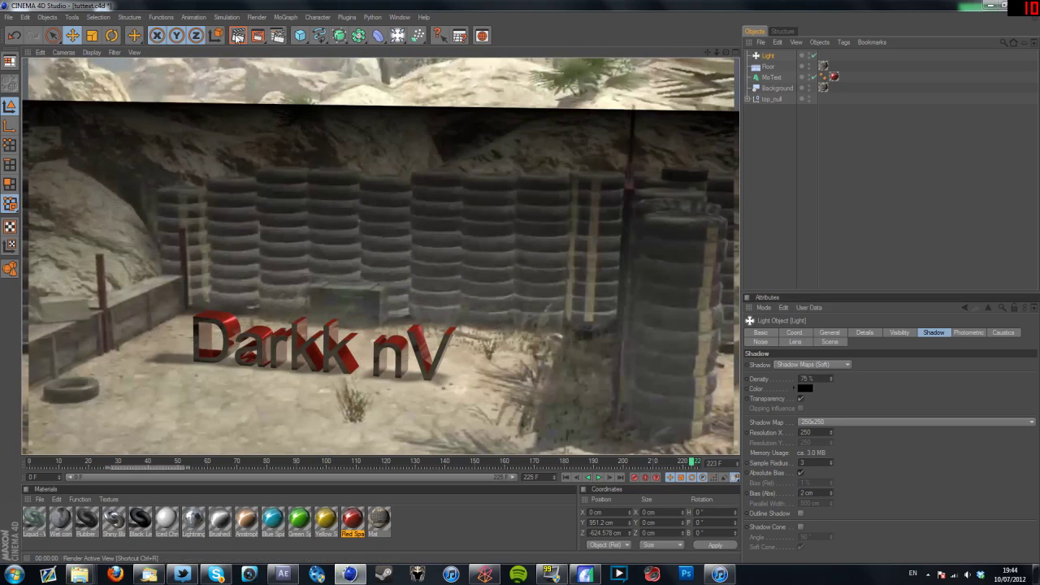
left_click(432, 464)
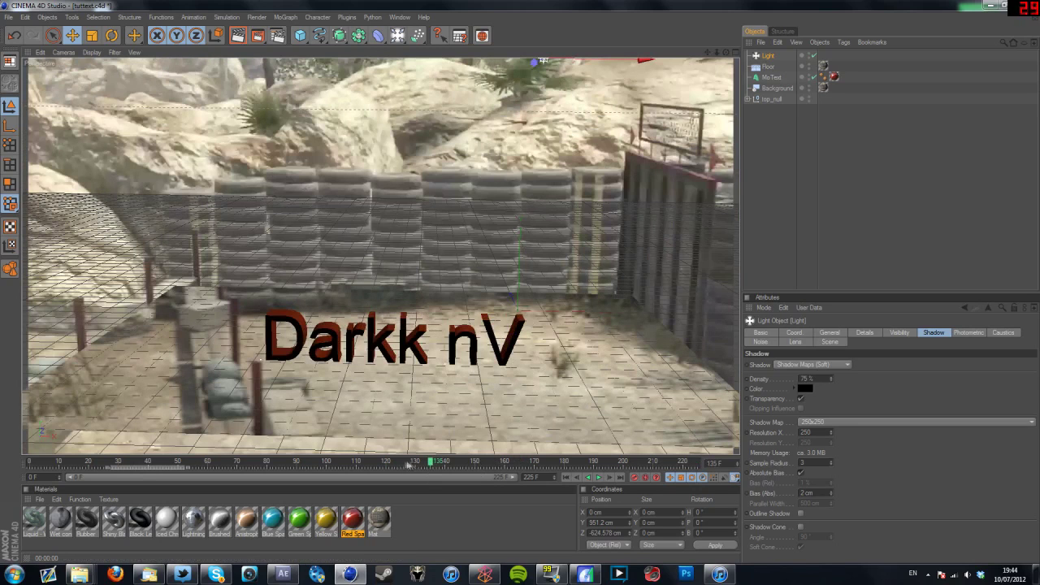
left_click_drag(409, 465, 368, 465)
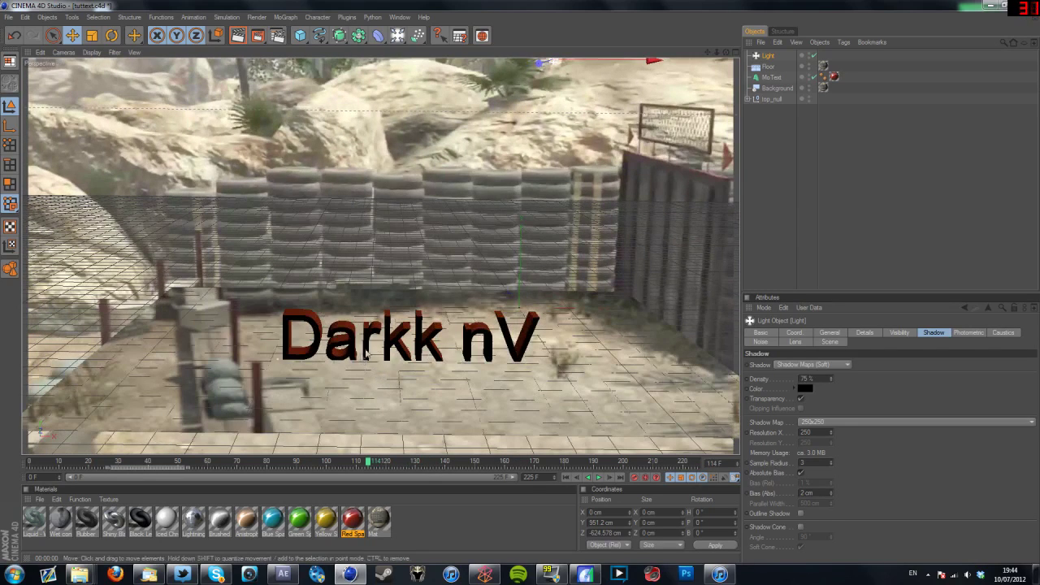
left_click(367, 355)
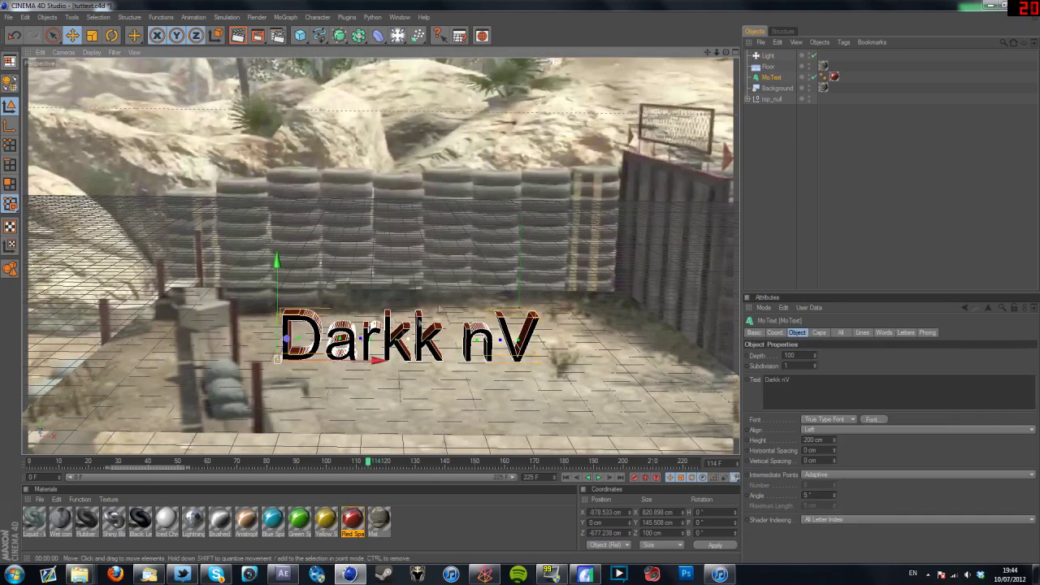
- Lower the light to about 512 cm above the text and test-render the shadow
left_click(772, 57)
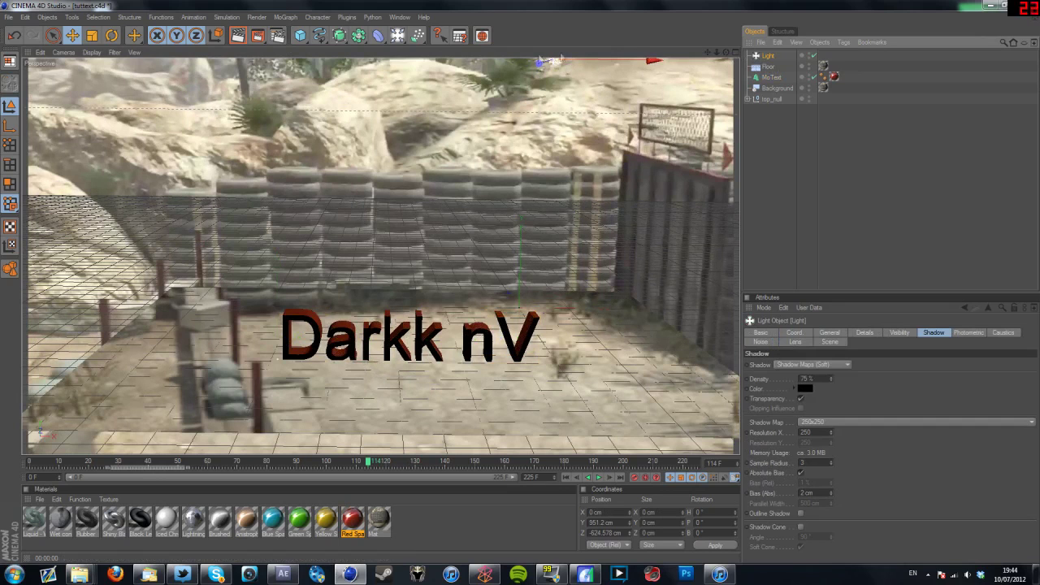
left_click_drag(725, 54, 703, 62)
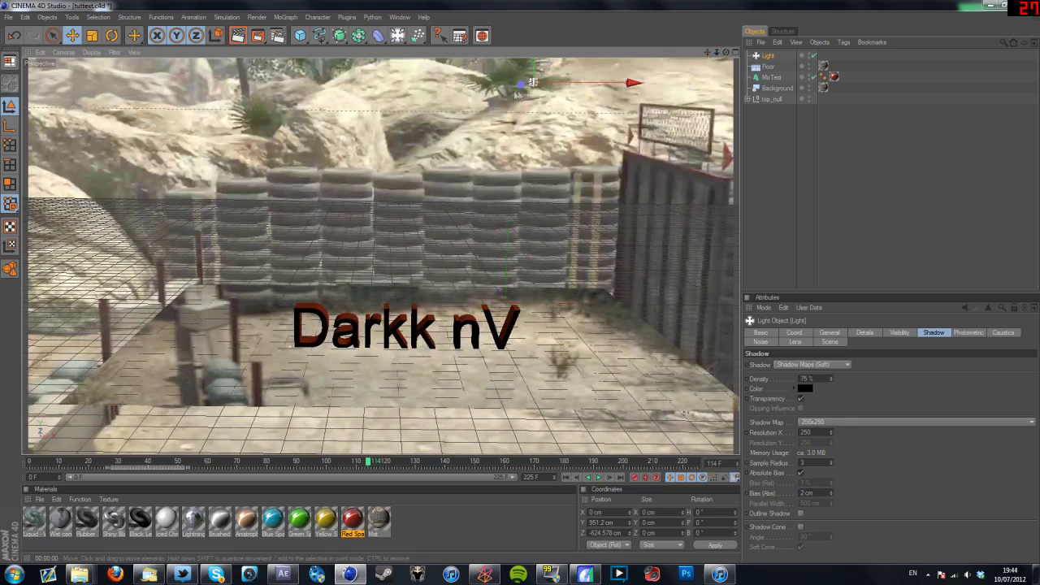
left_click_drag(526, 96, 530, 200)
key("ctrl+r")
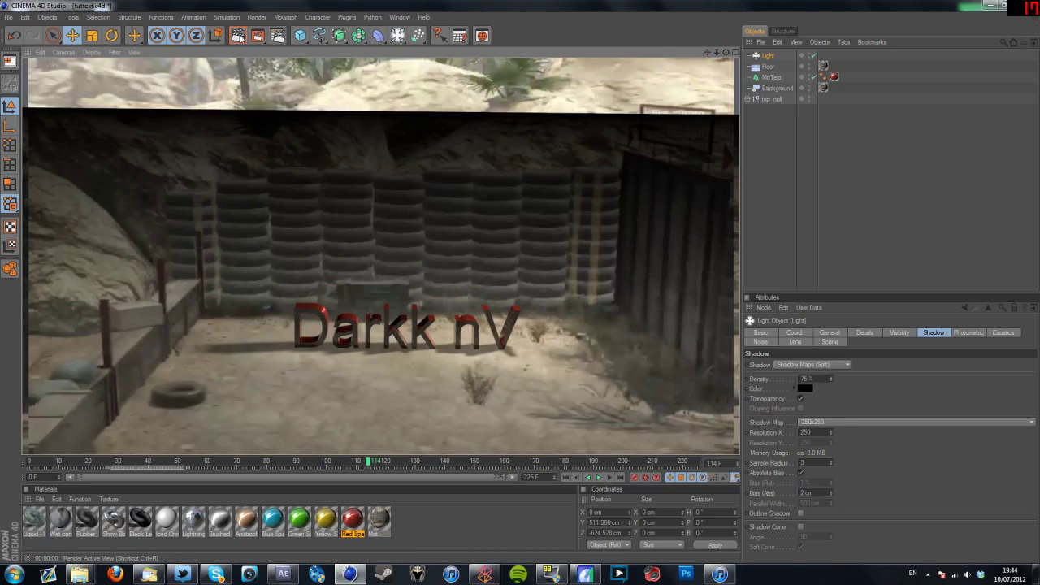
left_click(533, 238)
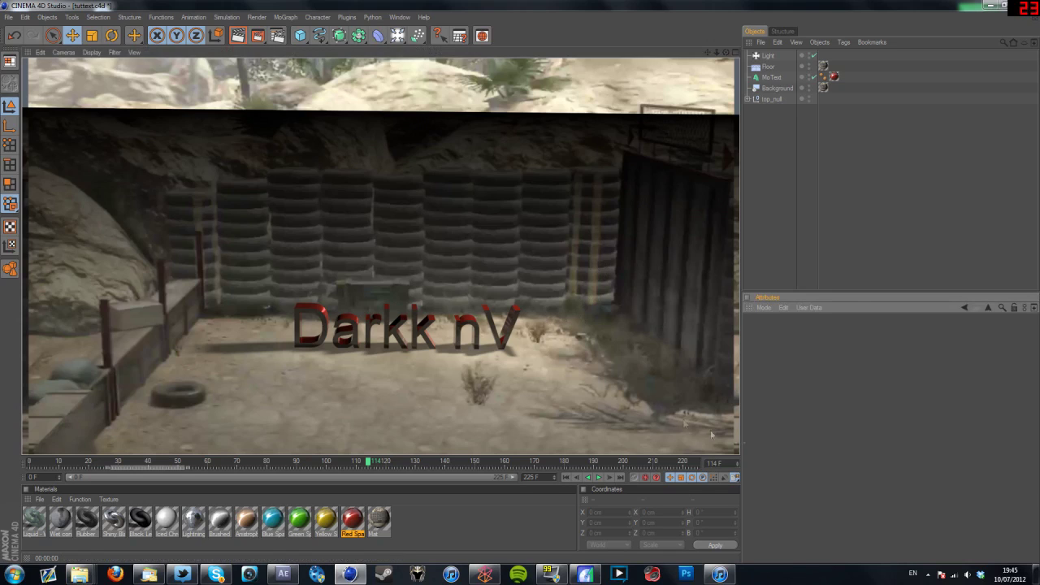
- Nudge the light, then slide it left, test-rendering the shadows after each move
left_click(636, 404)
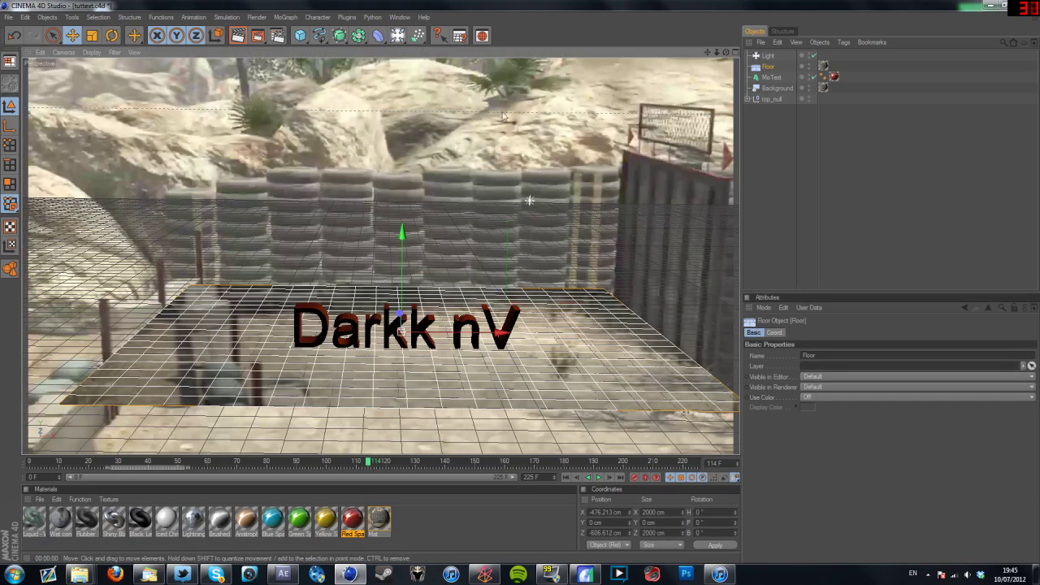
left_click(767, 56)
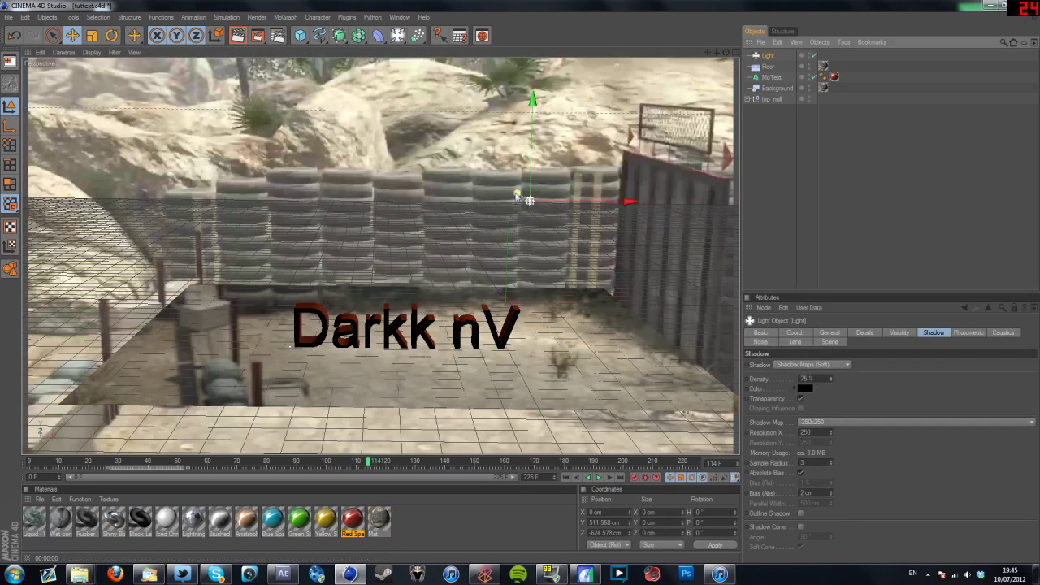
left_click_drag(529, 200, 526, 198)
key("ctrl+r")
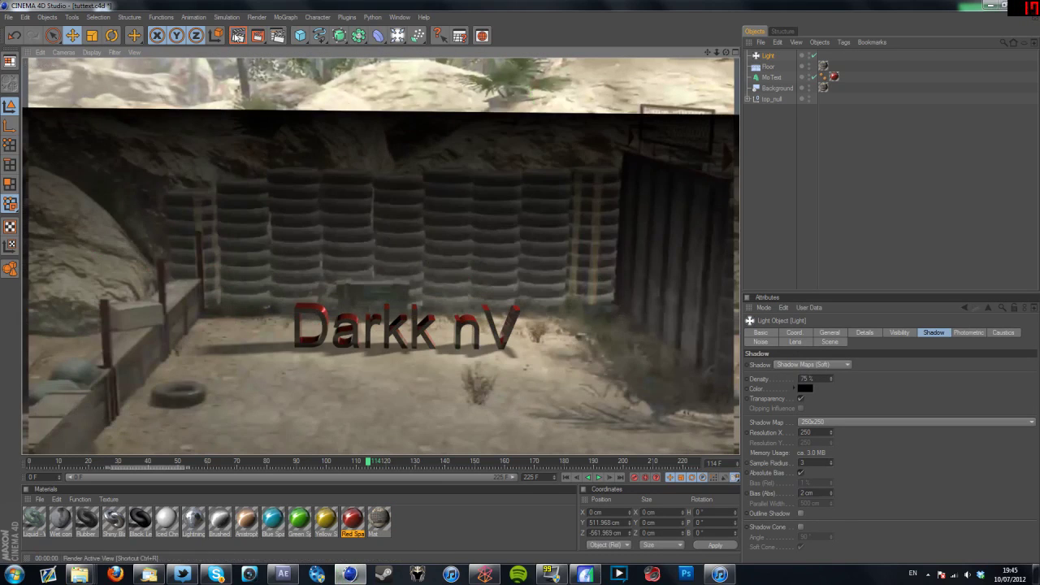
left_click(477, 202)
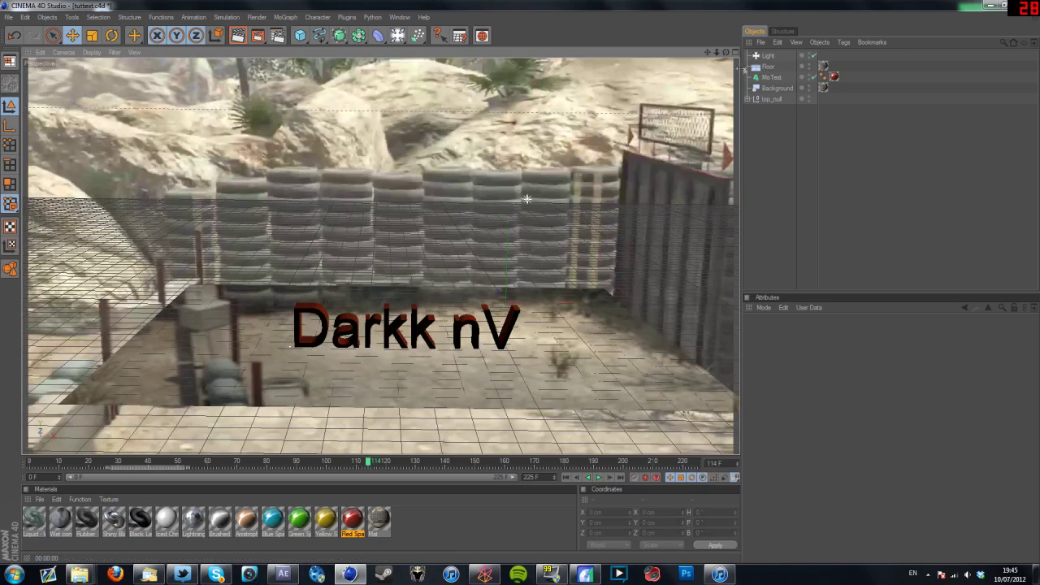
left_click(768, 55)
left_click_drag(626, 202, 576, 200)
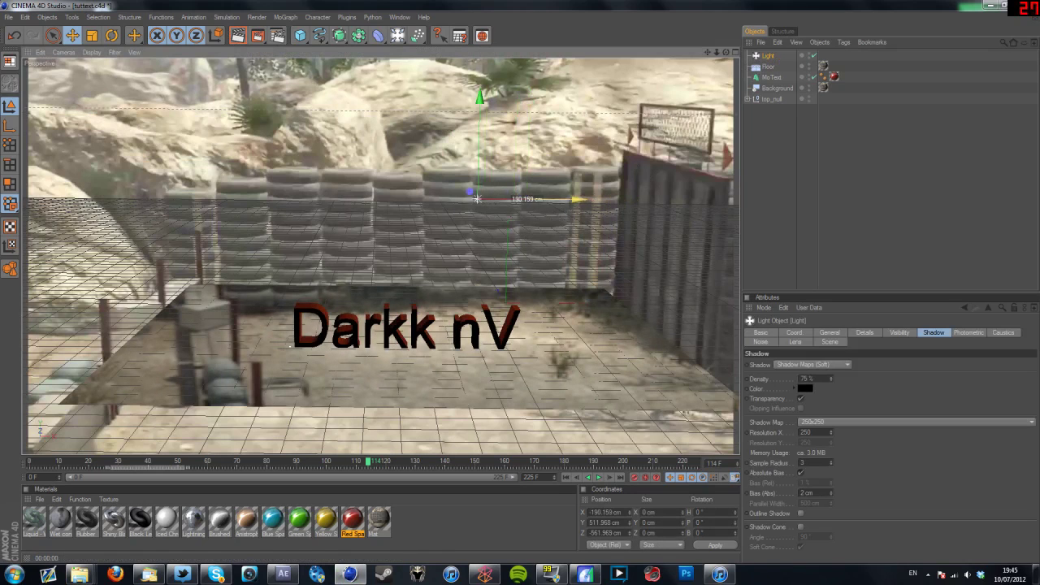
left_click(237, 35)
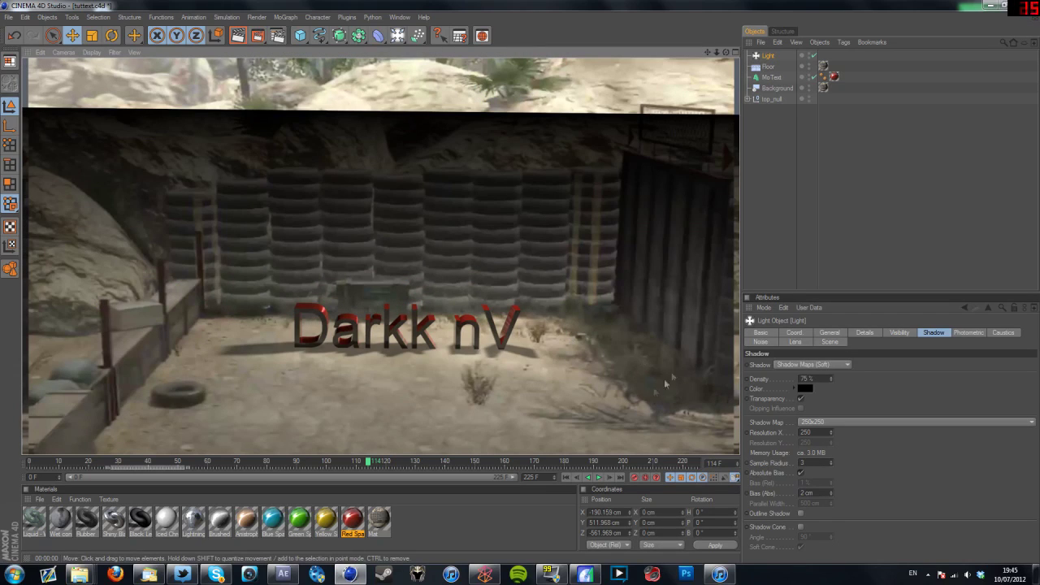
left_click(617, 422)
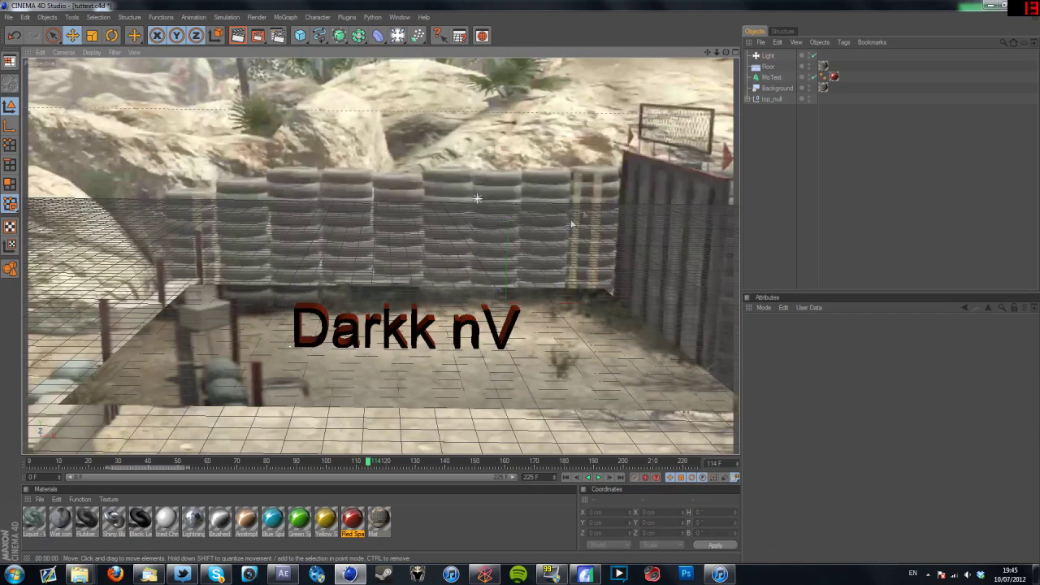
- Move the light back right to near its start (X -2.259 cm) and re-render
left_click(477, 199)
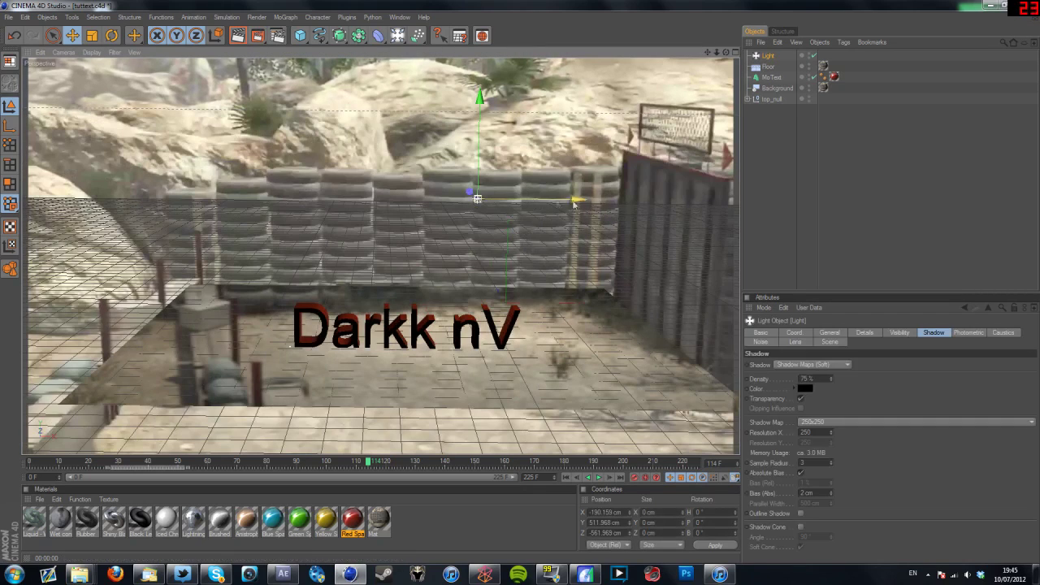
left_click_drag(477, 200, 503, 199)
left_click(238, 36)
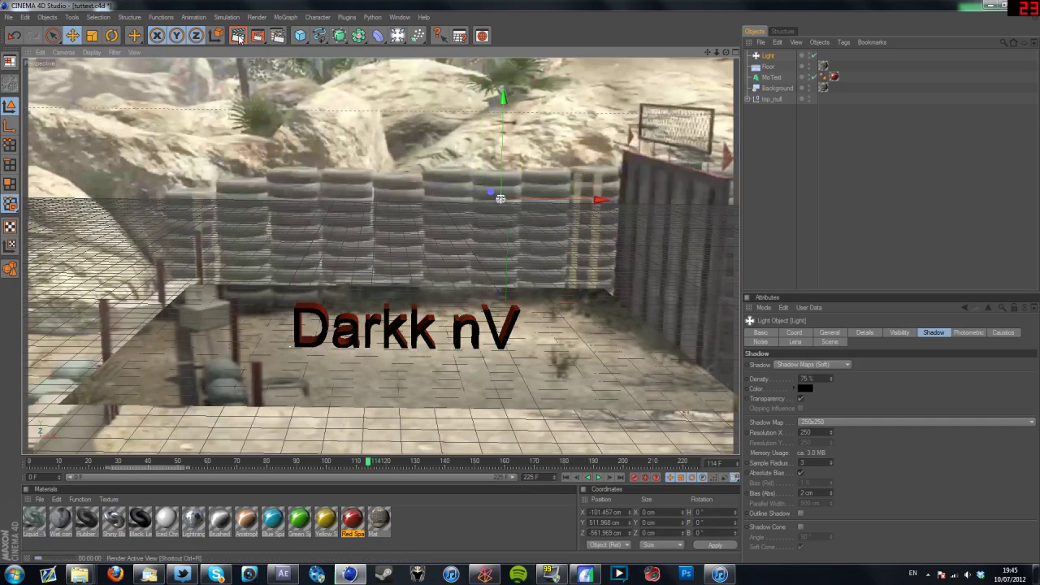
left_click(390, 327)
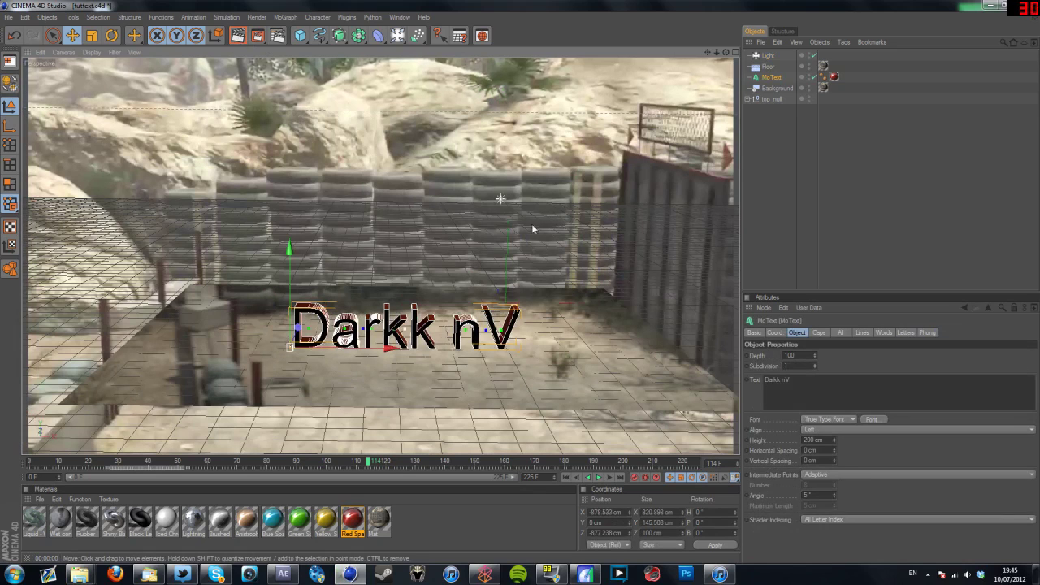
left_click(501, 198)
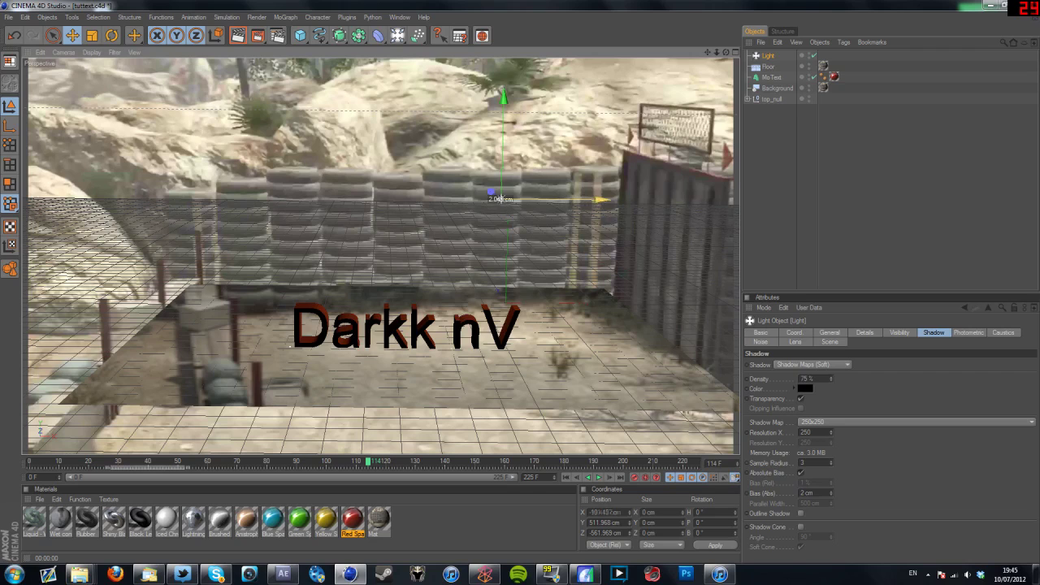
left_click_drag(500, 198, 526, 198)
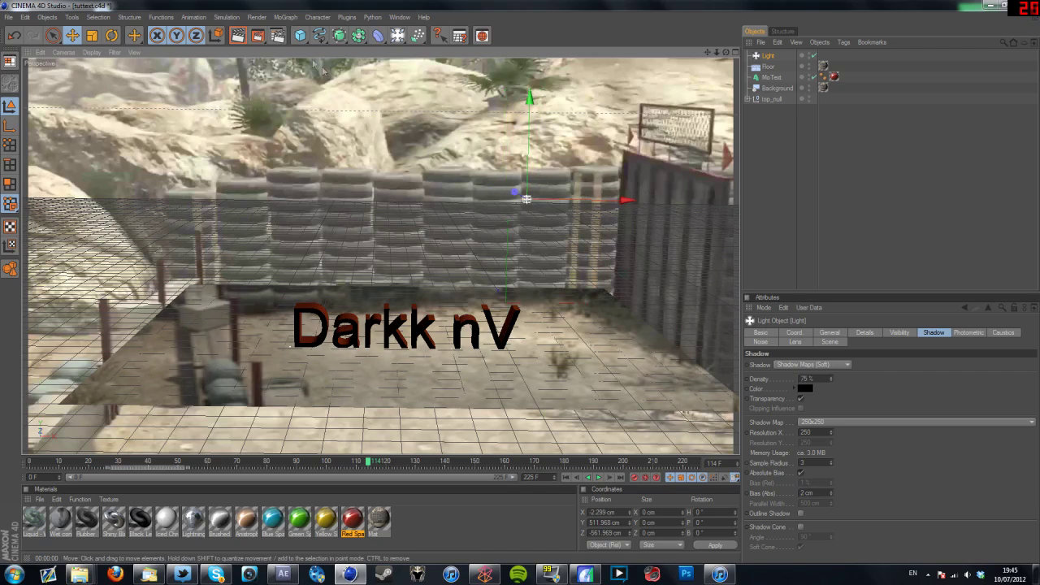
left_click(242, 37)
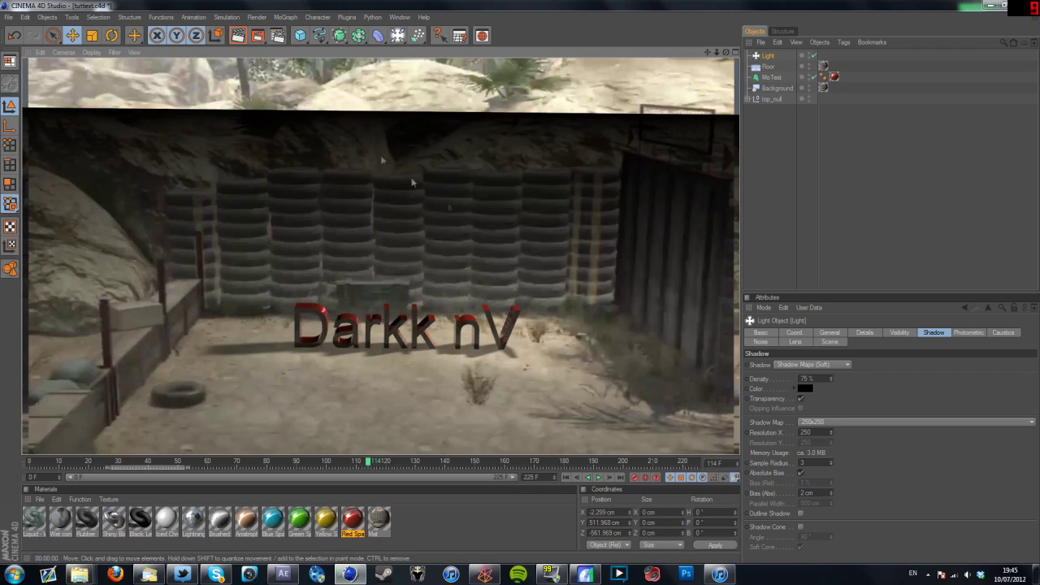
left_click(527, 199)
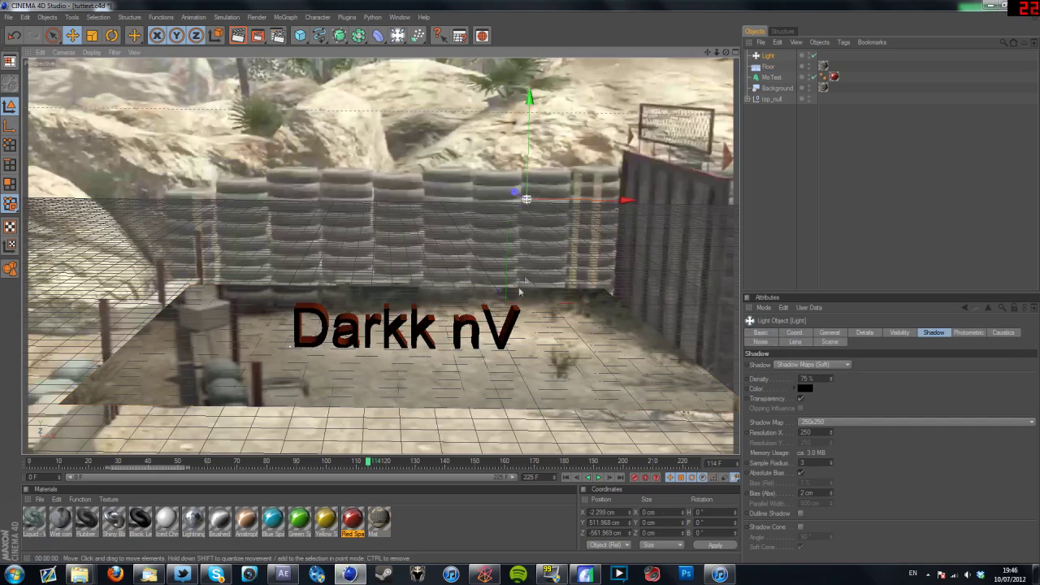
- Add a second light, Light.1, and raise it high and back along Z
left_click_drag(418, 36, 414, 42)
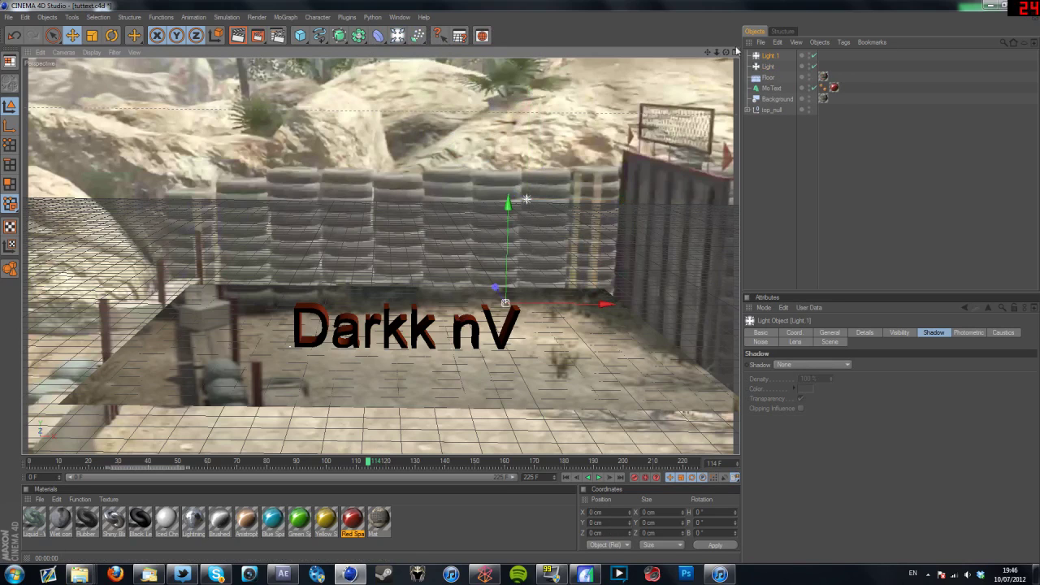
left_click_drag(728, 53, 713, 89)
left_click(639, 191)
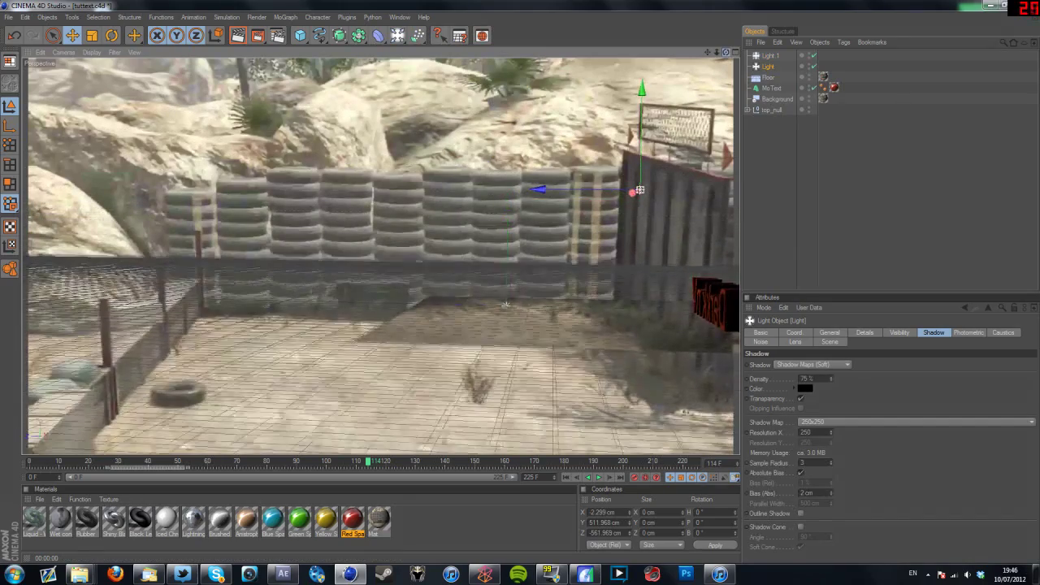
left_click(770, 56)
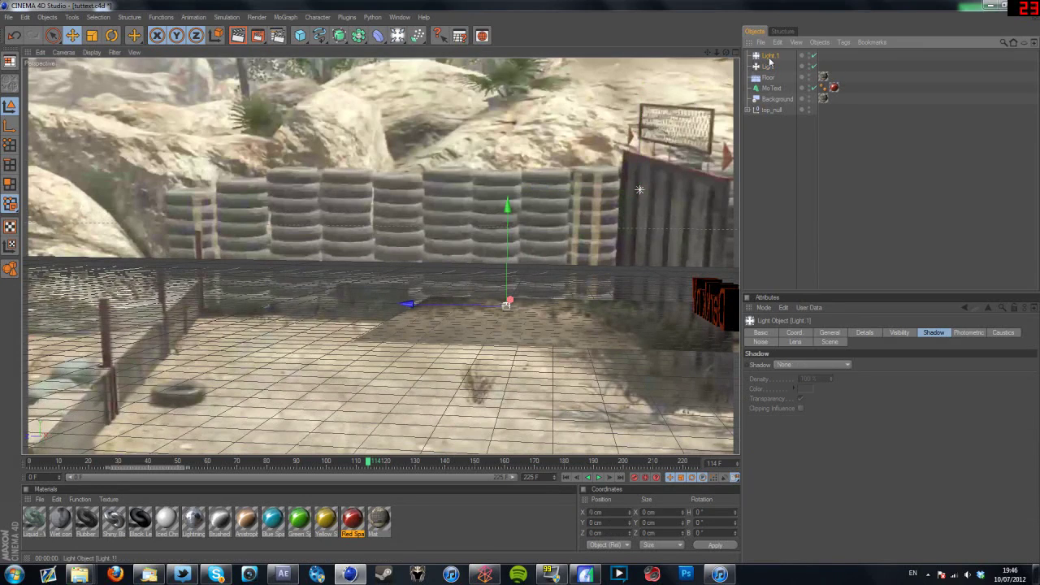
left_click_drag(509, 212, 510, 58)
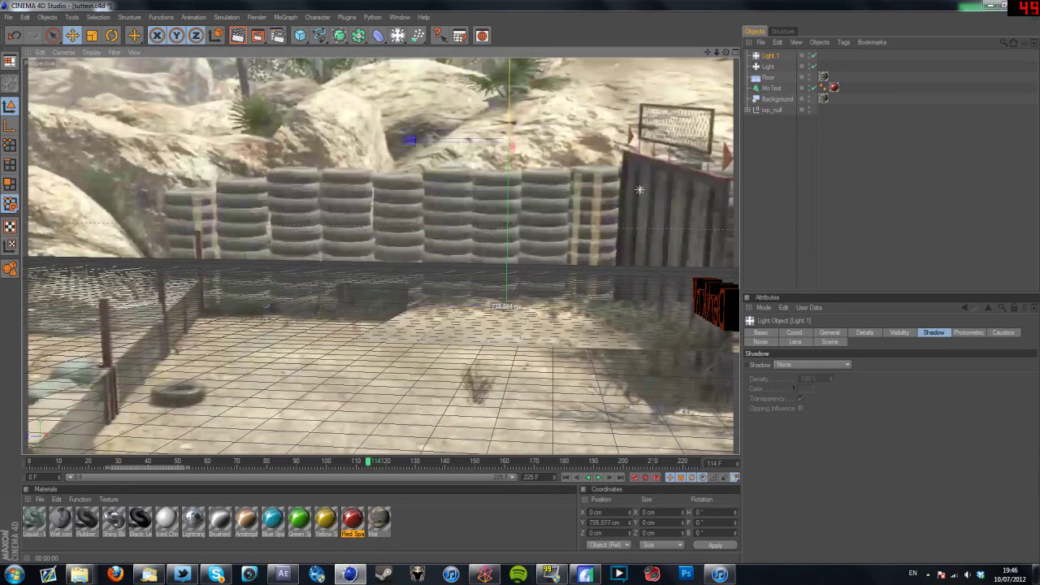
left_click_drag(409, 153, 587, 65)
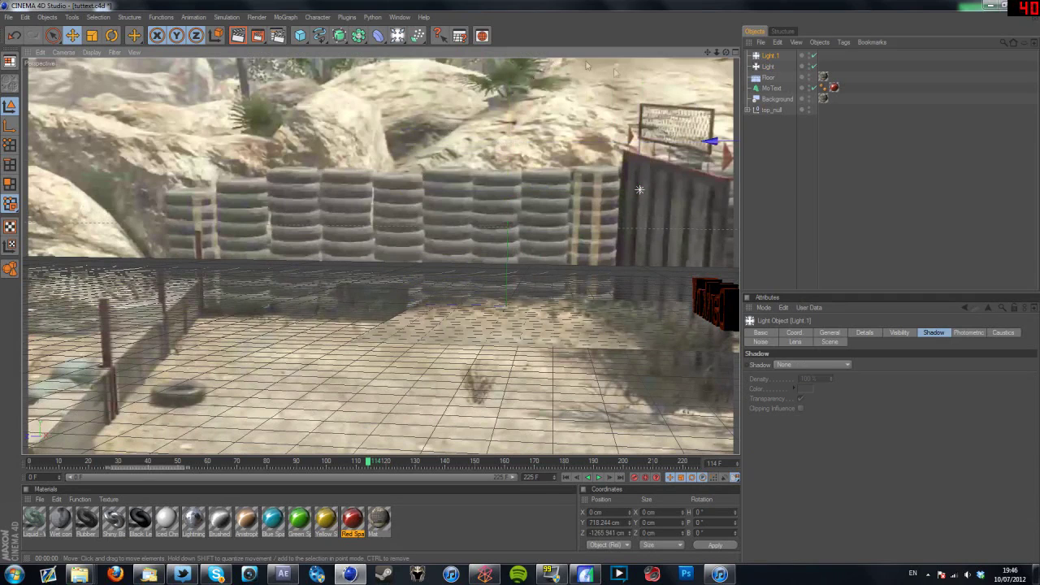
- Lower Light.1 to about Y 231 cm and test-render at frame 114
left_click(366, 465)
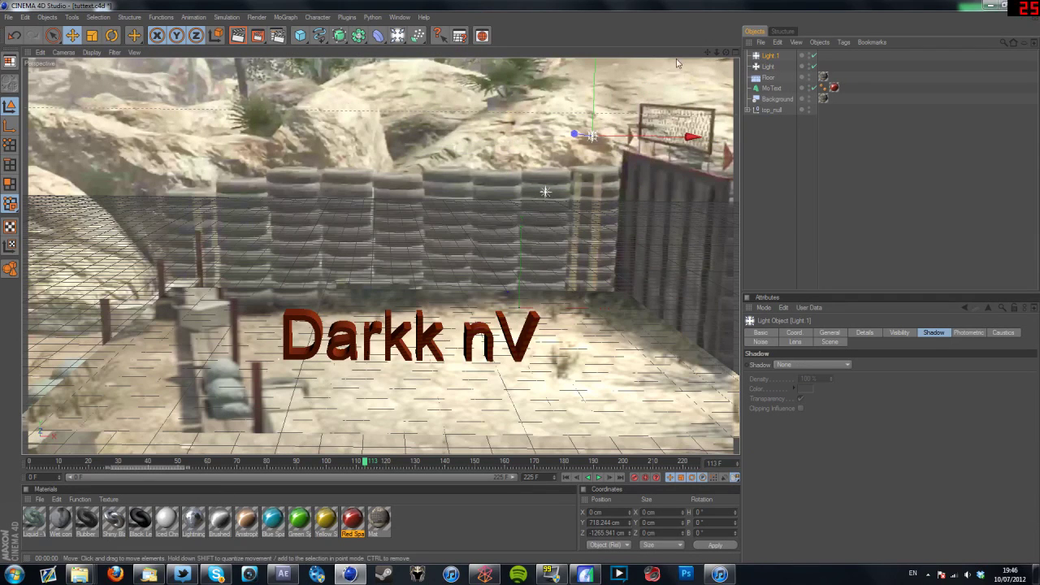
left_click_drag(726, 52, 703, 65)
left_click_drag(569, 205, 330, 210, "alt")
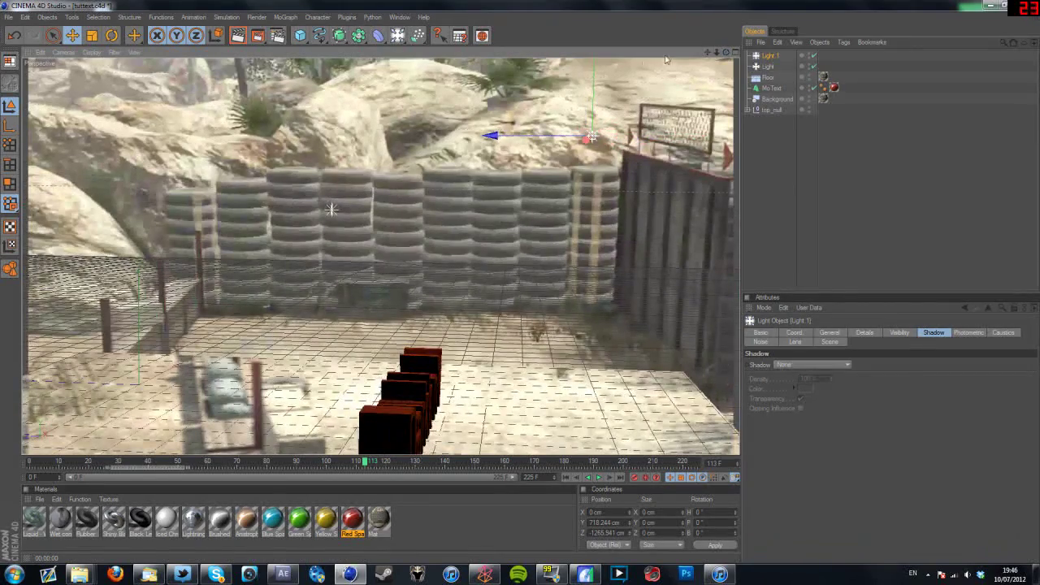
left_click_drag(596, 89, 589, 213)
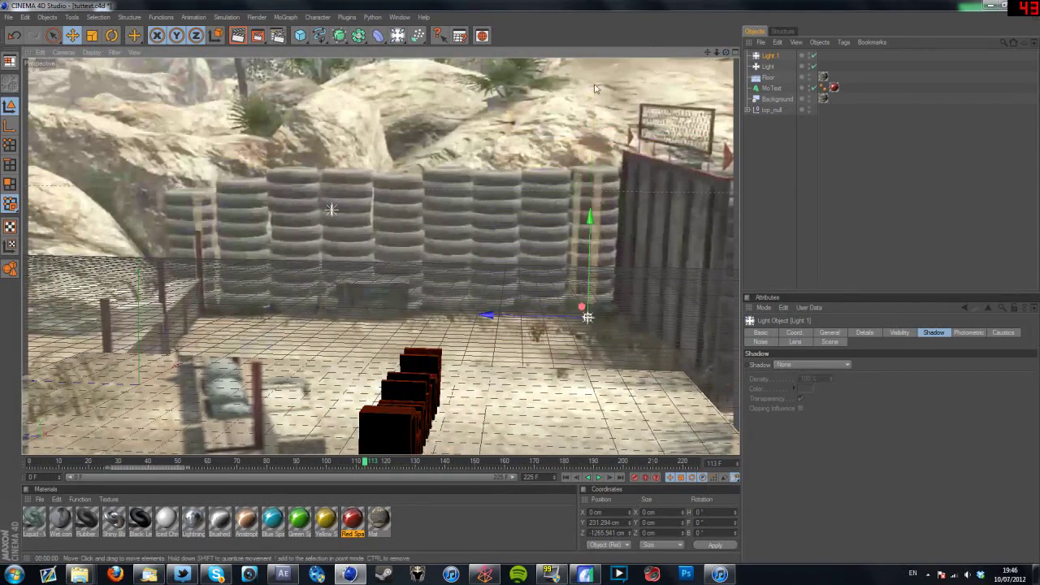
left_click(370, 465)
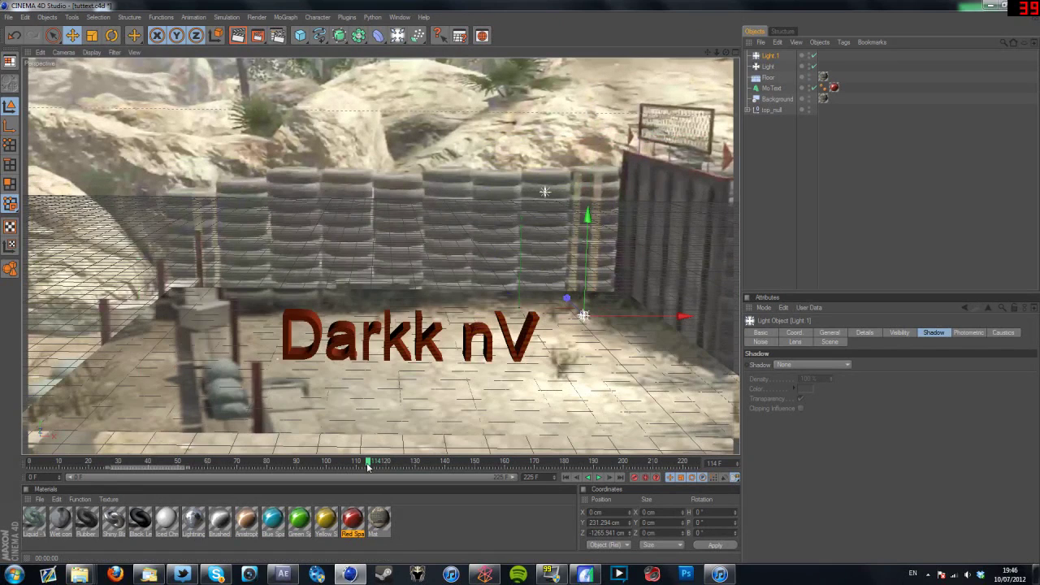
left_click(240, 38)
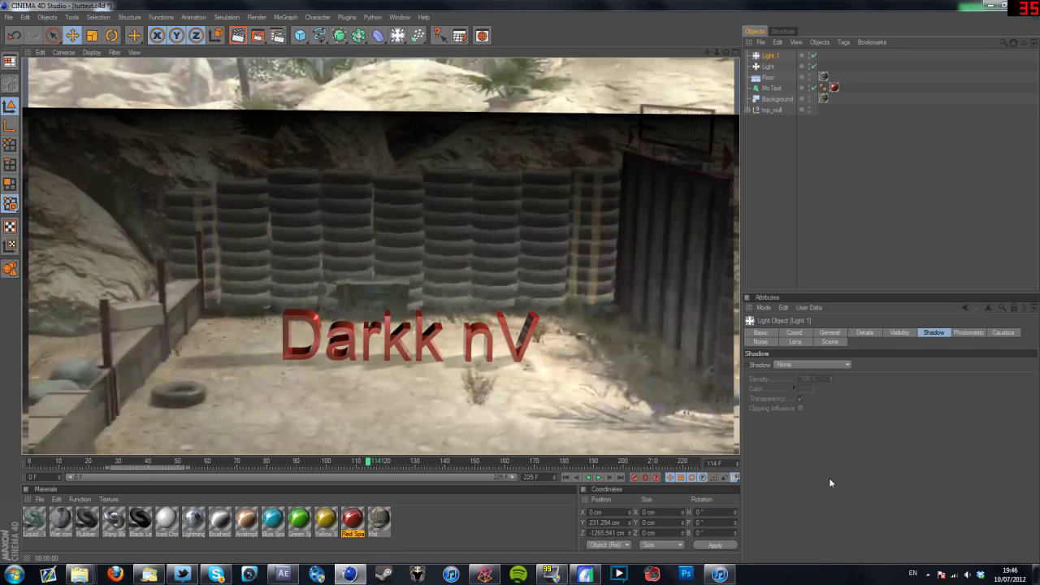
- Raise the original light's shadow Density to 150% and re-render to compare
left_click(793, 237)
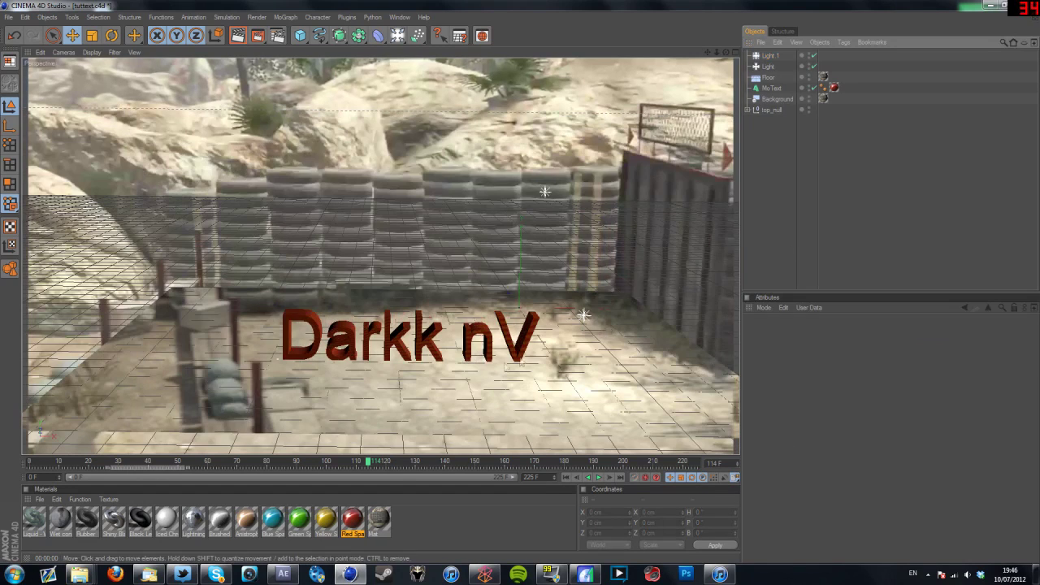
left_click(769, 57)
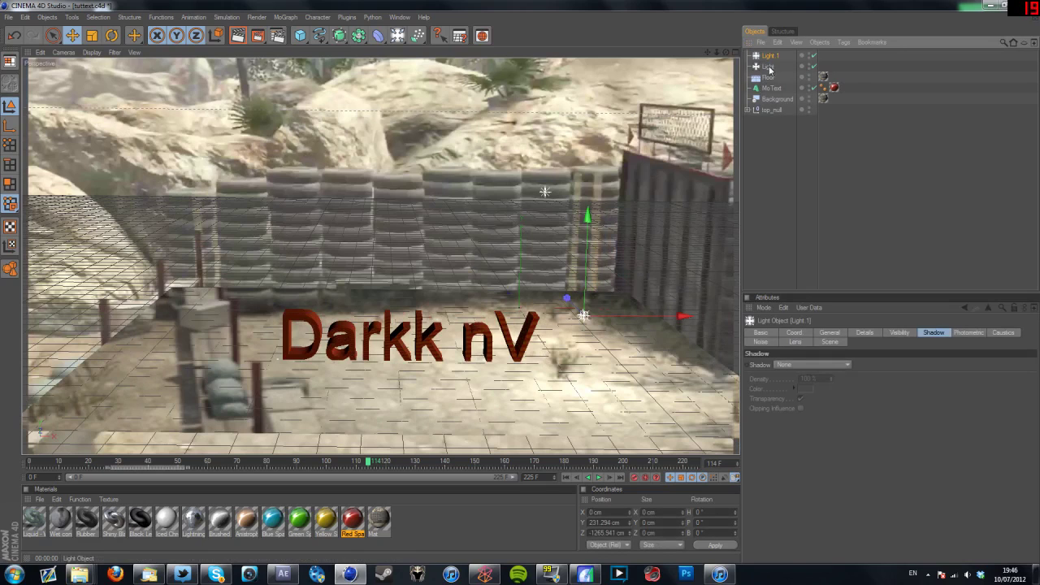
left_click(769, 67)
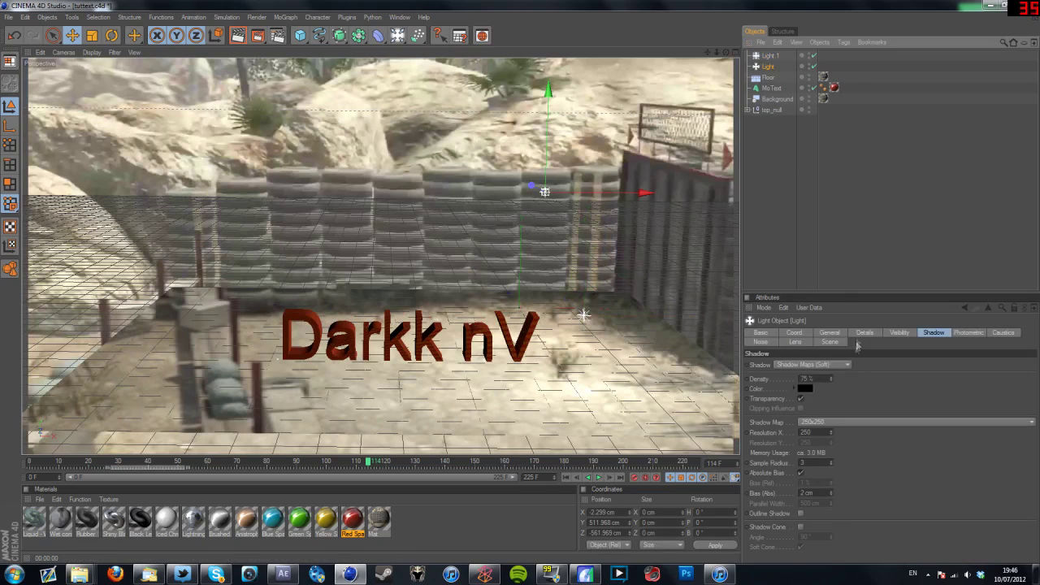
left_click(804, 379)
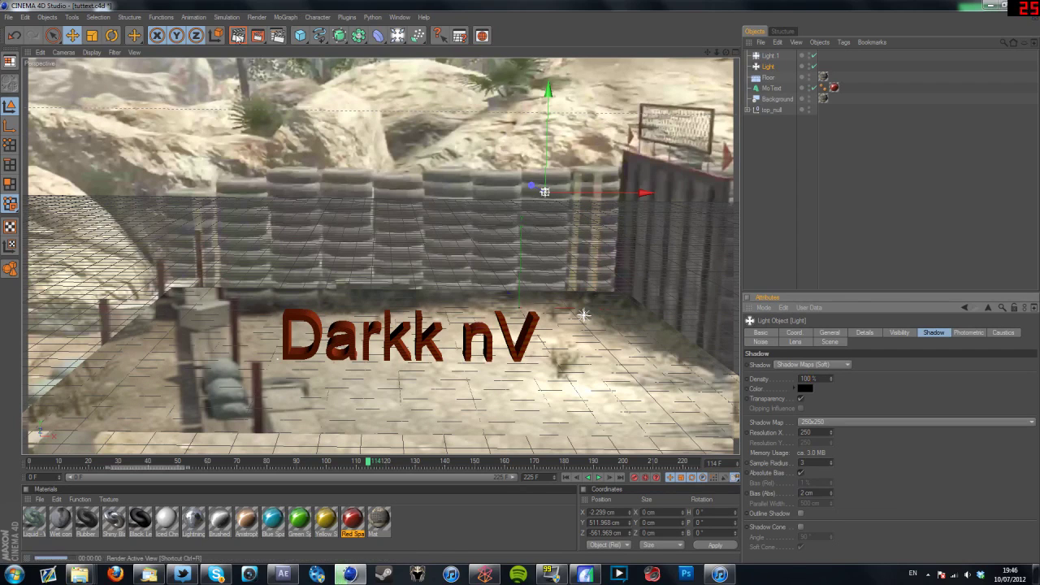
left_click(238, 36)
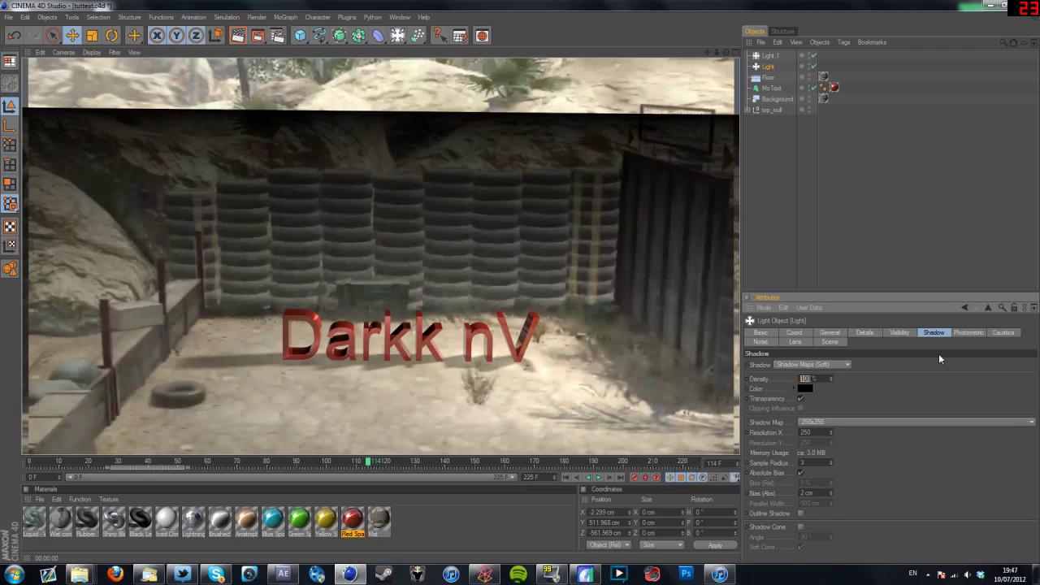
type("150")
key("Return")
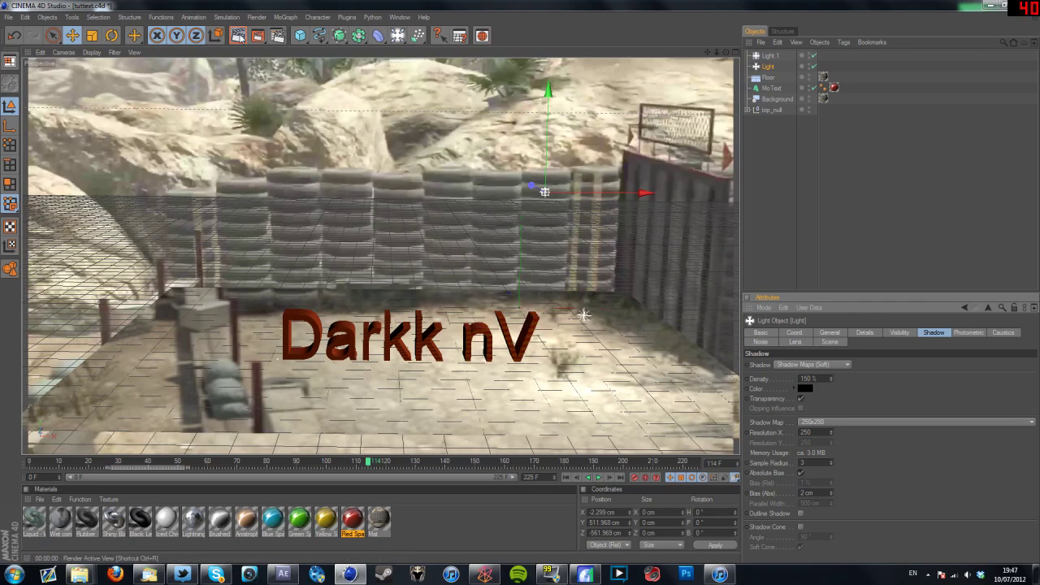
key("ctrl+r")
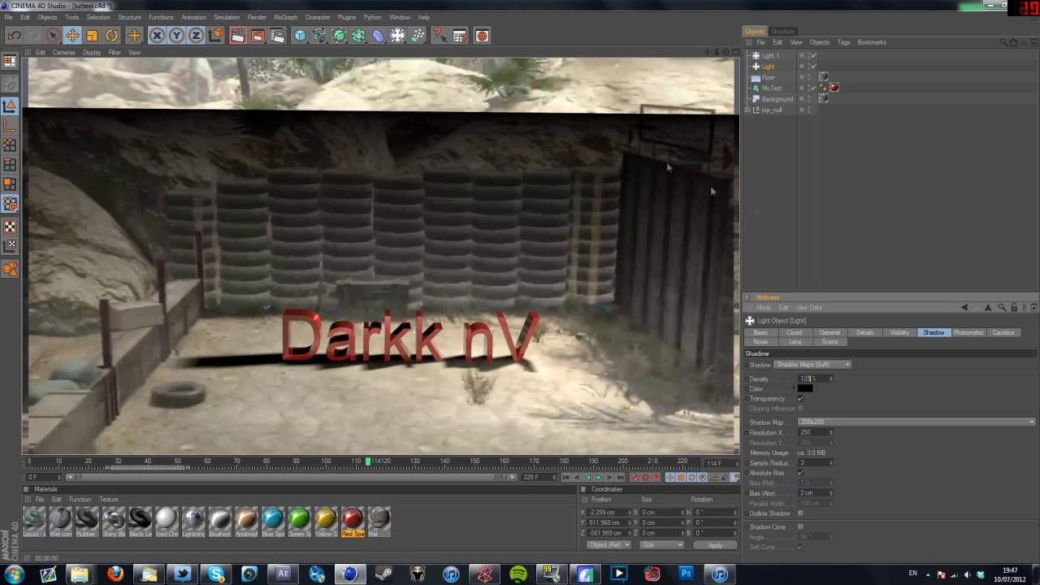
left_click(239, 35)
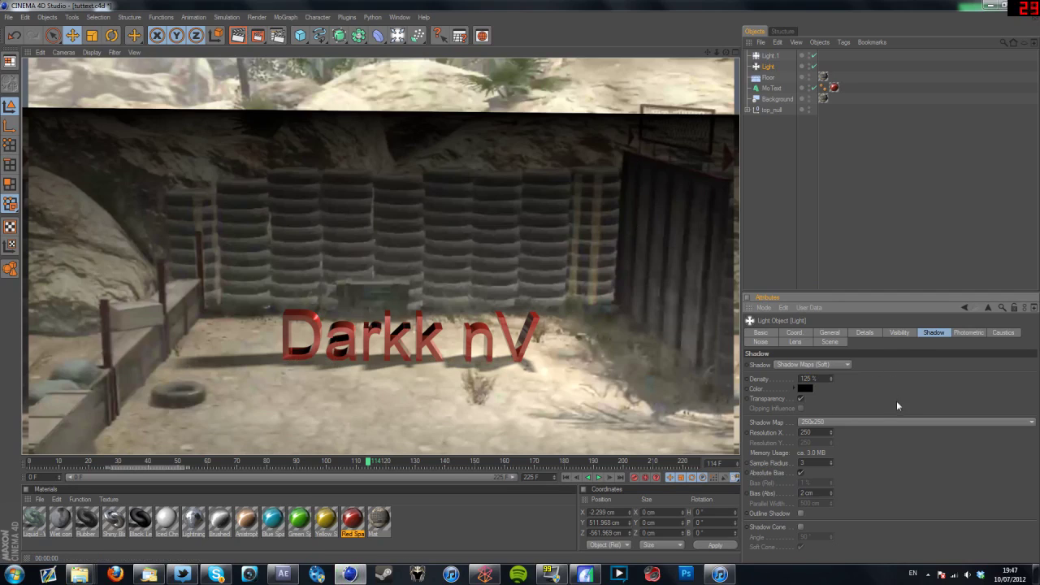
- Inspect the light's Basic, Coord, General, Details, Visibility, Shadow, Photometric and Scene tabs, then scrub back
left_click(831, 342)
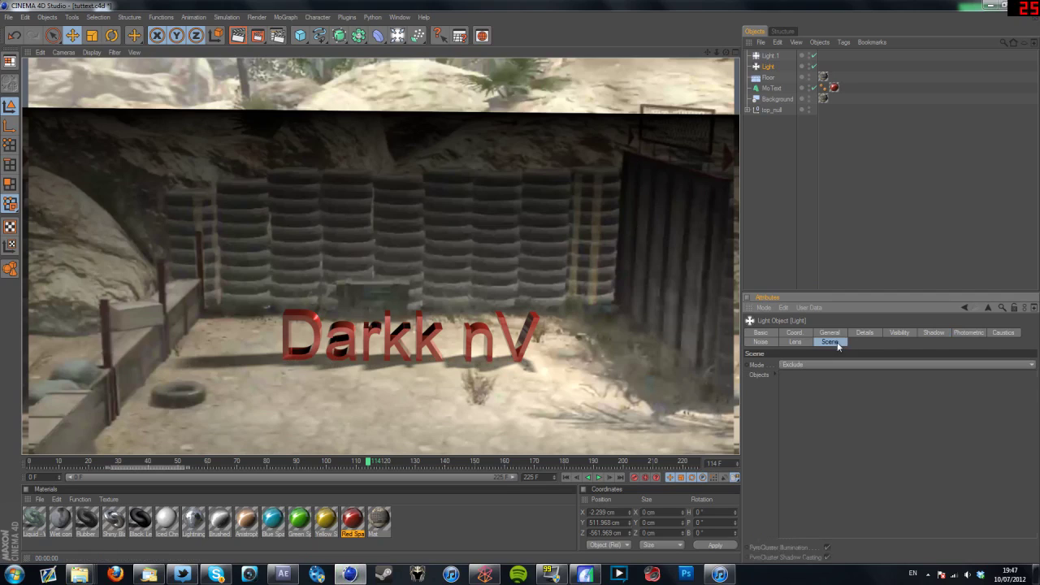
left_click(774, 334)
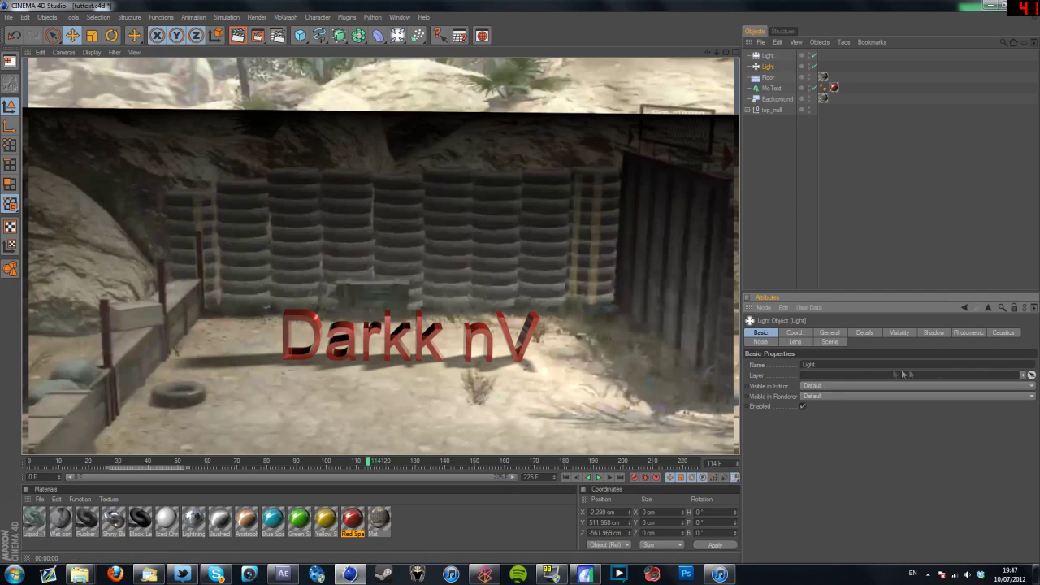
left_click(794, 333)
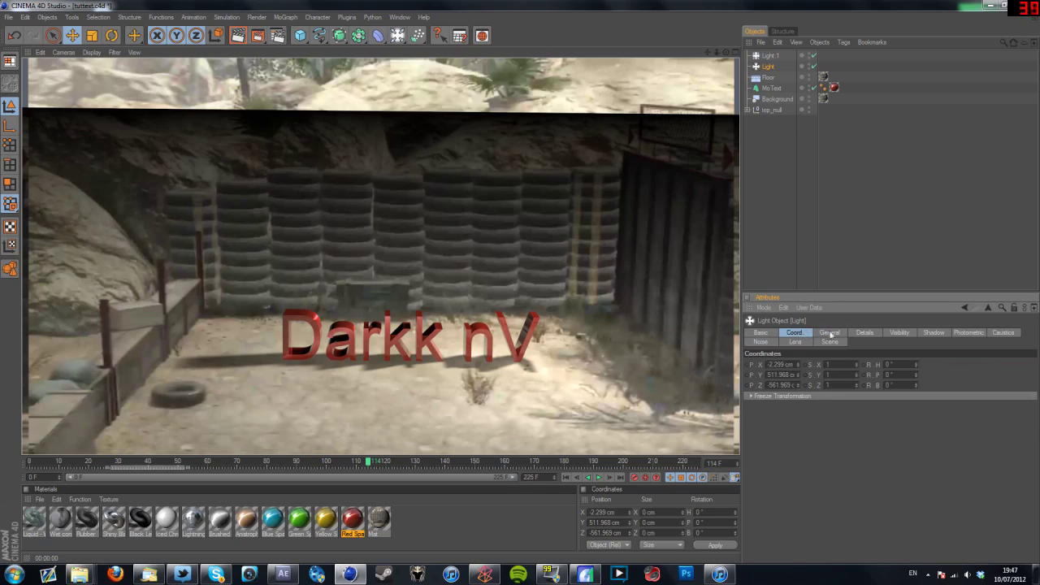
left_click(830, 333)
left_click(865, 332)
left_click(899, 333)
left_click(939, 332)
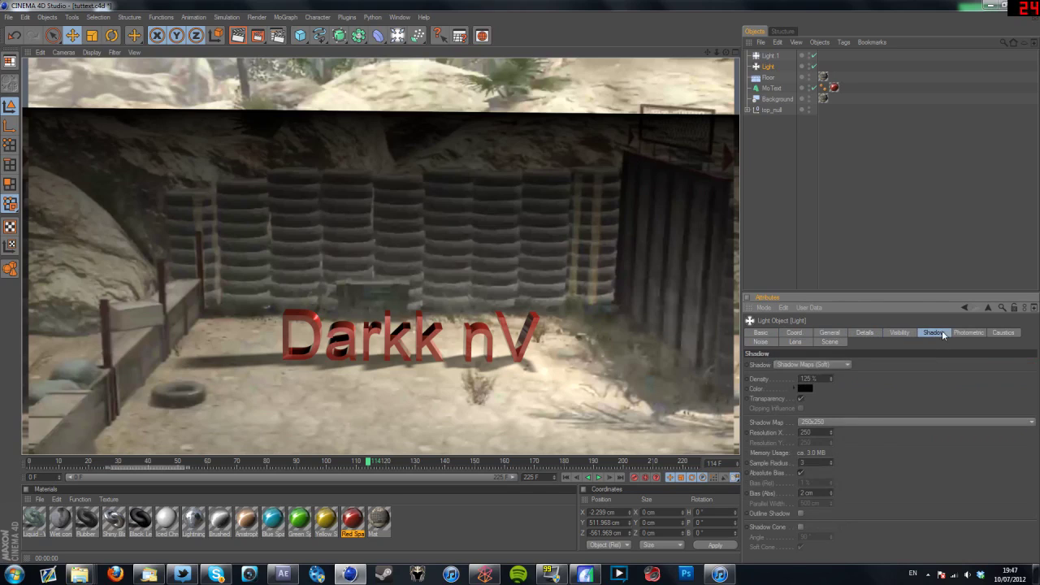
left_click(967, 332)
left_click(761, 333)
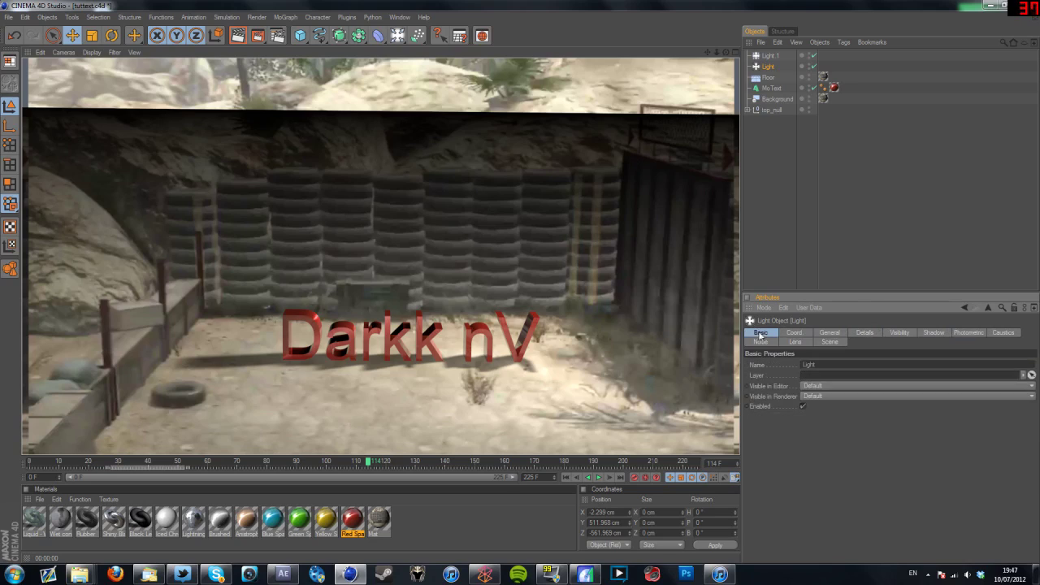
left_click(829, 341)
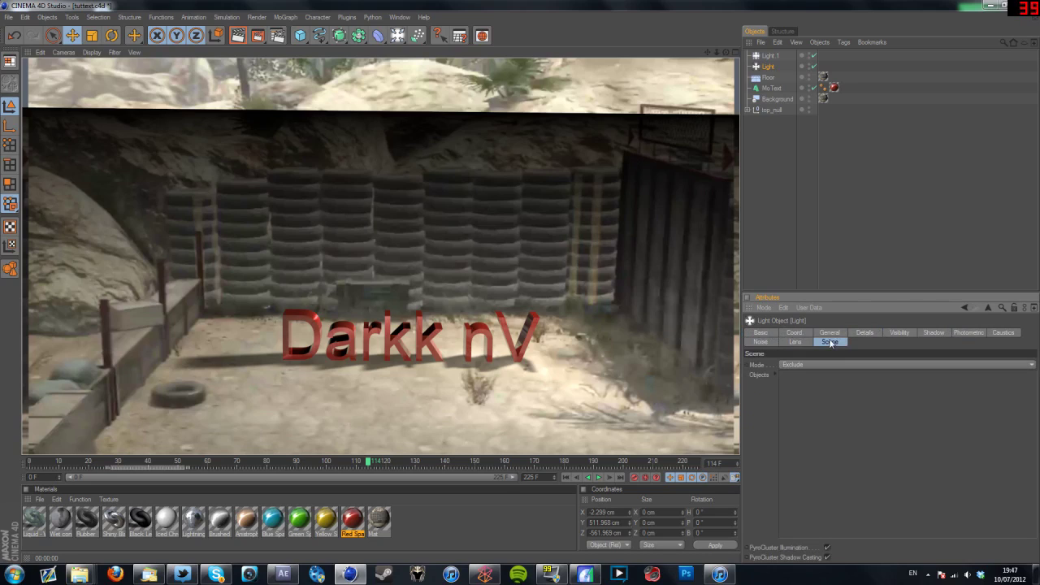
left_click(757, 335)
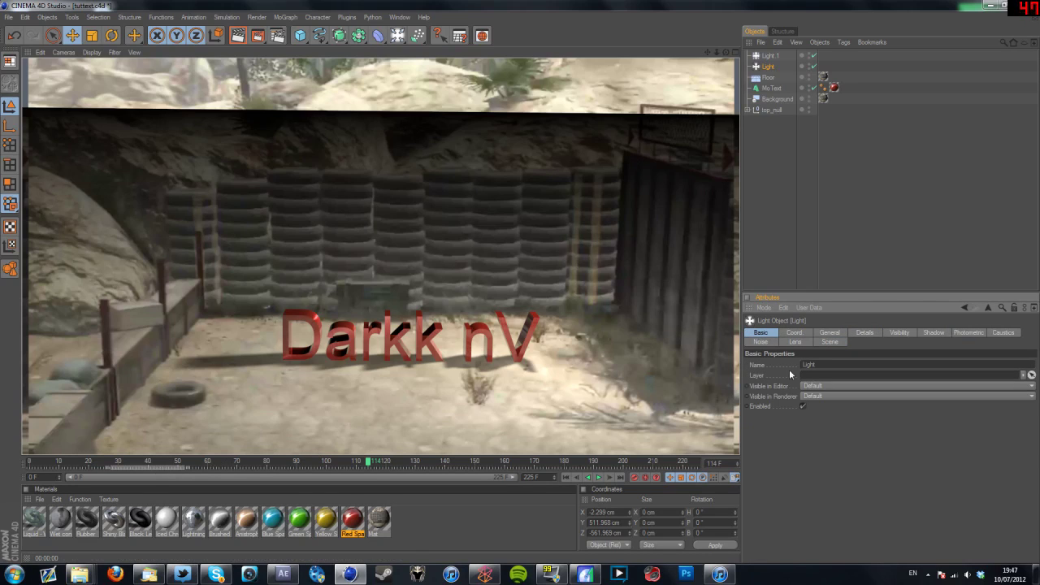
left_click_drag(277, 462, 45, 462)
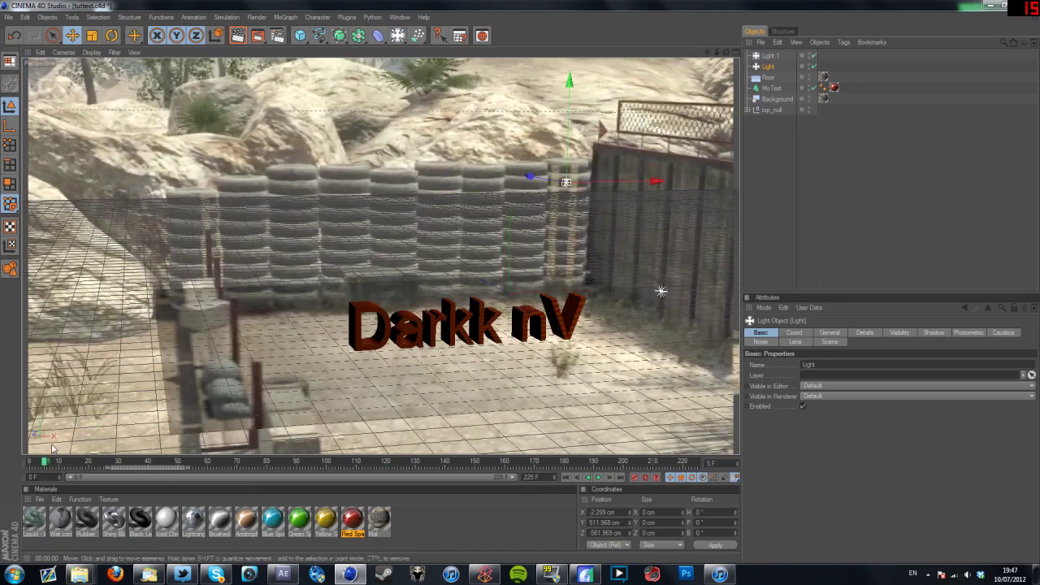
- At frame 117, shift the Light left to about X -183 cm and preview from two angles
left_click(240, 38)
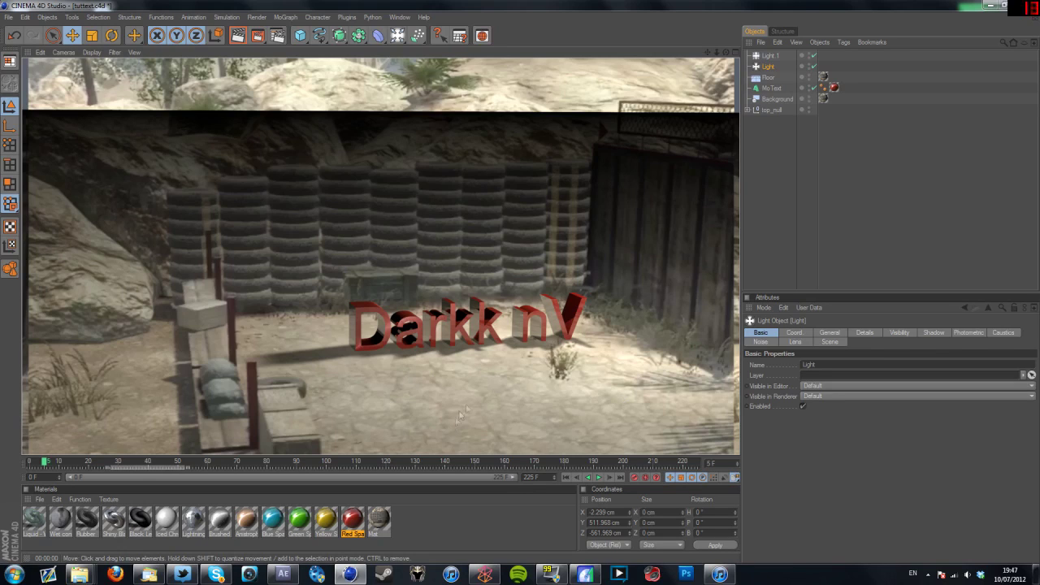
left_click(375, 464)
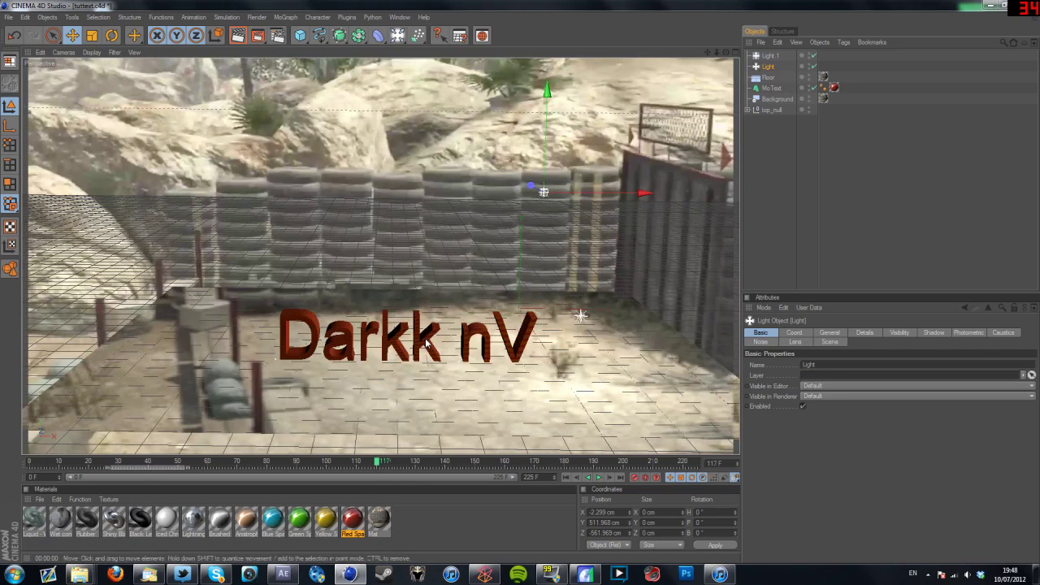
left_click(426, 344)
left_click(545, 193)
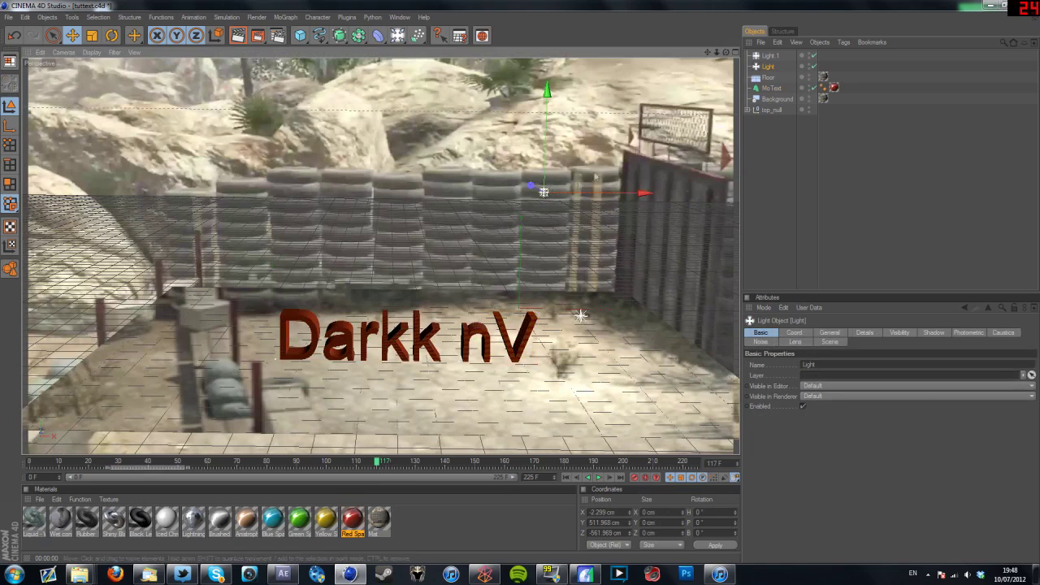
left_click(769, 55)
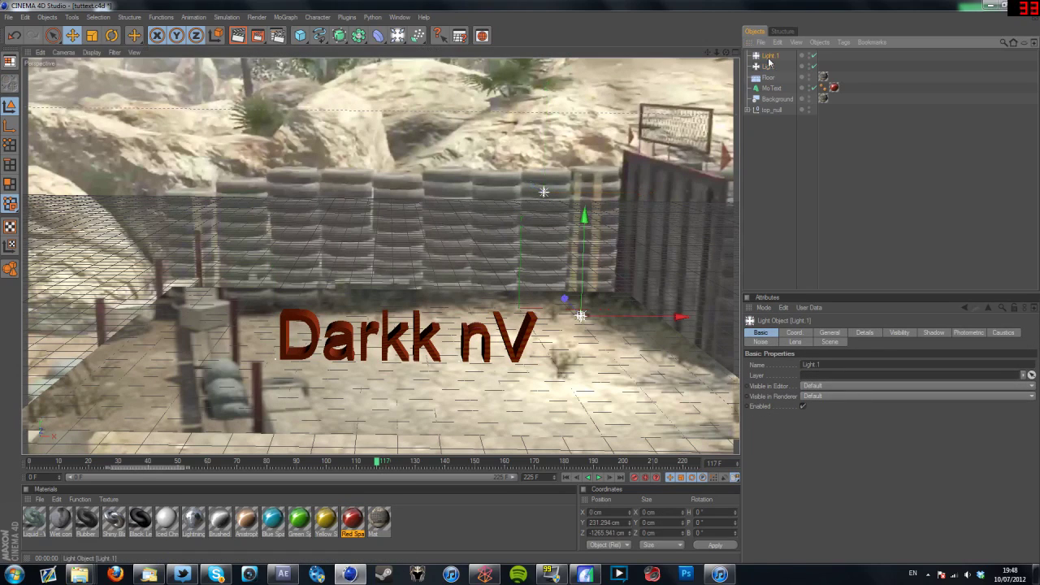
left_click(768, 65)
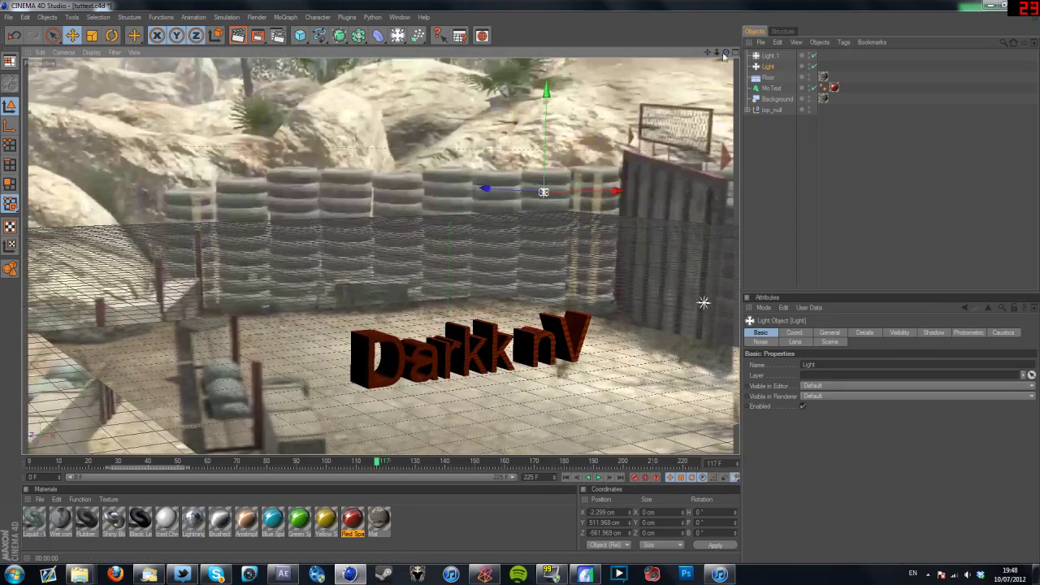
left_click_drag(544, 193, 501, 192)
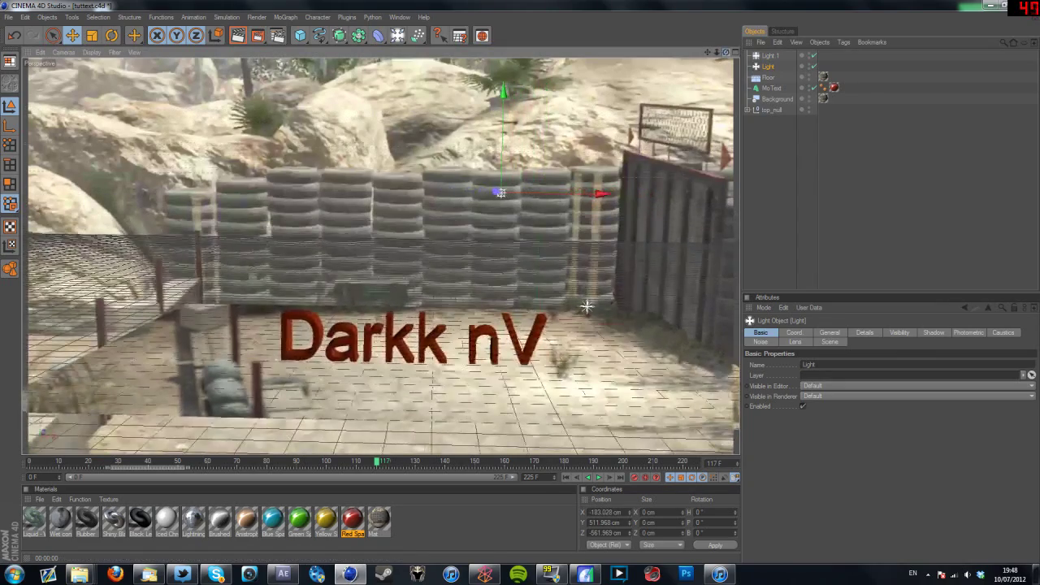
left_click(247, 41)
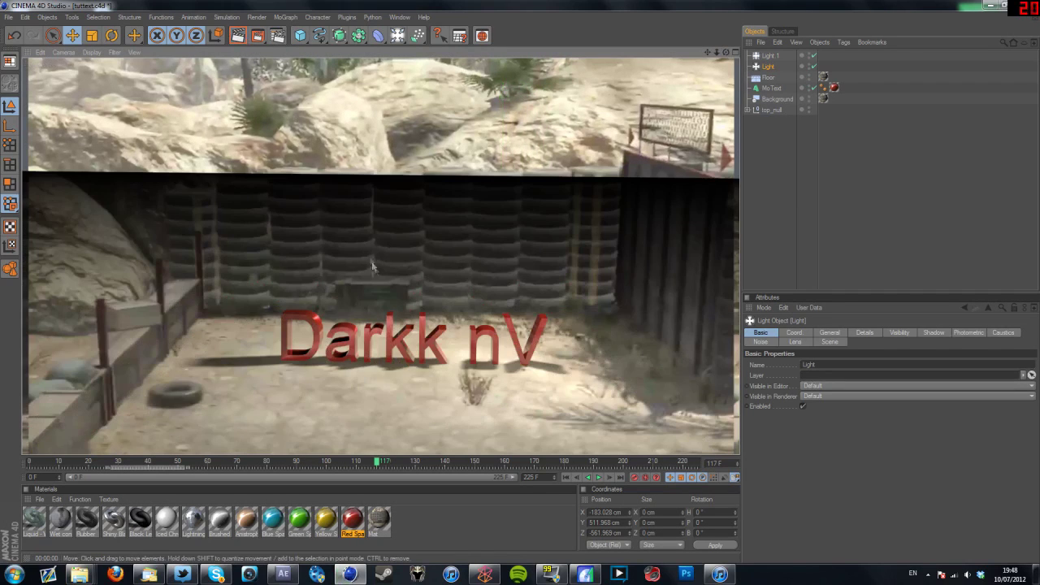
left_click(391, 295)
left_click_drag(727, 52, 625, 56)
left_click(237, 35)
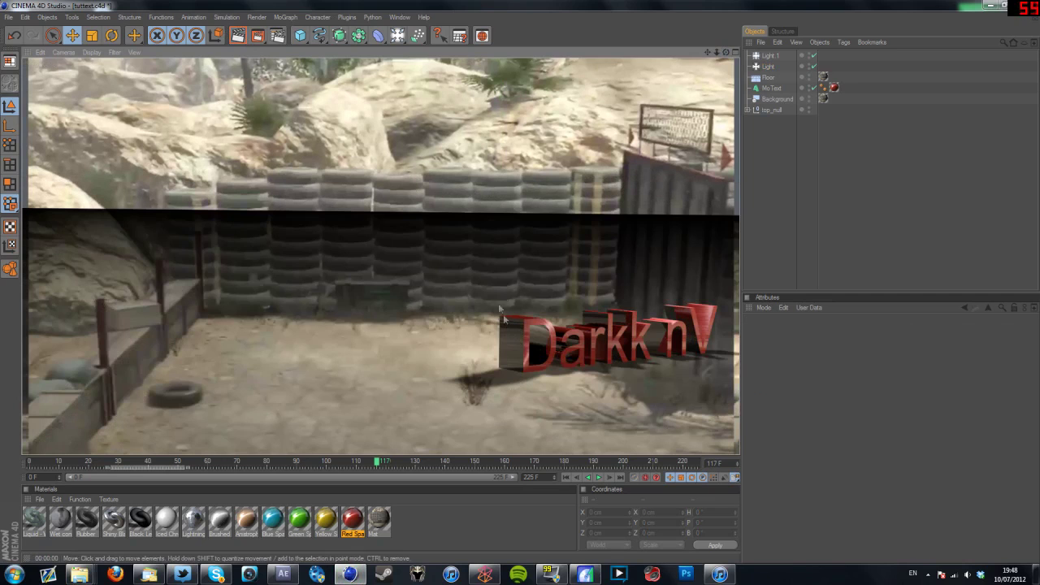
- Move the timeline to frame 134 and test-render the shadowed Darkk nV text
left_click(343, 462)
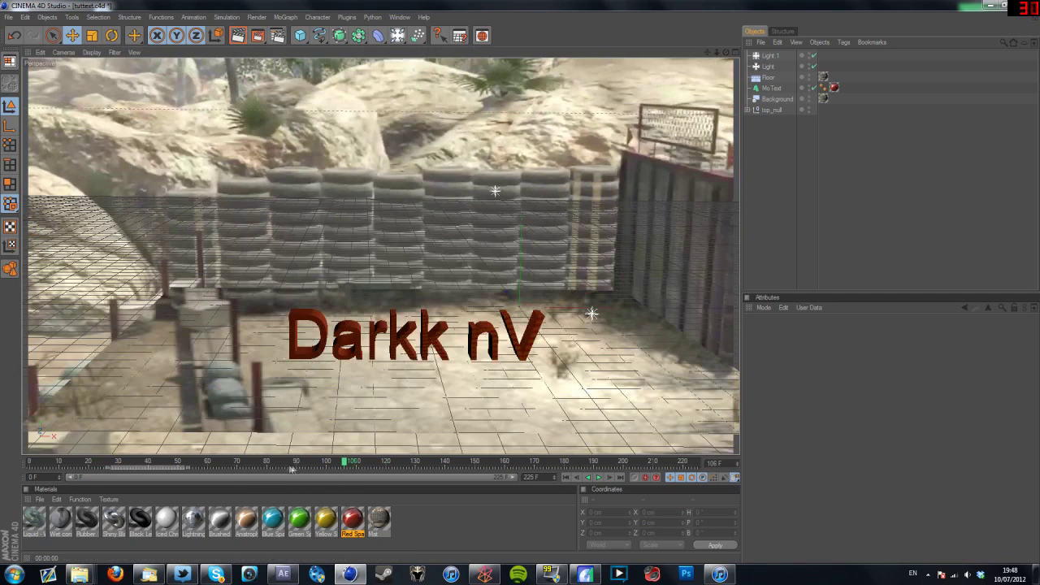
mouse_move(293, 466)
left_mouse_down()
mouse_move(235, 467)
mouse_move(279, 462)
left_mouse_up()
left_click(428, 463)
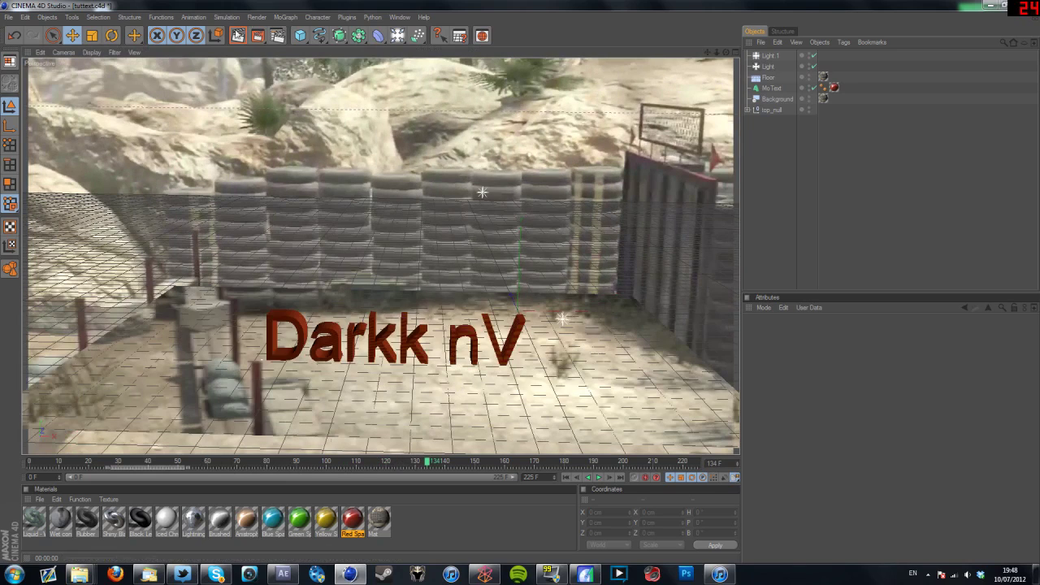
left_click(238, 36)
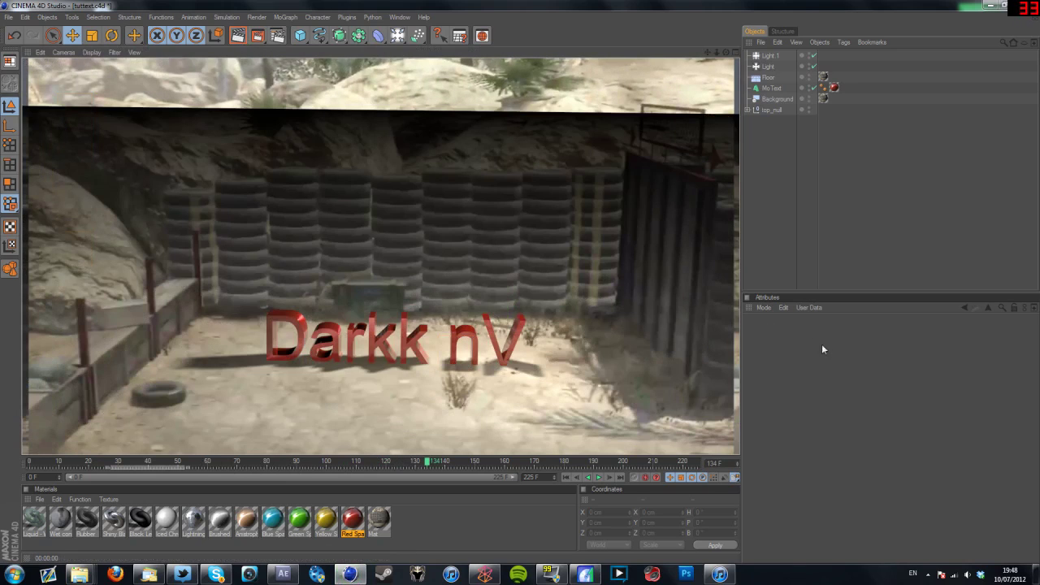
left_click(872, 395)
left_click(618, 198)
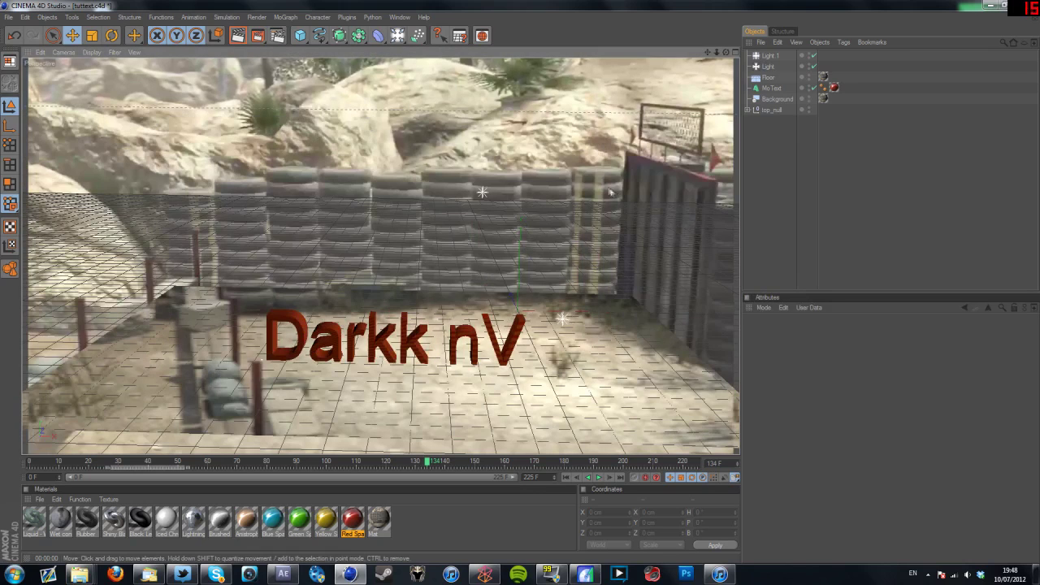
left_click(869, 170)
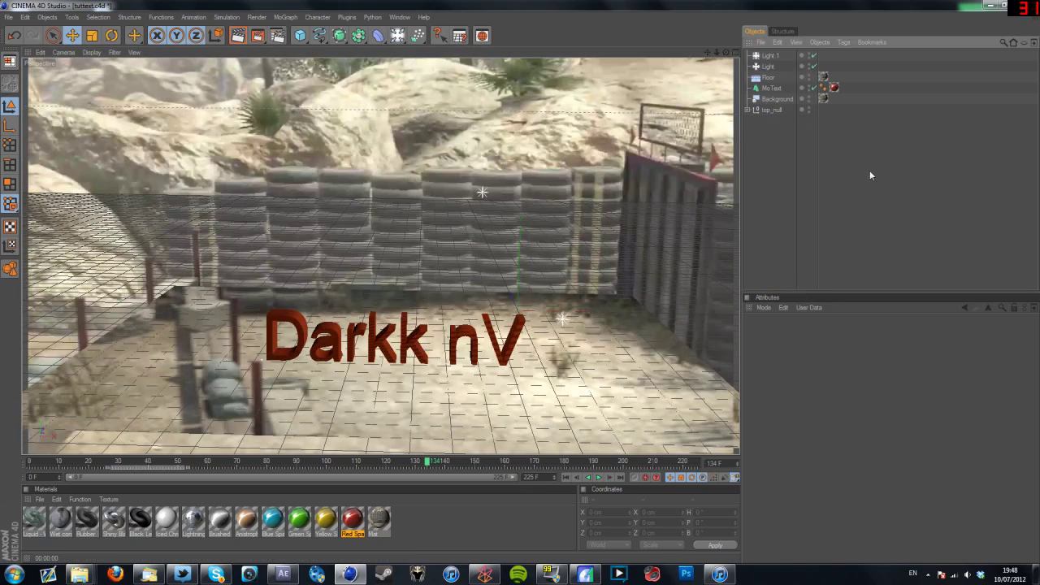
left_click(767, 66)
- Delete the Background object from the scene
left_click(768, 77)
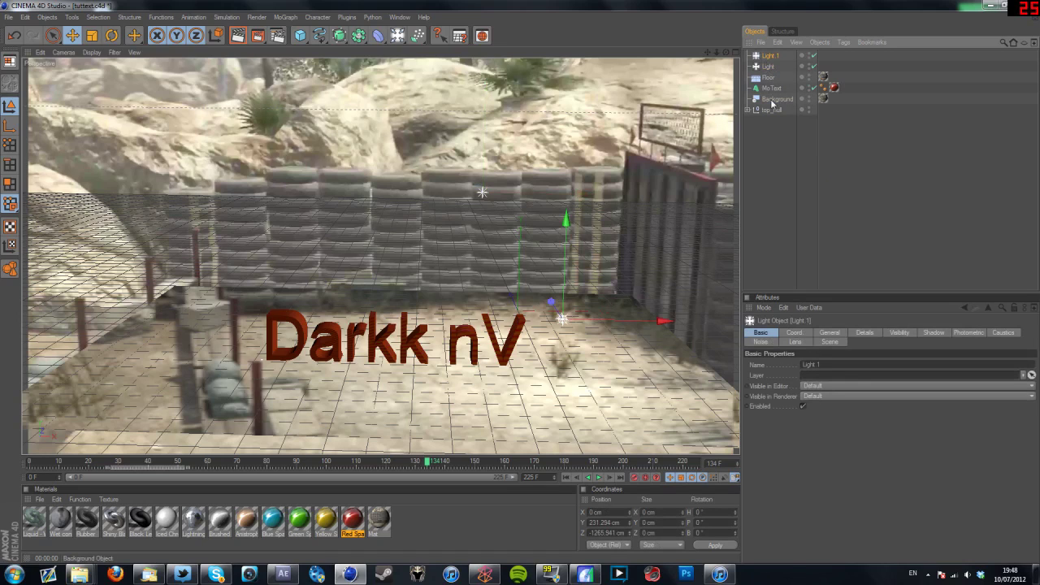
left_click(773, 99)
key("Delete")
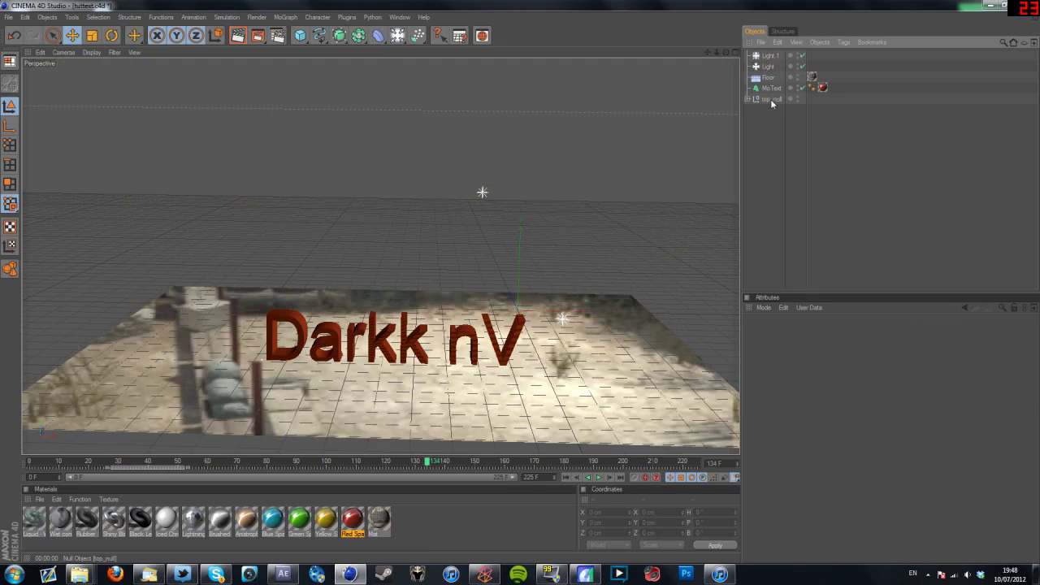
- Remove the Floor's Mat texture tag and preview the plain grey floor
left_click(525, 388)
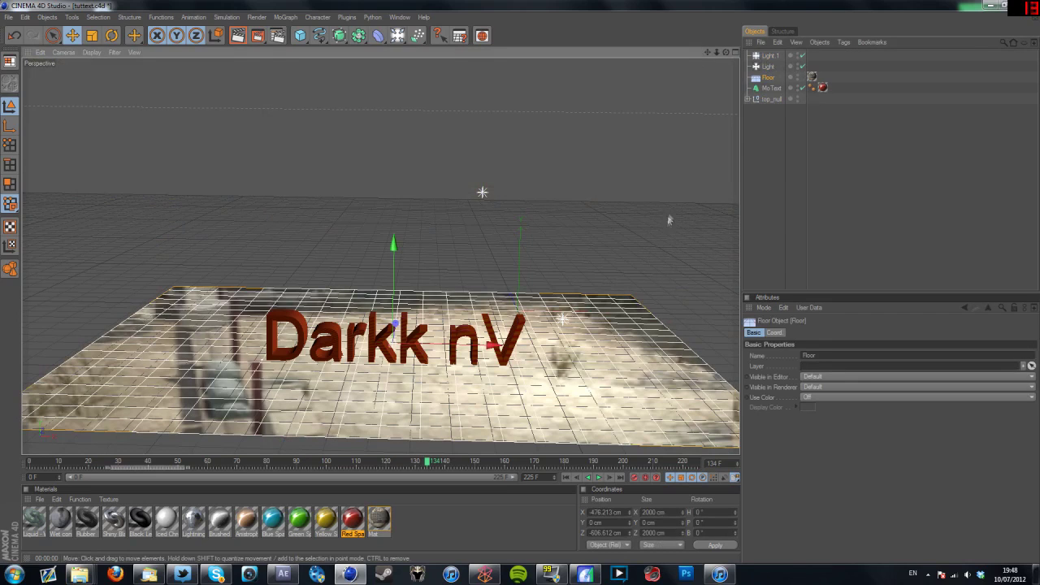
left_click(820, 76)
left_click(813, 77)
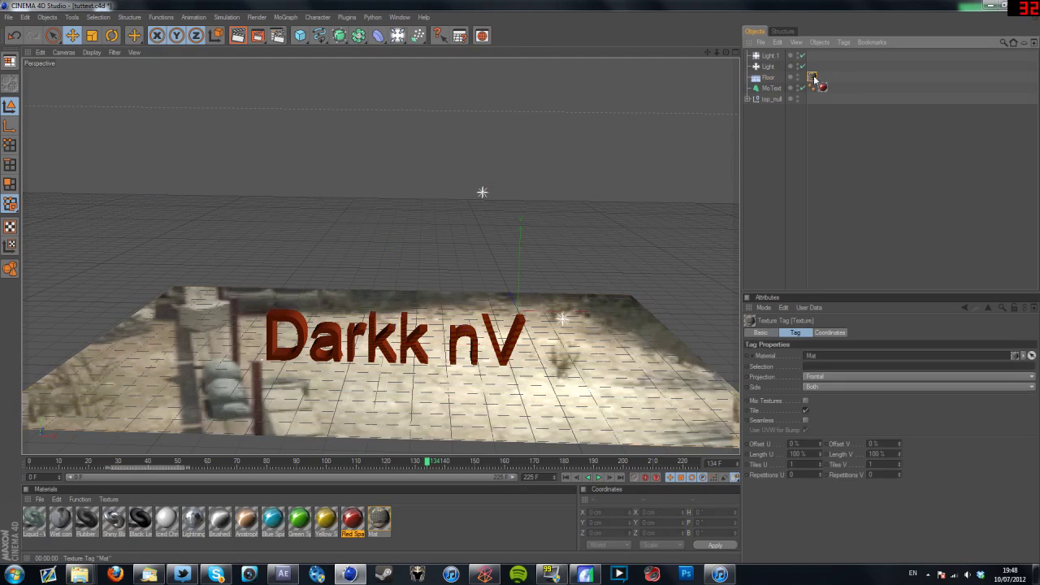
key("Delete")
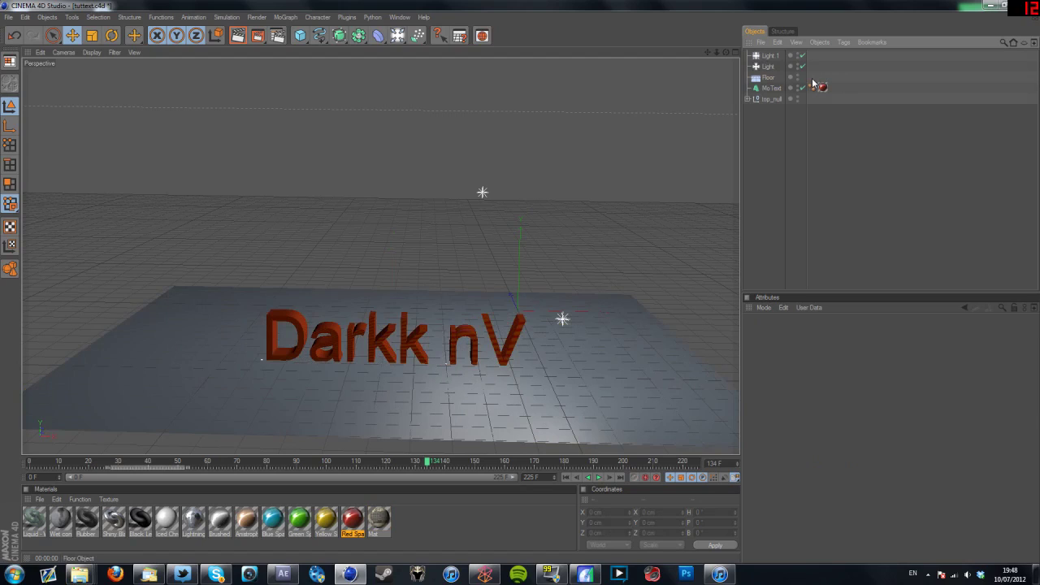
left_click(238, 36)
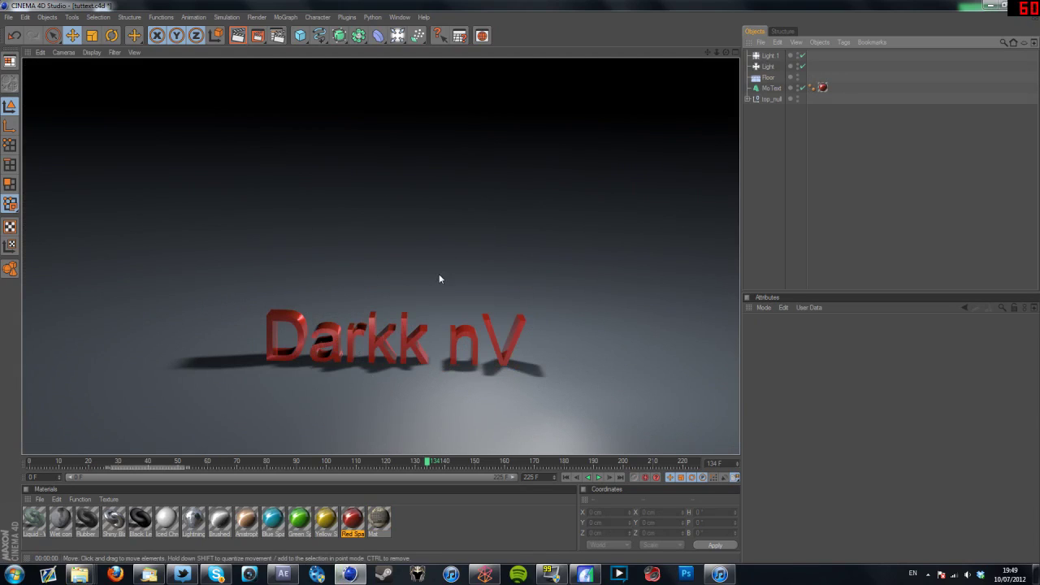
left_click(576, 174)
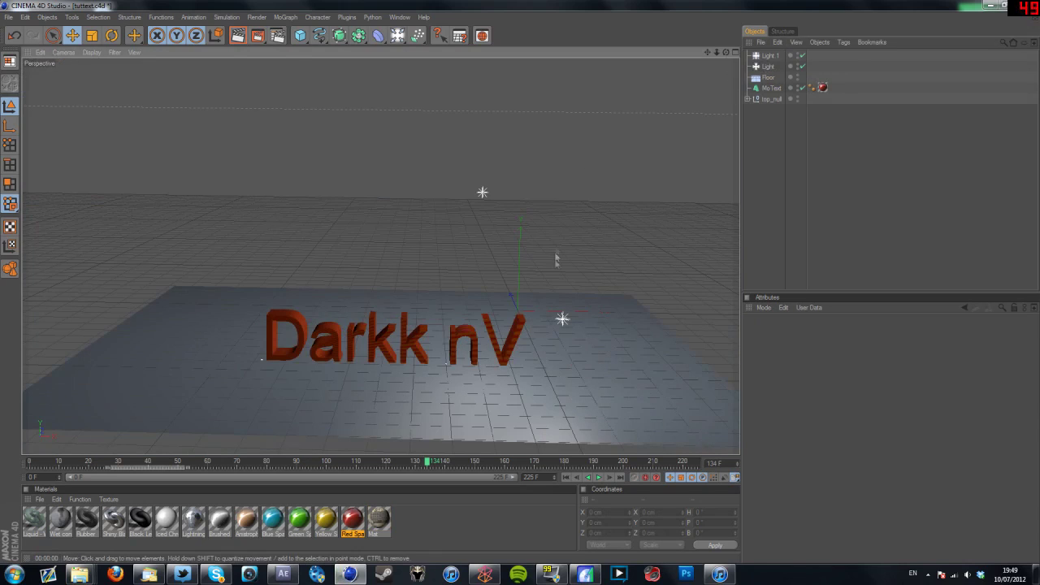
- Load the 'text' render preset: 1280×720 QuickTime Movie named '3d text' with Alpha Channel
left_click(281, 36)
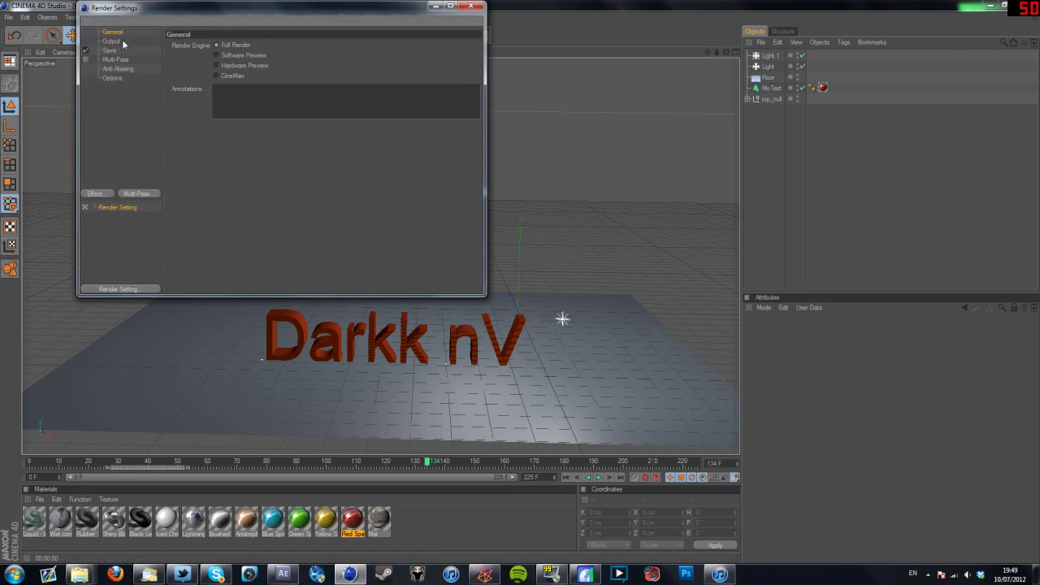
left_click(120, 43)
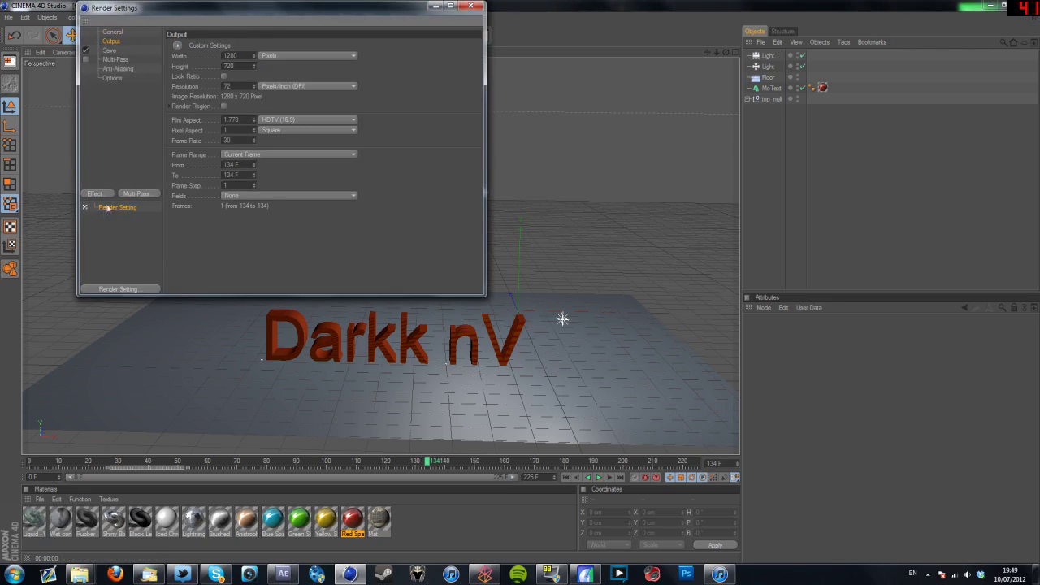
left_click(122, 288)
mouse_move(233, 403)
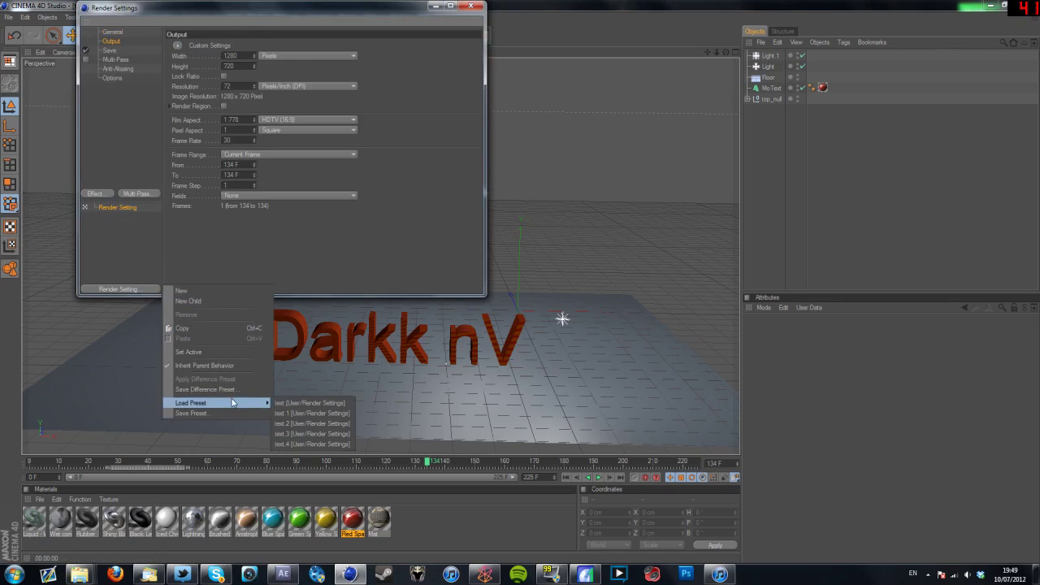
left_click(300, 403)
left_click(120, 36)
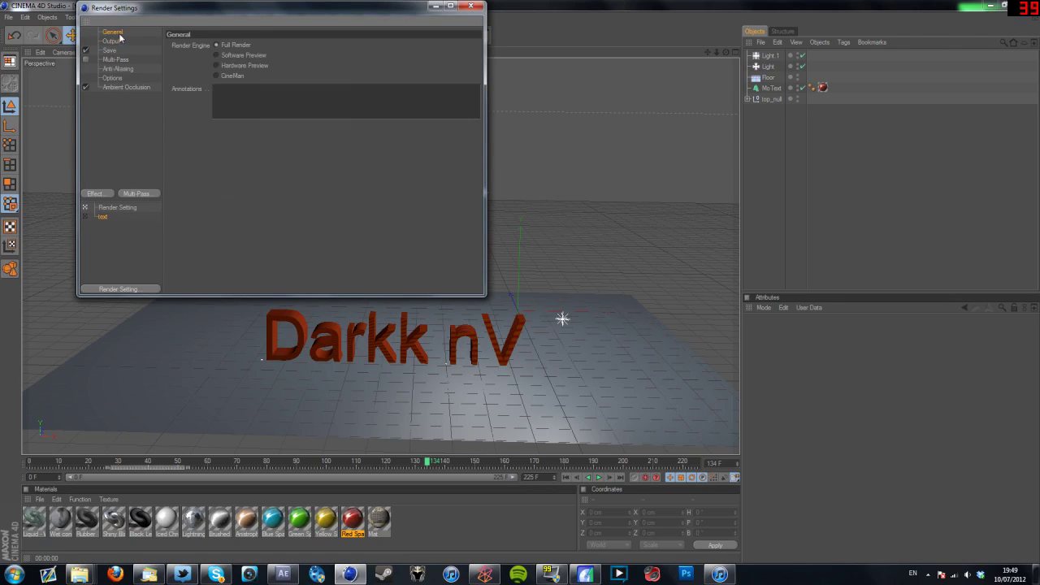
left_click(114, 41)
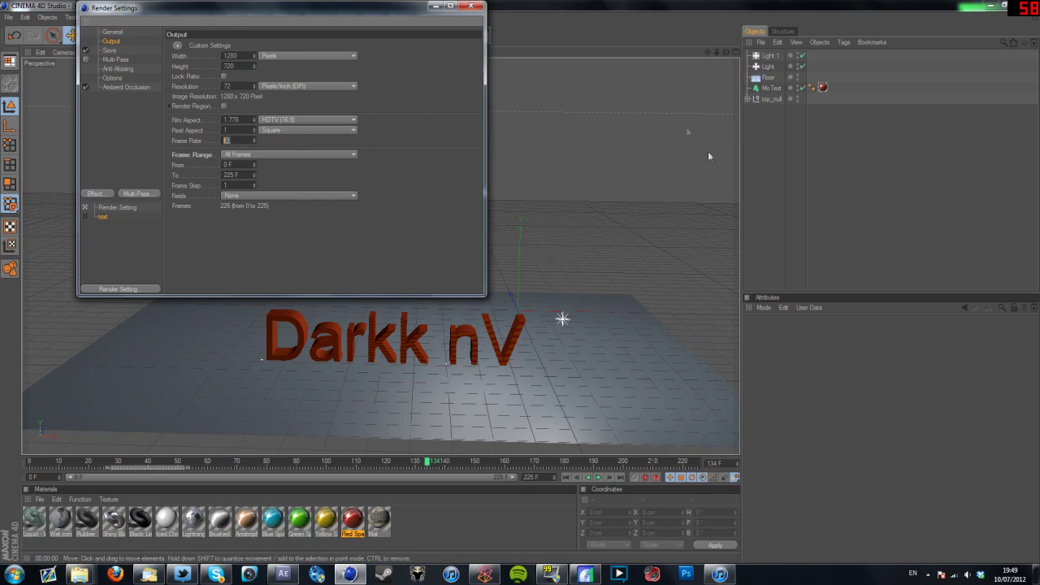
left_click(109, 50)
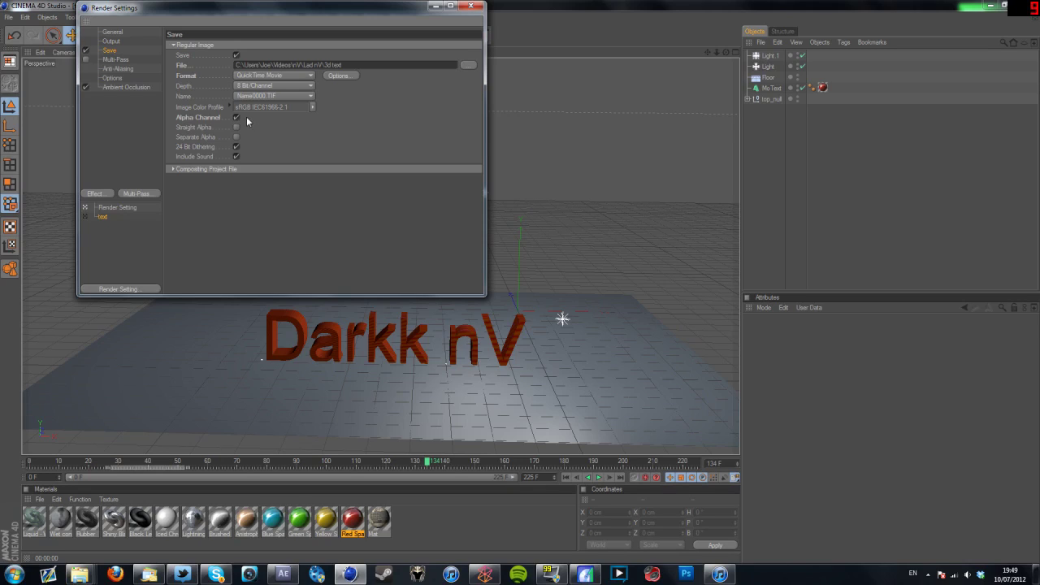
- Check Anti-Aliasing, Multi-Pass, Options and Ambient Occlusion (50% accuracy, 10–64 samples) in Render Settings
left_click(111, 69)
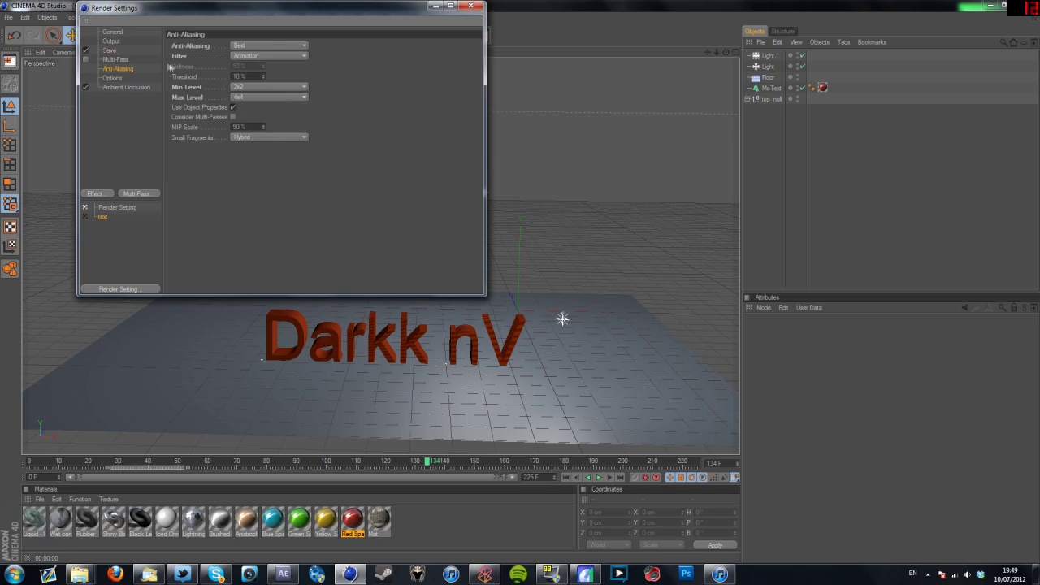
left_click(117, 62)
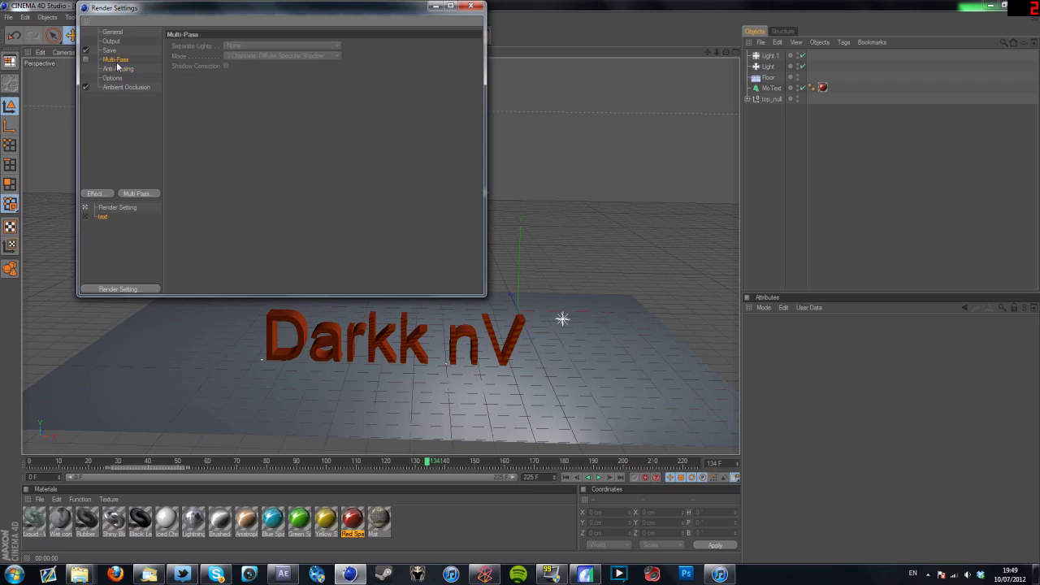
left_click(118, 77)
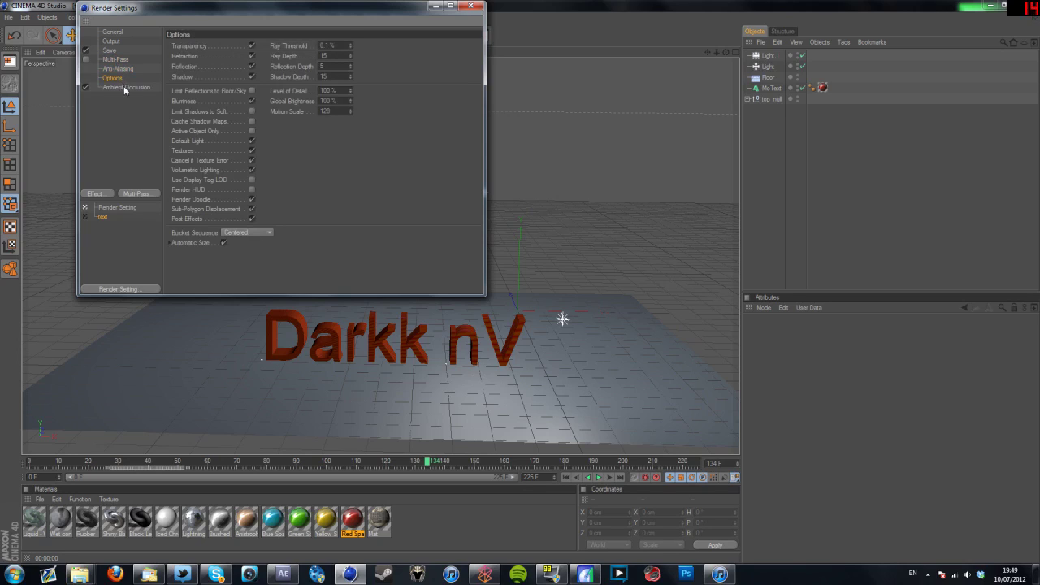
left_click(124, 86)
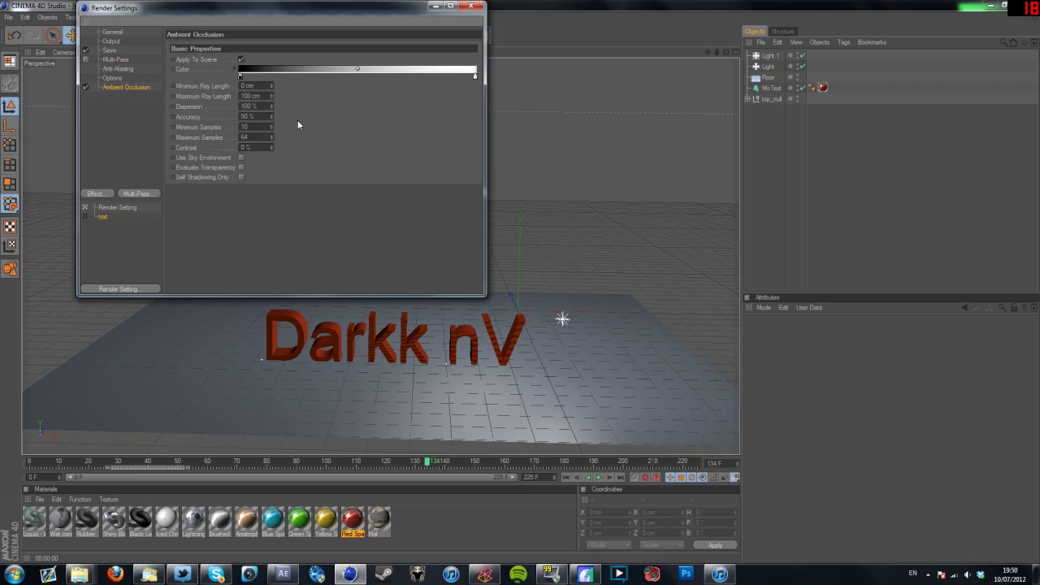
left_click(94, 193)
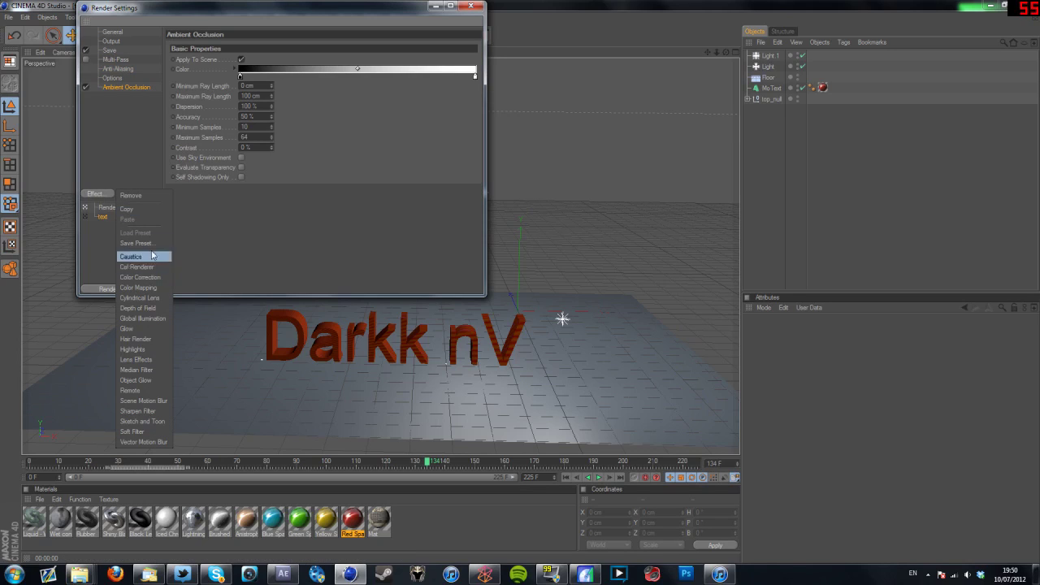
left_click(238, 235)
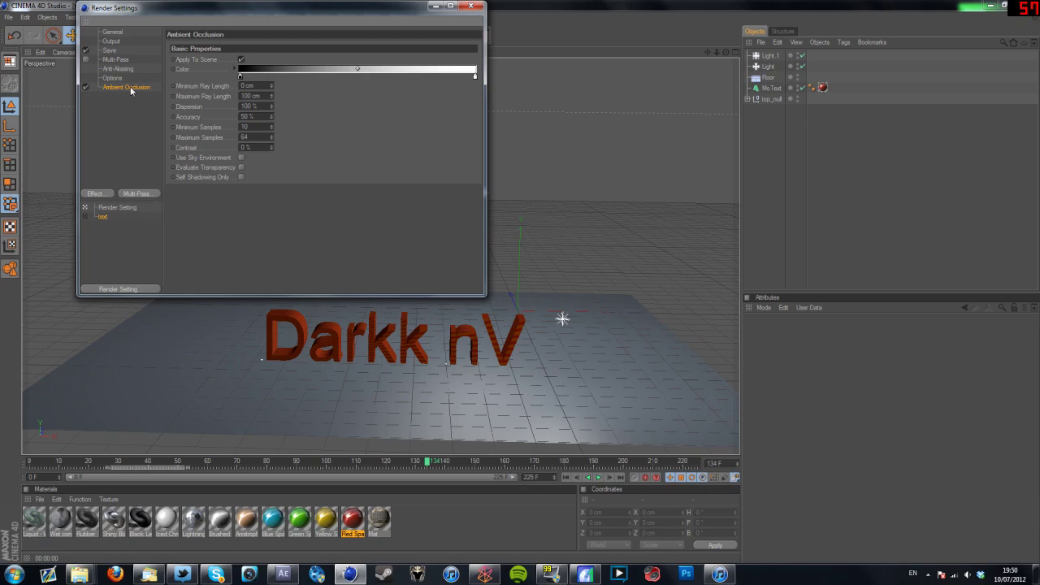
left_click(451, 7)
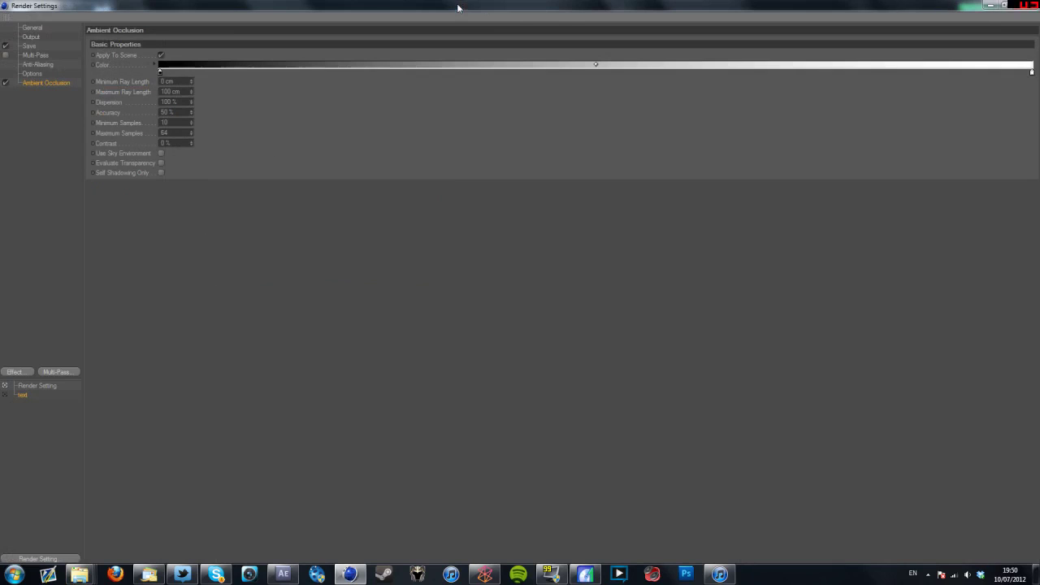
left_click(1008, 6)
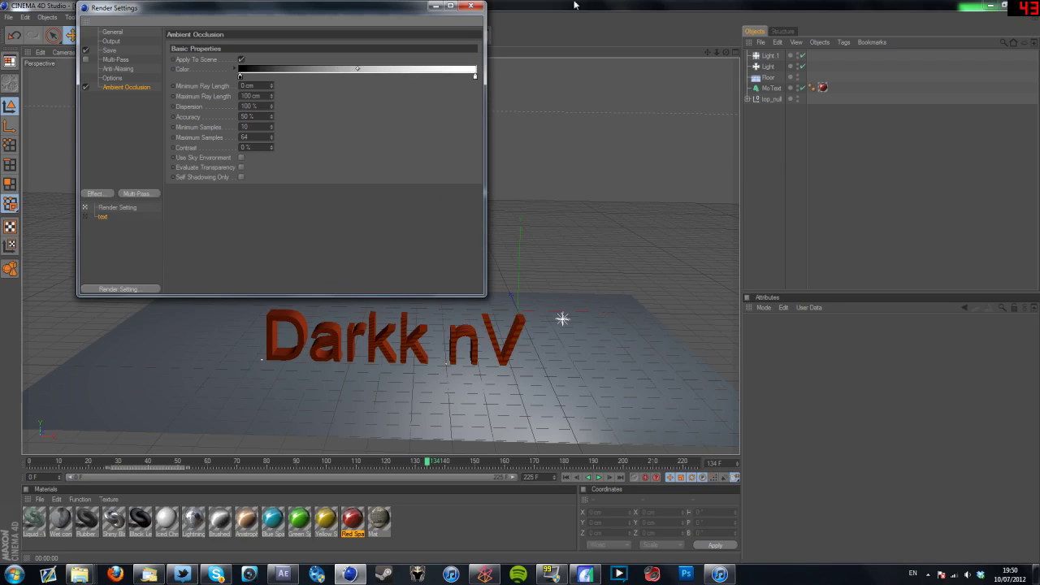
- Test-render the scene, then add a Background object carrying the Mat desert photo material
left_click(471, 6)
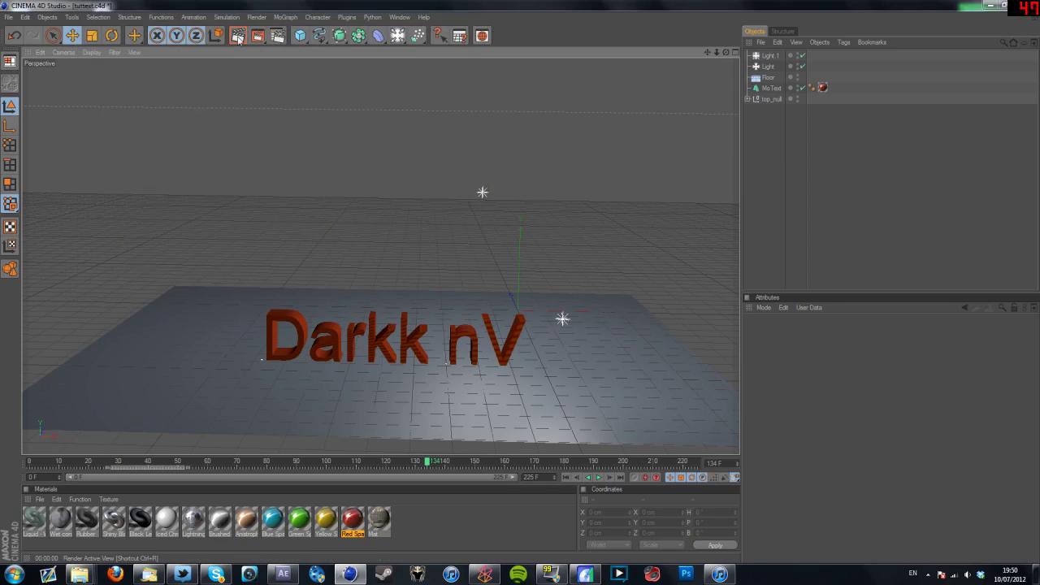
left_click(239, 38)
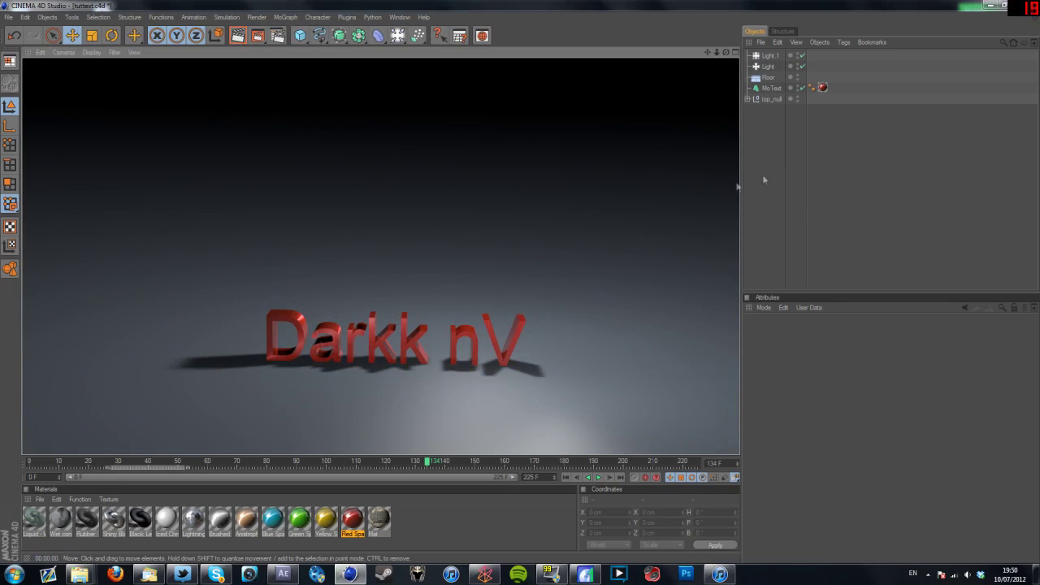
left_click(825, 156)
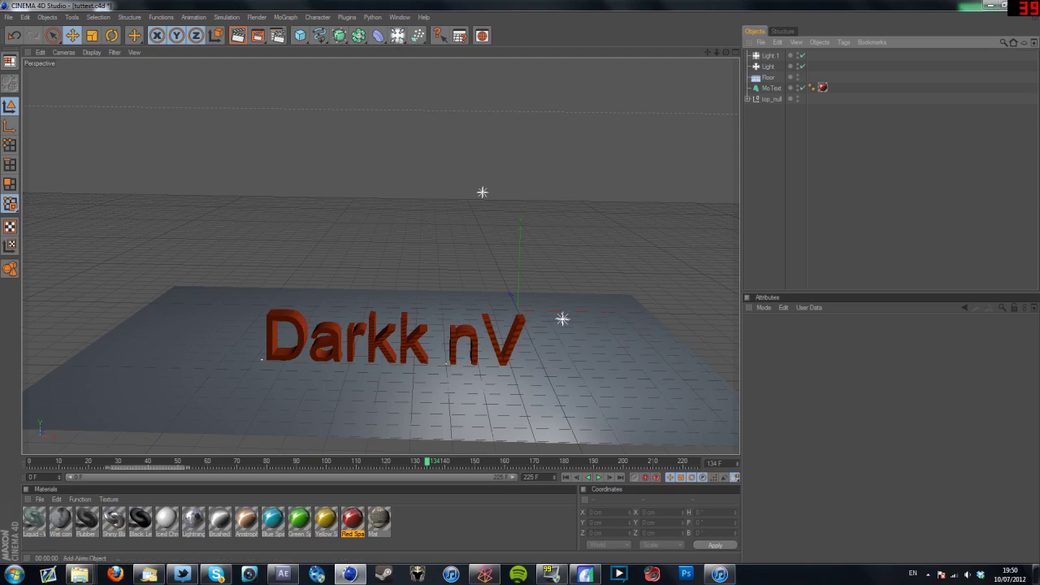
left_click_drag(398, 36, 510, 163)
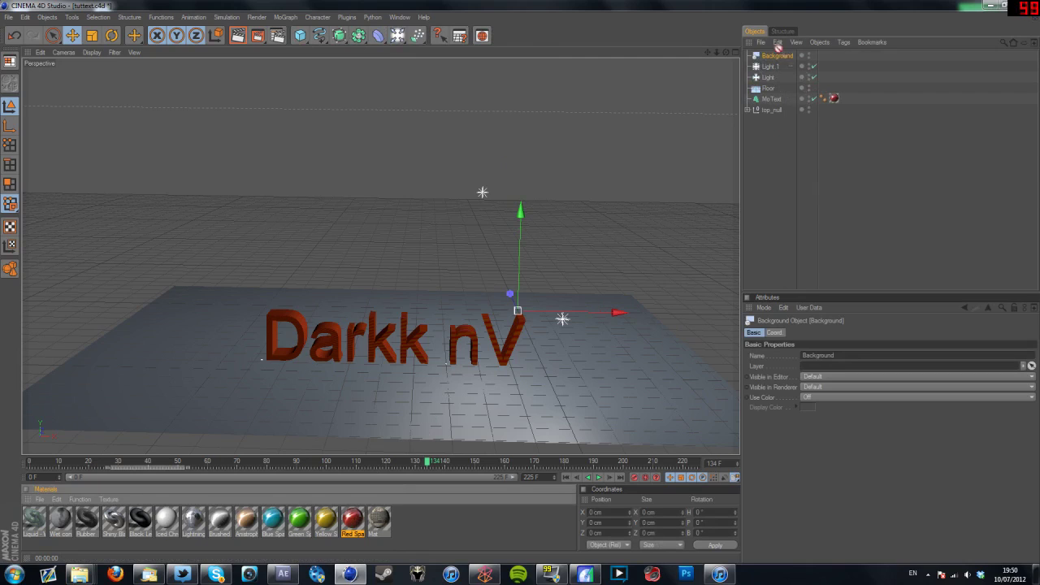
left_click_drag(777, 49, 777, 55)
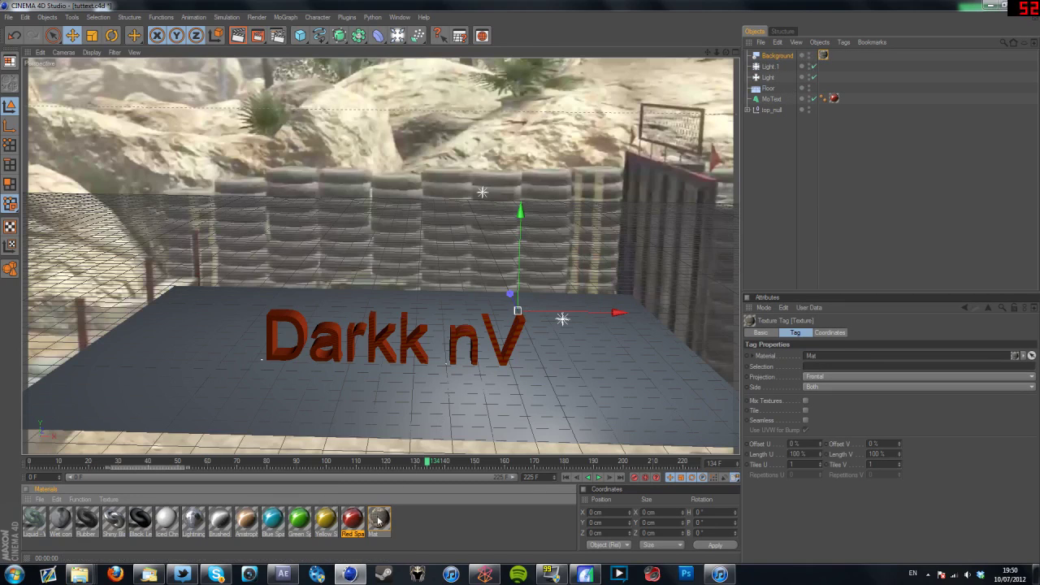
- Apply the desert photo material to the Floor with Frontal projection and preview the render
left_click_drag(378, 520, 773, 89)
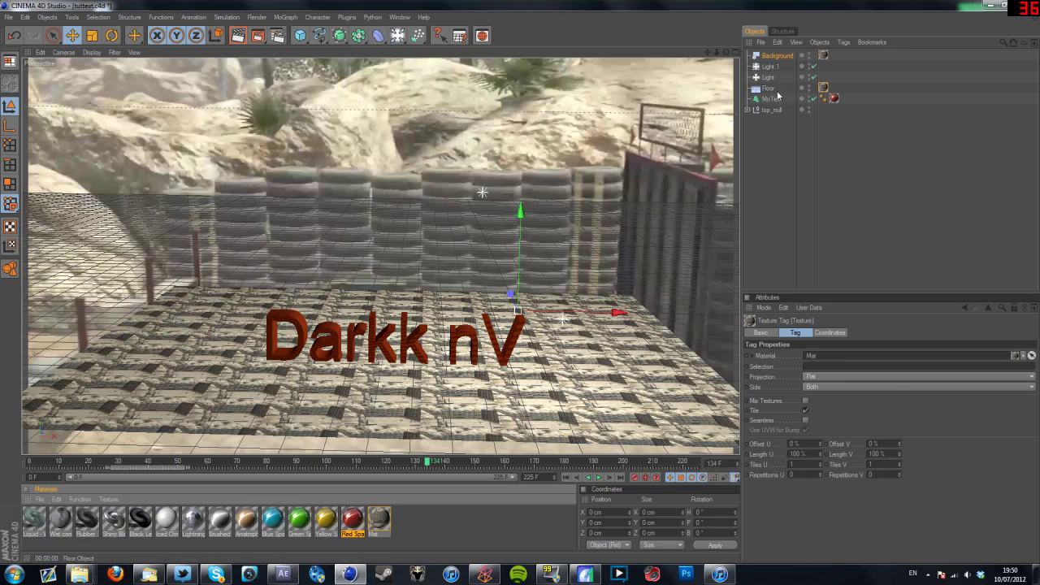
left_click(855, 147)
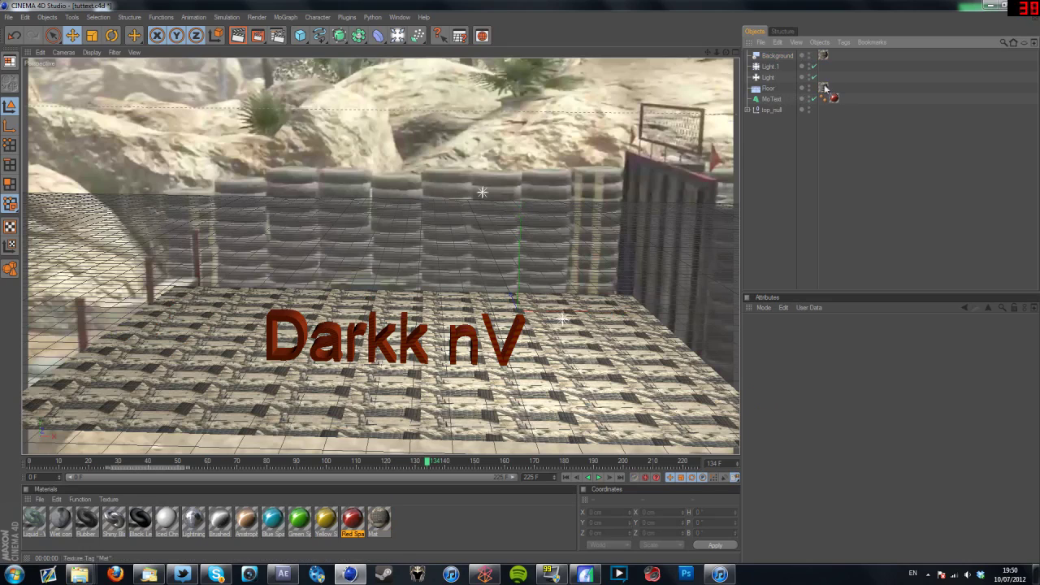
left_click(862, 377)
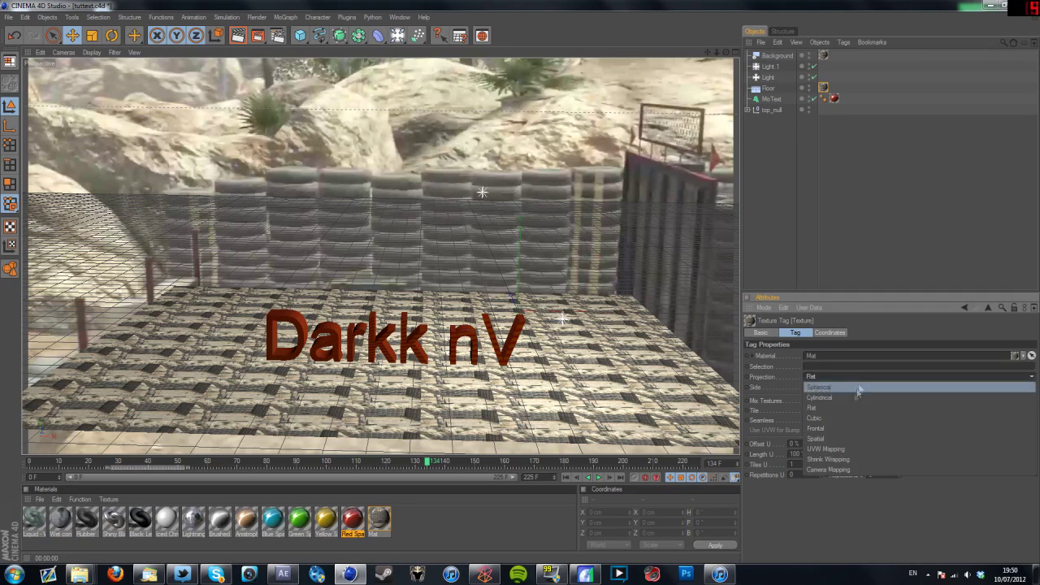
left_click(831, 431)
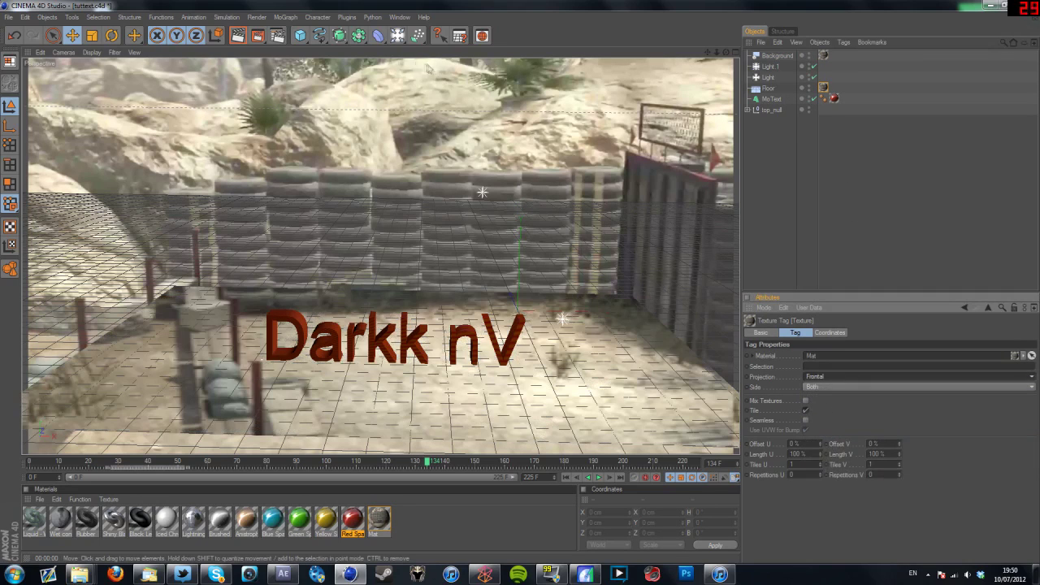
left_click(237, 35)
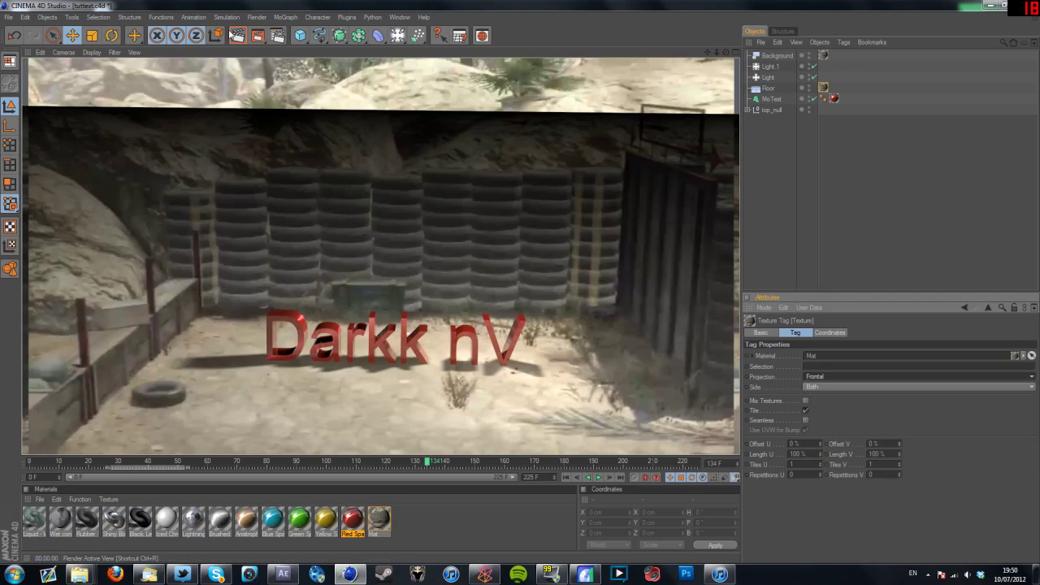
- Delete the Floor's texture tag so the floor is plain grey again
left_click(585, 308)
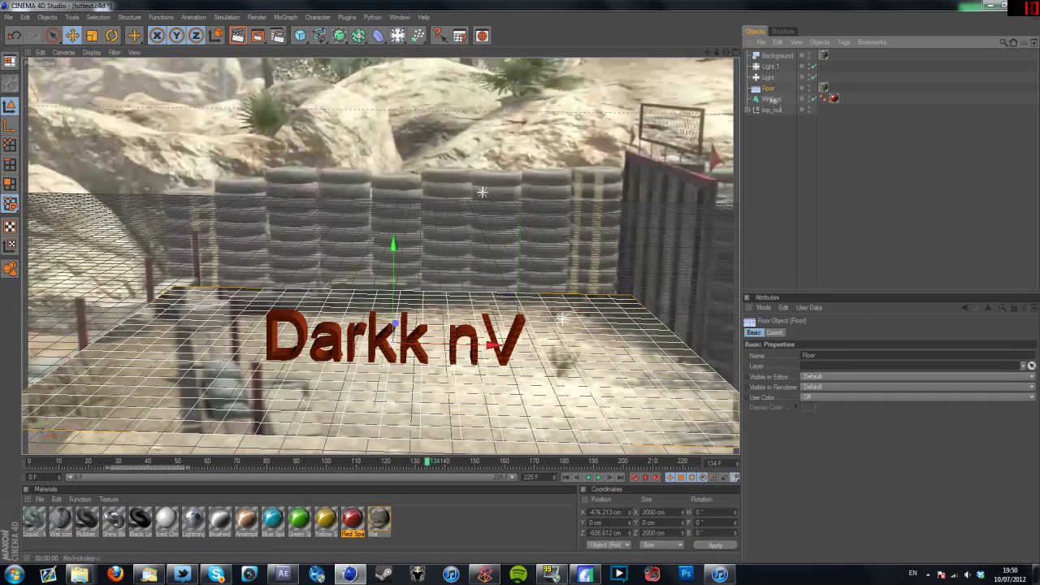
left_click(823, 87)
key("Delete")
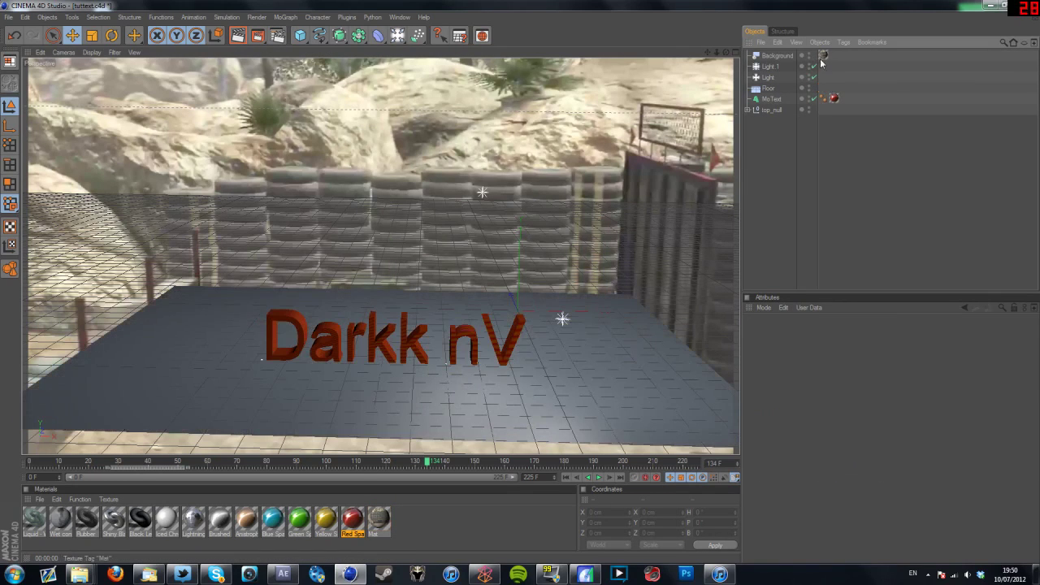
left_click(812, 56)
- Delete the photo Background object and preview the active view
key("Delete")
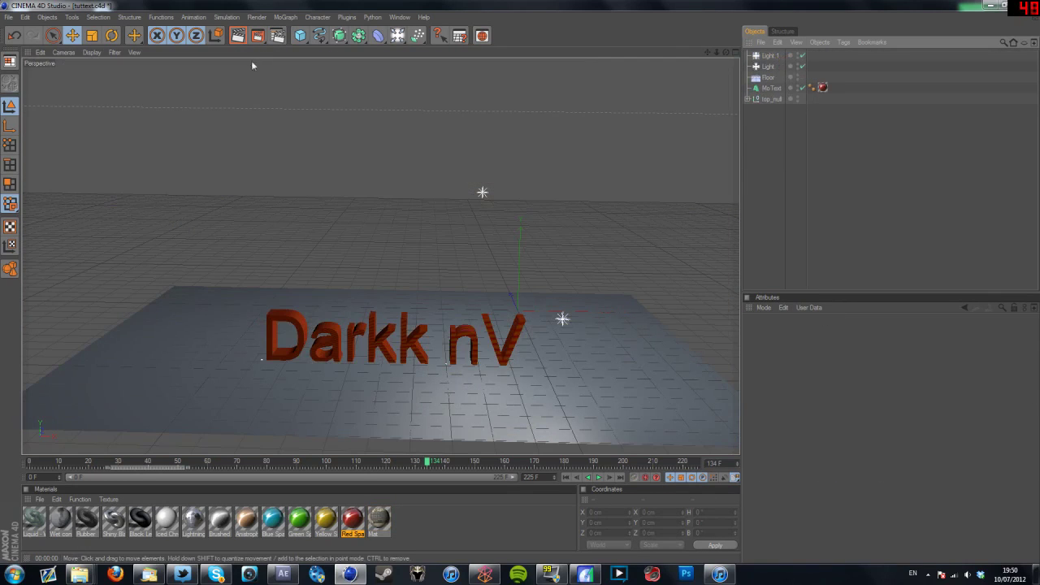
left_click(238, 36)
left_click(395, 178)
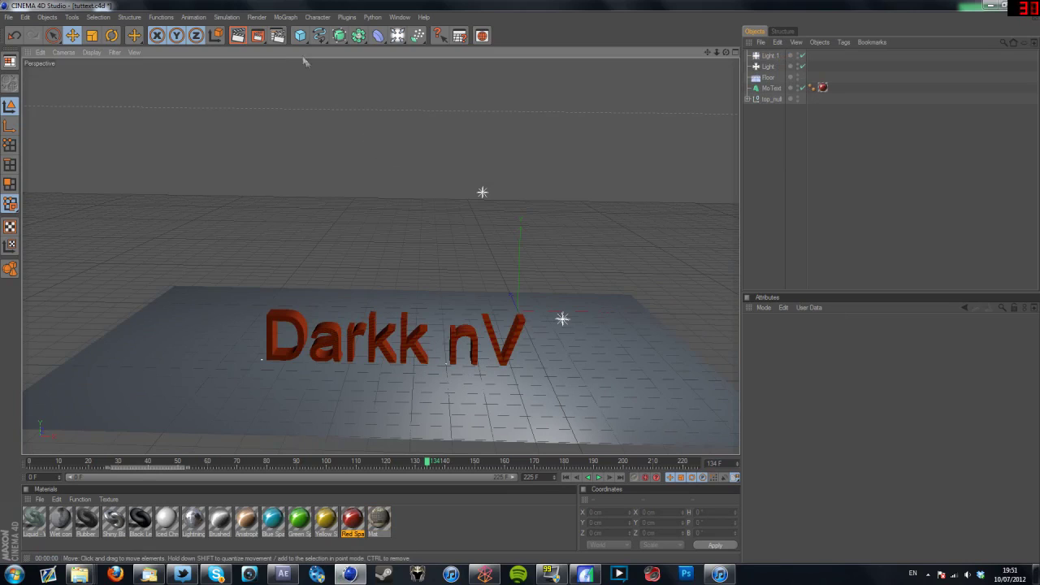
- Render the shadowed red text at 1280×720 to the Picture Viewer
left_click(278, 36)
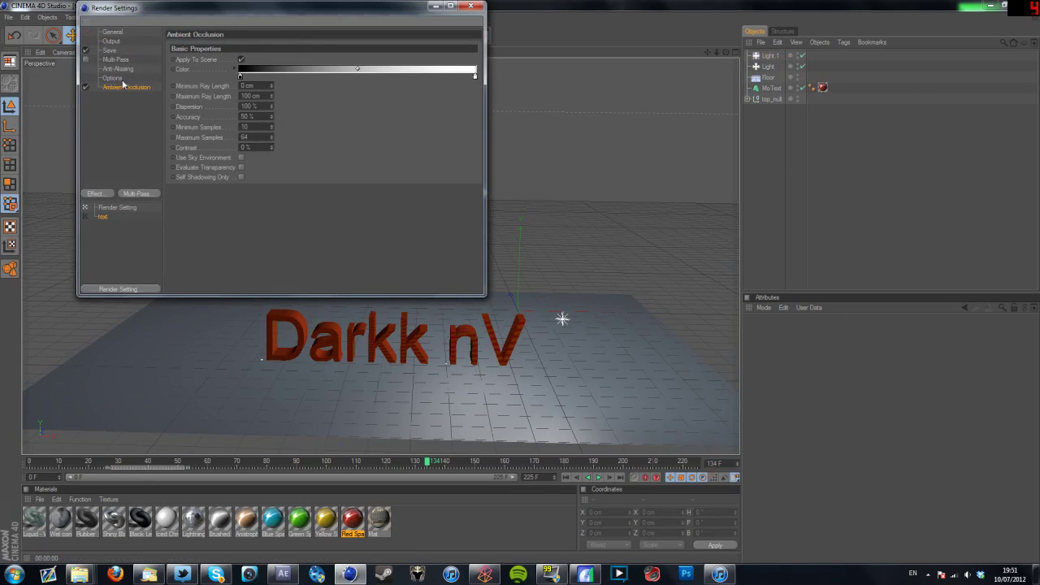
left_click(482, 9)
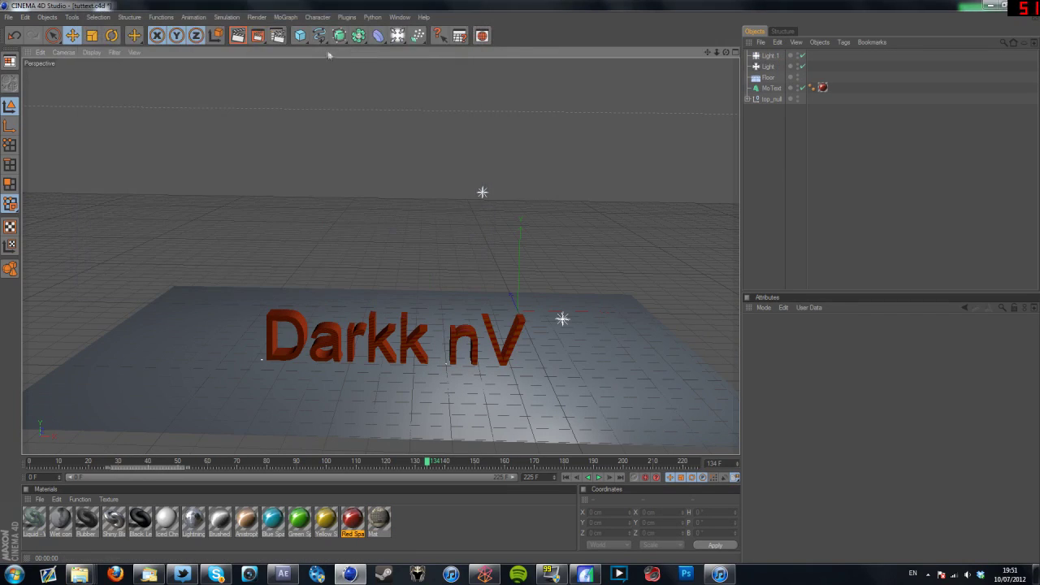
left_click(256, 36)
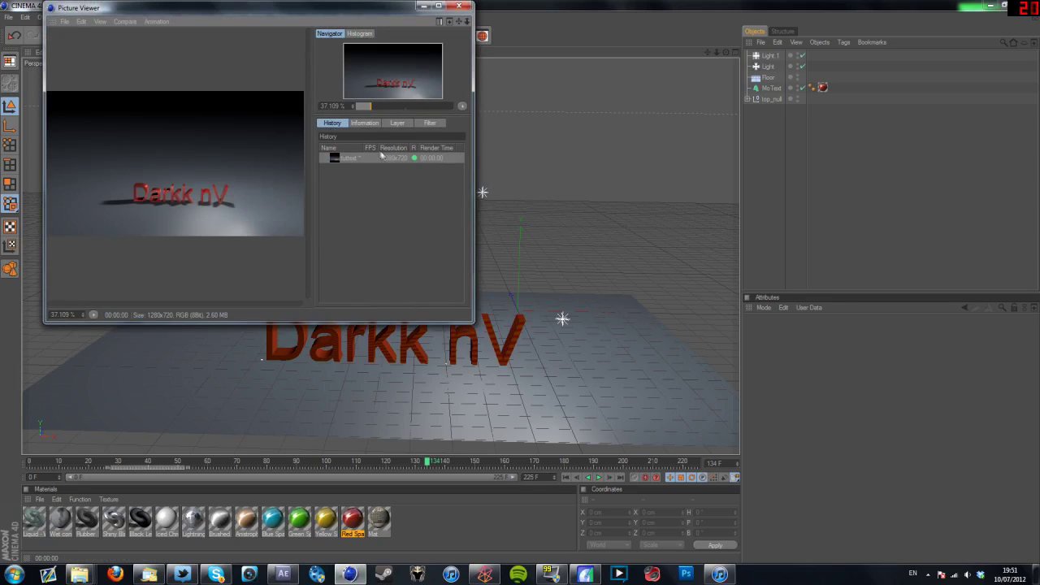
- Review the render resolution and '3d text' save path, confirming QuickTime Movie with alpha channel
left_click(457, 6)
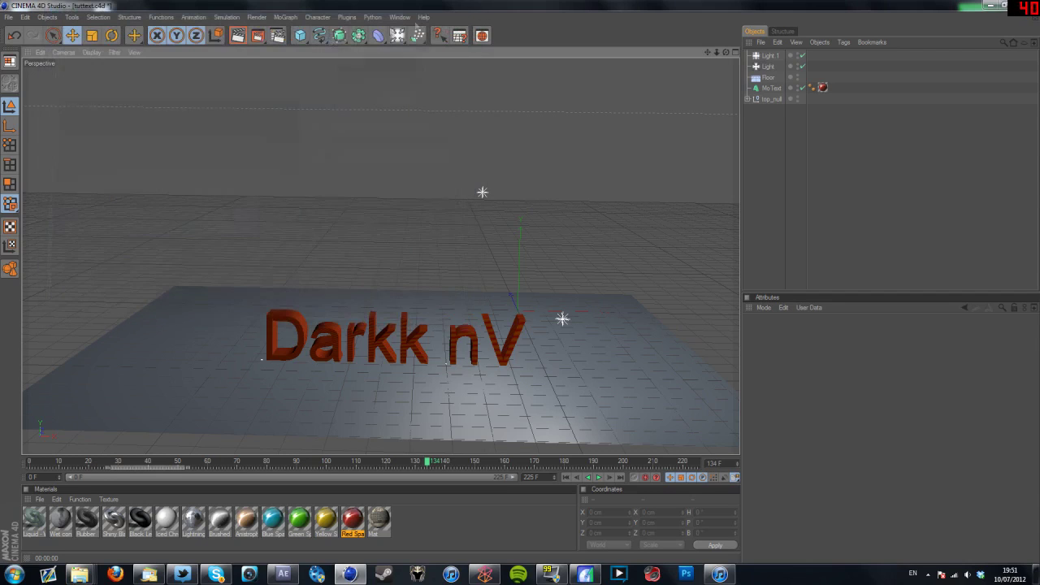
left_click(277, 35)
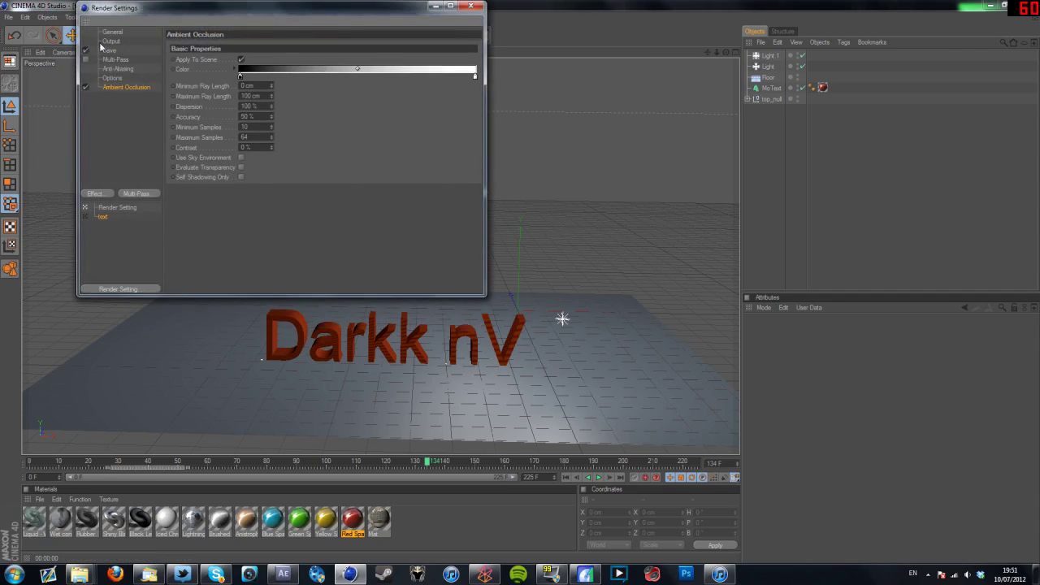
left_click(110, 41)
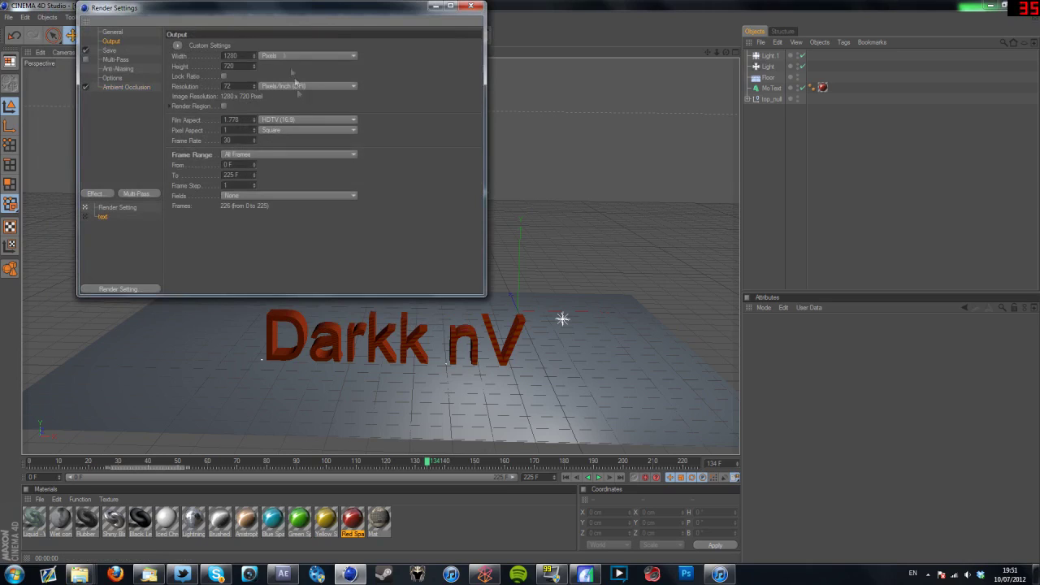
left_click(109, 52)
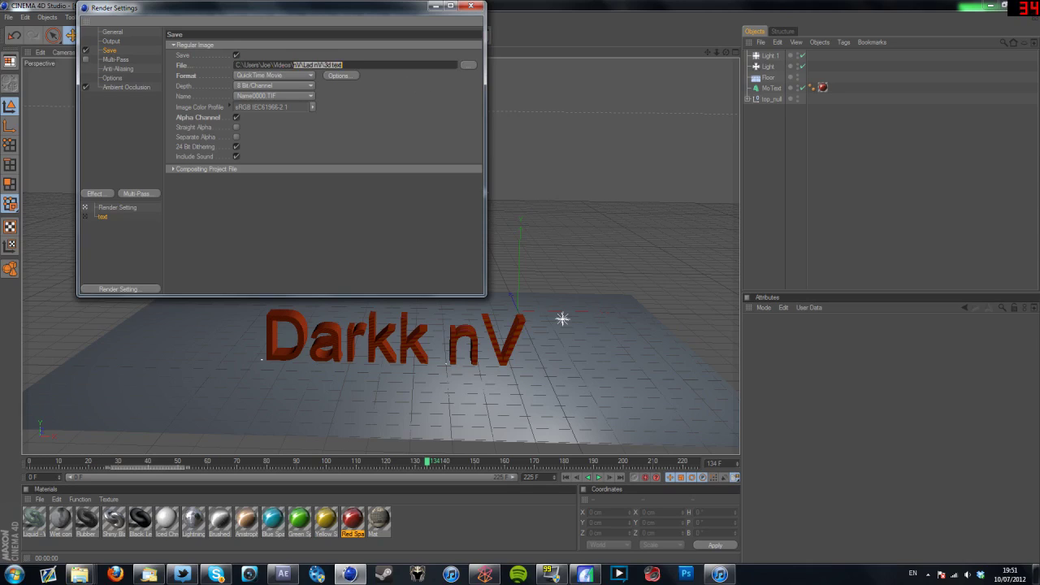
triple_click(294, 64)
left_click(334, 64)
triple_click(334, 64)
left_click(112, 78)
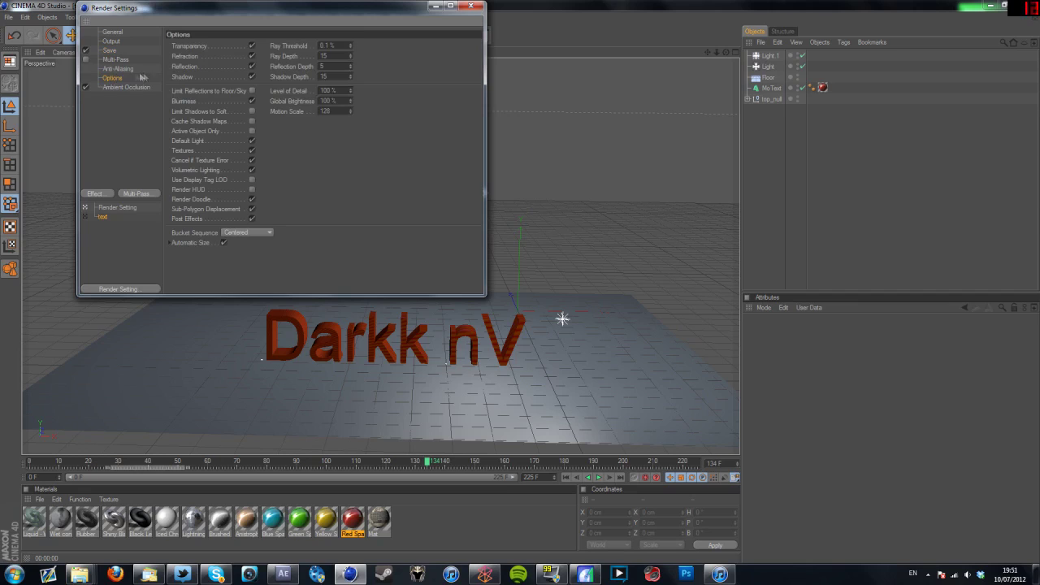
left_click(470, 7)
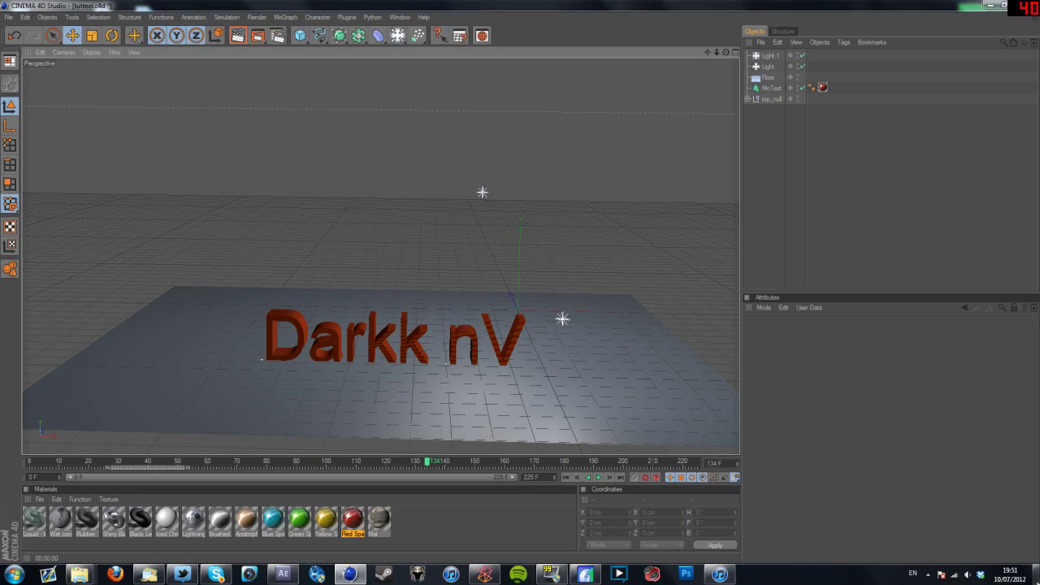
- Minimise all windows, hide the desktop icons, and launch the web browser
left_click(1037, 576)
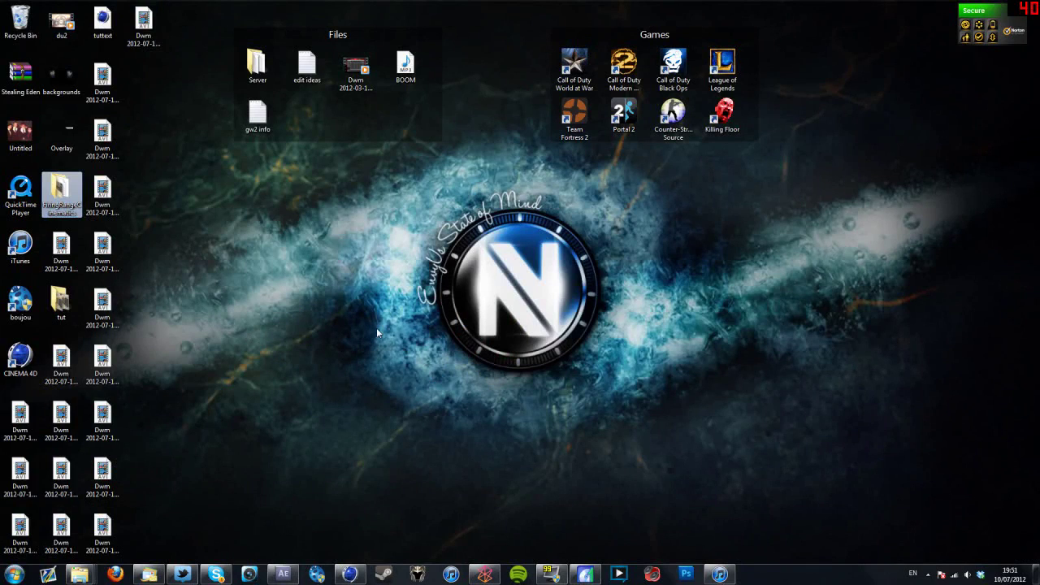
left_click(546, 424)
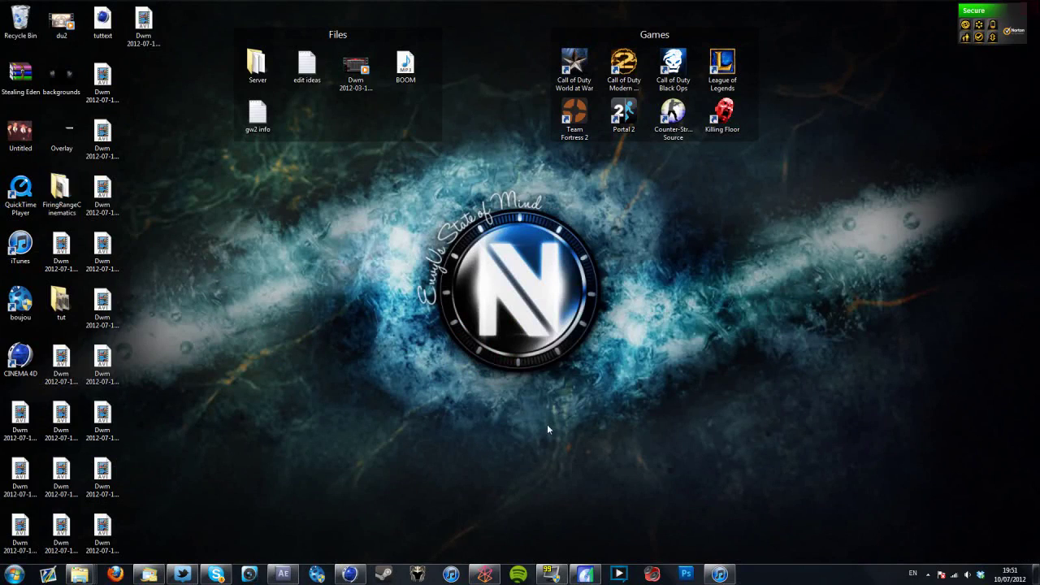
double_click(548, 425)
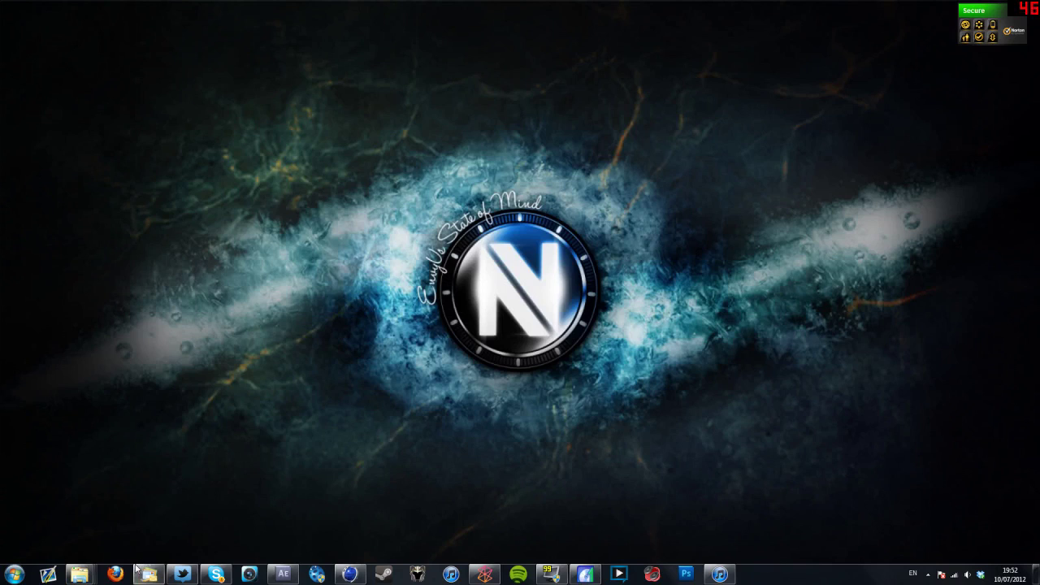
mouse_move(136, 569)
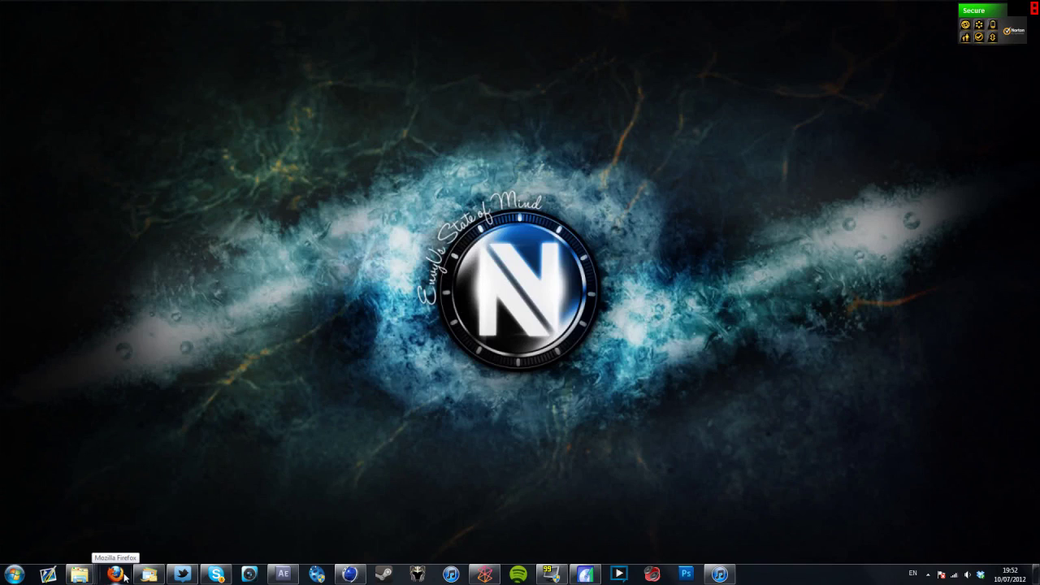
left_click(124, 573)
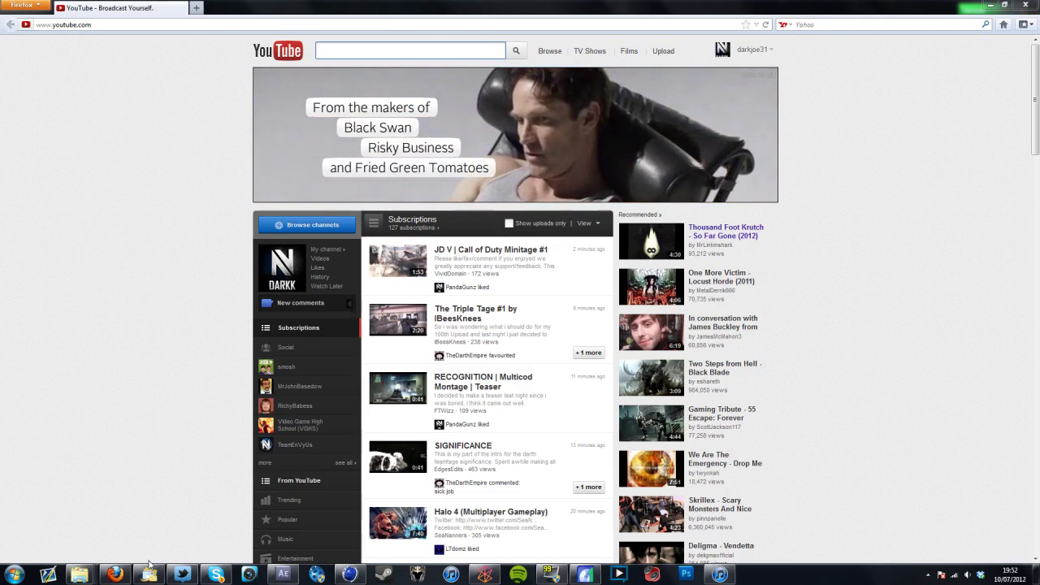
- Check the FRAPS settings, then load twitter.com from Firefox's address bar suggestion
left_click(552, 575)
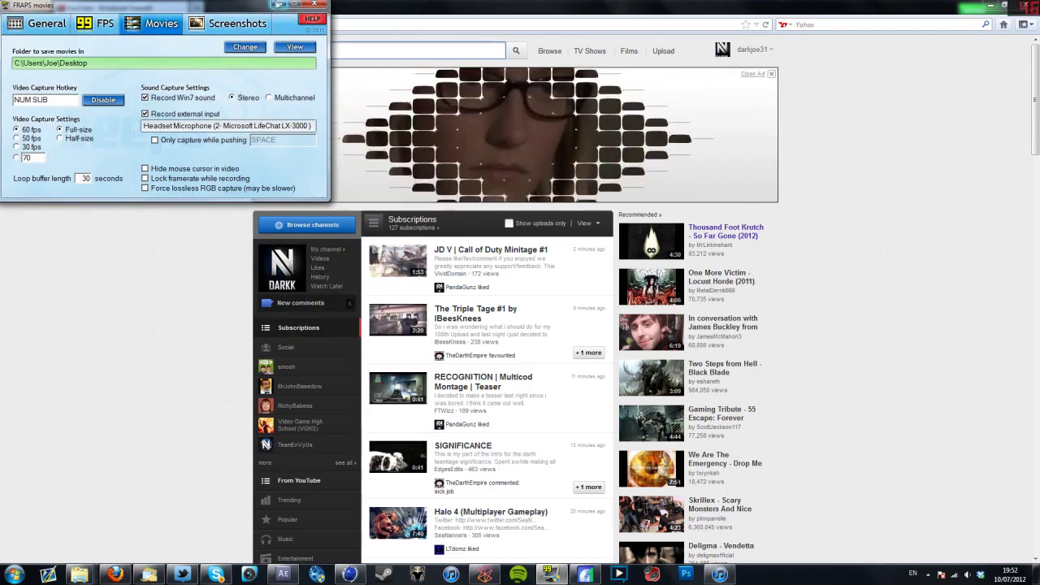
left_click(294, 5)
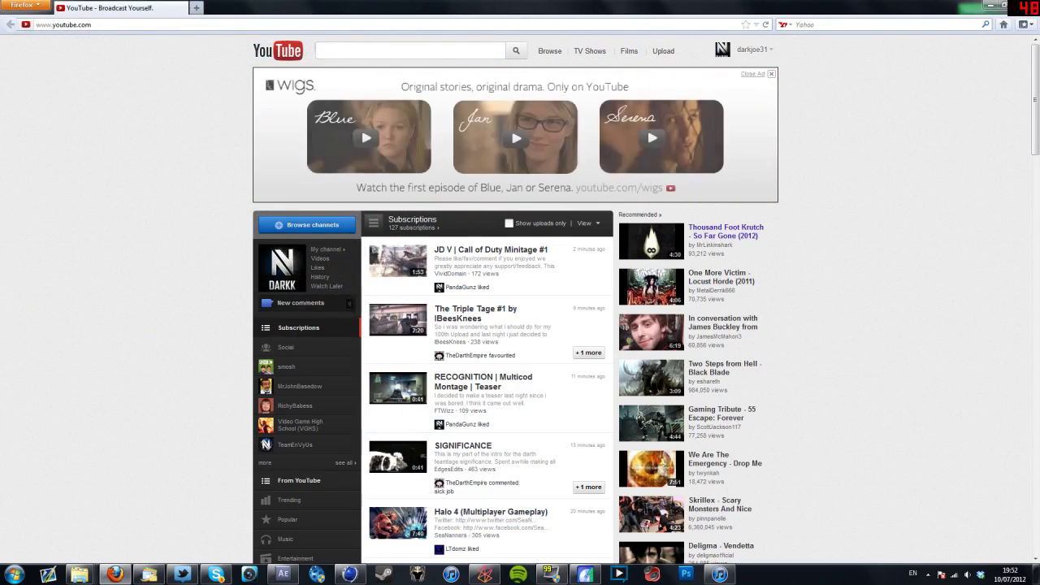
key("ctrl+l")
type("tw")
key("Down")
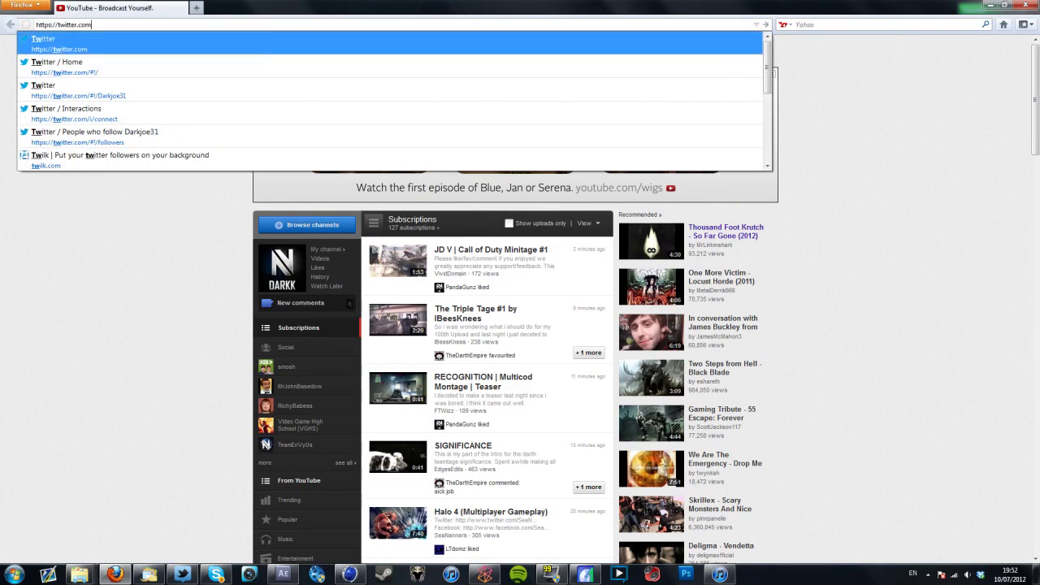
key("Return")
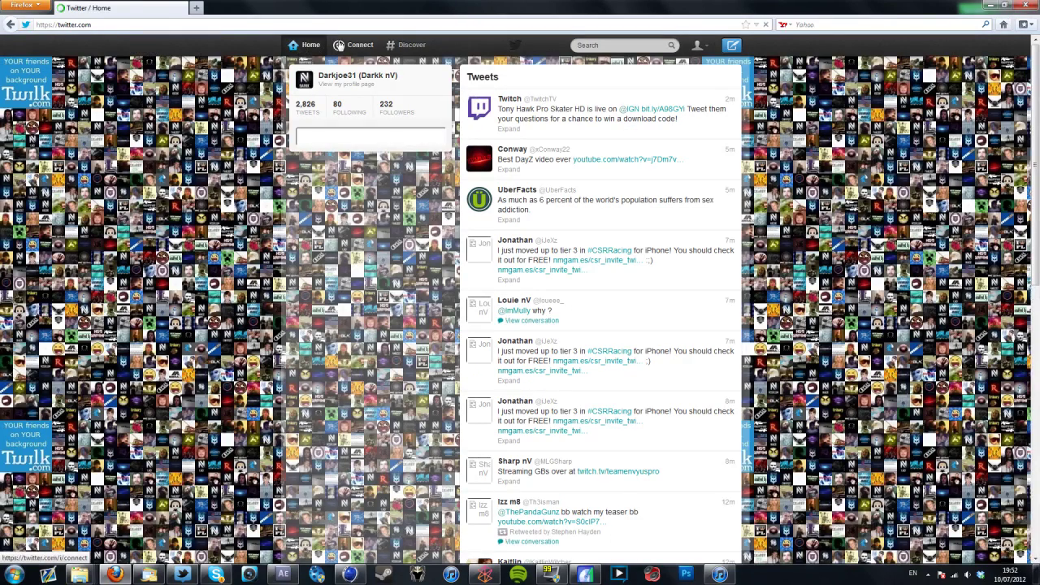
- Browse the Darkk nV Twitter profile's recent tweets, then close Firefox
left_click(339, 45)
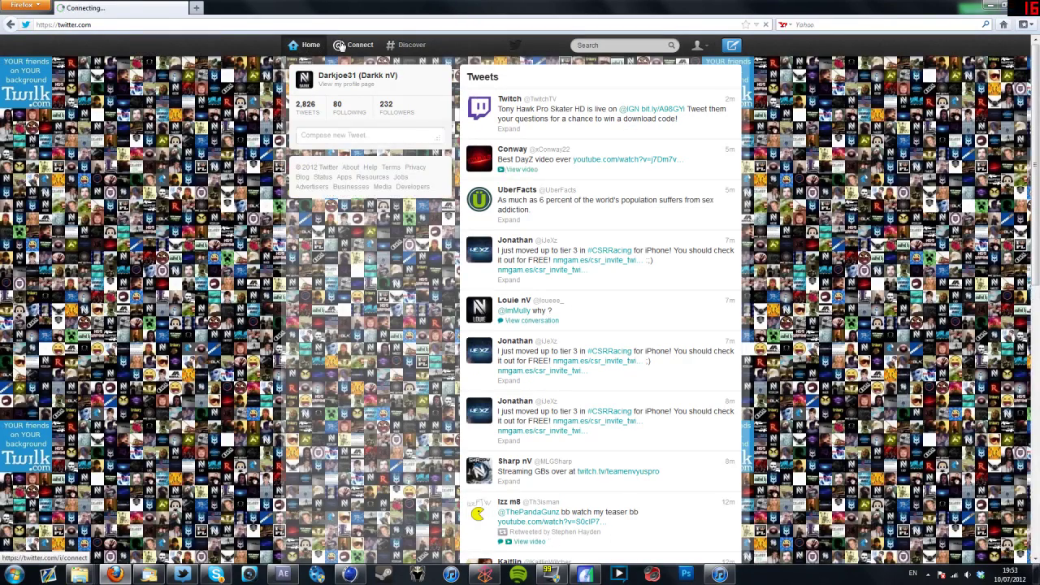
left_click(342, 75)
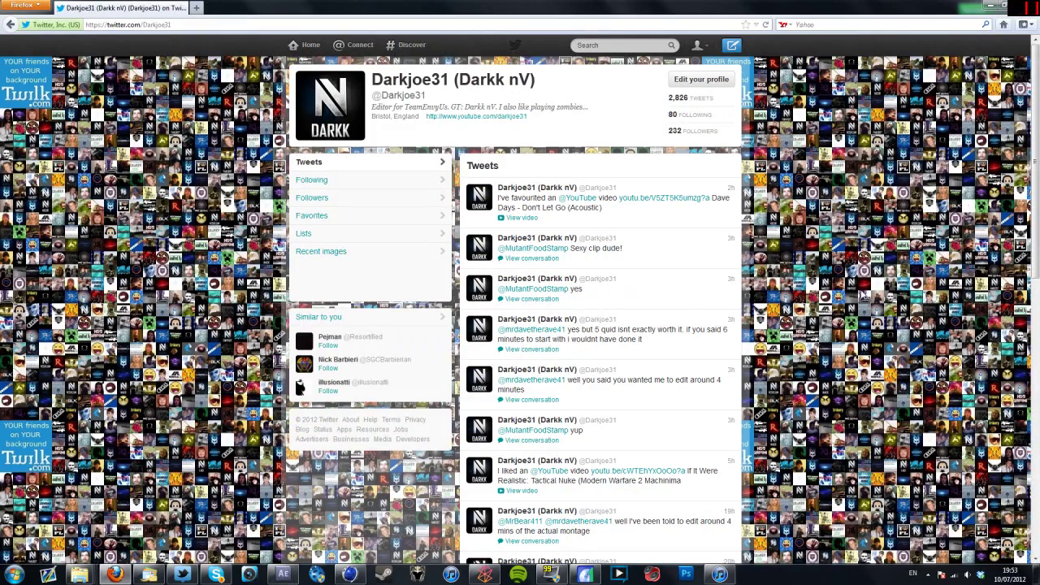
scroll(654, 302, "down", 4)
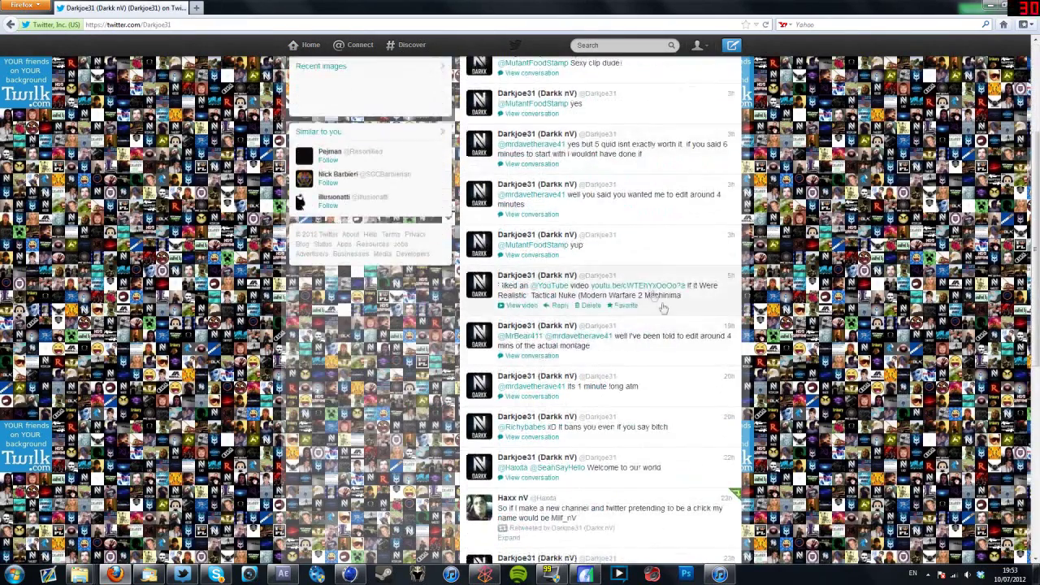
scroll(663, 307, "down", 6)
scroll(674, 365, "up", 8)
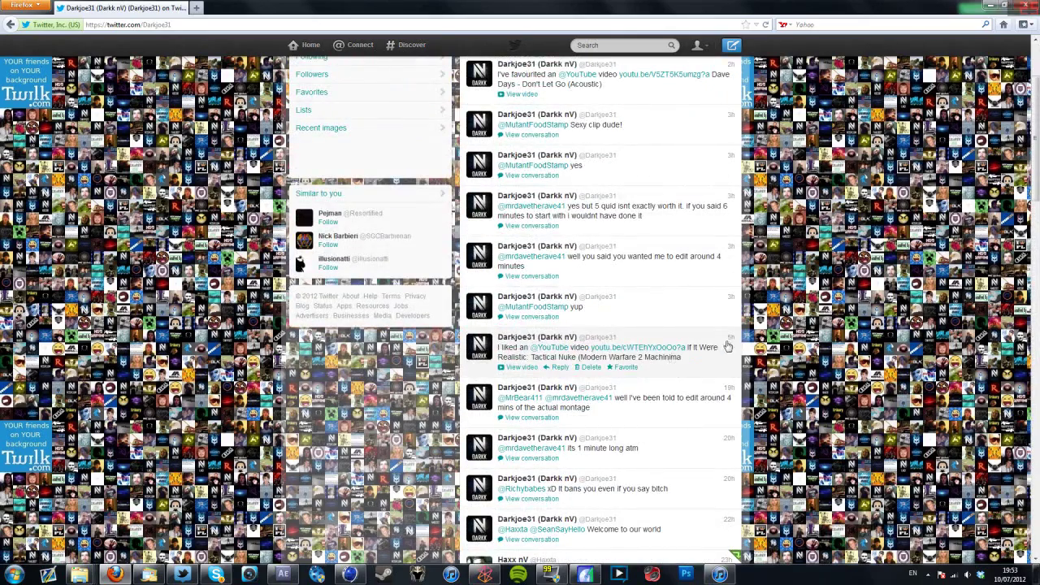
scroll(820, 324, "up", 3)
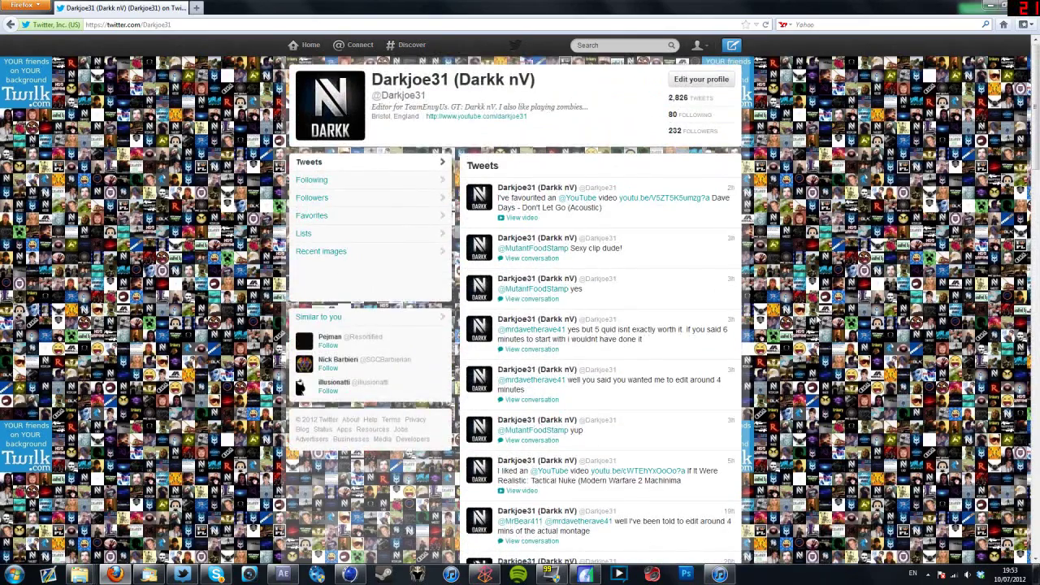
scroll(821, 317, "down", 4)
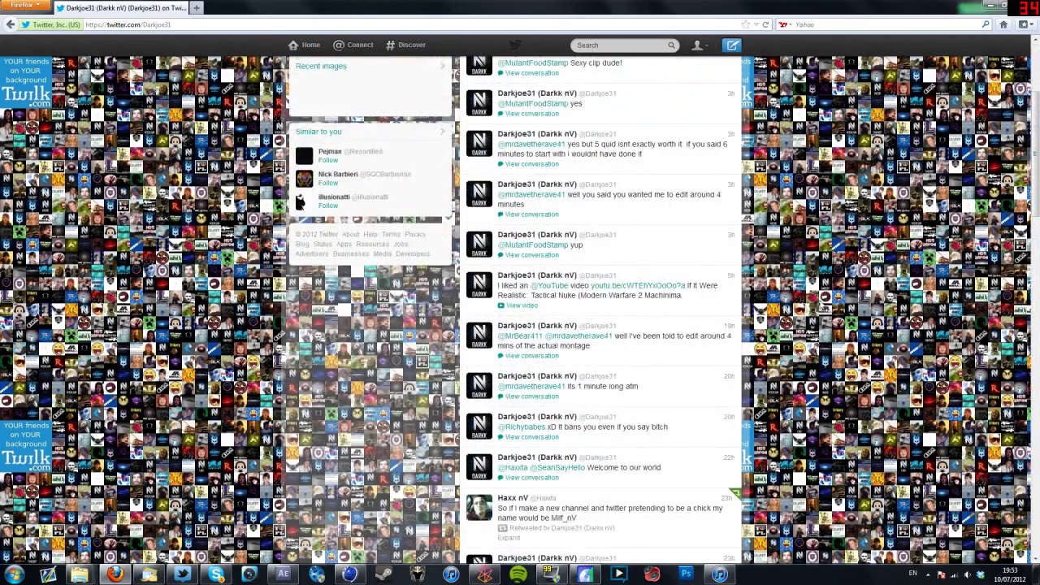
scroll(520, 309, "up", 4)
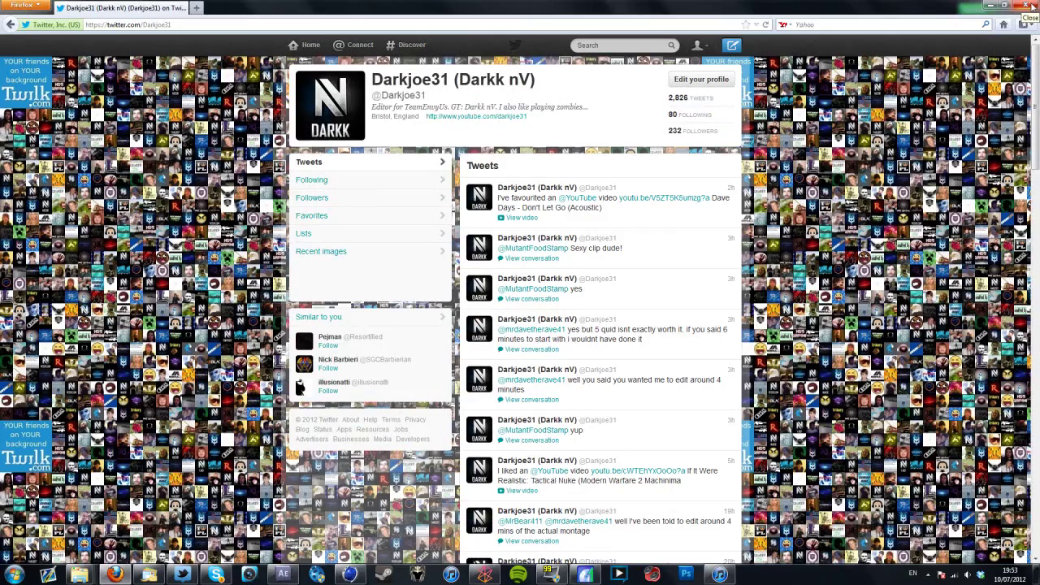
left_click(1028, 5)
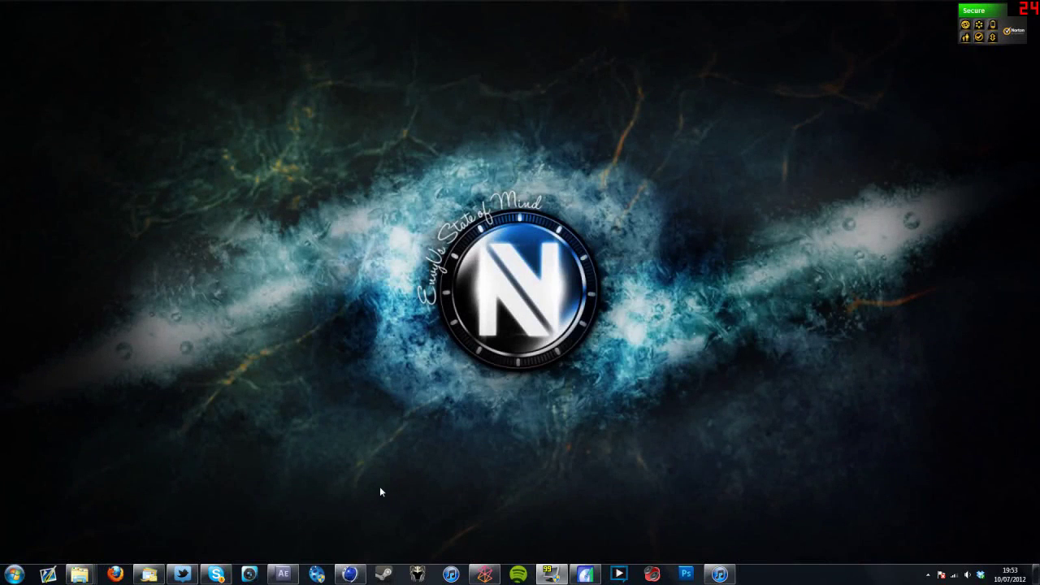
- Restore the Cinema 4D window with tuttest.c4d from its taskbar preview
mouse_move(293, 573)
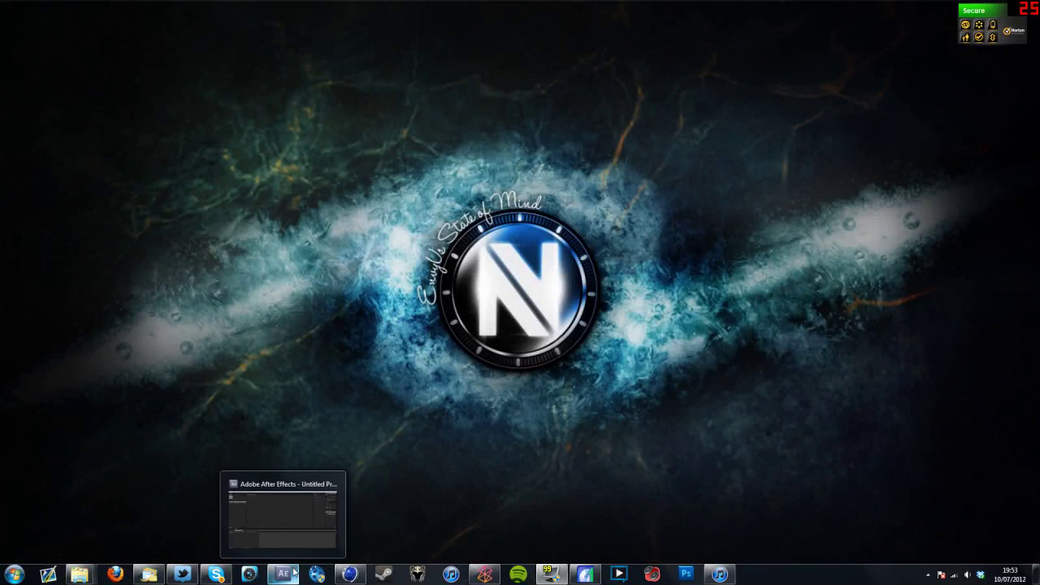
left_click(348, 534)
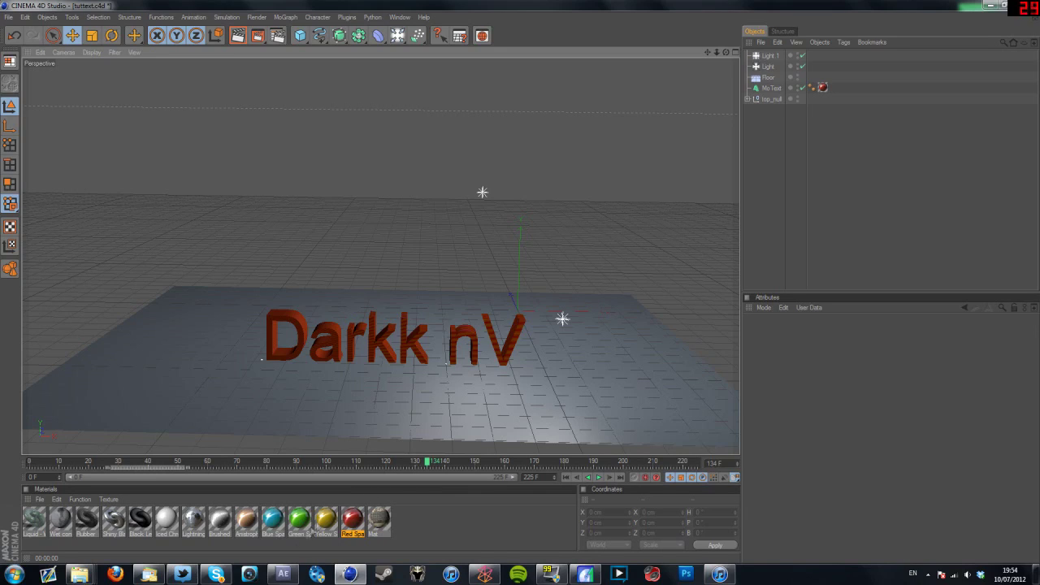
mouse_move(216, 574)
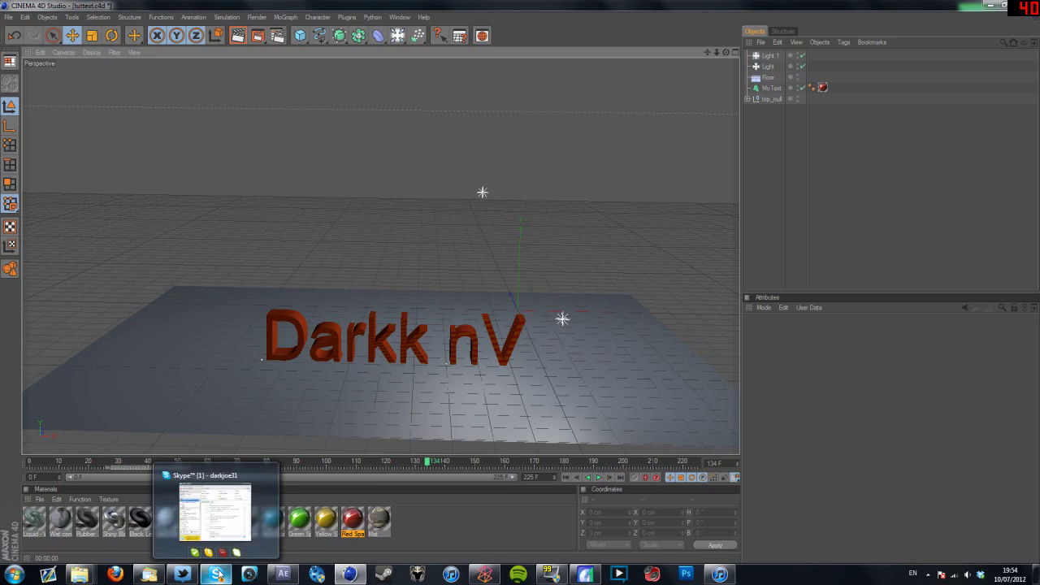